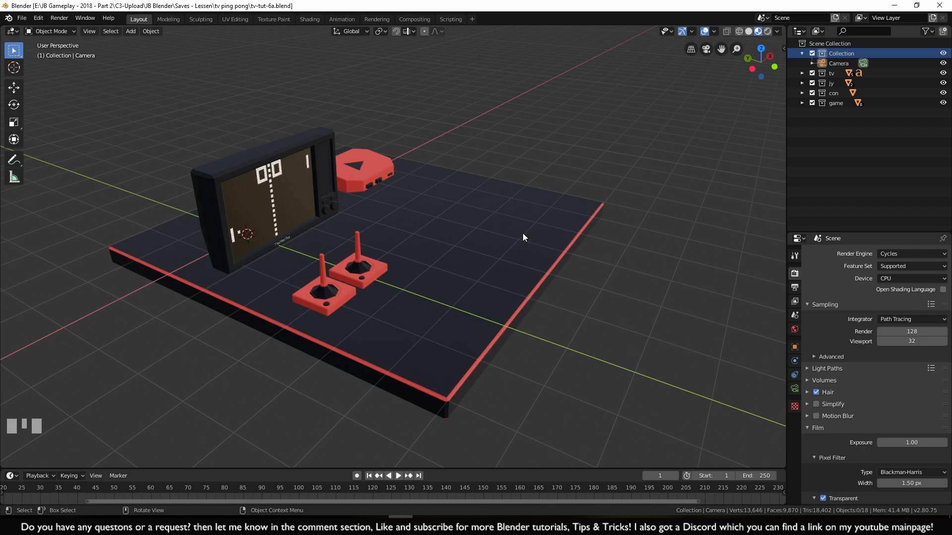
Add a Bezier curve and, in top view, move it about 1.9 m along negative Y, between the TV and the joysticks
key(shift+a)
mouse_move(476, 239)
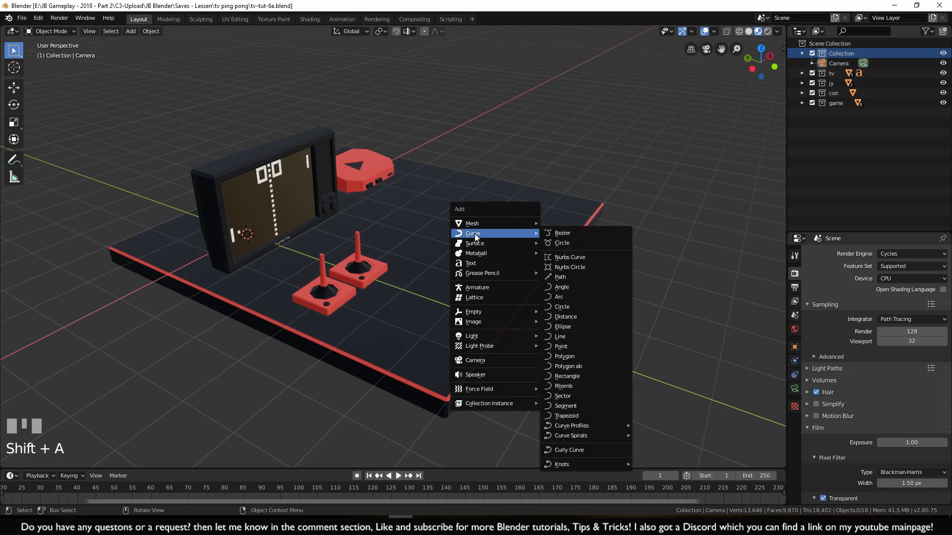
click(566, 234)
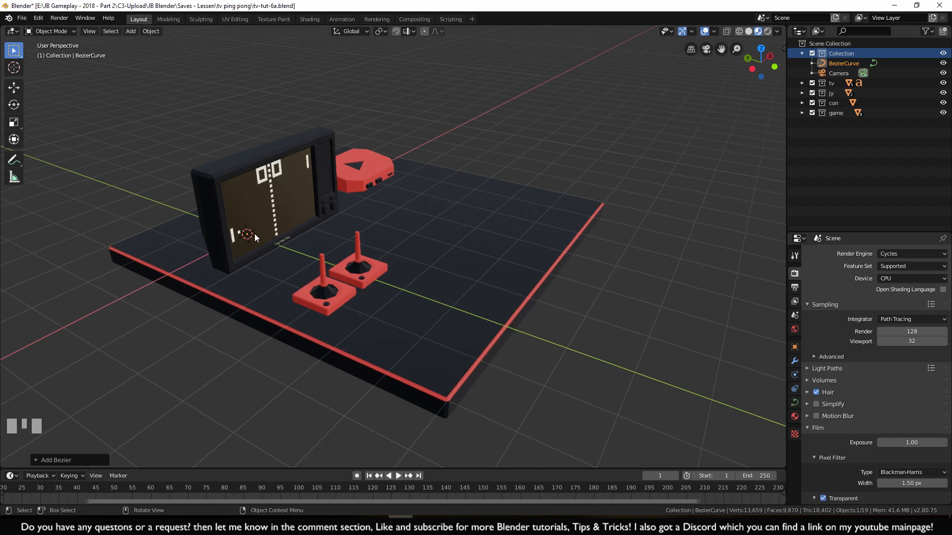
key(KP_7)
shift+middle_drag(364, 99, 417, 216)
key(g)
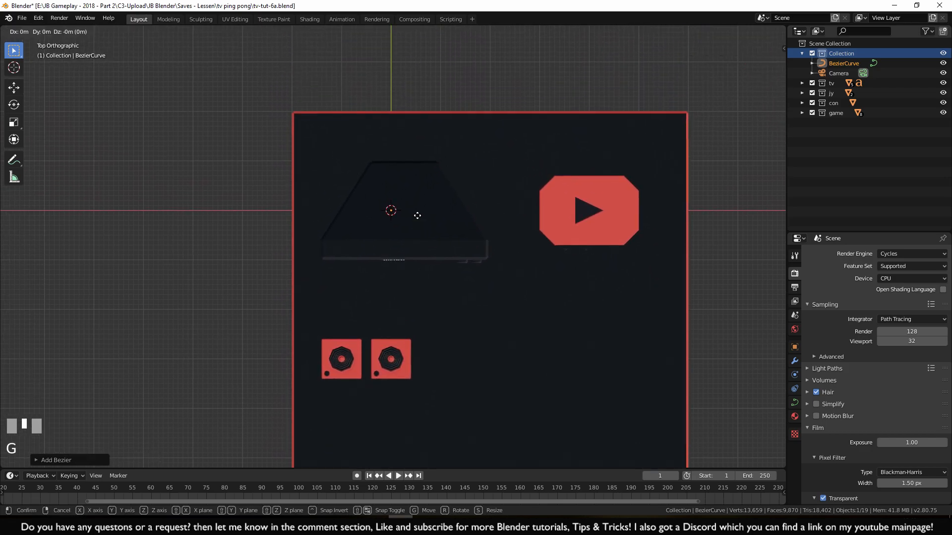
key(y)
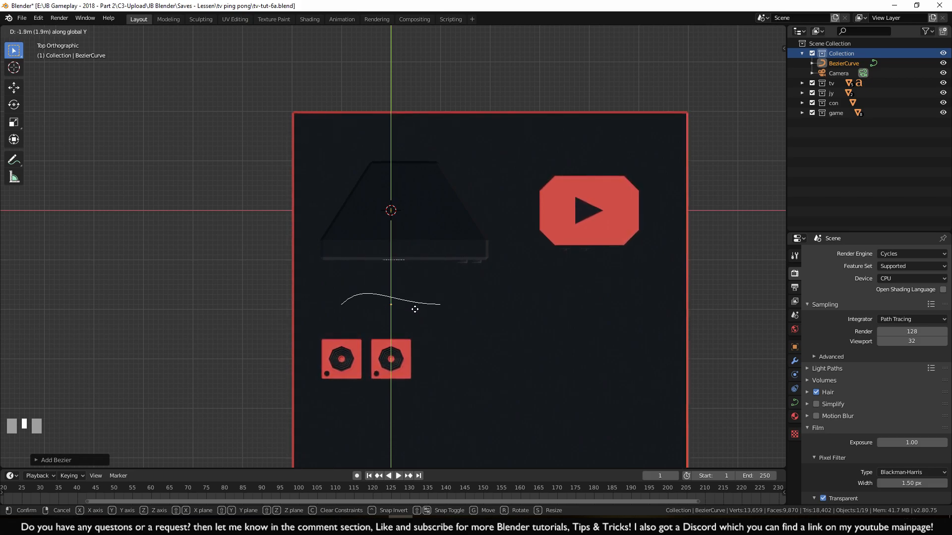
ctrl+click(412, 341)
Deselect everything, select only the Bezier curve and enter Edit Mode
shift+middle_drag(412, 347, 422, 275)
scroll(421, 272, up, 6)
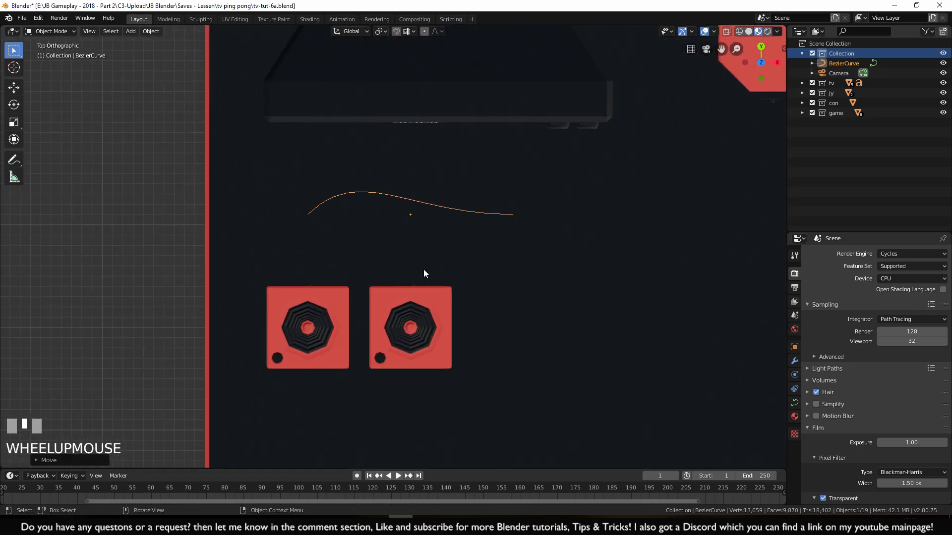
mouse_move(451, 246)
shift+middle_down()
mouse_move(463, 245)
mouse_move(458, 257)
shift+middle_up()
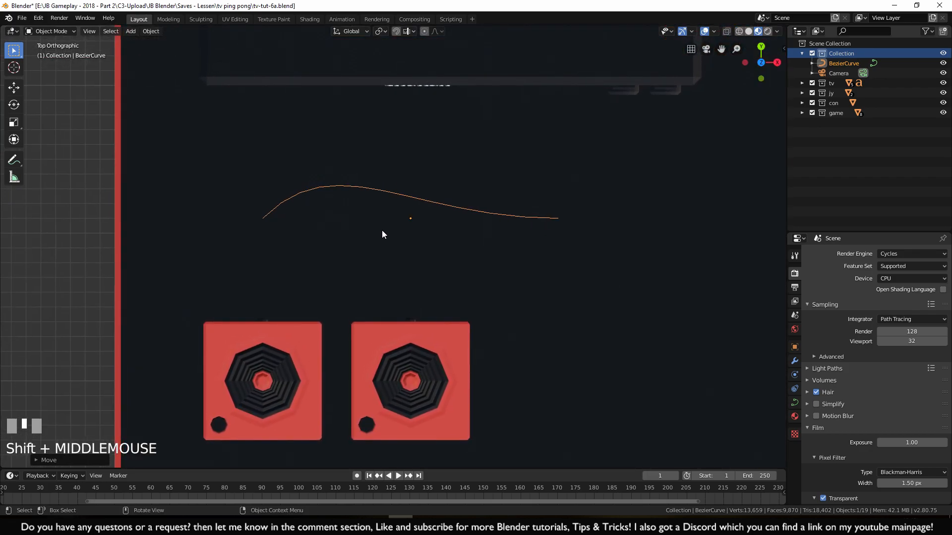
key(a)
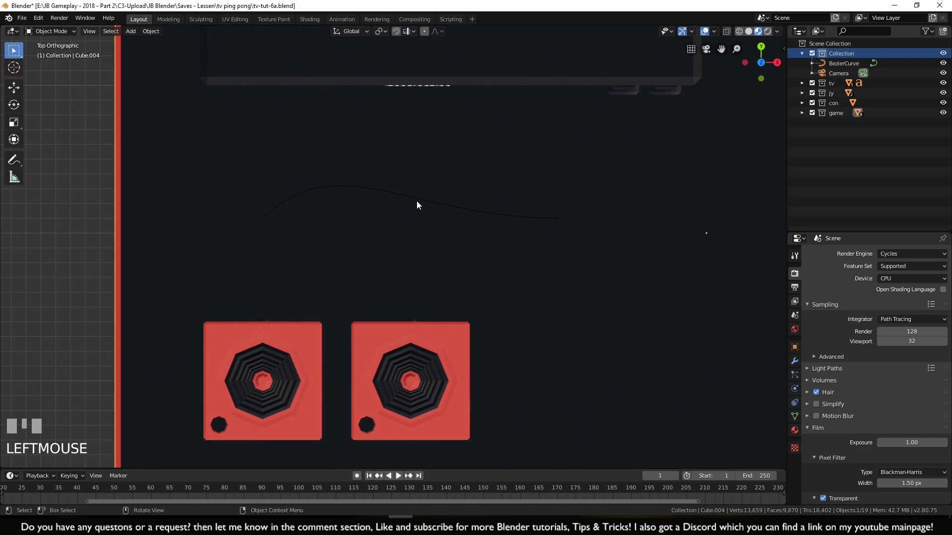
click(417, 200)
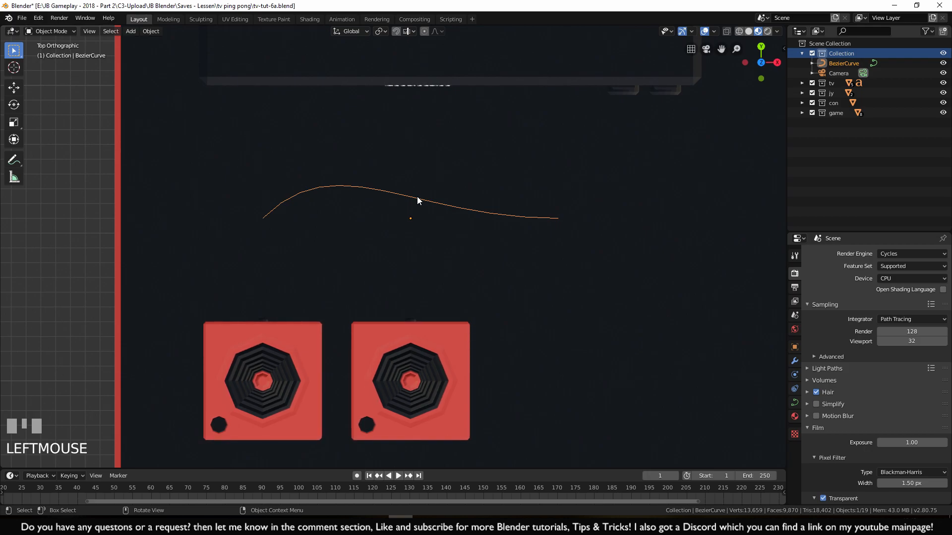
key(Tab)
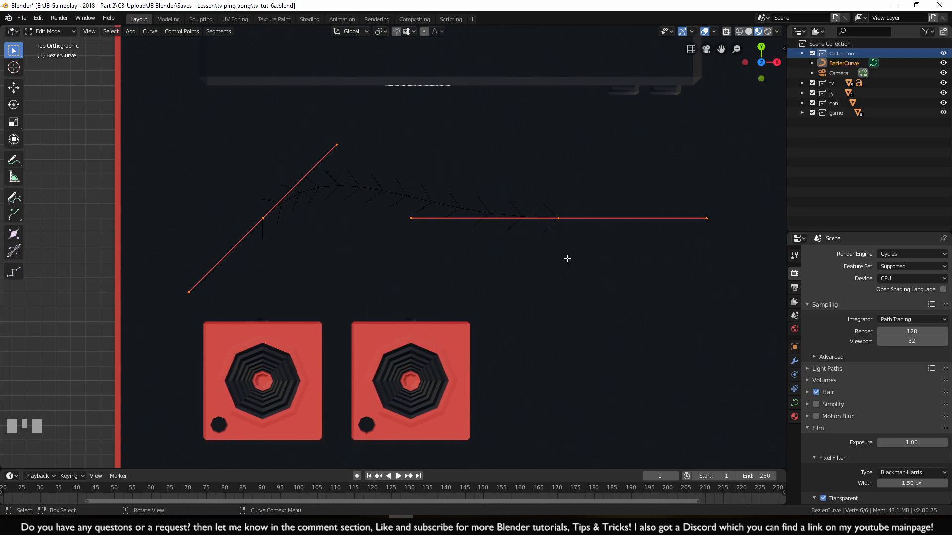
Open the Bezier curve's data properties, enlarge that area and collapse the Shape settings to reach the Geometry bevel options
click(794, 404)
scroll(829, 408, down, 8)
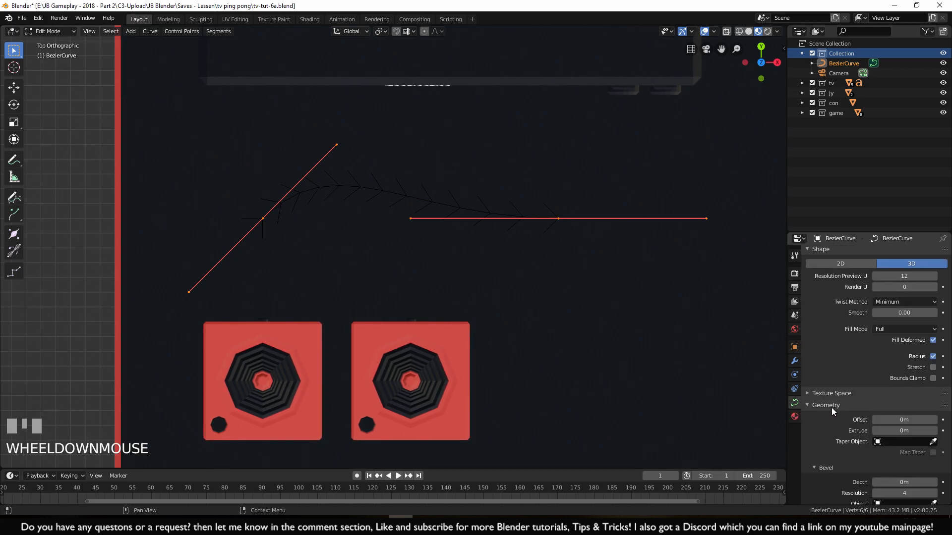
drag(876, 231, 875, 96)
scroll(859, 313, down, 2)
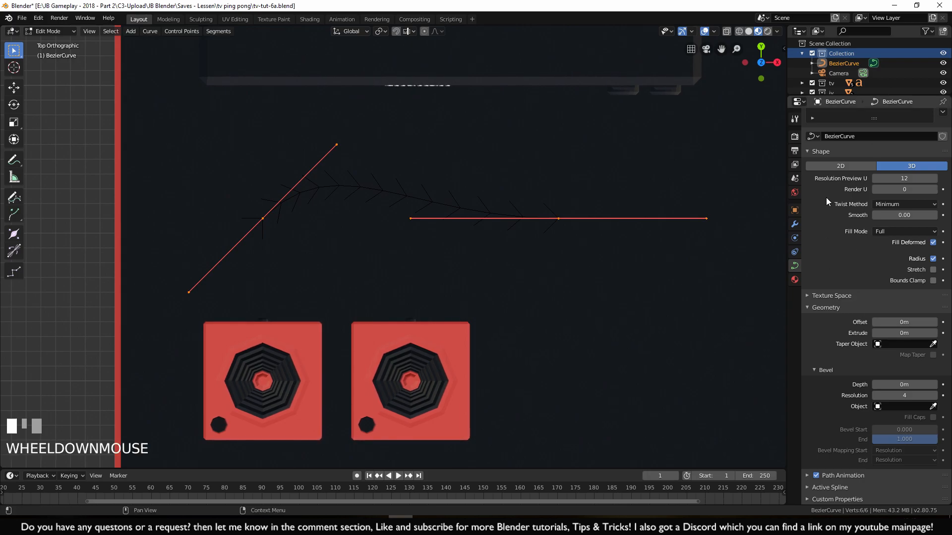
click(826, 153)
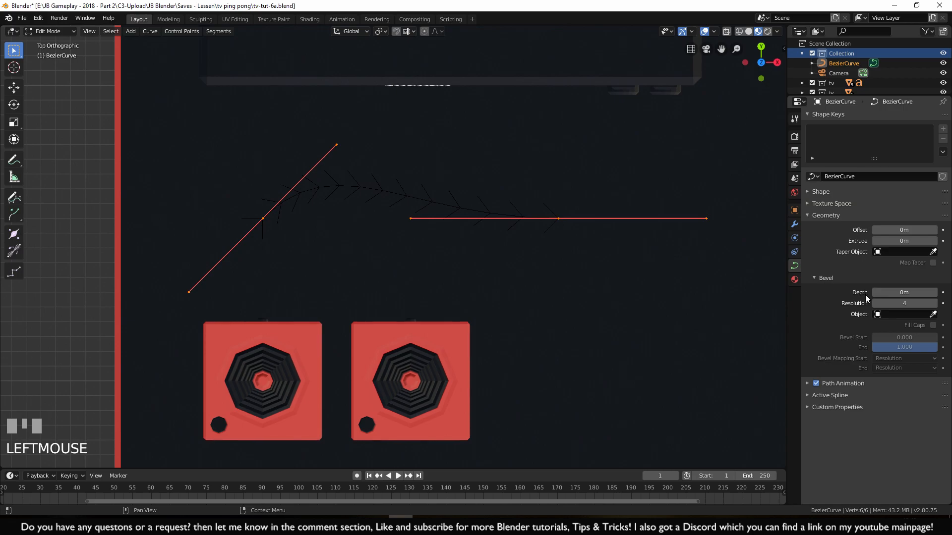
Try a bevel depth of 0.04 m on the Bezier curve and return it to 0 m
click(938, 292)
click(938, 293)
click(938, 293)
click(938, 292)
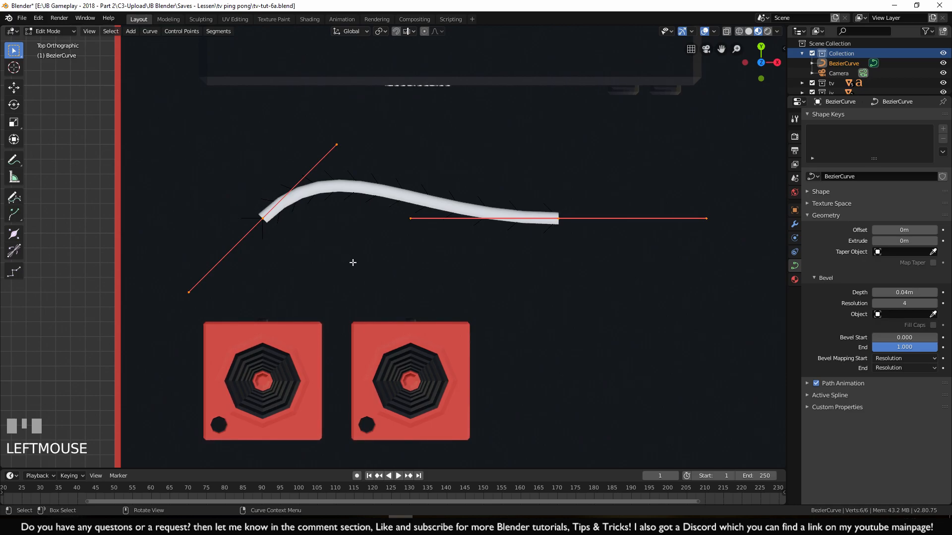
click(875, 292)
click(875, 293)
click(875, 292)
click(876, 292)
Examine the unbevelled Bezier curve's line up close in top view
scroll(504, 238, up, 5)
shift+middle_drag(442, 195, 416, 407)
scroll(436, 365, up, 3)
shift+middle_drag(463, 313, 465, 251)
scroll(465, 251, up, 8)
shift+middle_drag(484, 311, 479, 229)
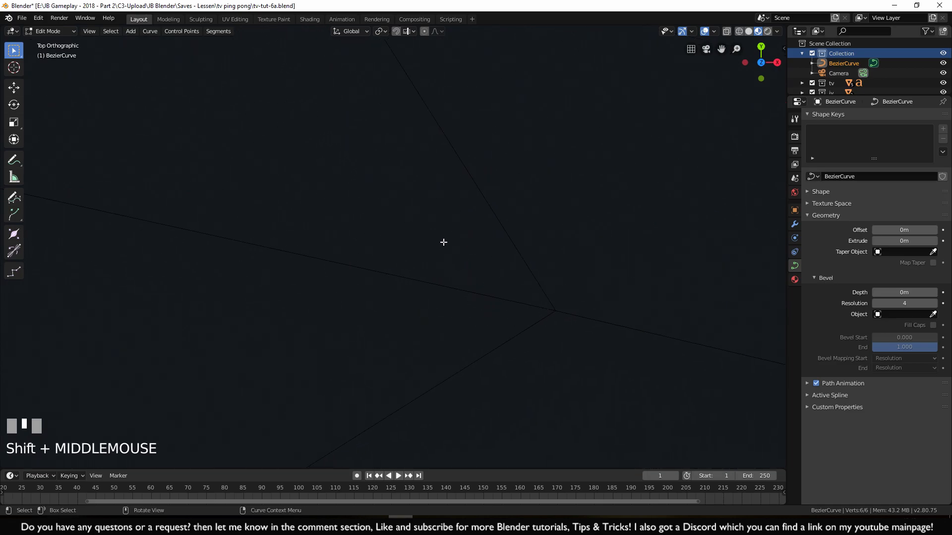
scroll(431, 293, up, 3)
shift+middle_drag(426, 300, 450, 261)
scroll(514, 223, up, 2)
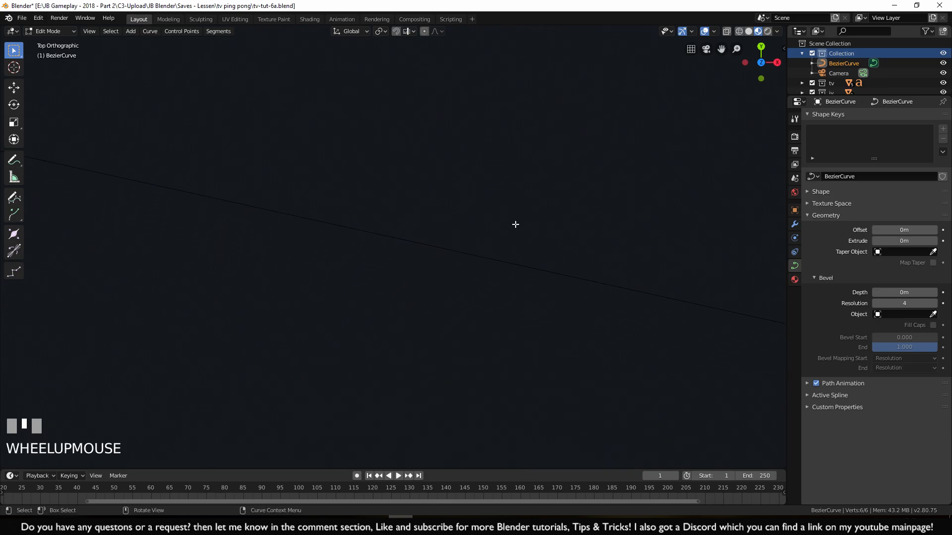
scroll(519, 225, down, 2)
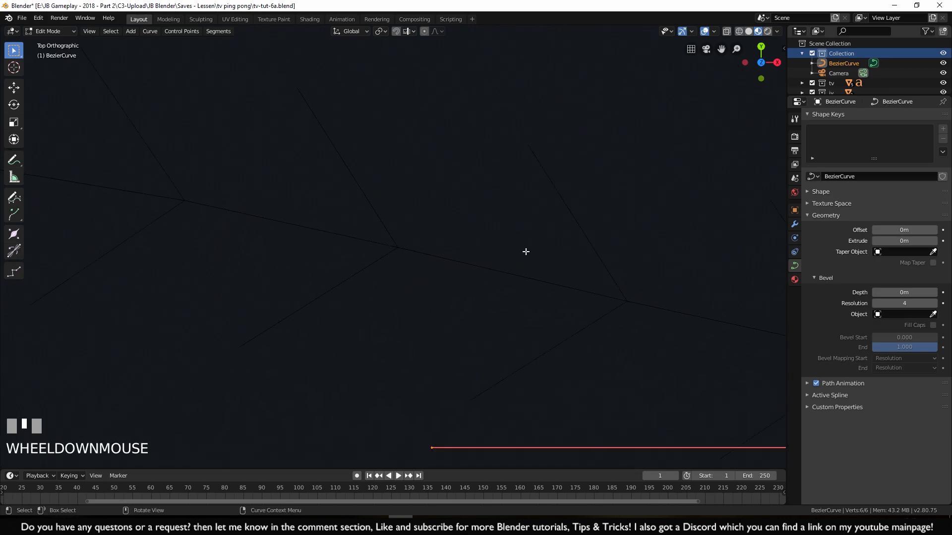
Set the Bezier curve's bevel depth to 0.02 m
scroll(524, 251, down, 8)
click(934, 293)
click(934, 293)
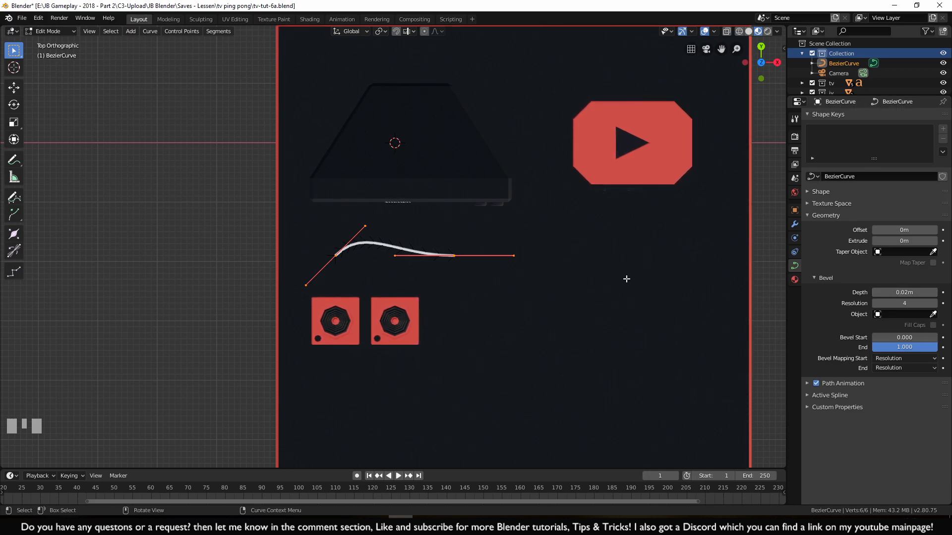
Select the Bezier curve's two control points and their individual handle ends in turn to inspect how each is picked
shift+middle_drag(454, 289, 496, 244)
scroll(499, 253, up, 4)
scroll(499, 253, up, 2)
scroll(499, 252, down, 4)
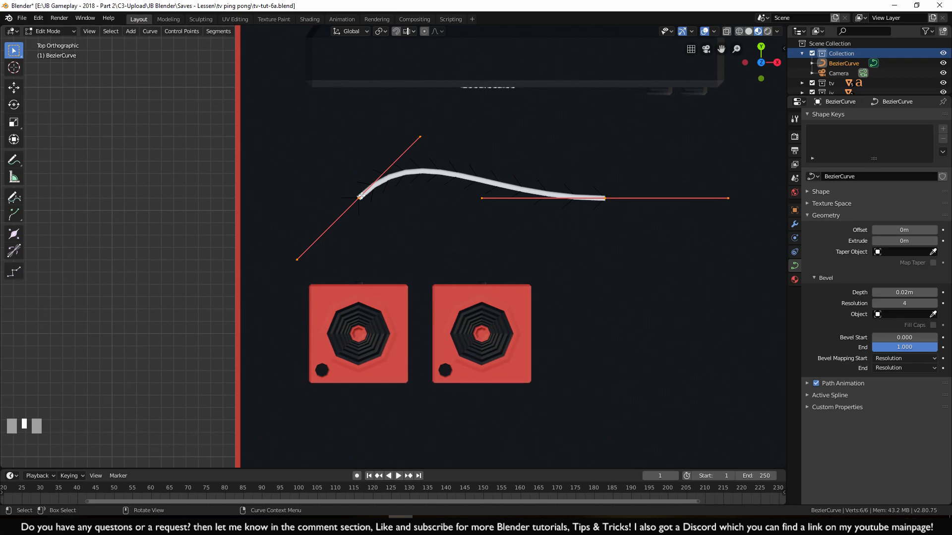
click(610, 199)
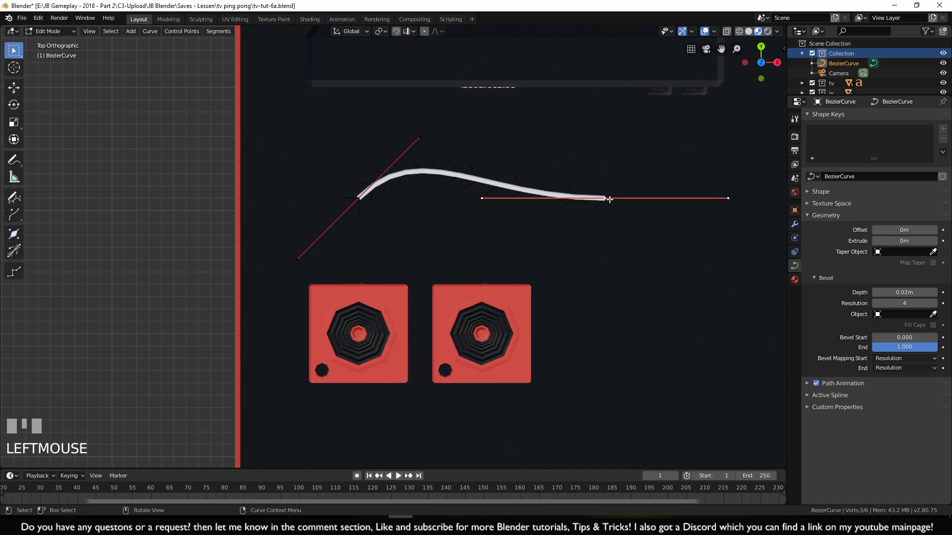
click(360, 198)
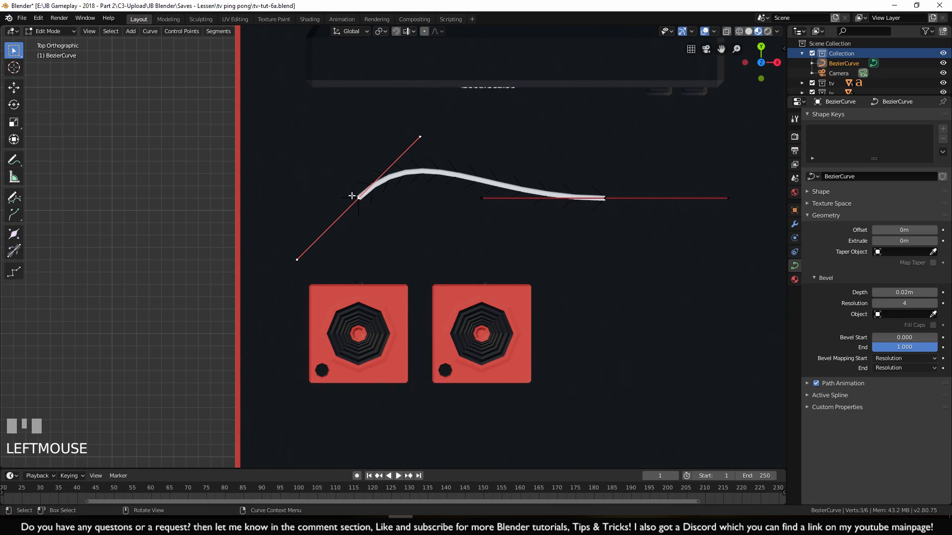
click(612, 198)
click(422, 136)
click(300, 257)
click(472, 200)
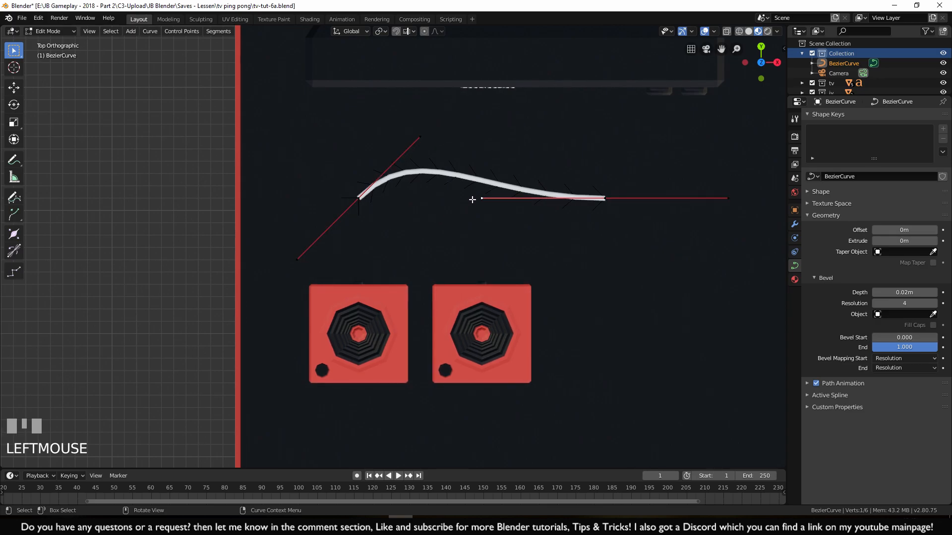
click(723, 203)
Try moving and rotating the control point at the curve's right end, cancelling each transform
click(609, 199)
shift+middle_drag(663, 208, 546, 224)
shift+middle_drag(525, 255, 485, 256)
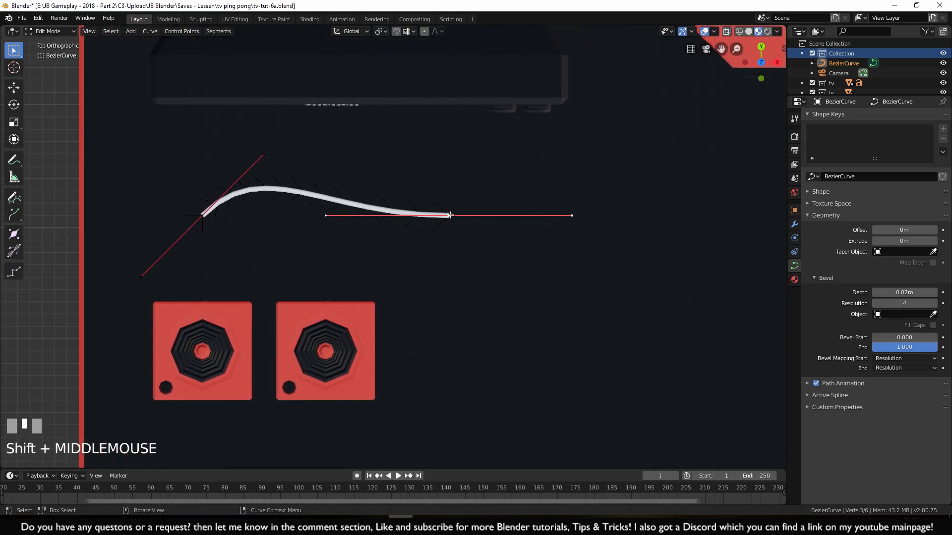
click(464, 300)
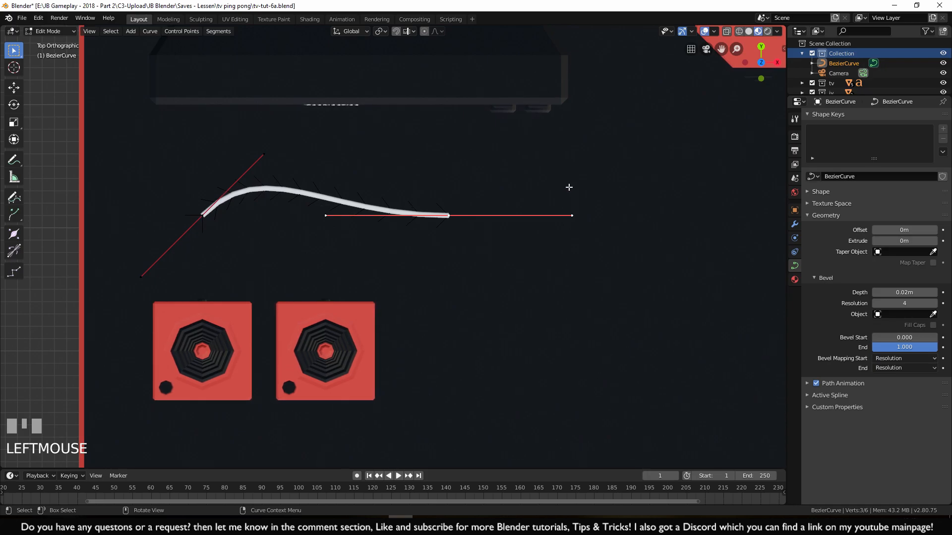
key(g)
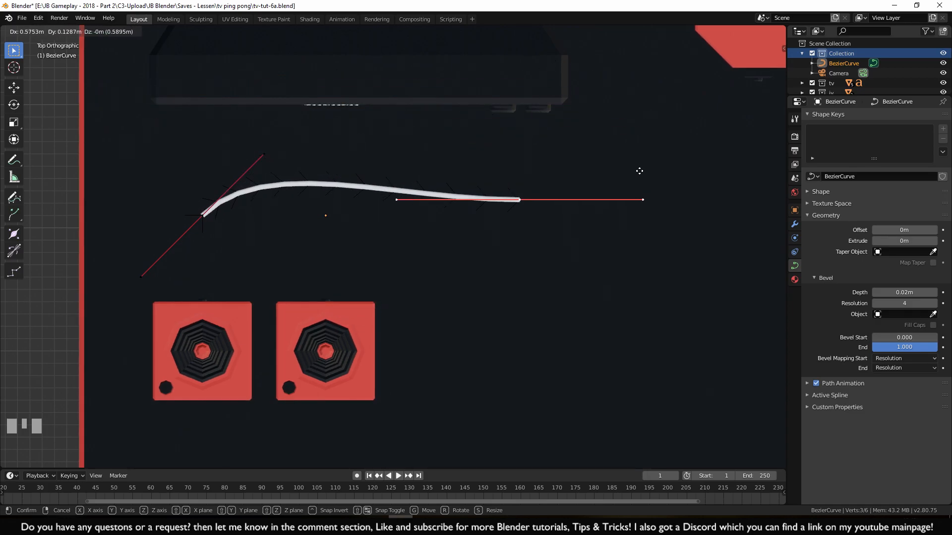
key(Escape)
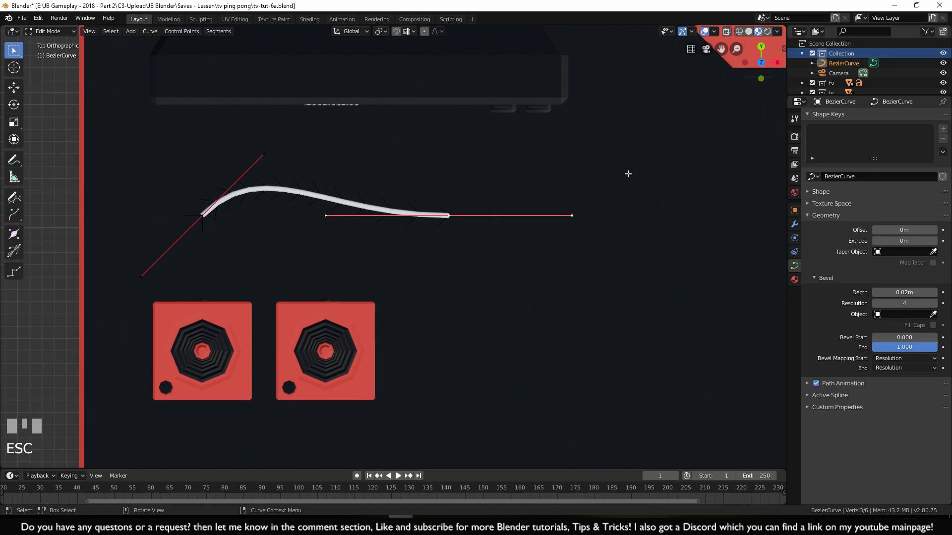
key(r)
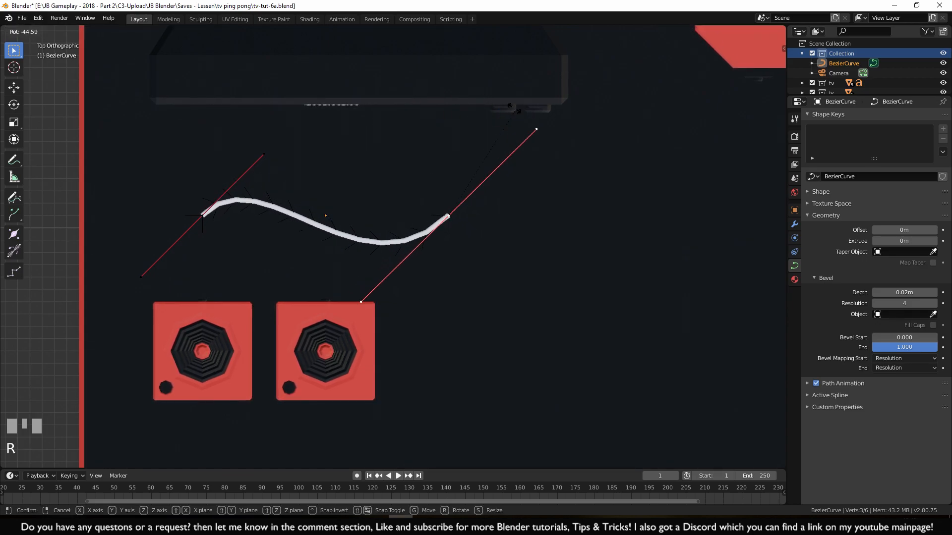
key(Escape)
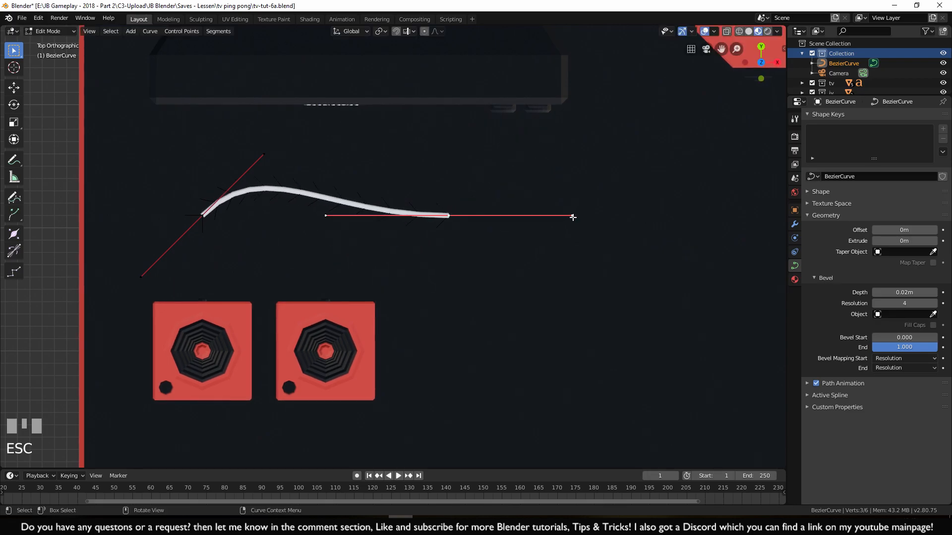
Try moving the right control point's outer handle, first freely and then along X, cancelling each move
click(572, 216)
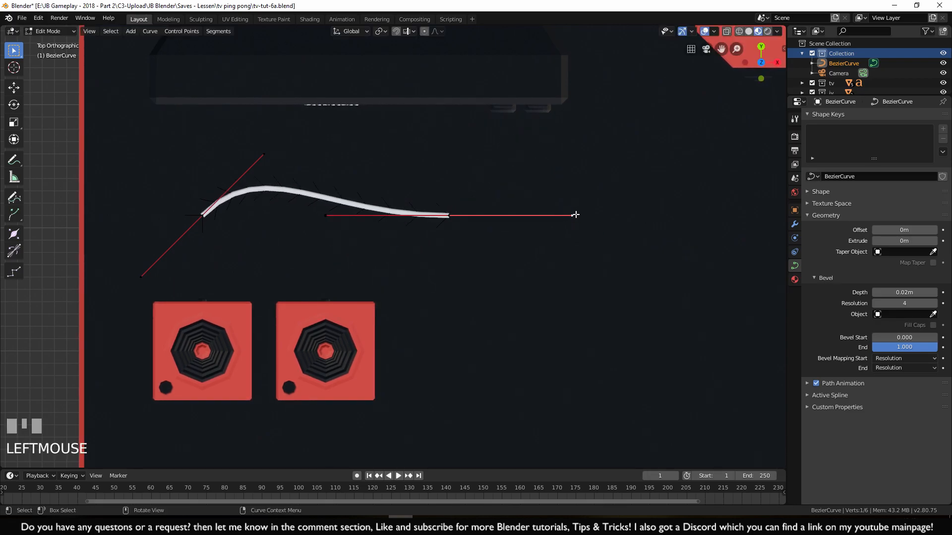
key(g)
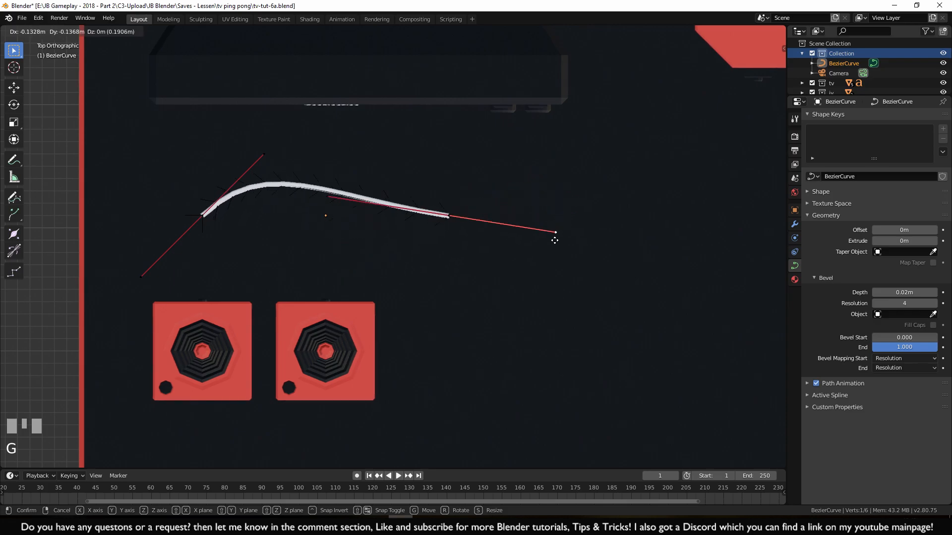
key(Escape)
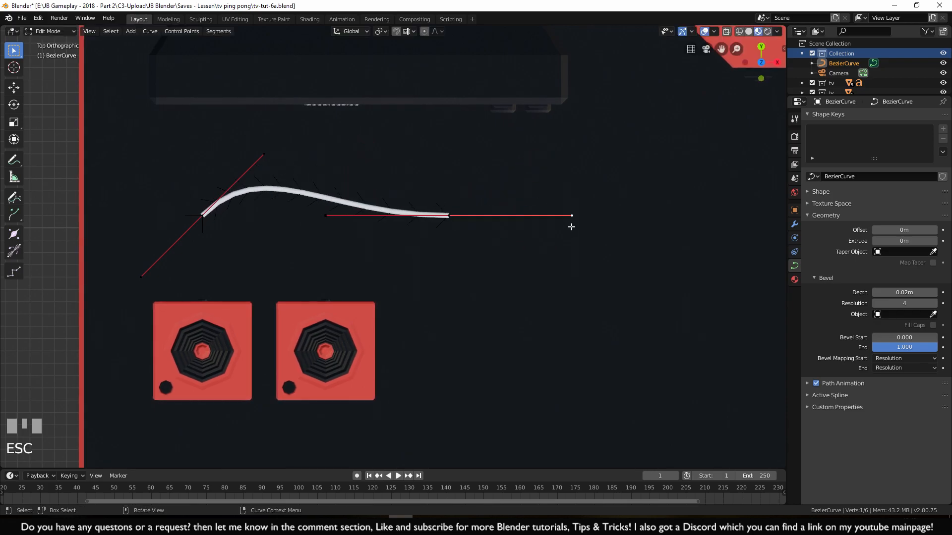
key(g)
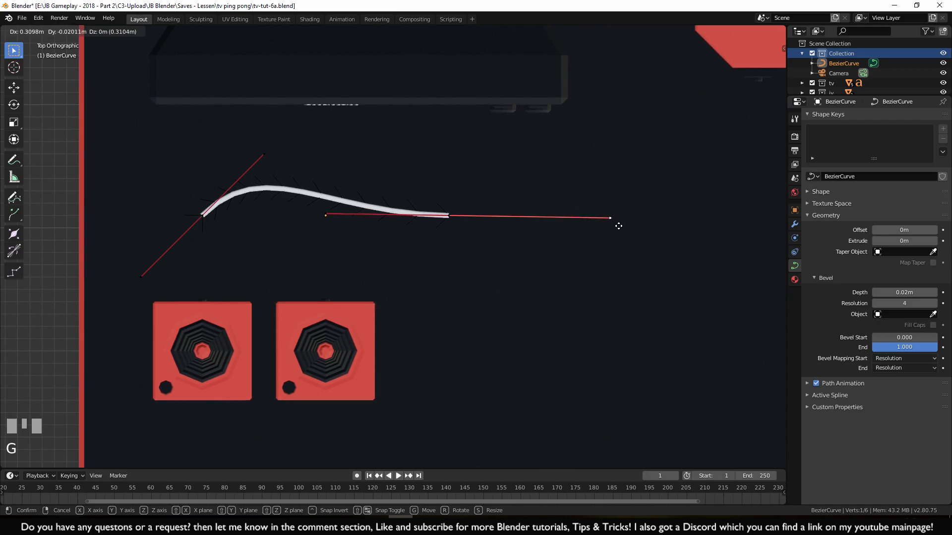
key(x)
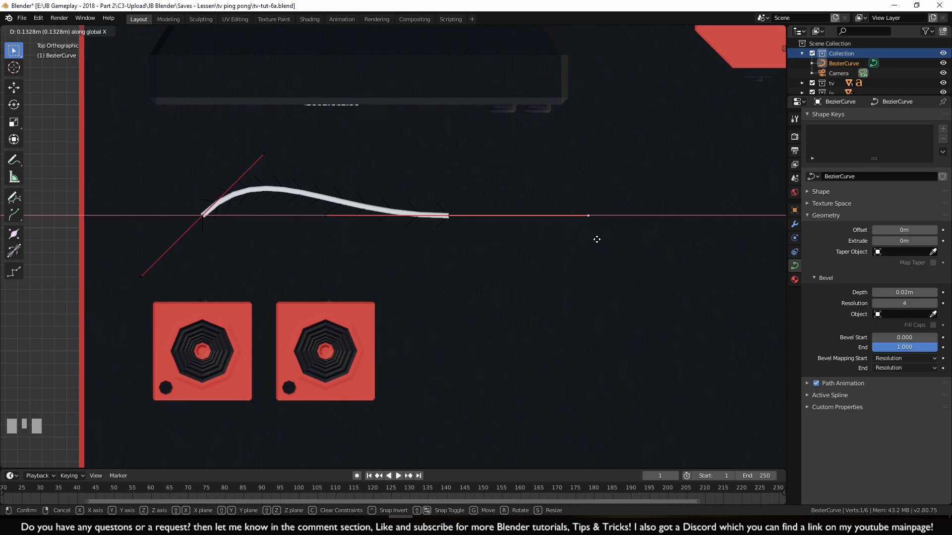
key(Escape)
Try moving the right control point's inner handle along X, cancelling the move
click(421, 261)
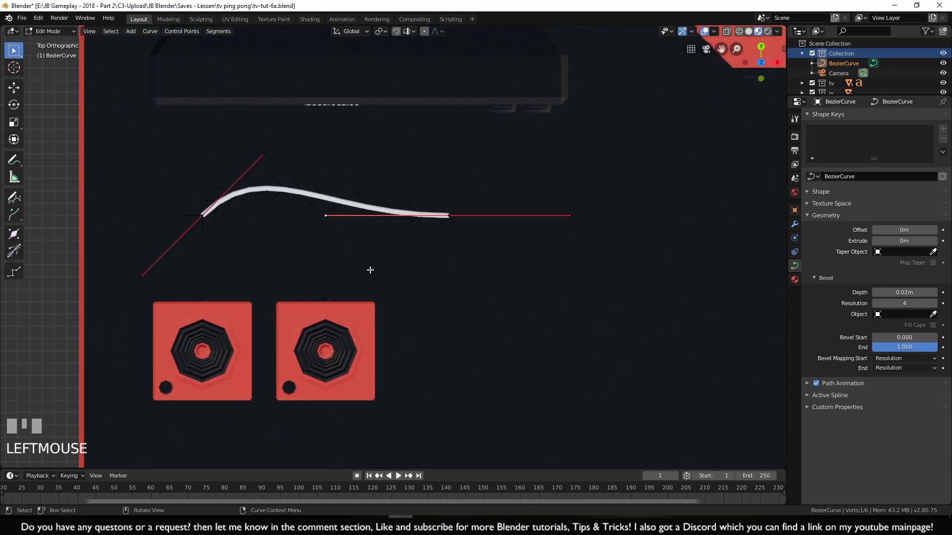
key(g)
key(x)
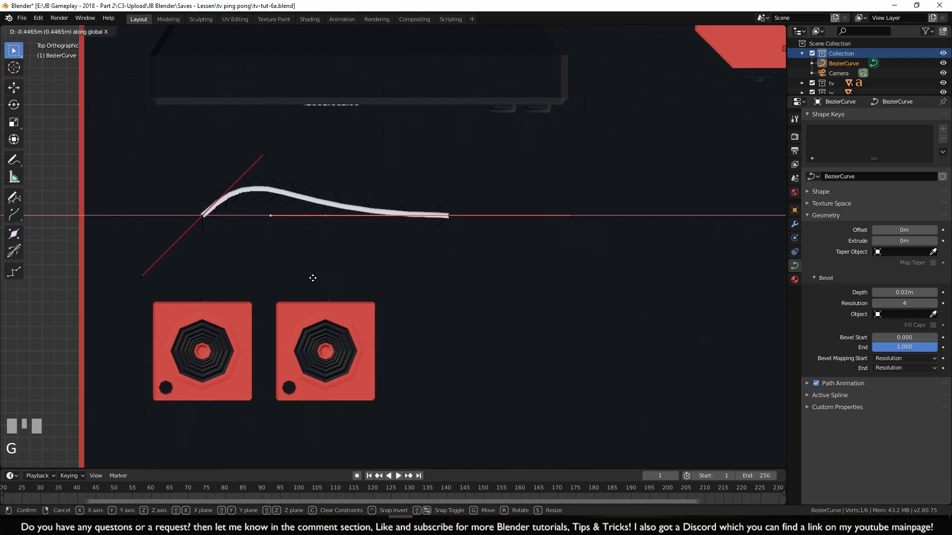
key(Escape)
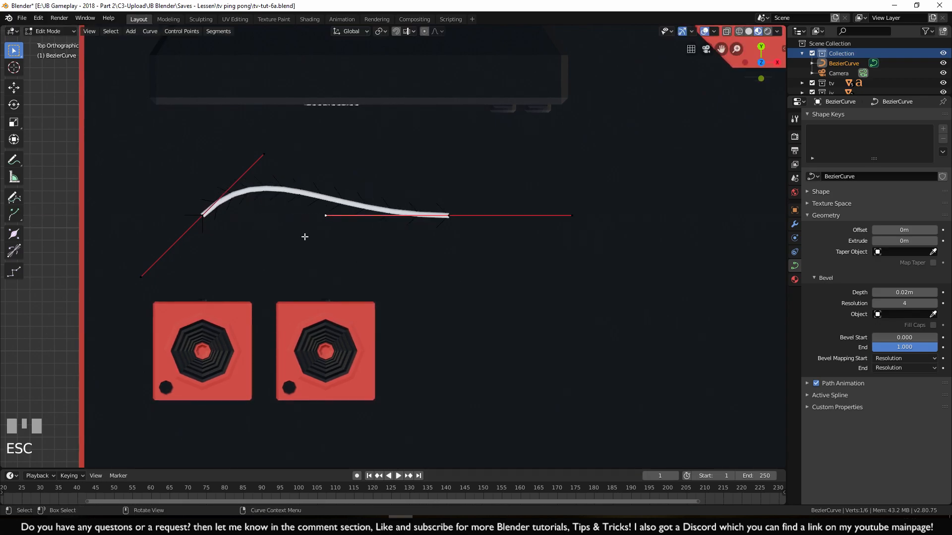
Pick the upper and lower handle ends of the curve's left control point in turn
click(266, 155)
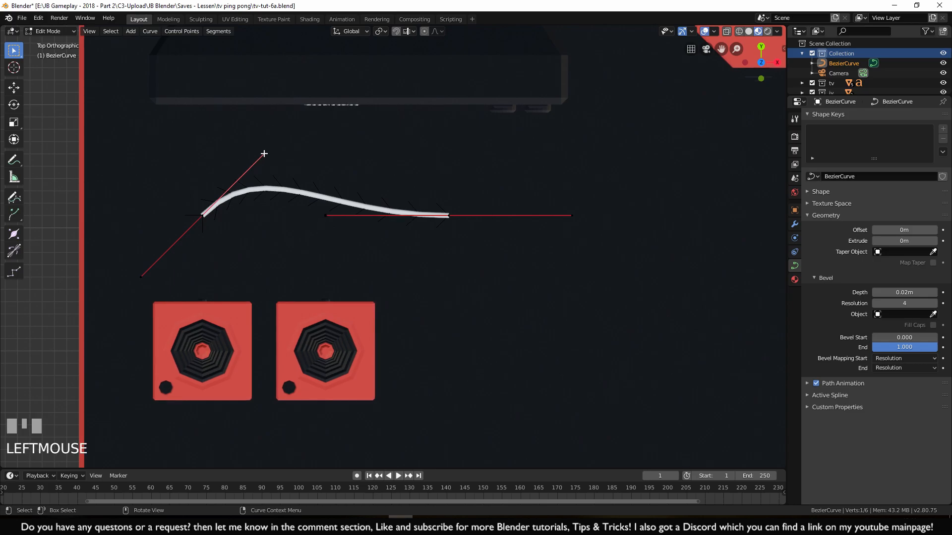
click(141, 276)
shift+middle_drag(407, 214, 471, 221)
scroll(472, 221, up, 2)
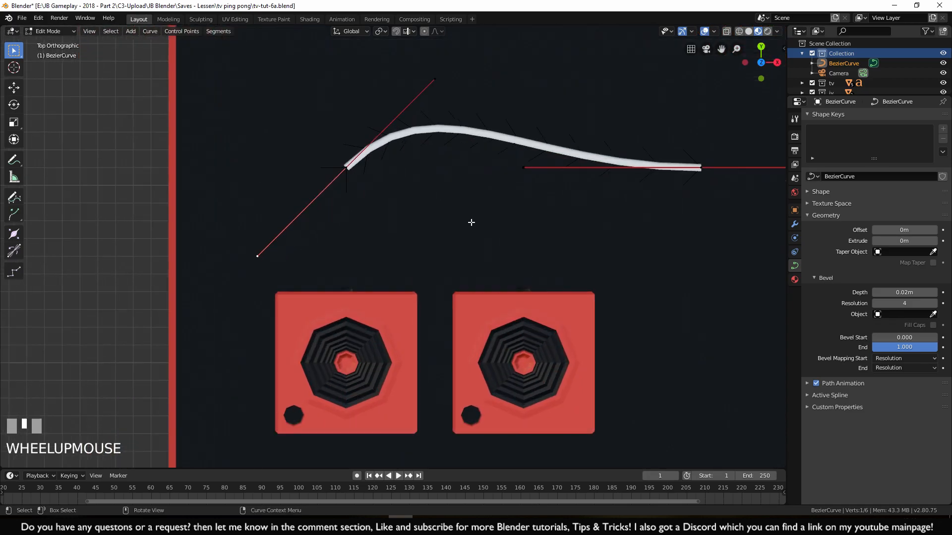
In wireframe shading, rotate the curve's left control point about Z with snapping until its handles run straight along Y
click(347, 168)
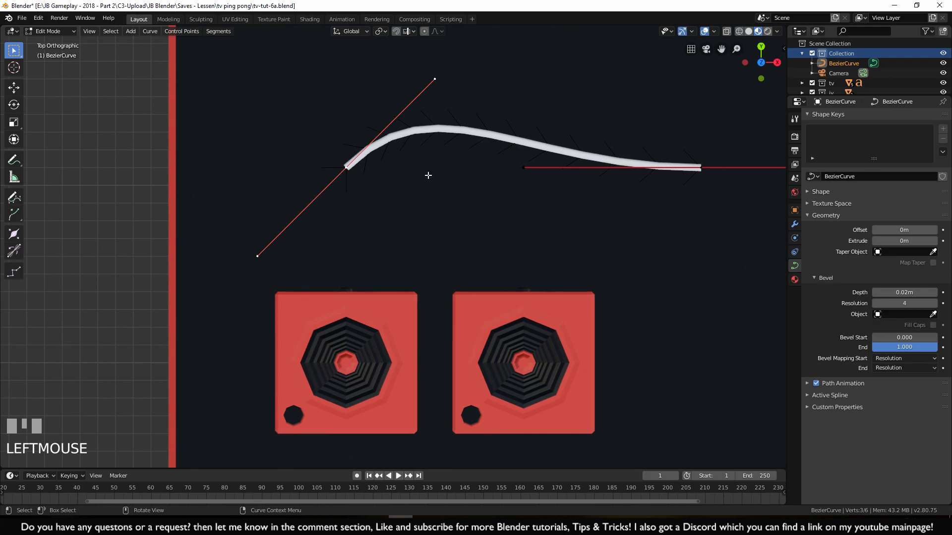
key(z)
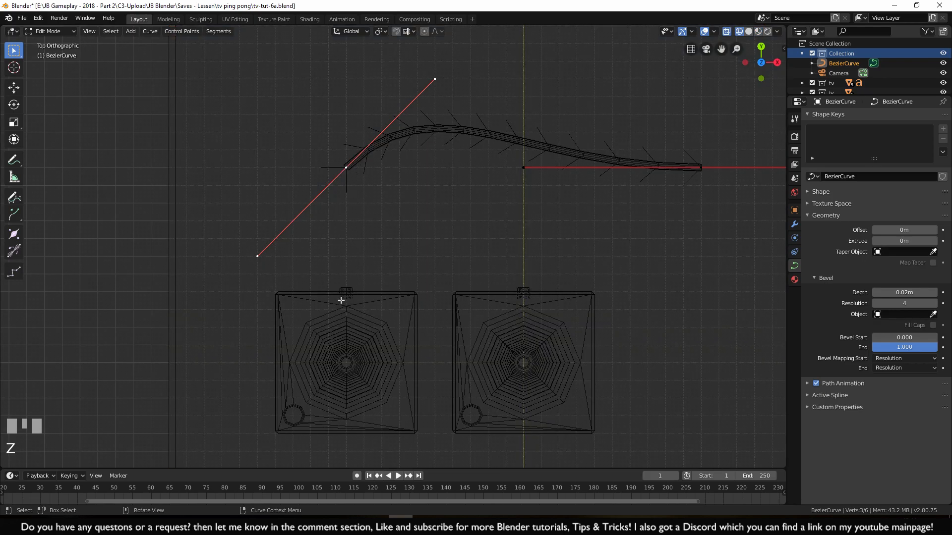
shift+middle_drag(378, 371, 379, 344)
scroll(339, 362, up, 3)
scroll(341, 363, down, 1)
scroll(376, 351, down, 5)
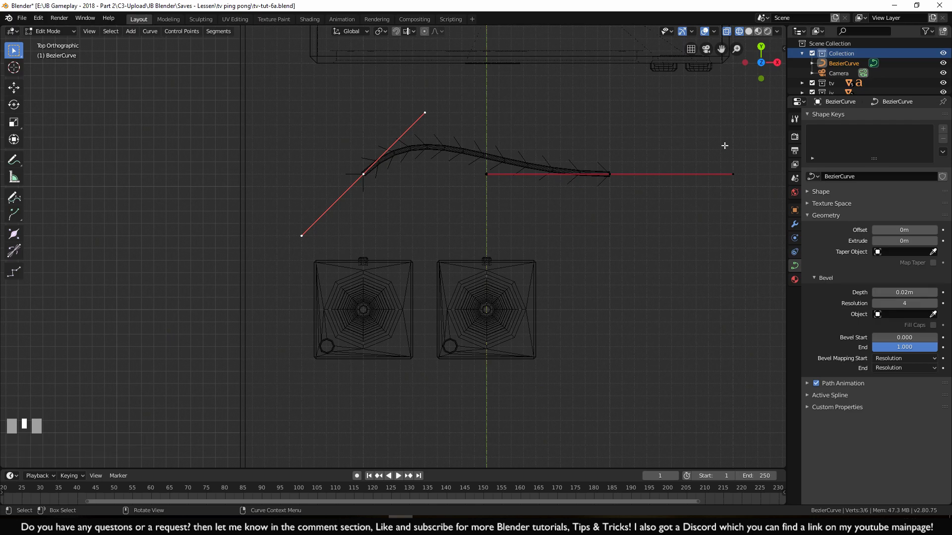
shift+middle_drag(569, 249, 584, 227)
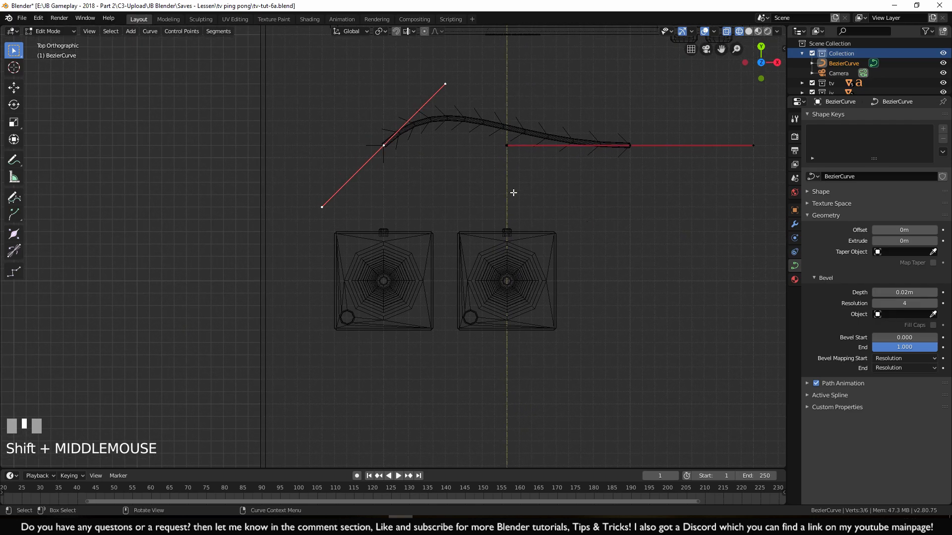
scroll(530, 245, up, 5)
shift+middle_drag(529, 244, 392, 245)
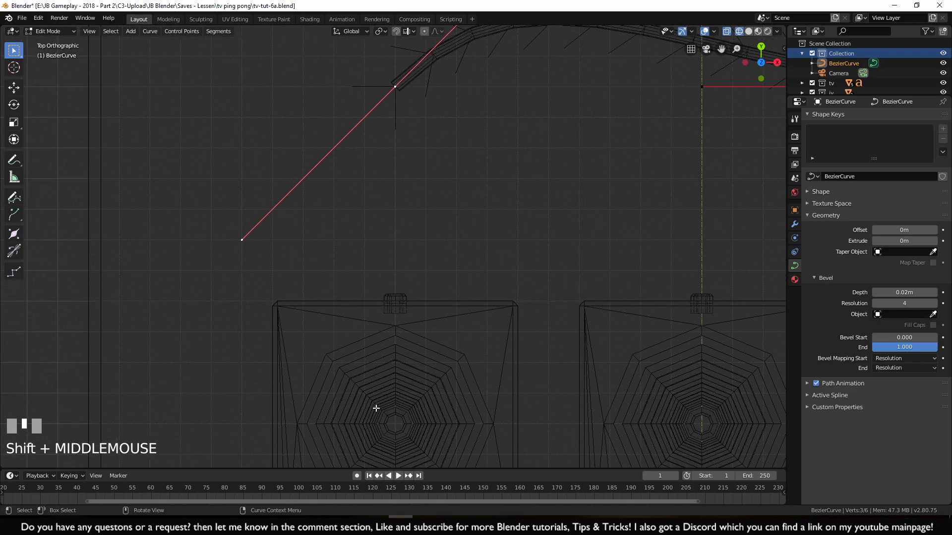
shift+middle_drag(469, 212, 531, 228)
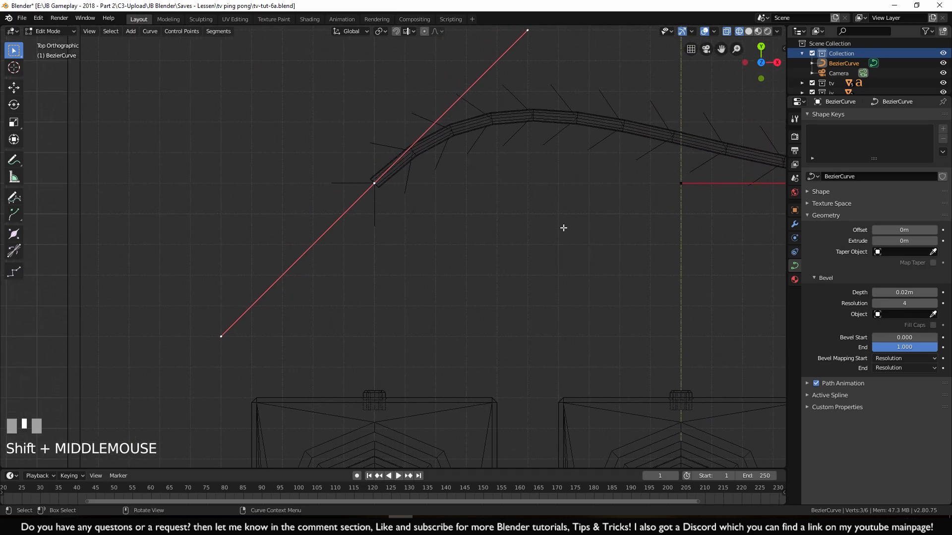
key(r)
key(z)
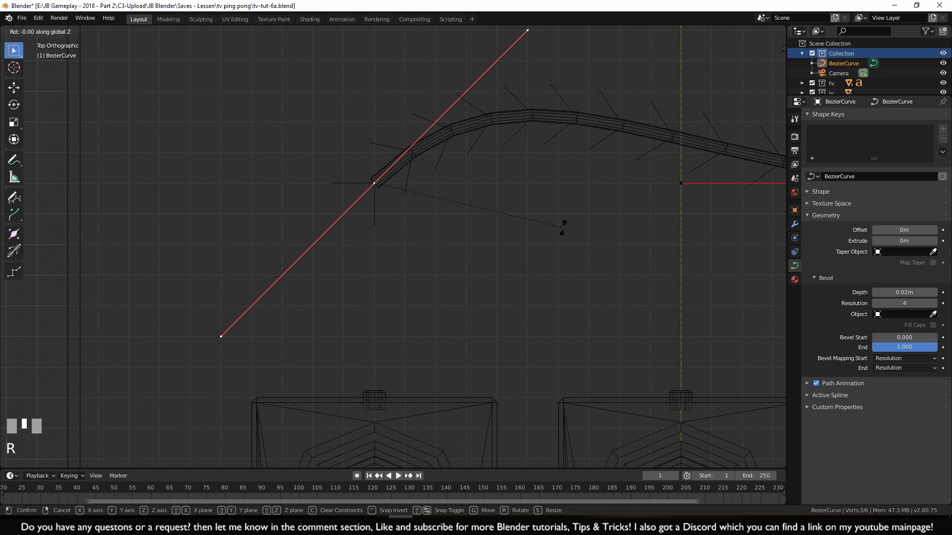
ctrl+click(387, 189)
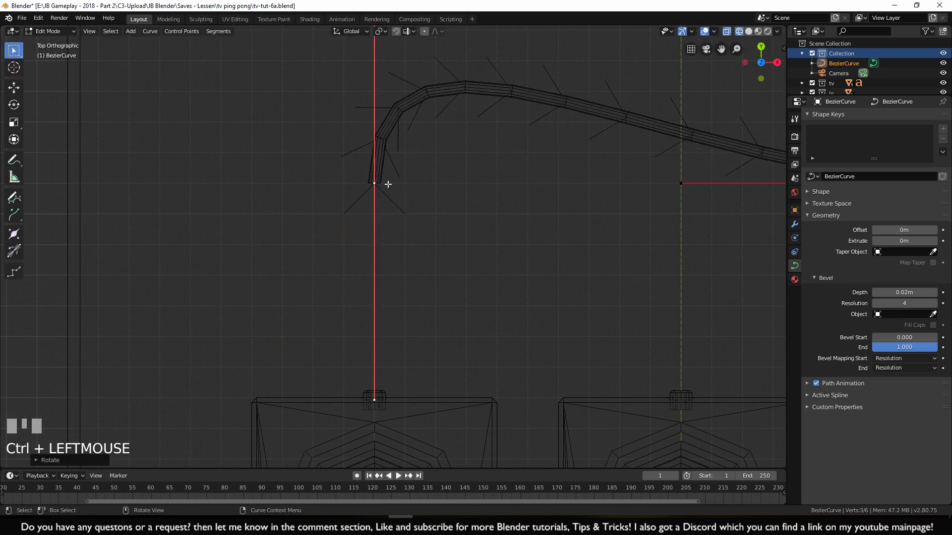
Move the left control point along Y with snapping until the curve's end meets the left joystick's connector
shift+middle_drag(380, 365, 399, 314)
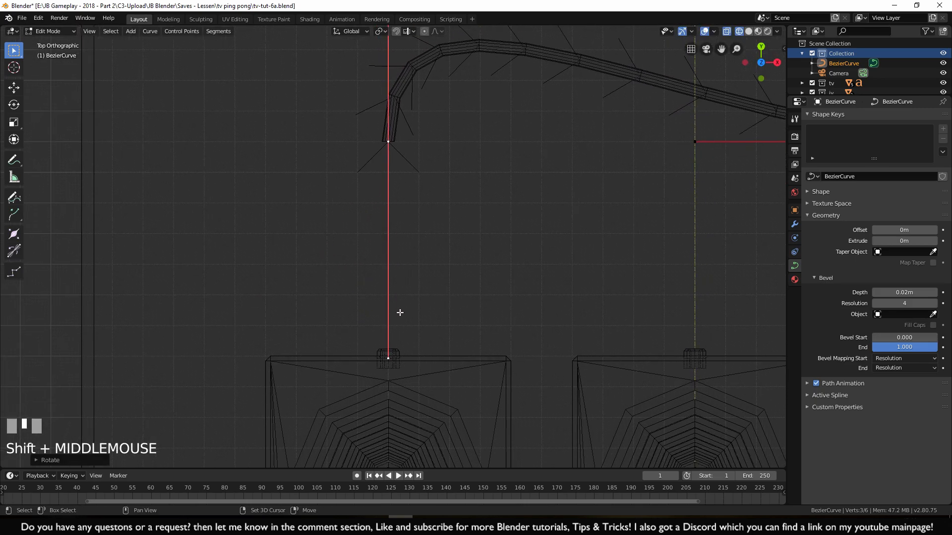
scroll(413, 167, down, 2)
key(g)
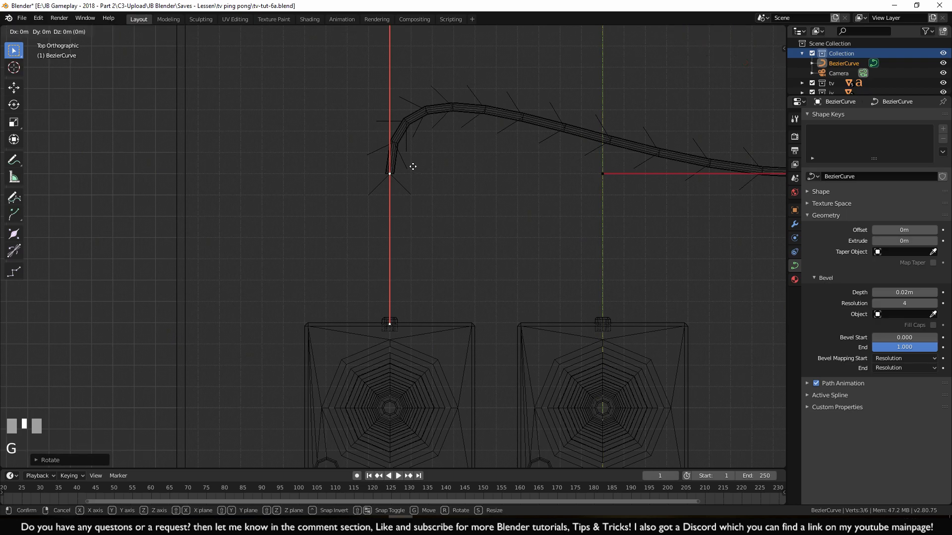
key(y)
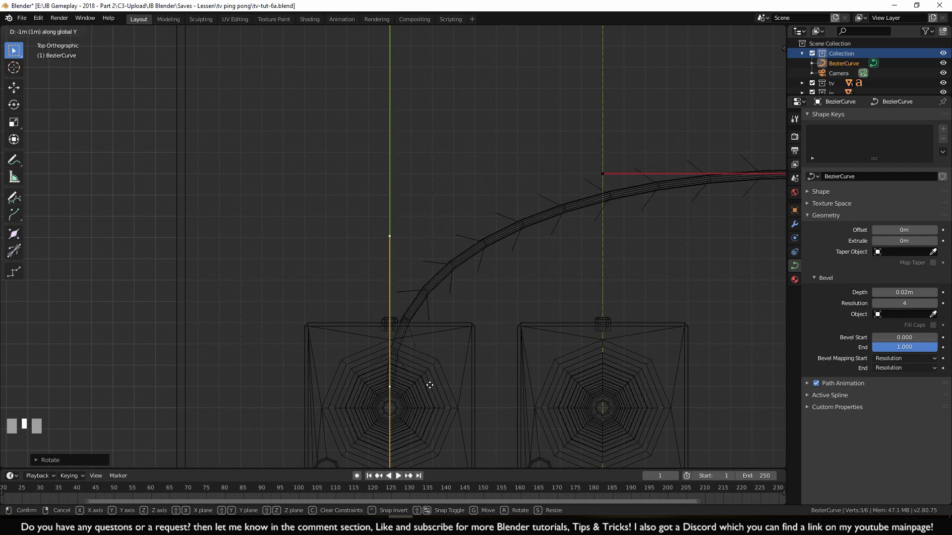
ctrl+click(431, 352)
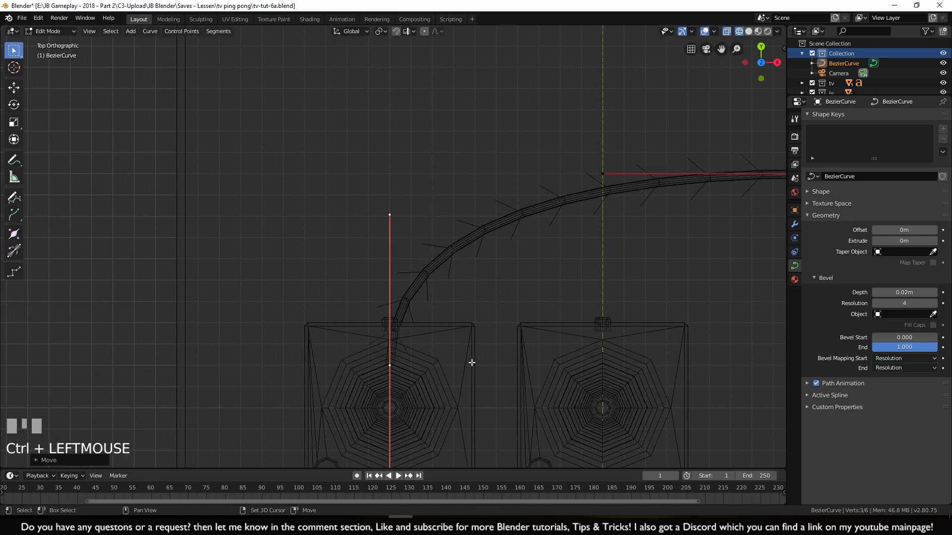
shift+middle_drag(408, 389, 404, 331)
scroll(404, 331, up, 3)
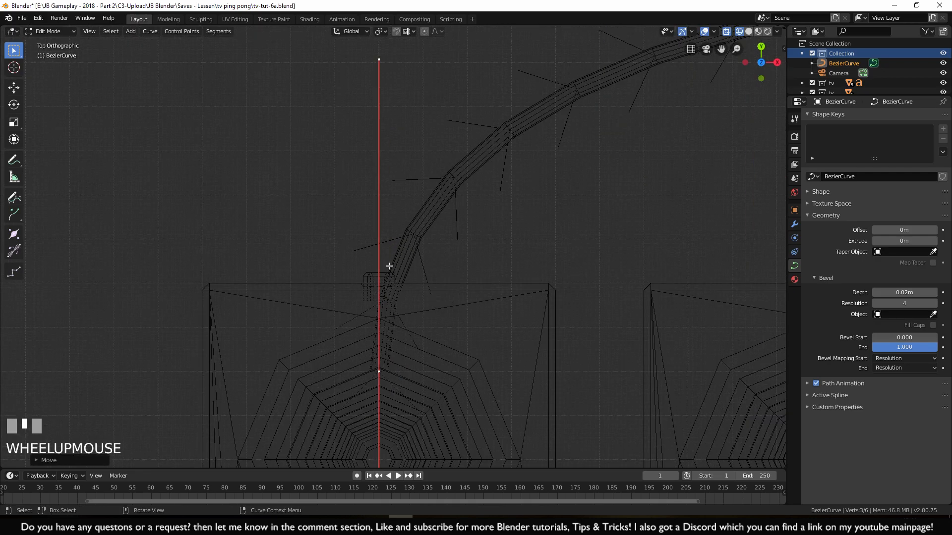
key(g)
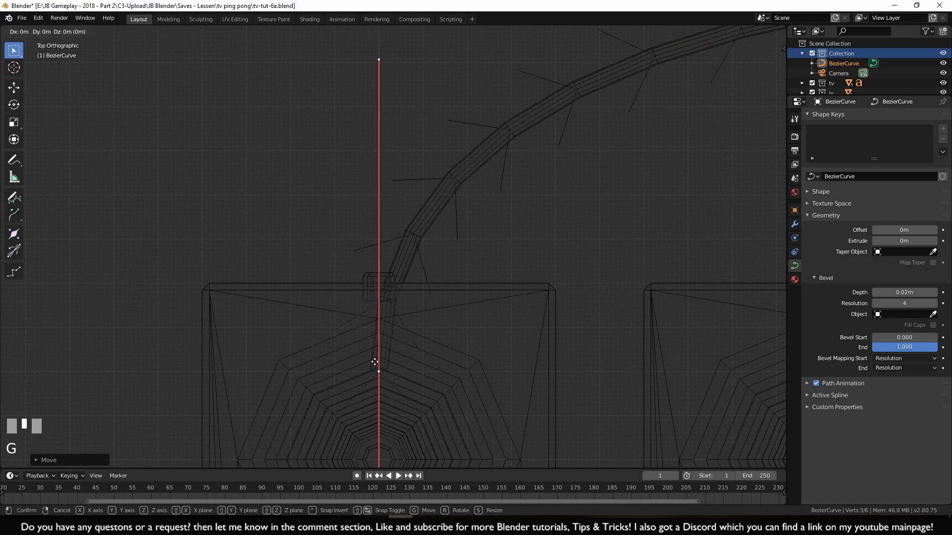
key(y)
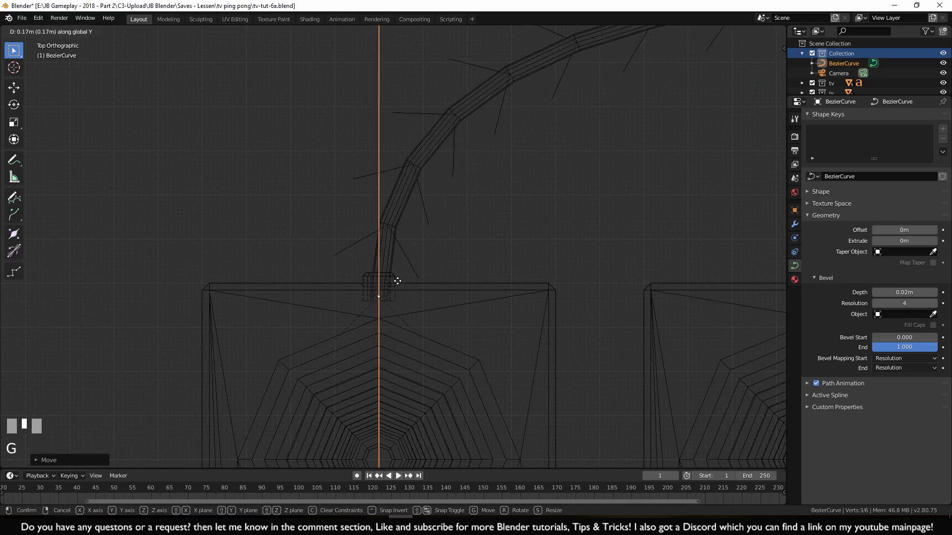
ctrl+click(391, 265)
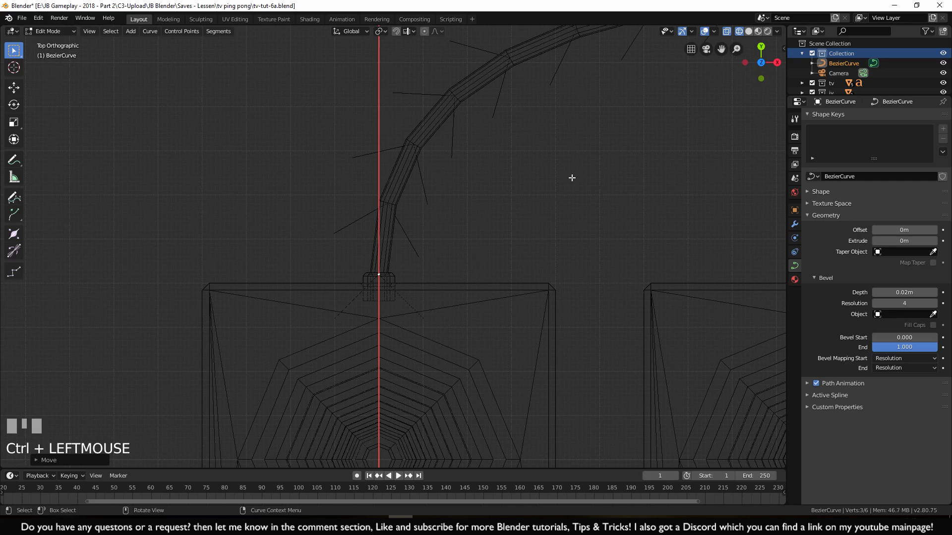
In the right orthographic view, raise the control point along Z with snapping to the centre of the joystick's connector
key(KP_3)
shift+middle_drag(403, 379, 442, 342)
scroll(442, 341, up, 4)
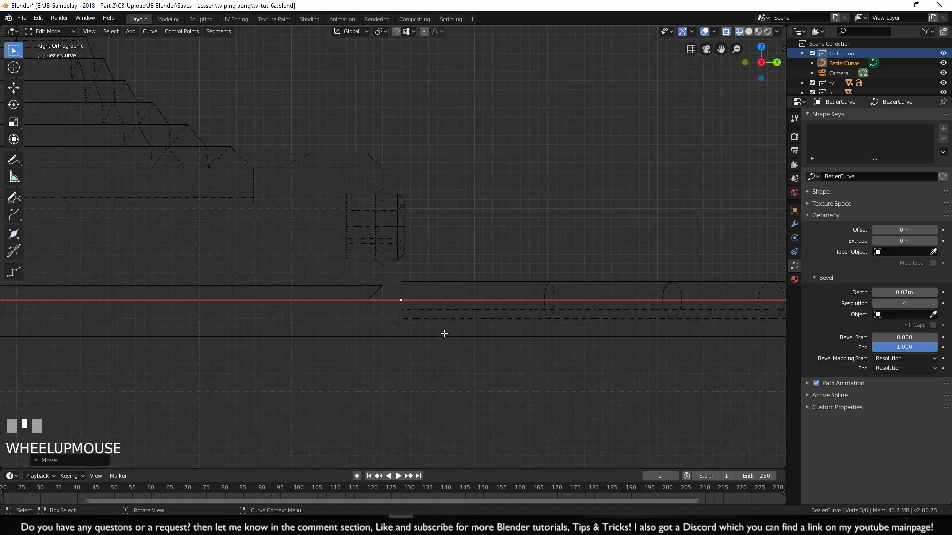
key(g)
key(z)
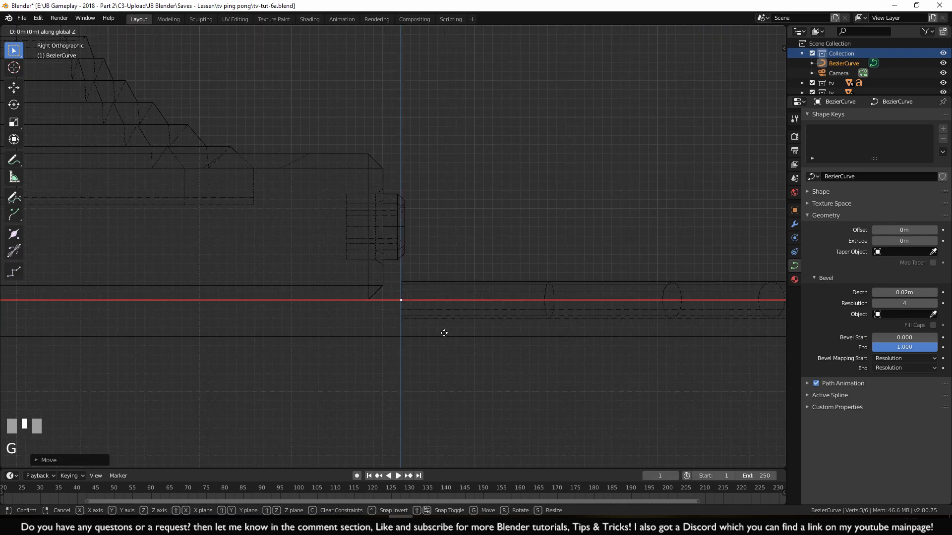
ctrl+click(473, 257)
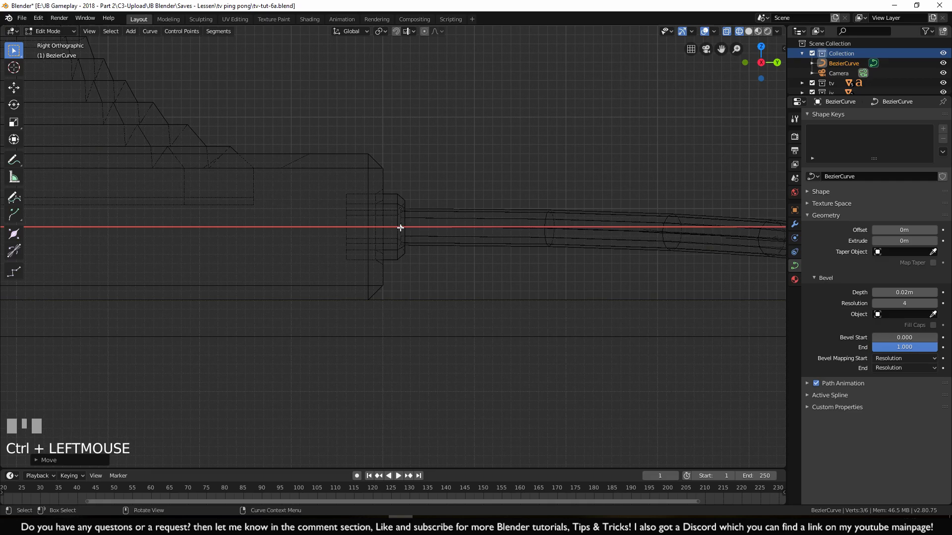
Switch to solid shading and examine closely where the curve's end enters the joystick's connector
middle_drag(400, 229, 337, 264)
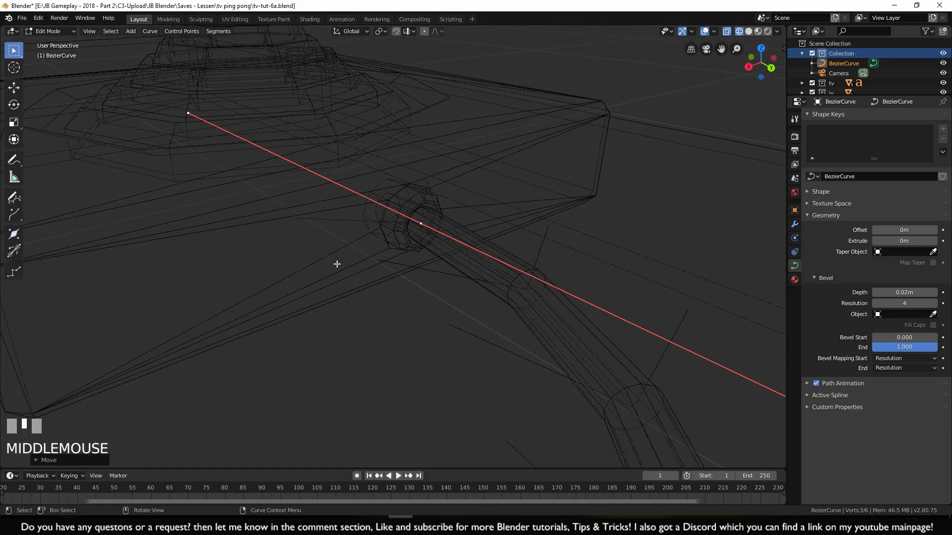
key(z)
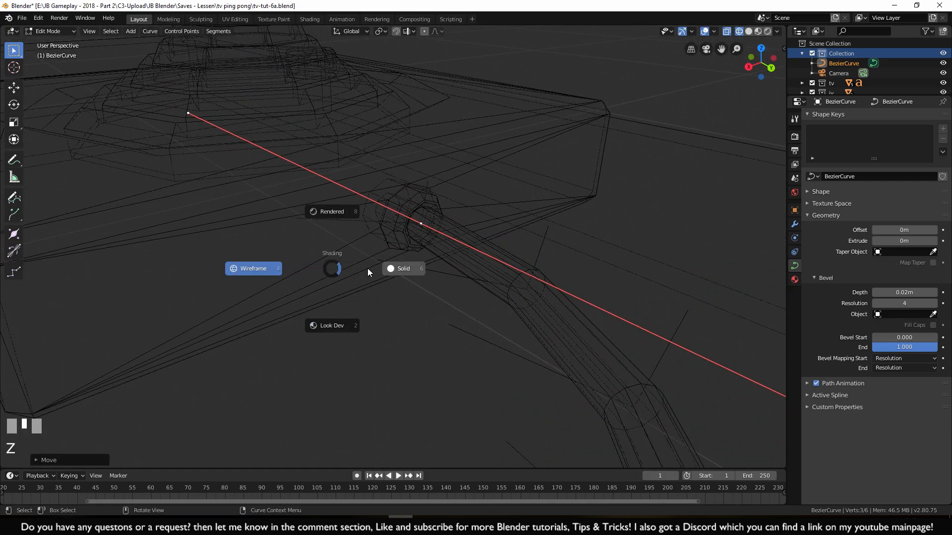
click(377, 269)
mouse_move(672, 187)
middle_down()
mouse_move(648, 180)
mouse_move(672, 192)
middle_up()
scroll(672, 192, down, 1)
scroll(404, 242, up, 3)
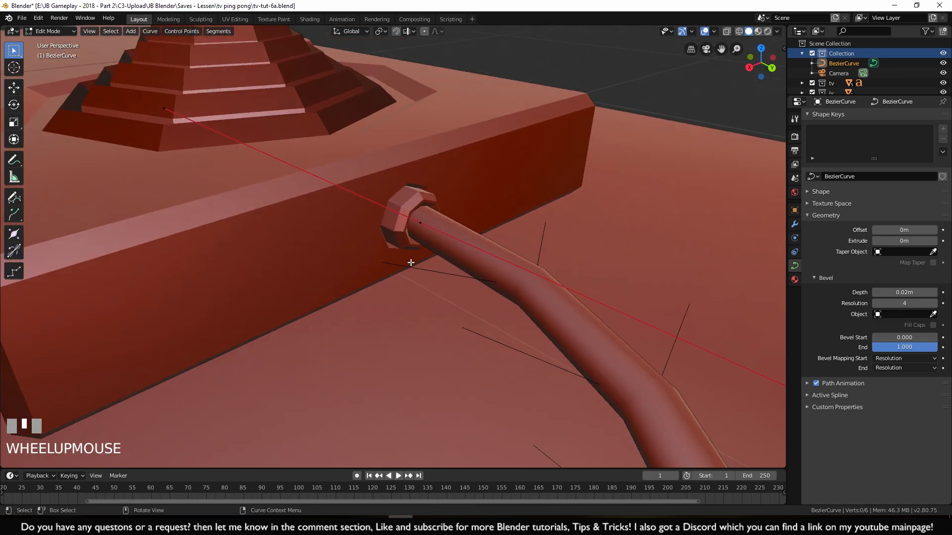
middle_drag(413, 255, 428, 207)
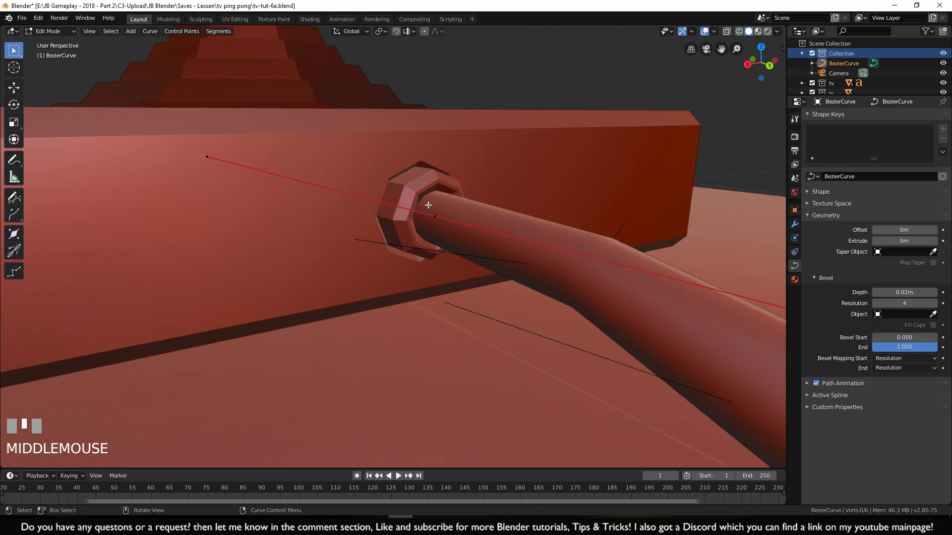
scroll(412, 213, up, 4)
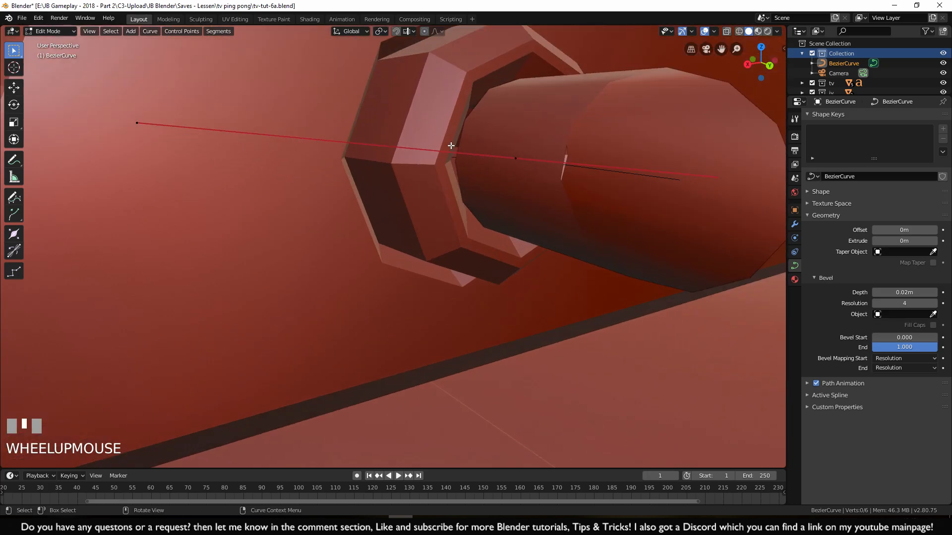
scroll(449, 182, down, 5)
Try moving the connector-side control point along Y away from the joystick, cancelling the move
click(415, 232)
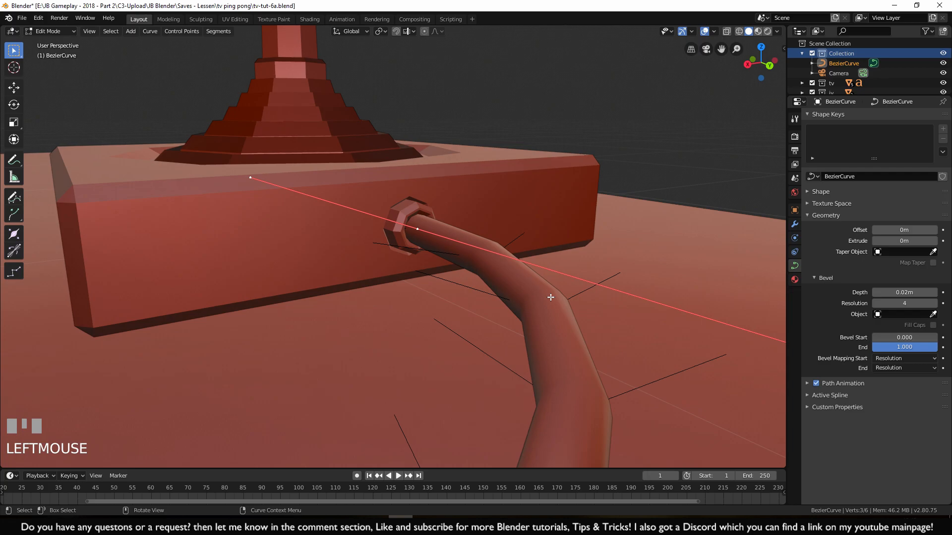
key(g)
key(y)
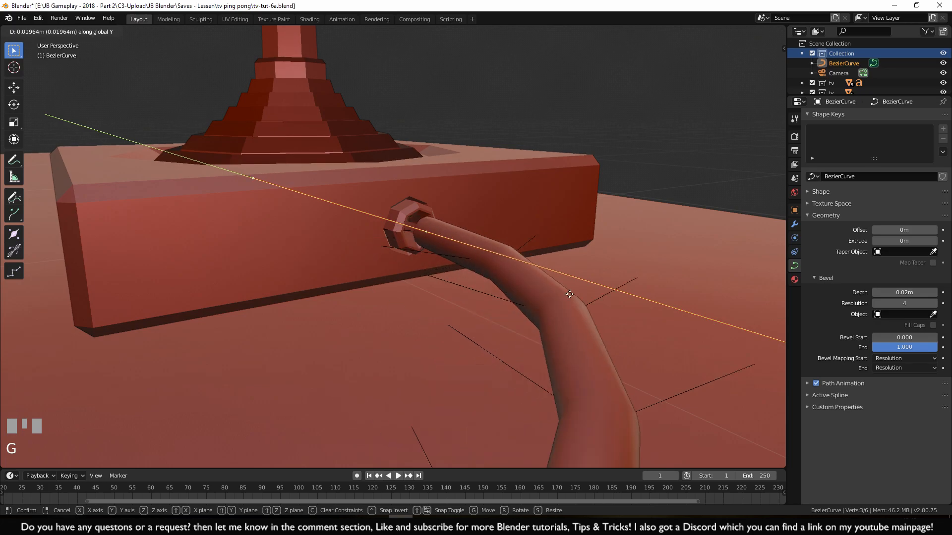
key(Escape)
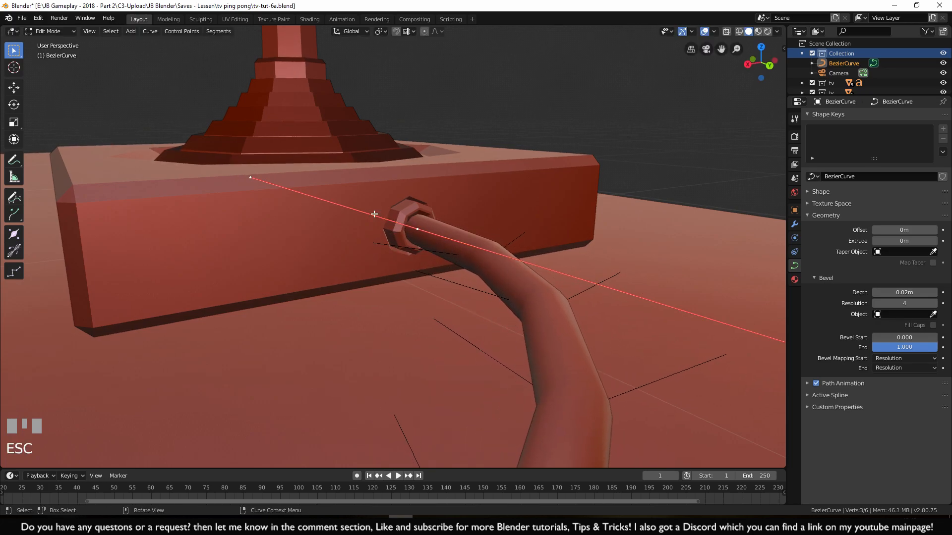
In the top wireframe view, extrude a new control point 0.5 m along negative Y into the left joystick, aligned with its connector
key(KP_7)
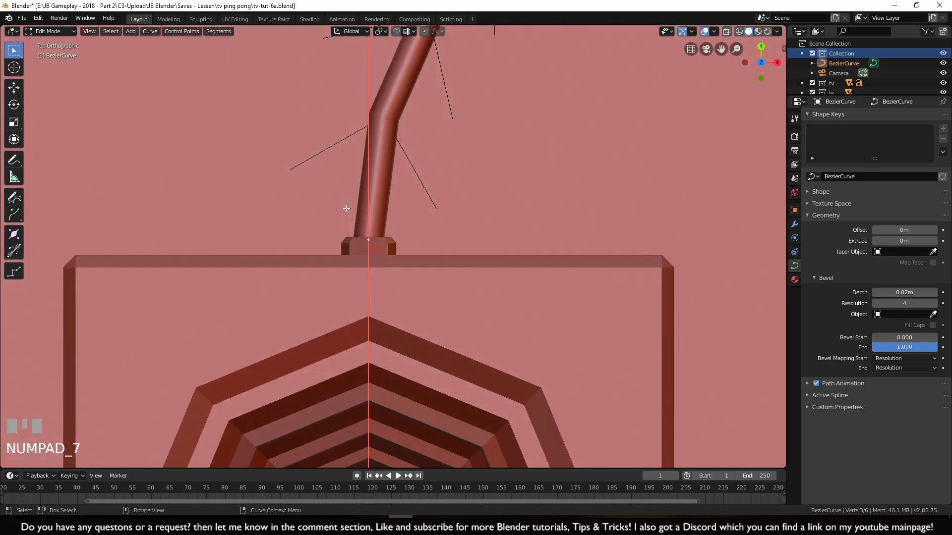
scroll(467, 261, down, 1)
key(z)
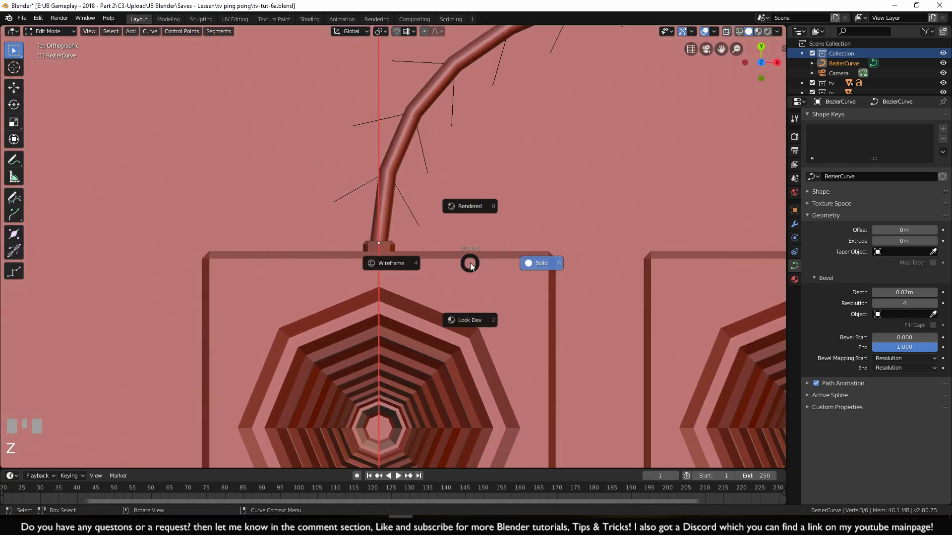
click(402, 263)
shift+middle_drag(401, 263, 419, 228)
scroll(436, 205, down, 3)
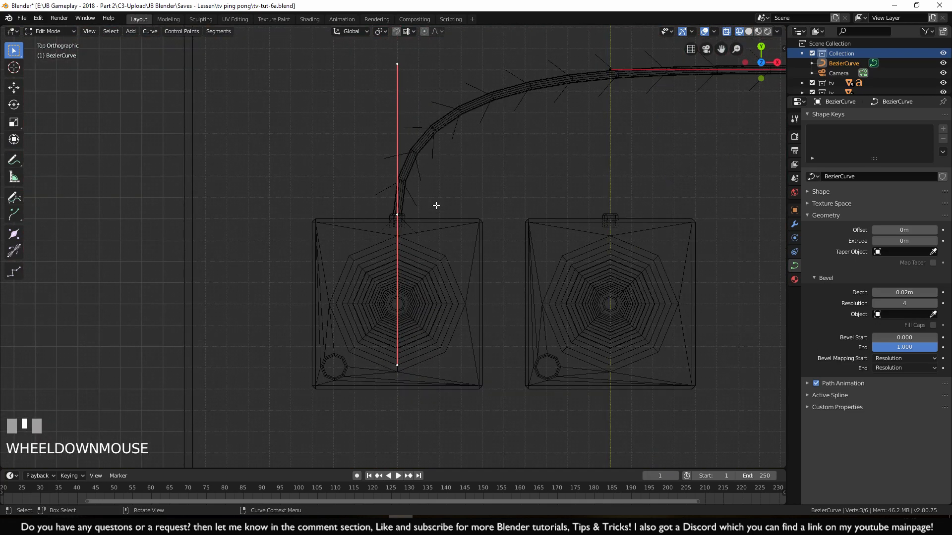
key(e)
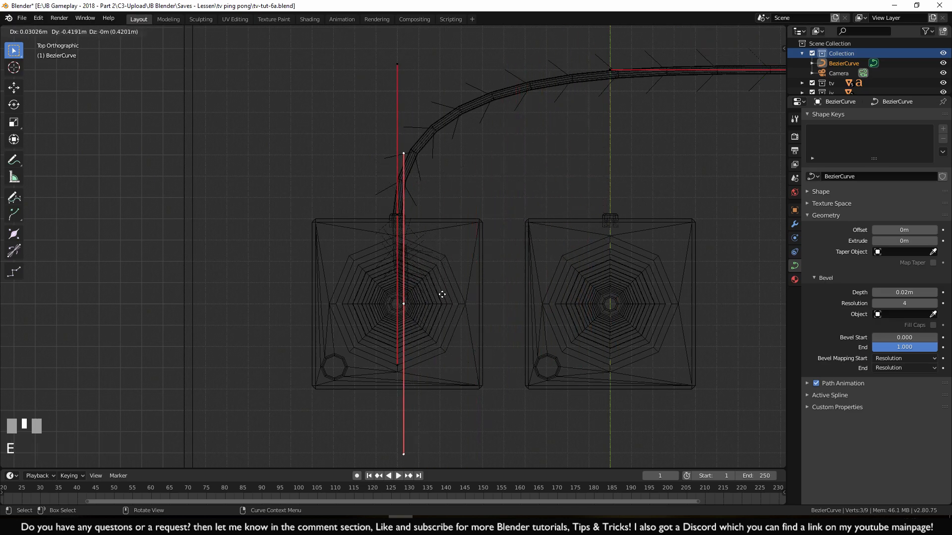
key(ctrl)
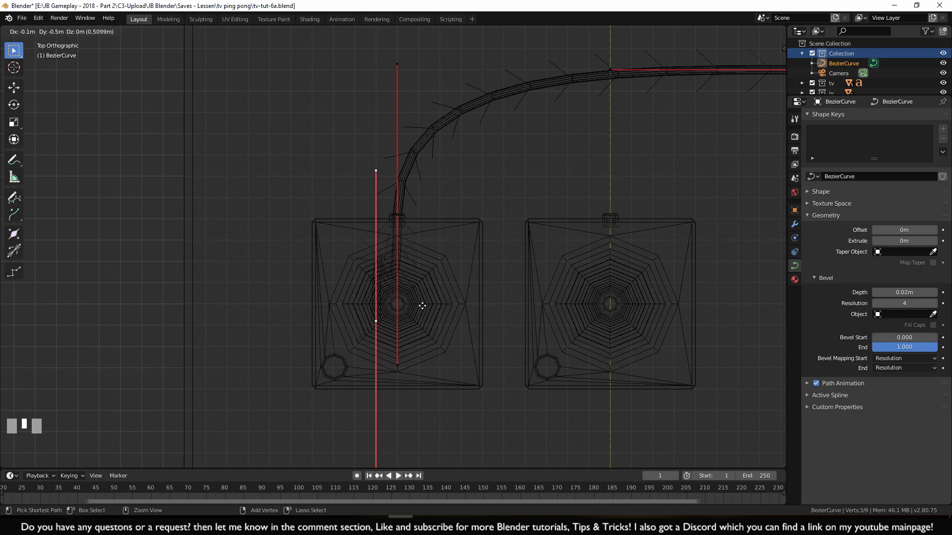
ctrl+click(422, 303)
key(g)
ctrl+click(437, 306)
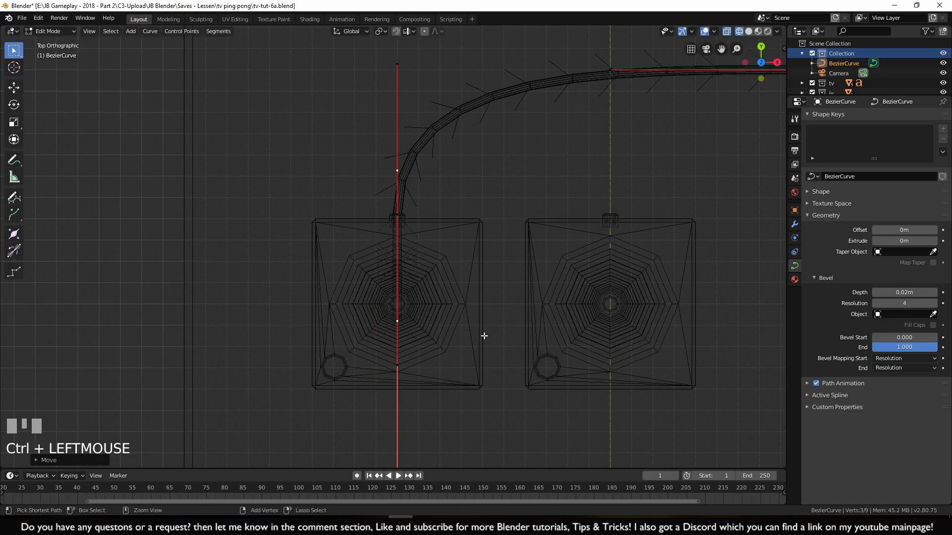
Scale the new end control point's handles inside the left joystick down to 0.1 with snapping
shift+middle_drag(522, 329, 520, 306)
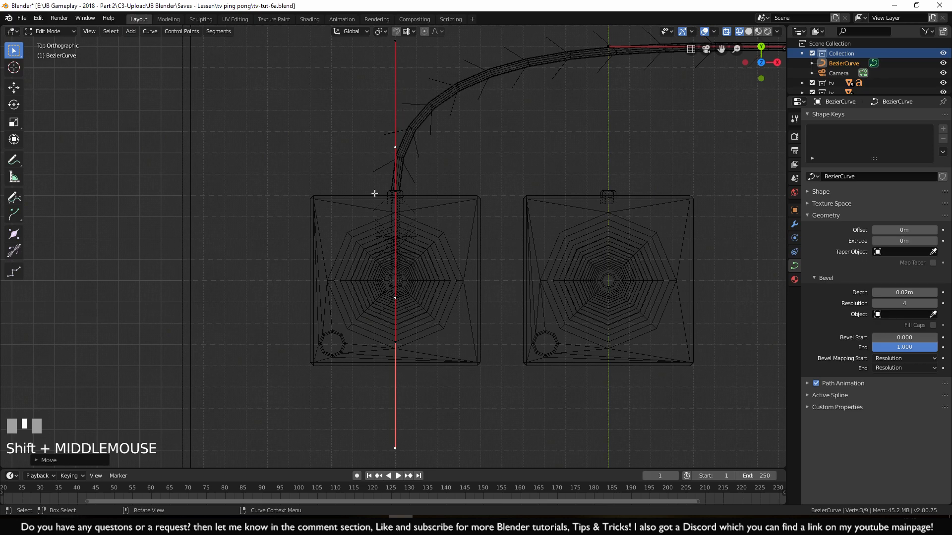
key(s)
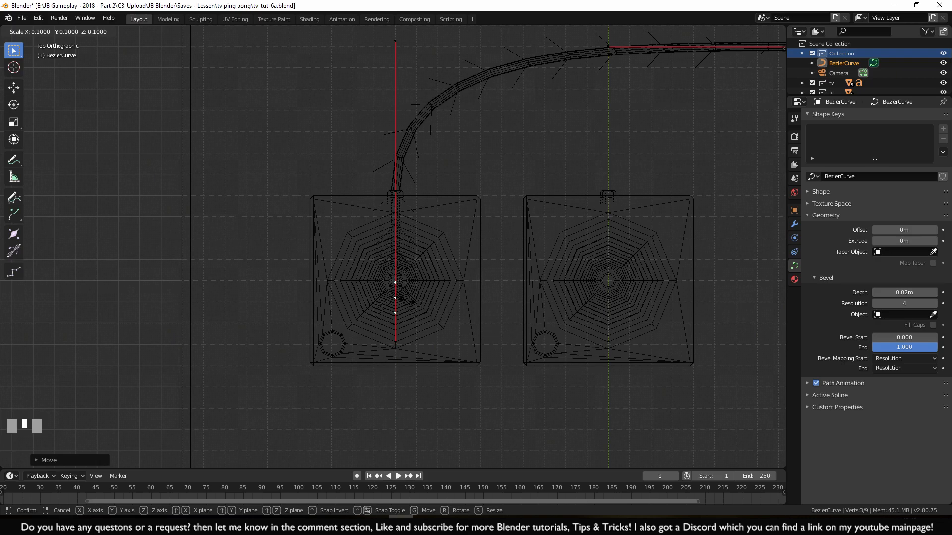
ctrl+click(395, 298)
shift+middle_drag(448, 342, 532, 390)
key(KP_7)
key(s)
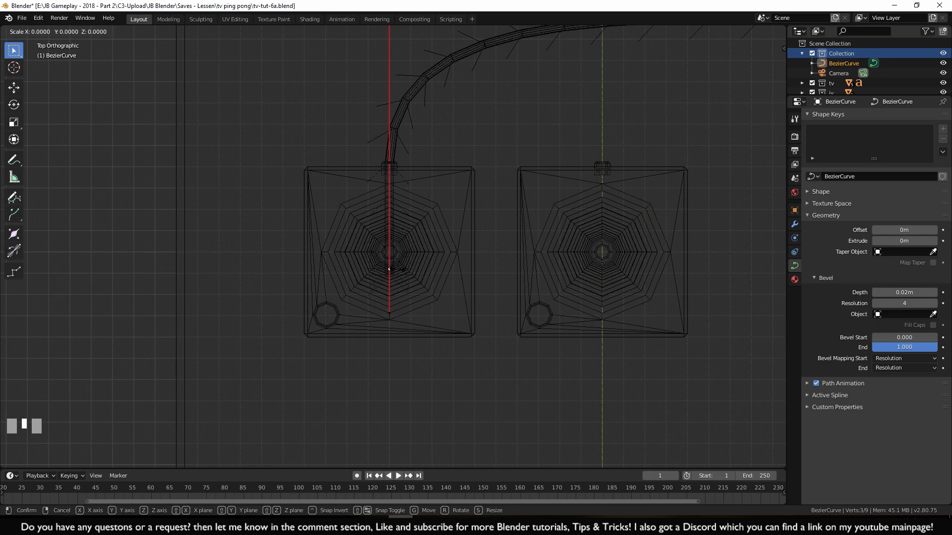
ctrl+click(394, 266)
scroll(425, 209, up, 1)
shift+middle_drag(424, 208, 409, 272)
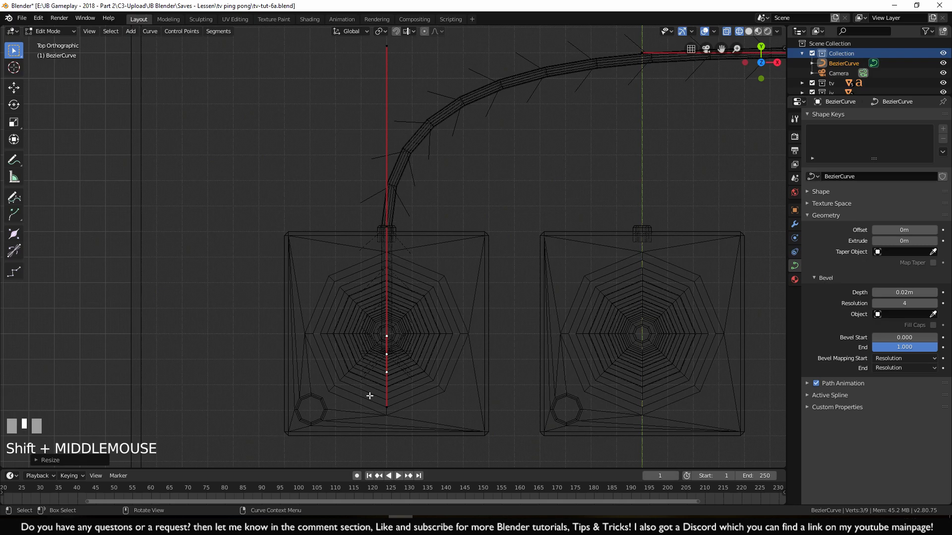
Move the connector control point's inner handle along Y with snapping until it sits just inside the left joystick's body
click(387, 408)
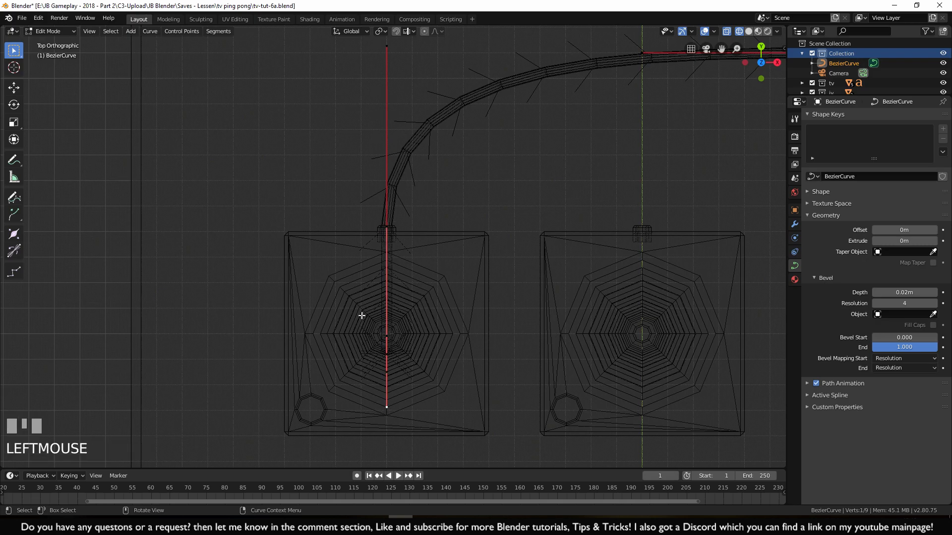
key(g)
key(y)
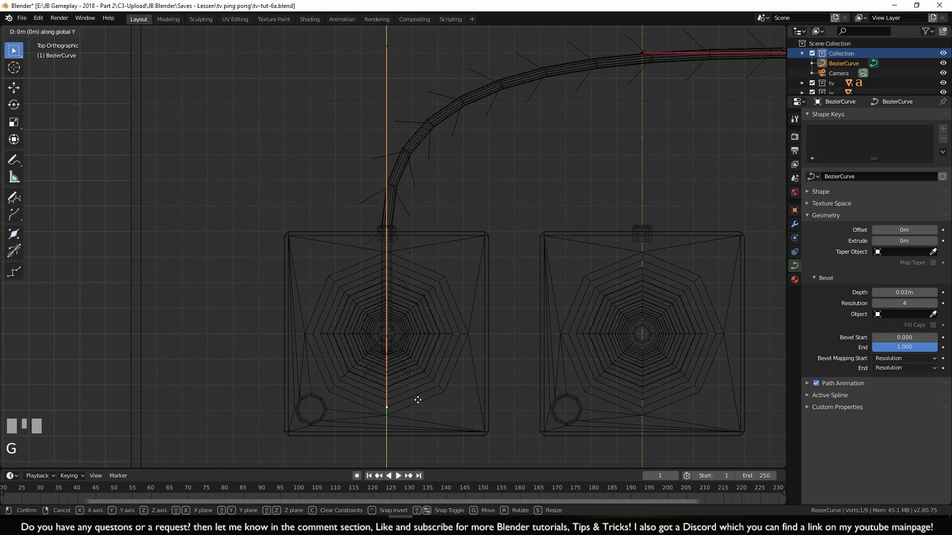
ctrl+click(419, 253)
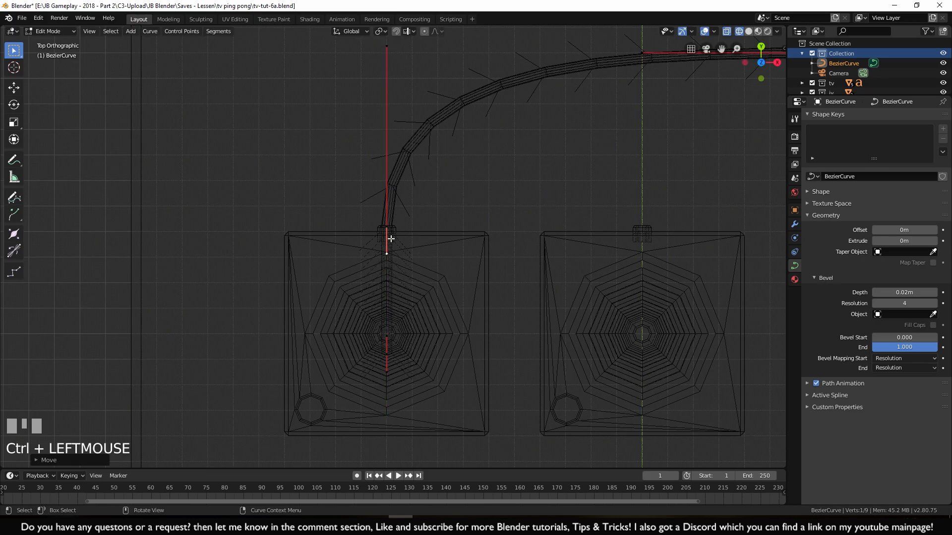
Switch to solid shading, view the cable where it enters the joystick's connector, and return to Object Mode
middle_drag(386, 350, 429, 327)
key(KP_7)
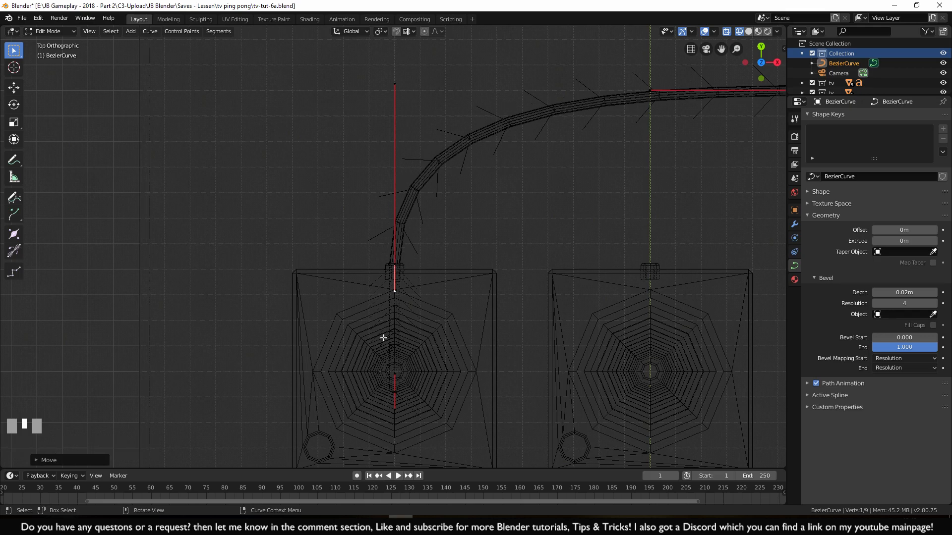
key(z)
click(561, 165)
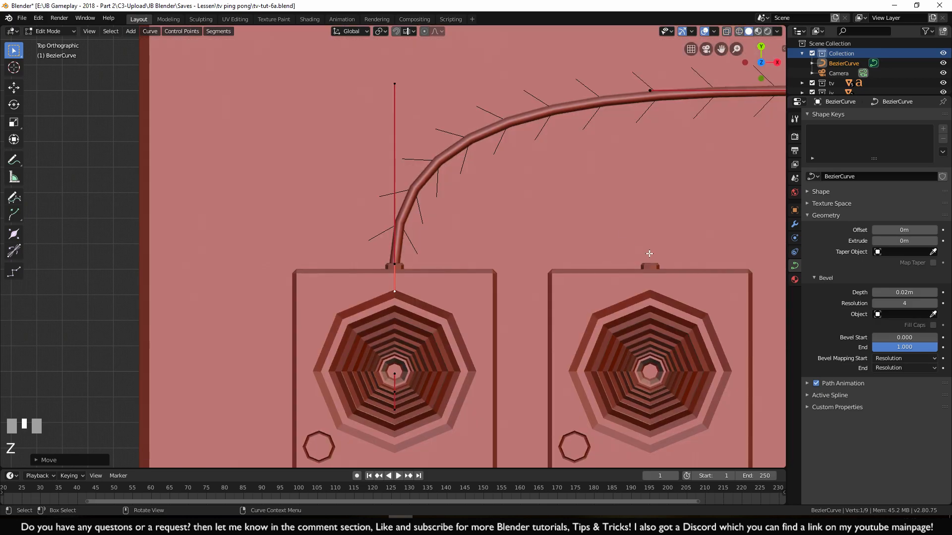
middle_drag(560, 165, 522, 180)
scroll(516, 209, down, 3)
scroll(495, 218, up, 6)
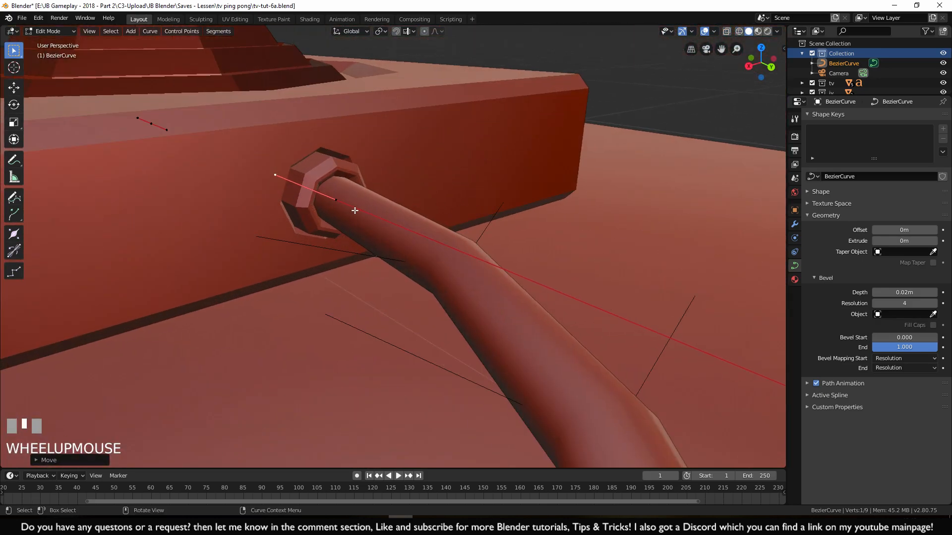
middle_drag(432, 224, 456, 282)
key(Tab)
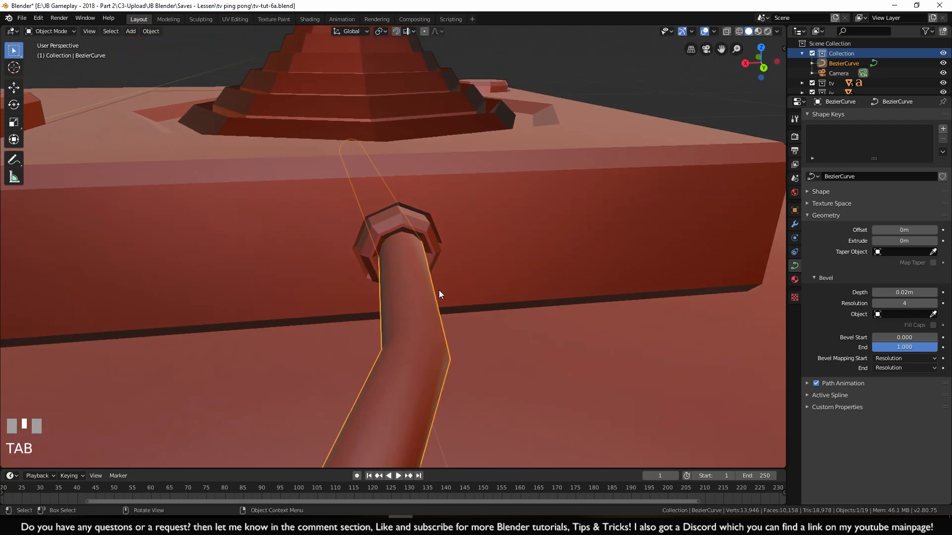
Deselect the curve and examine closely how the cable fits inside the connector's opening
click(537, 206)
middle_drag(538, 206, 385, 265)
scroll(385, 265, up, 5)
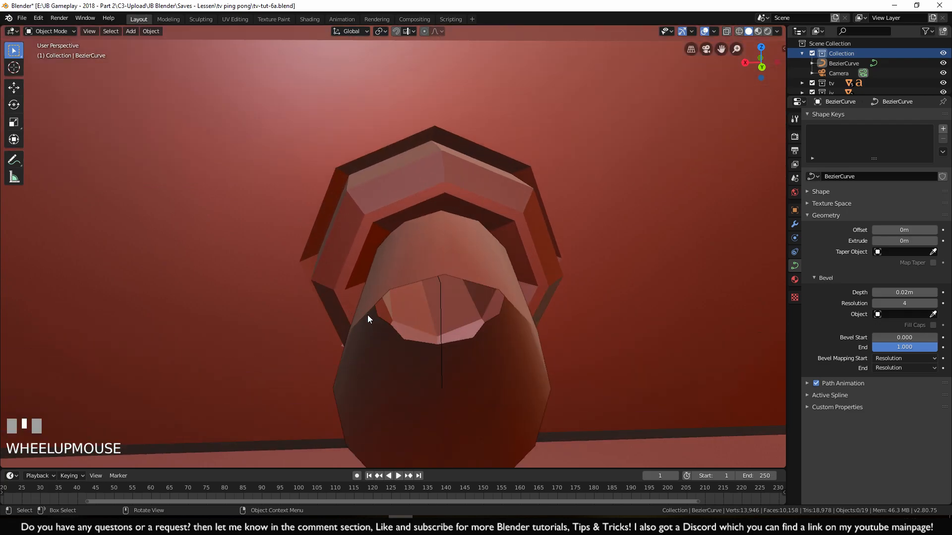
scroll(367, 314, up, 3)
scroll(367, 314, up, 1)
middle_drag(409, 308, 466, 169)
middle_drag(493, 218, 513, 275)
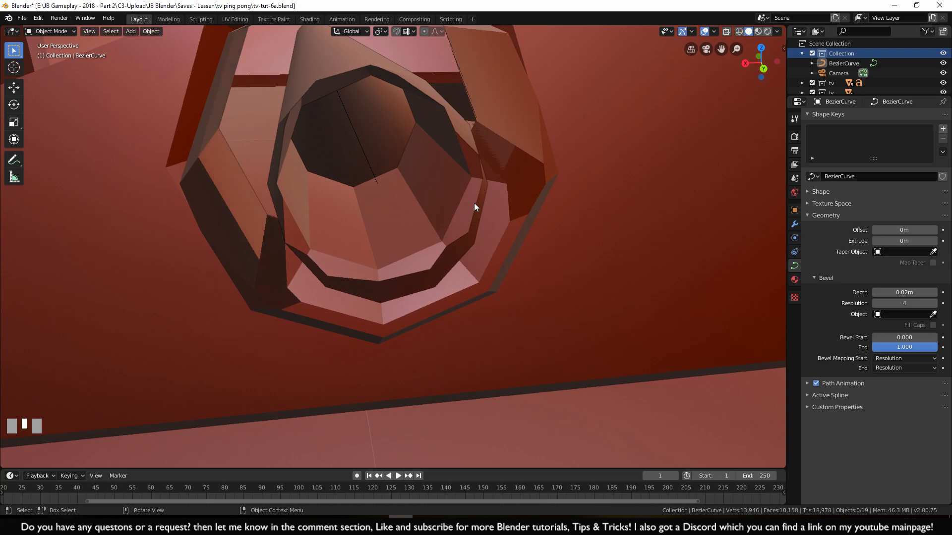
Try the cable's bevel depth at 0.01 m in comparison with 0.02 m
click(875, 292)
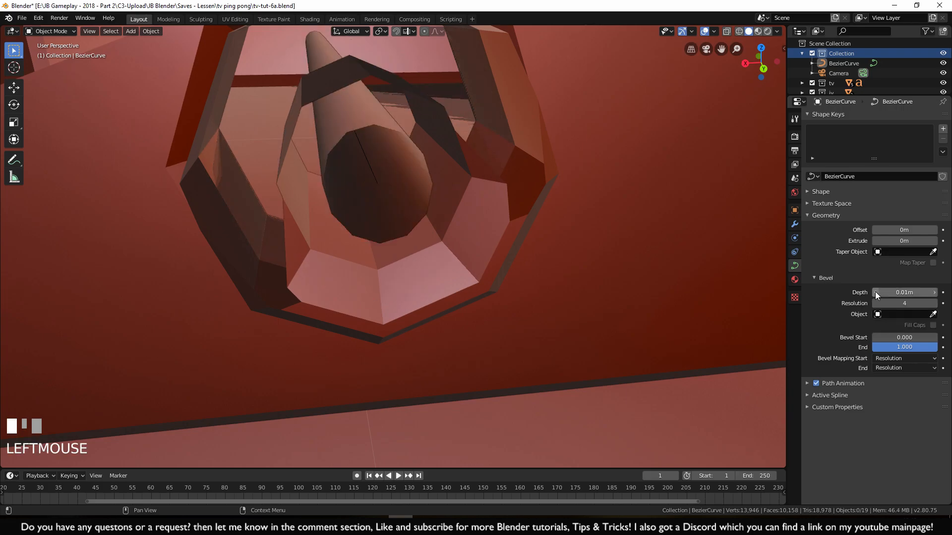
click(934, 292)
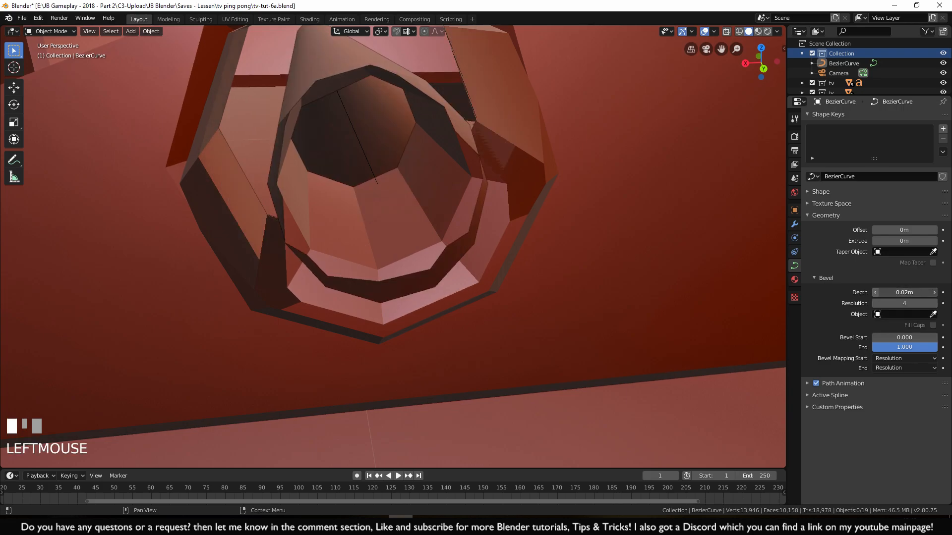
click(875, 292)
click(934, 293)
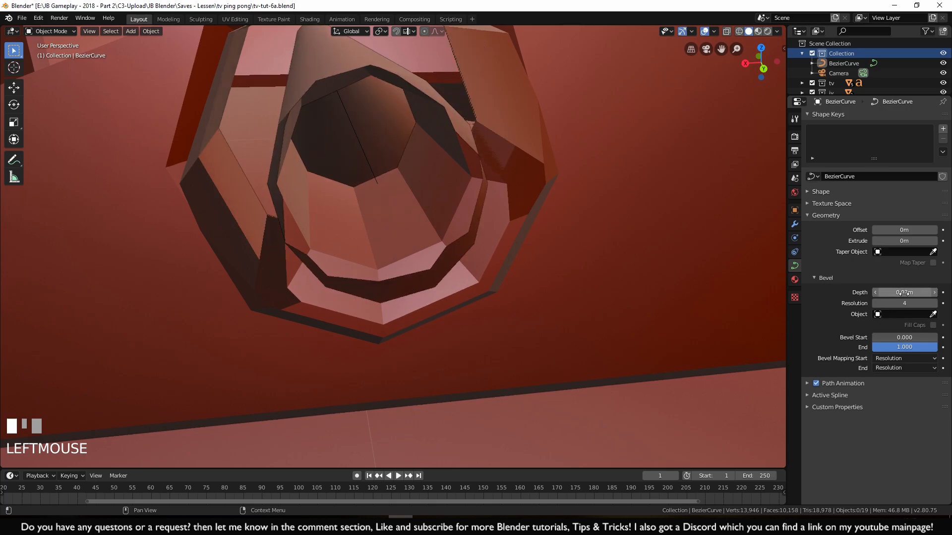
Set the cable's bevel depth to 0.018 m and check its fit in the connector
click(903, 292)
text(.018)
key(Return)
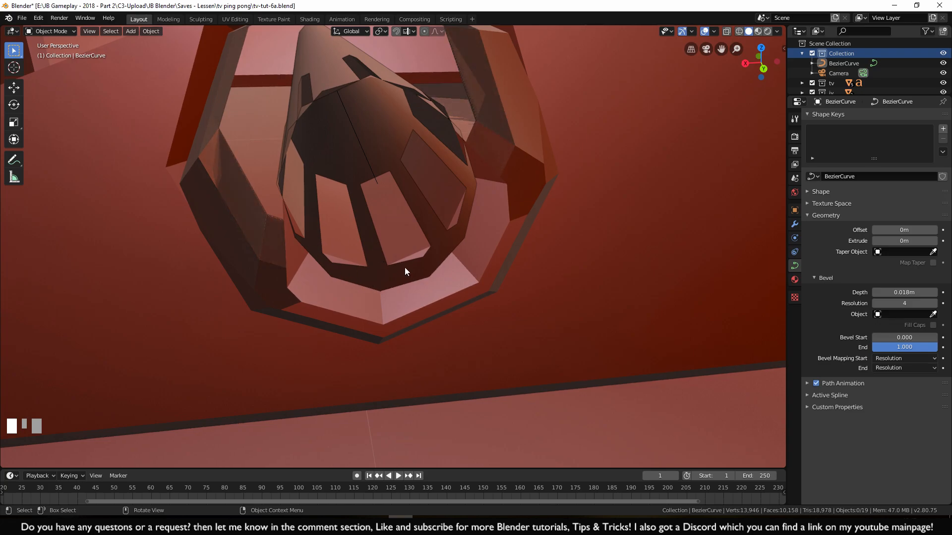
scroll(444, 219, down, 8)
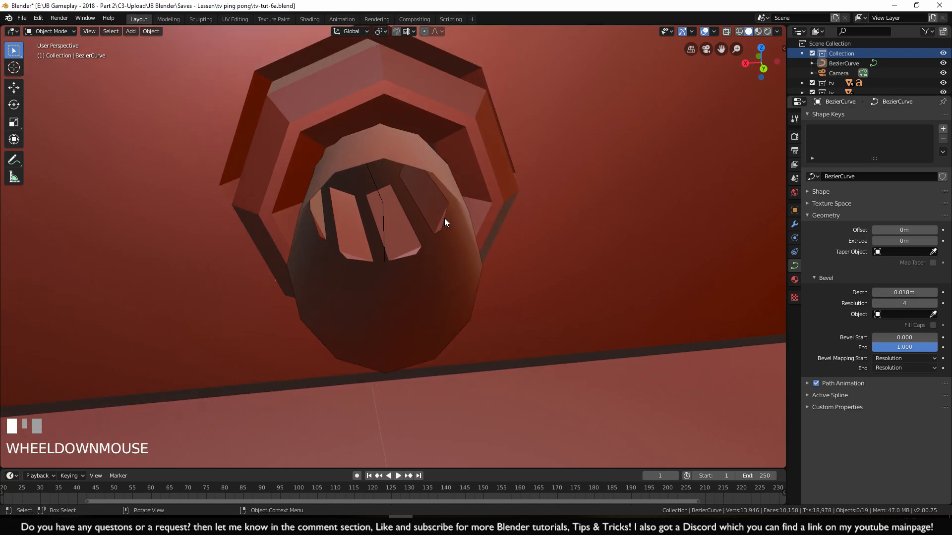
scroll(446, 238, down, 4)
middle_drag(429, 263, 355, 233)
In the top view, rotate the octagonal console about -8° around Z and shift it slightly forward and towards the TV
key(KP_7)
scroll(525, 256, down, 5)
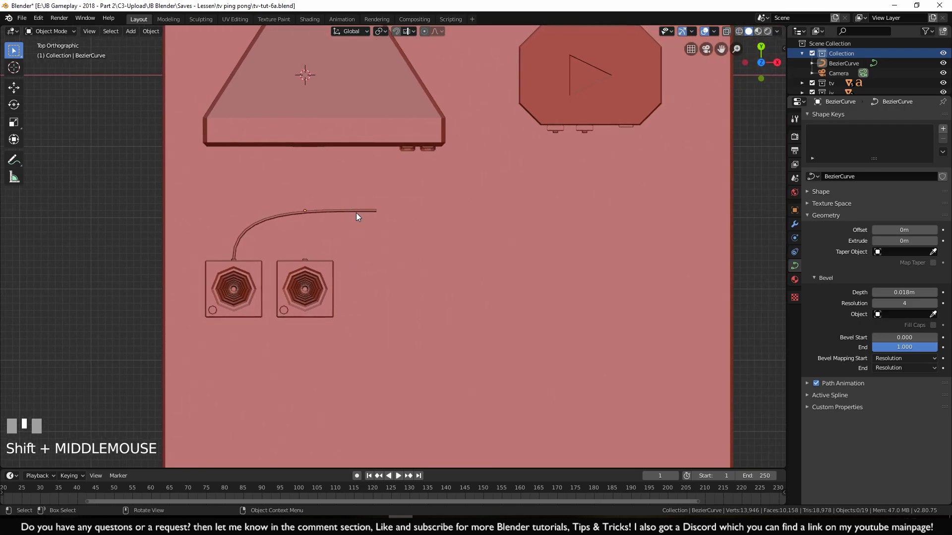
shift+middle_drag(582, 100, 500, 151)
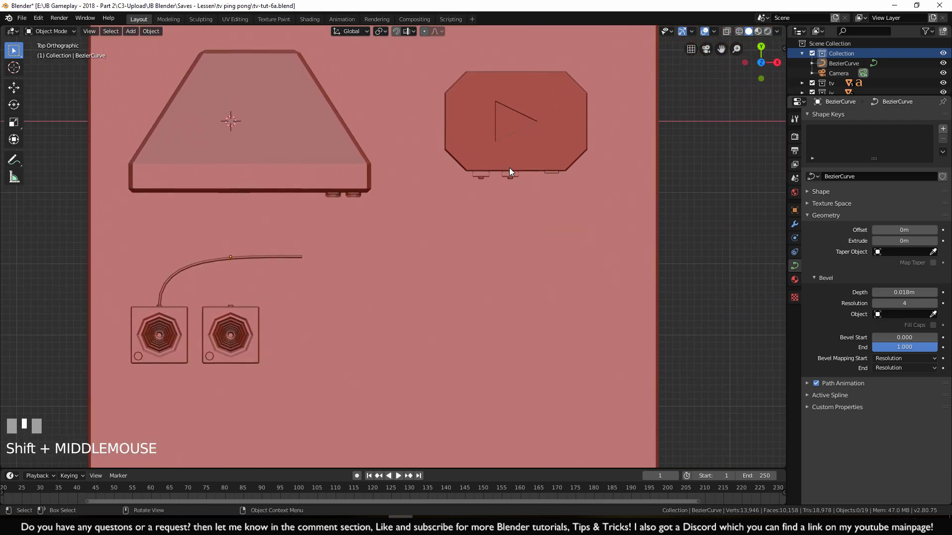
click(540, 149)
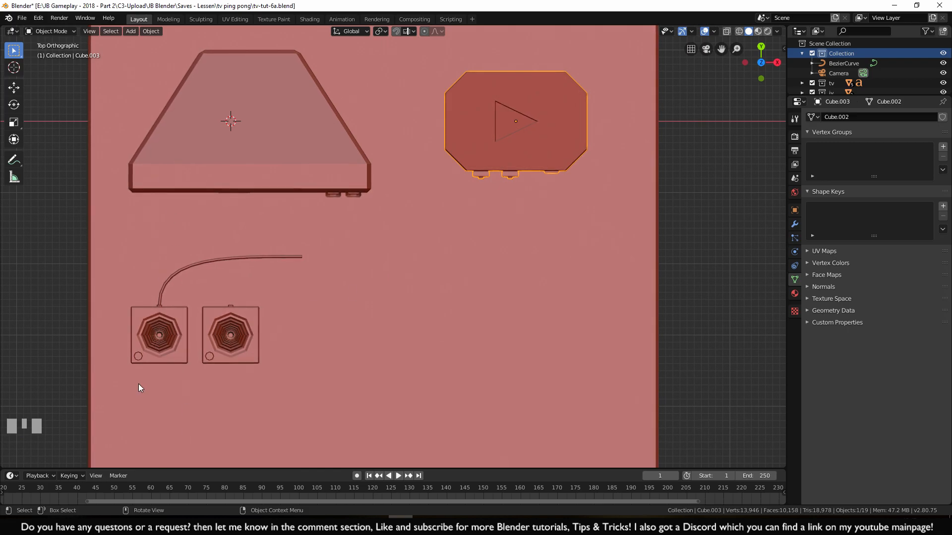
shift+middle_drag(157, 337, 343, 157)
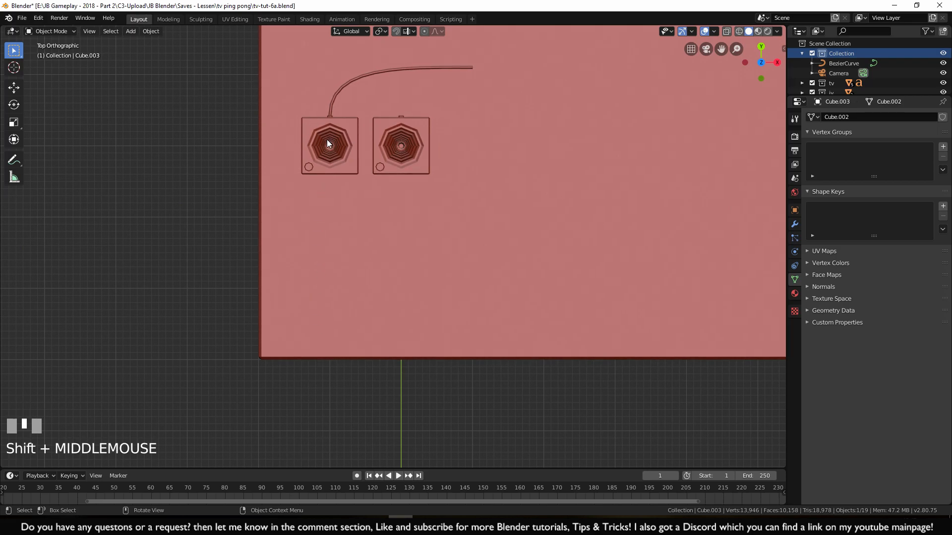
shift+middle_drag(327, 138, 315, 206)
shift+middle_drag(438, 198, 289, 395)
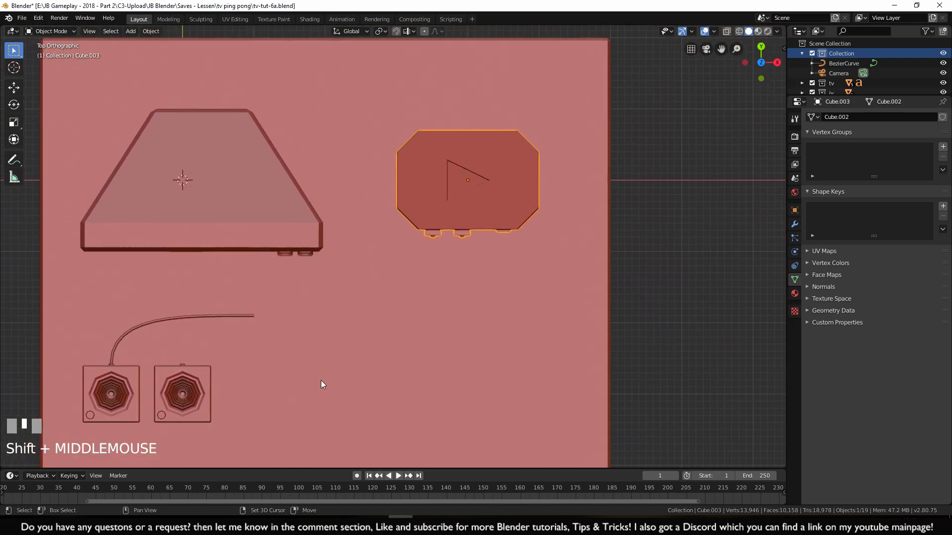
key(r)
key(z)
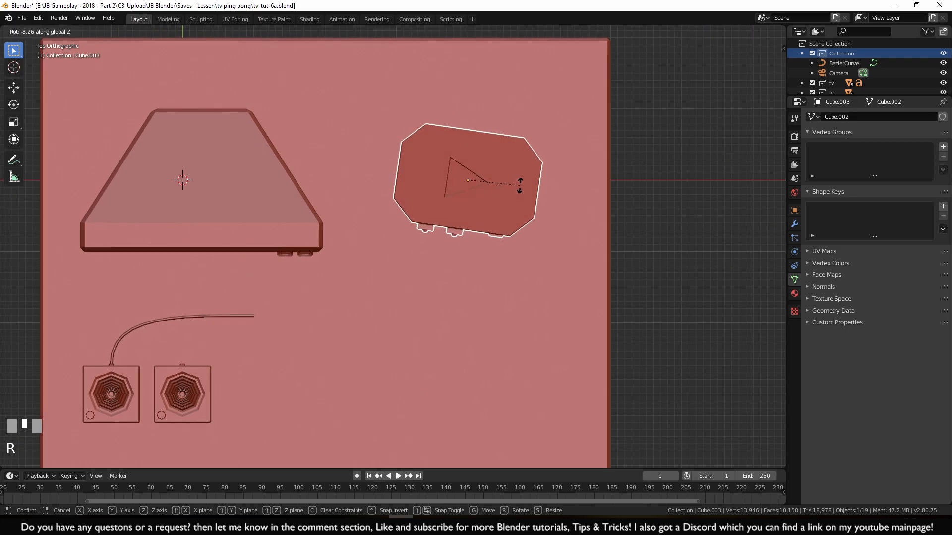
click(519, 185)
key(g)
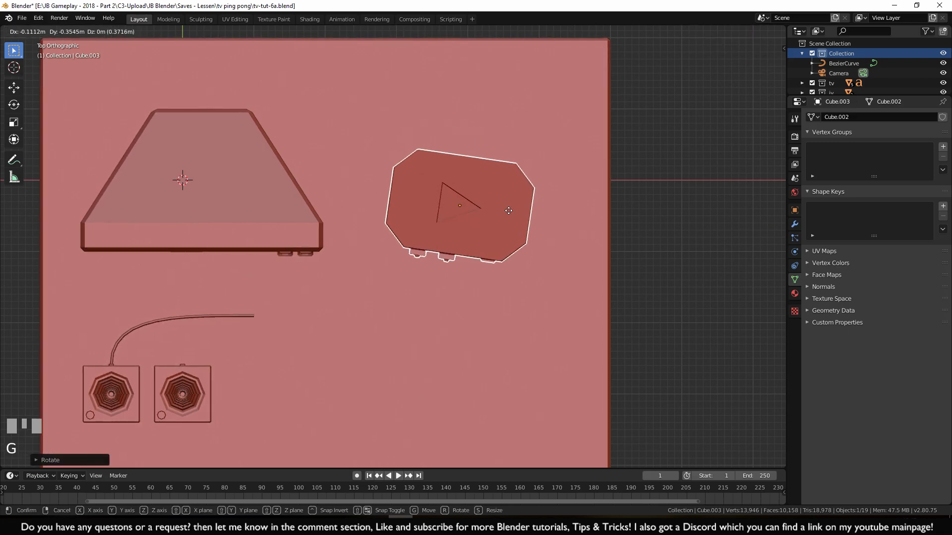
click(508, 215)
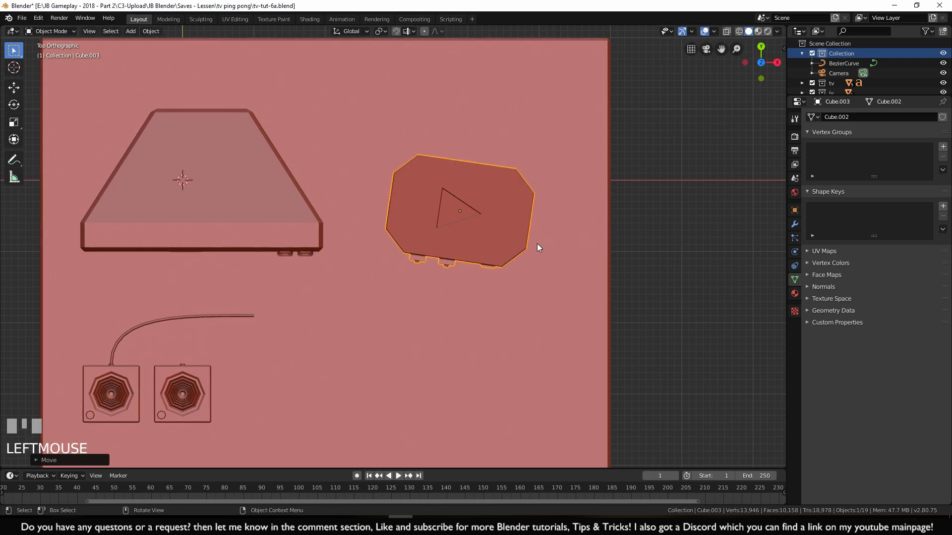
In the camera view, rotate the right joystick around Z until its front edge roughly faces the camera
shift+middle_drag(442, 268, 584, 174)
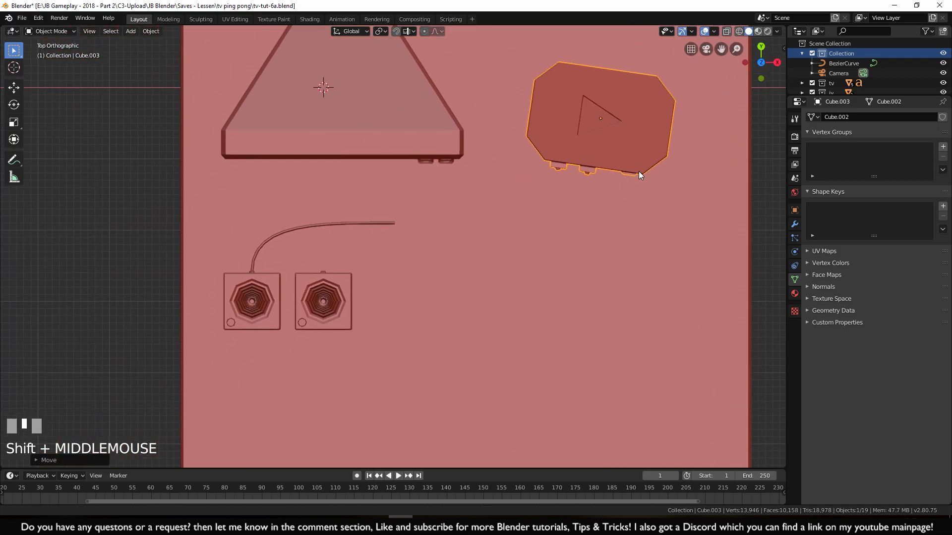
click(337, 322)
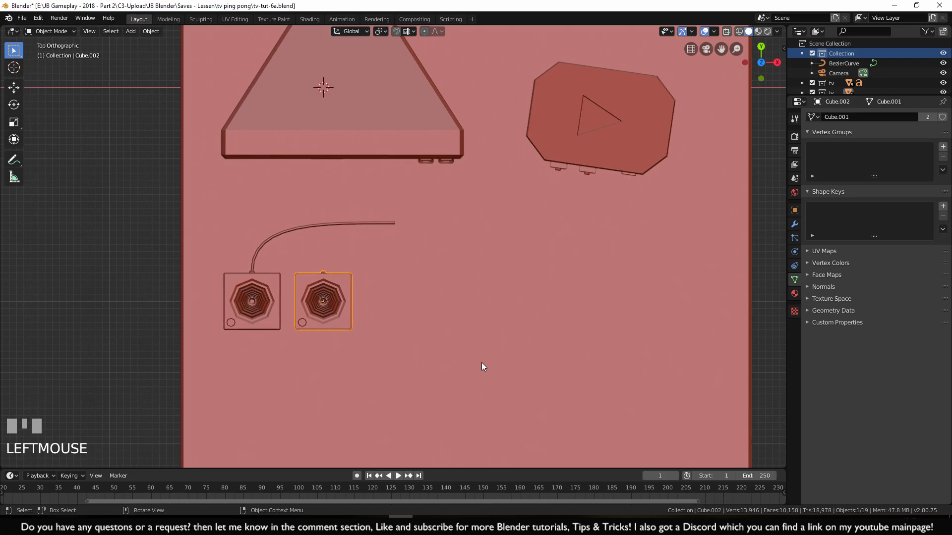
key(KP_0)
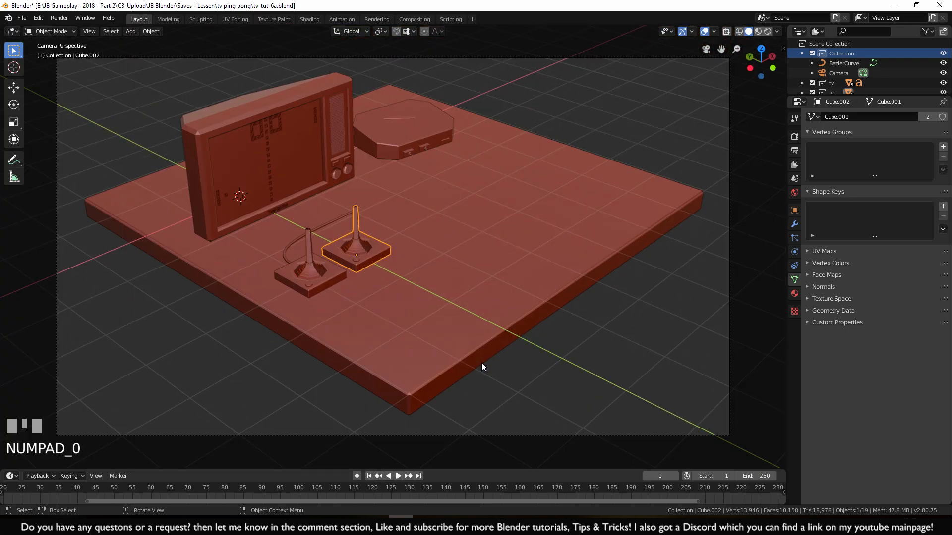
scroll(360, 344, up, 4)
scroll(315, 272, down, 5)
scroll(416, 300, up, 5)
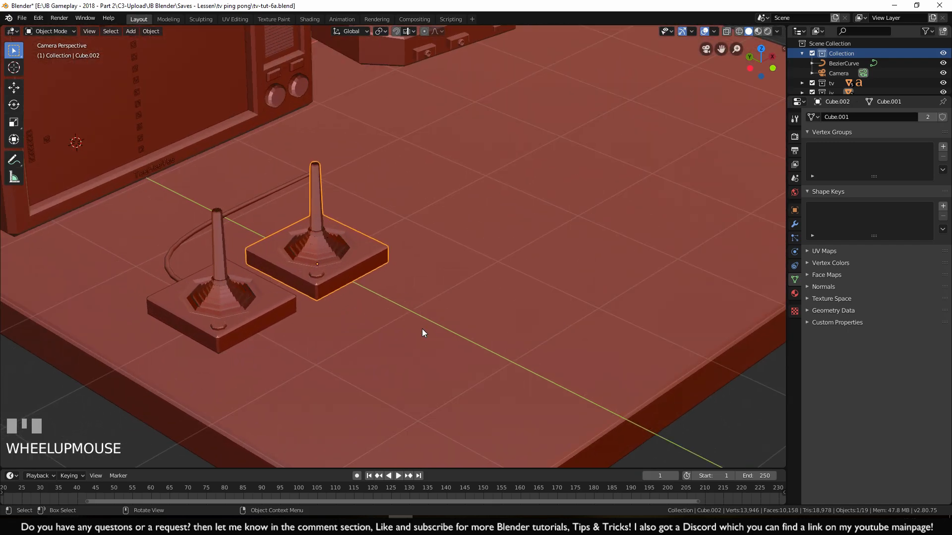
key(r)
key(z)
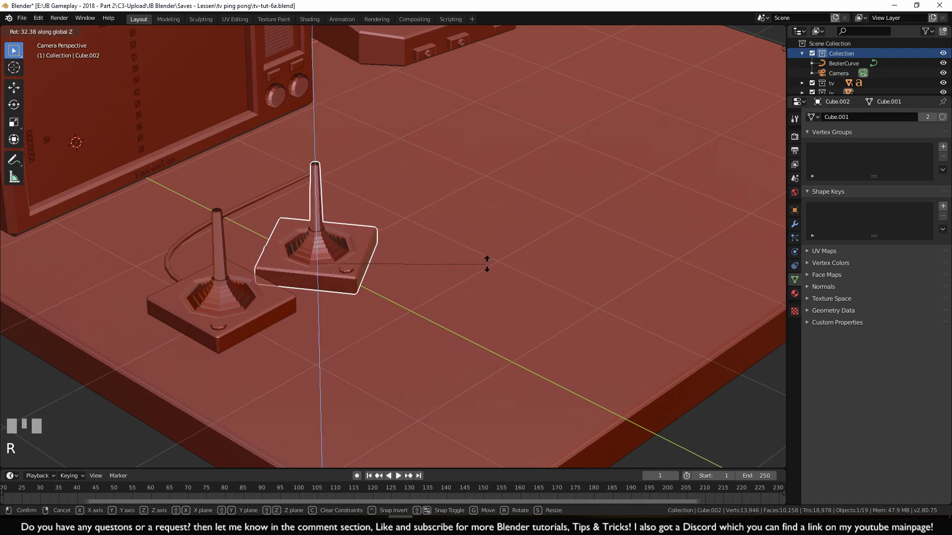
click(514, 226)
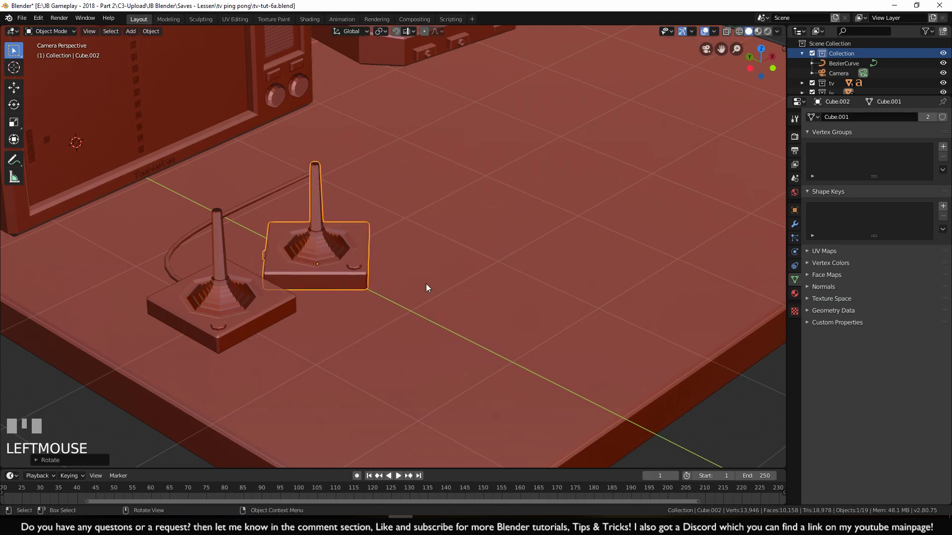
key(r)
click(614, 272)
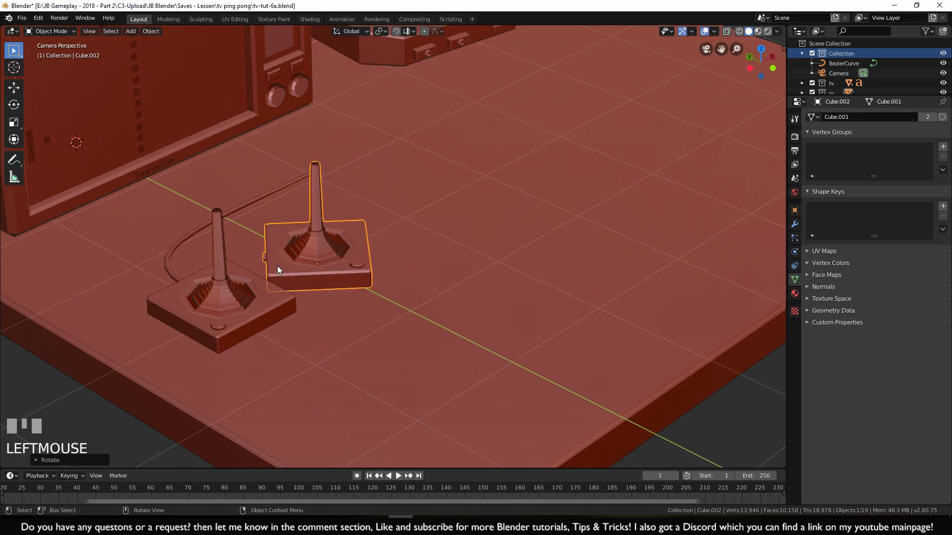
Move the right joystick along X and about -0.73 m along Y into the open area in front of the console
scroll(279, 267, down, 3)
key(g)
key(x)
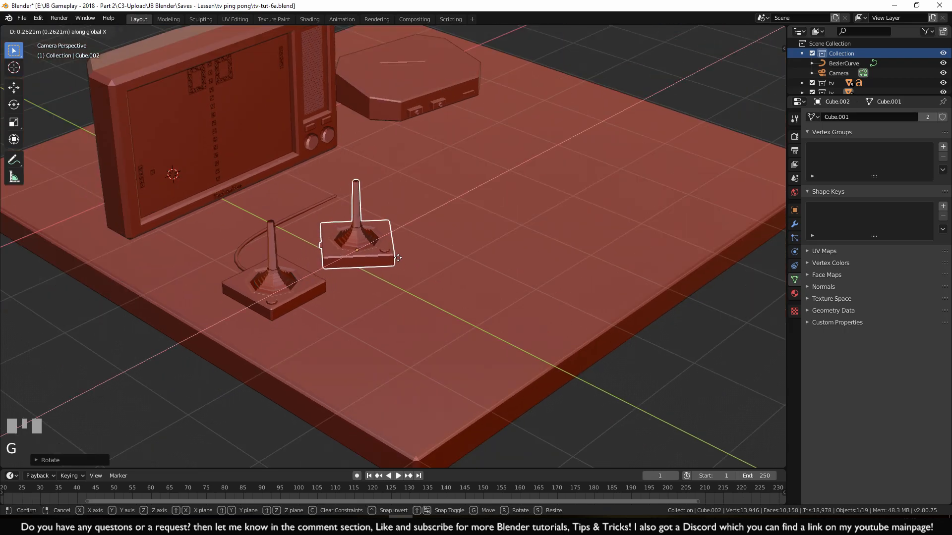
click(474, 218)
key(g)
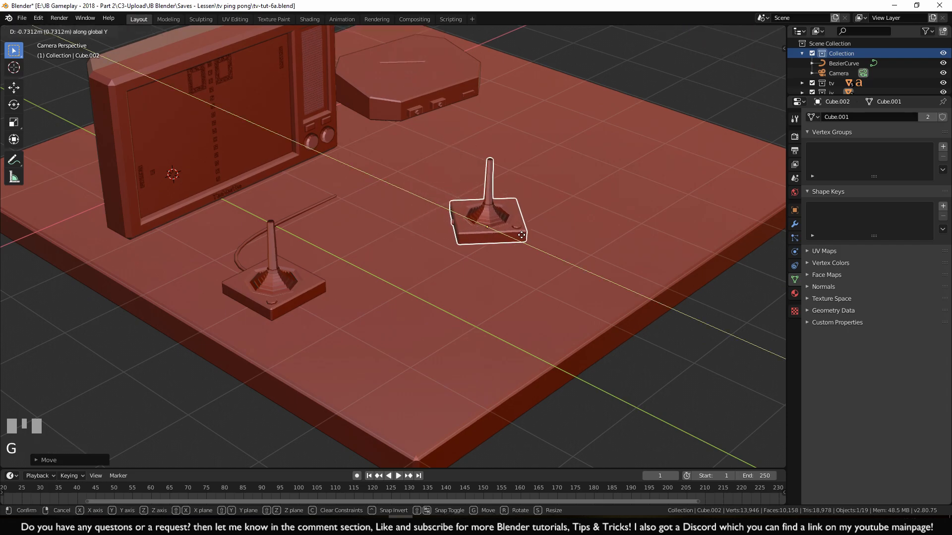
click(518, 237)
Rotate the right joystick about -9° around Z so its front edge lies level in the camera view
scroll(578, 295, down, 2)
scroll(578, 295, up, 5)
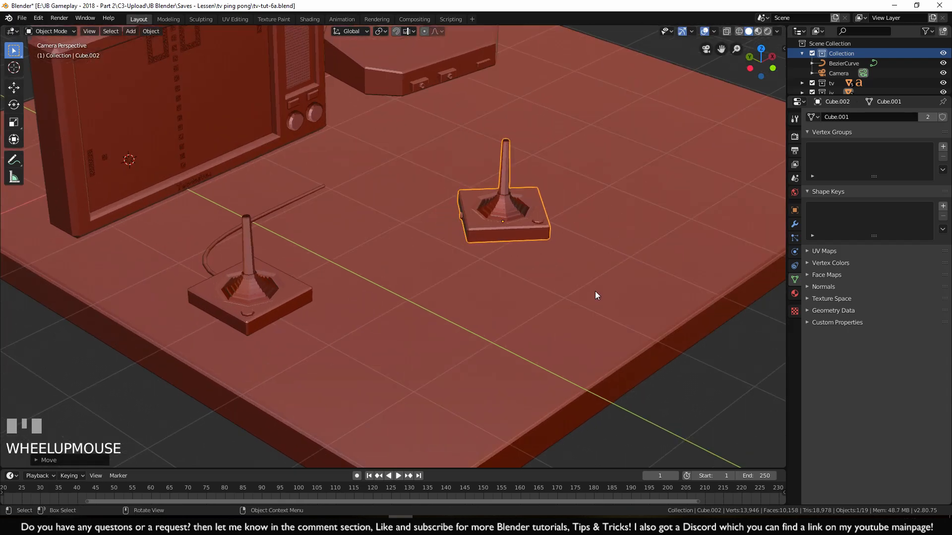
key(r)
key(z)
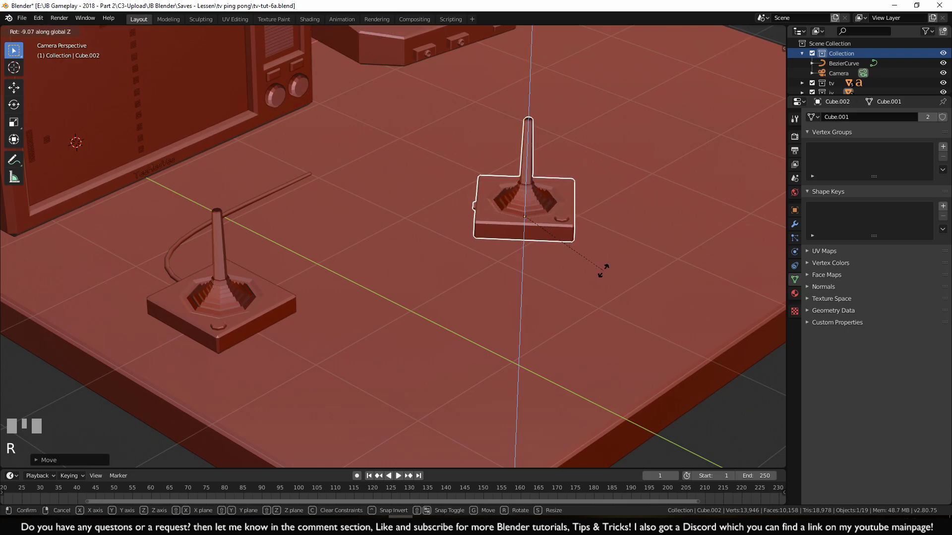
click(600, 270)
Inspect the arrangement of the TV, console, cable and both joysticks from the front and from above
scroll(457, 288, down, 4)
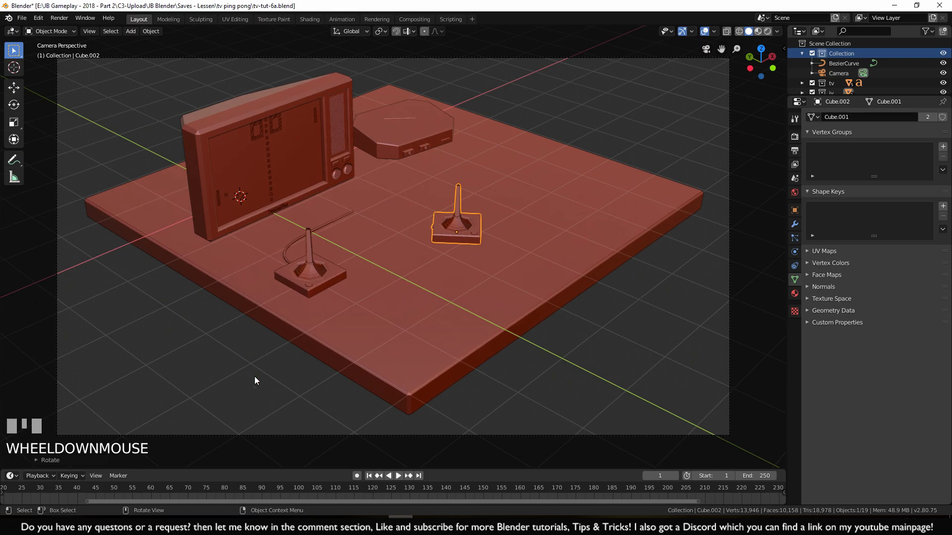
middle_drag(353, 261, 238, 262)
scroll(255, 234, up, 6)
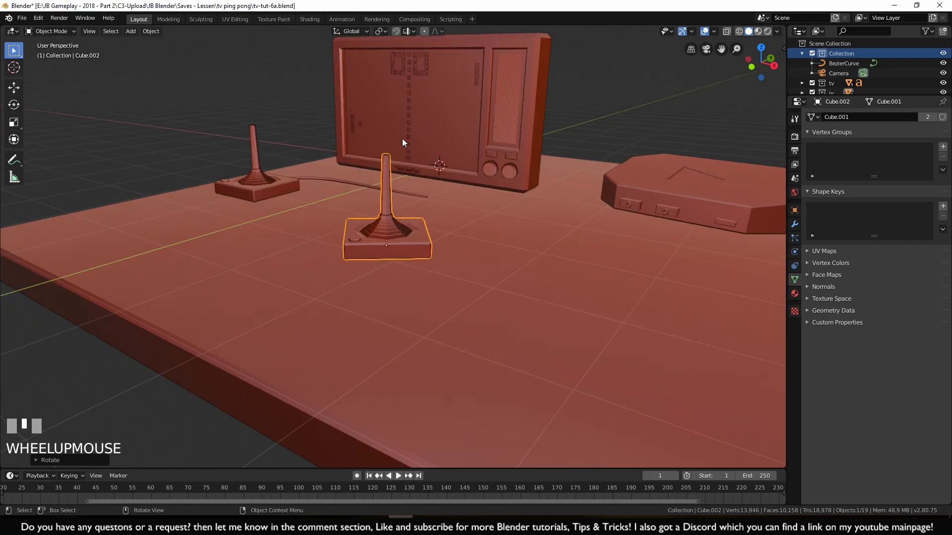
middle_drag(373, 129, 460, 220)
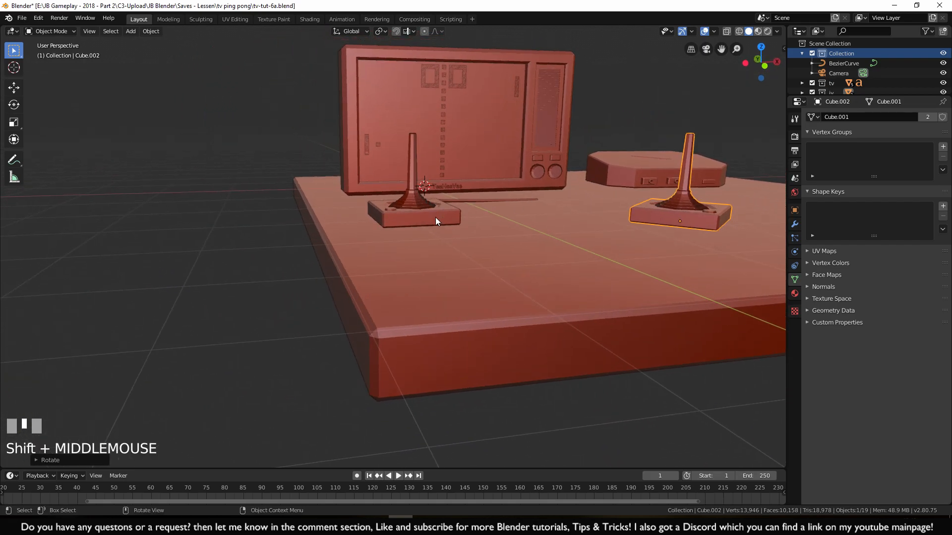
scroll(555, 337, down, 4)
middle_drag(543, 268, 384, 265)
scroll(392, 286, up, 6)
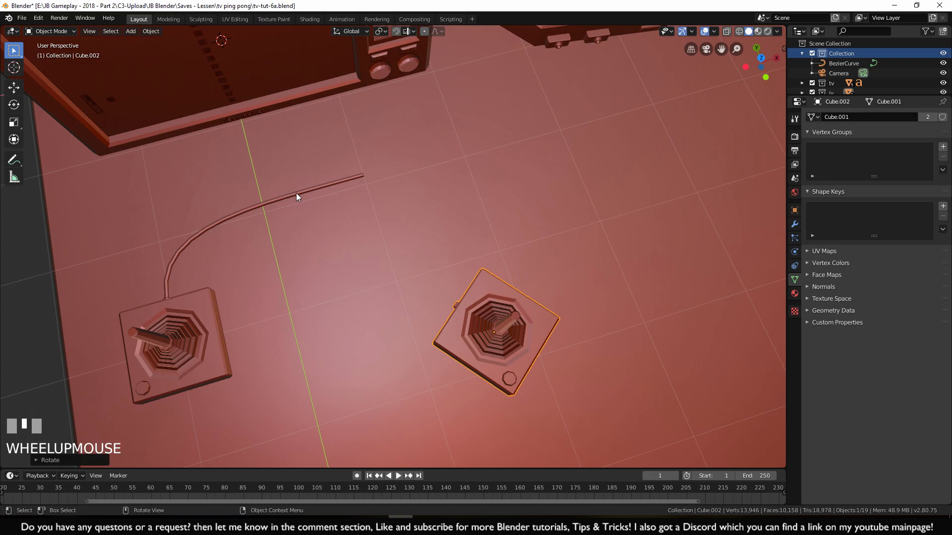
In the top view, extrude the Bezier cable's free end towards +X and slightly forward, away from the TV
click(298, 193)
shift+middle_drag(507, 185, 521, 233)
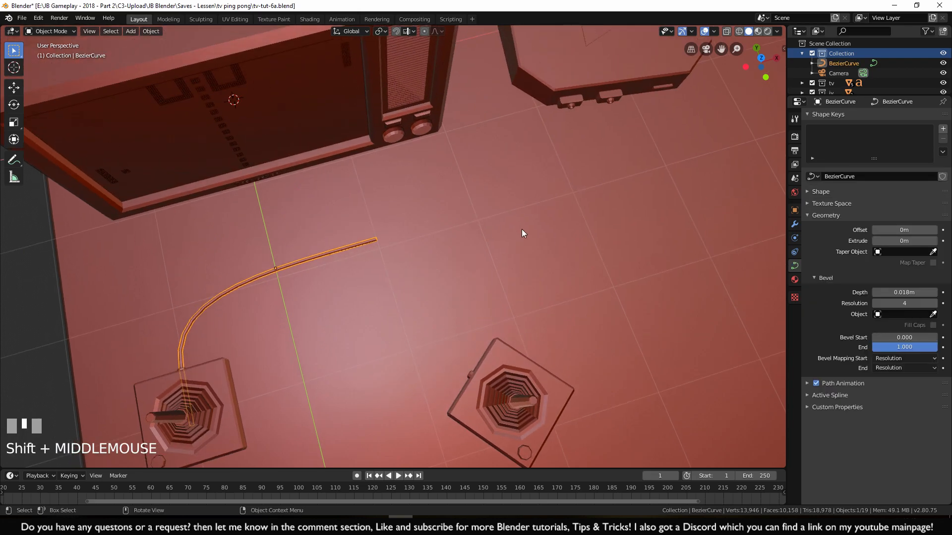
key(KP_7)
shift+middle_drag(601, 169, 567, 177)
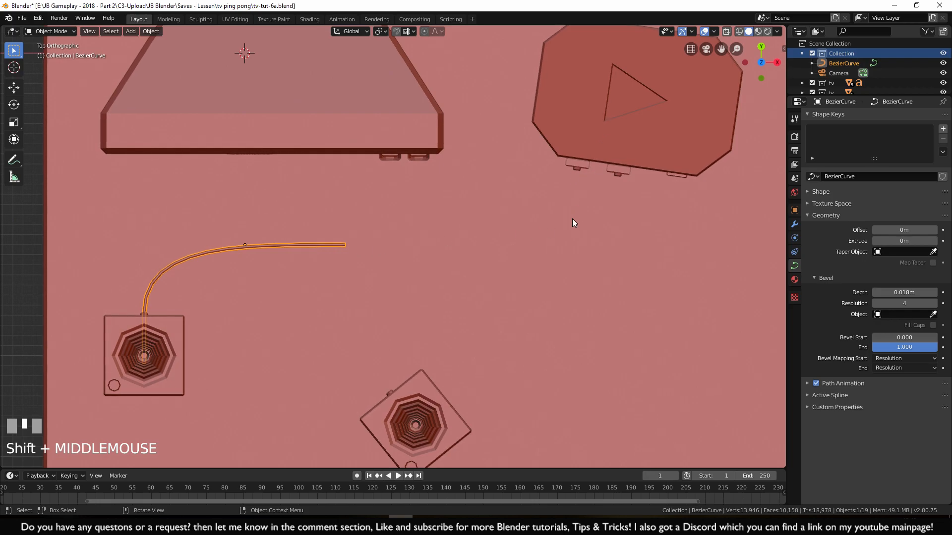
shift+middle_drag(531, 243, 526, 248)
key(Tab)
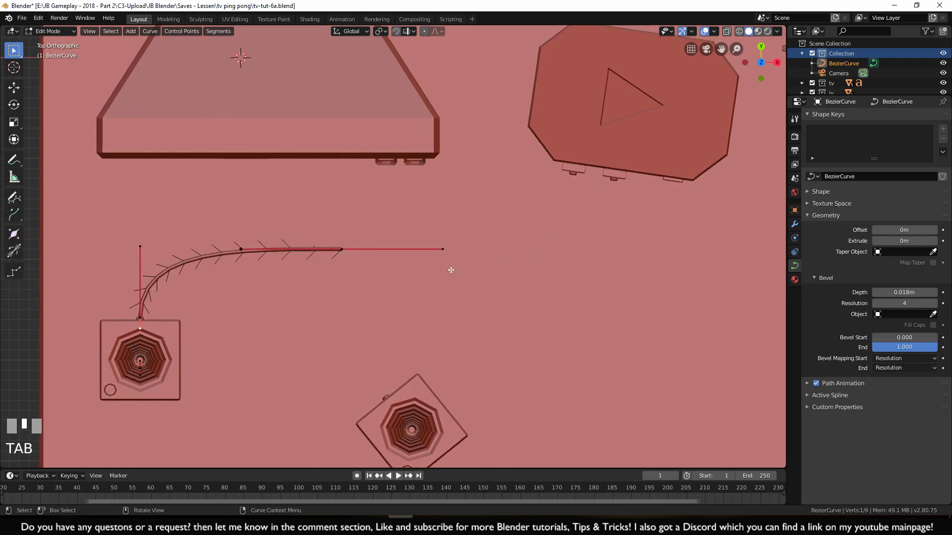
click(343, 255)
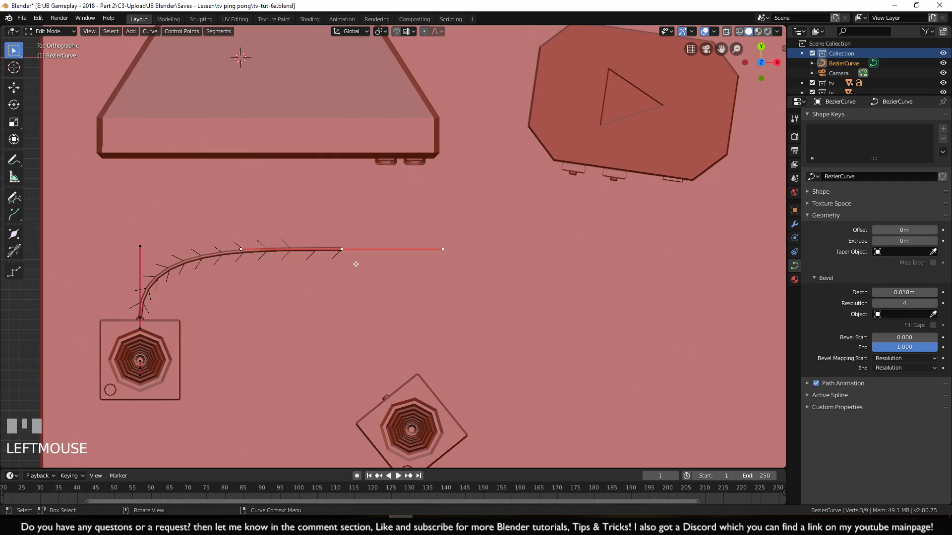
key(e)
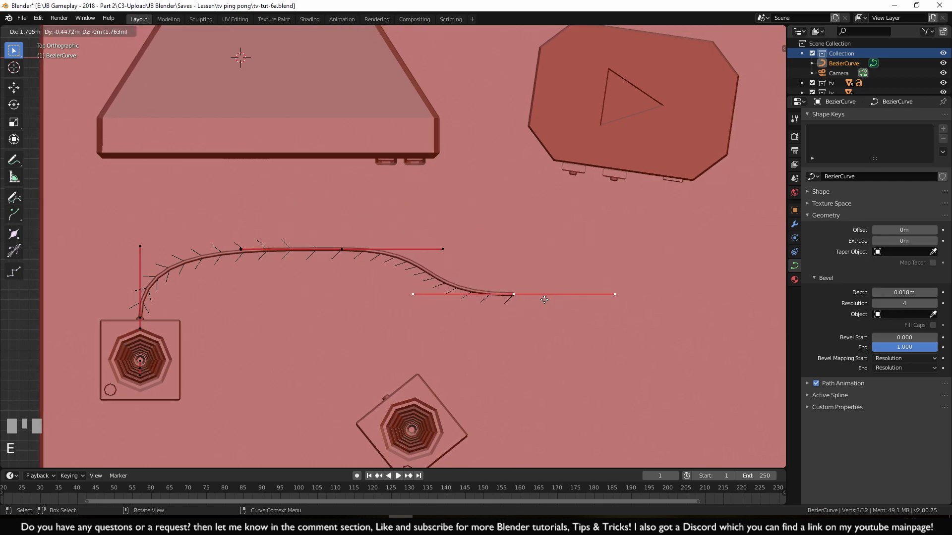
click(510, 288)
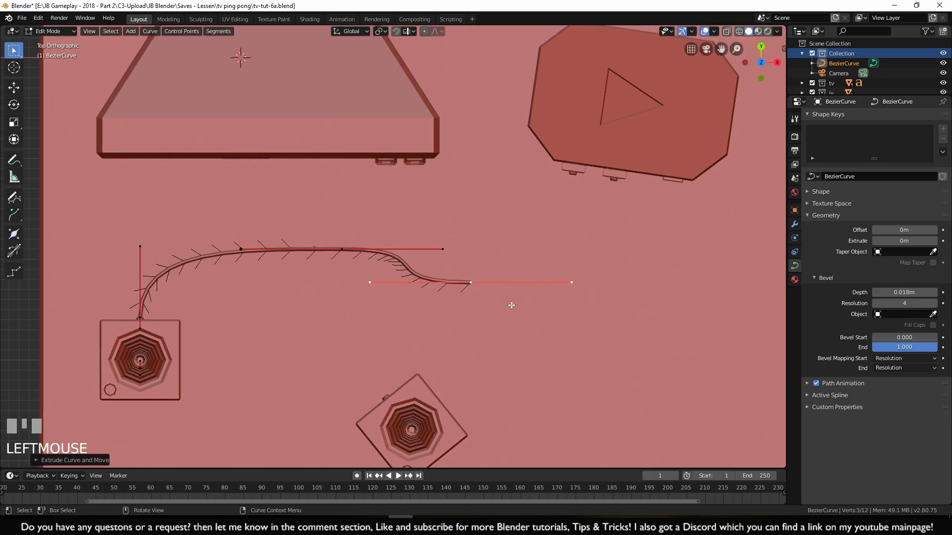
Move the cable's middle control point back towards the left joystick and closer to the TV to soften the S-bend
shift+middle_drag(335, 248, 383, 231)
click(462, 260)
key(g)
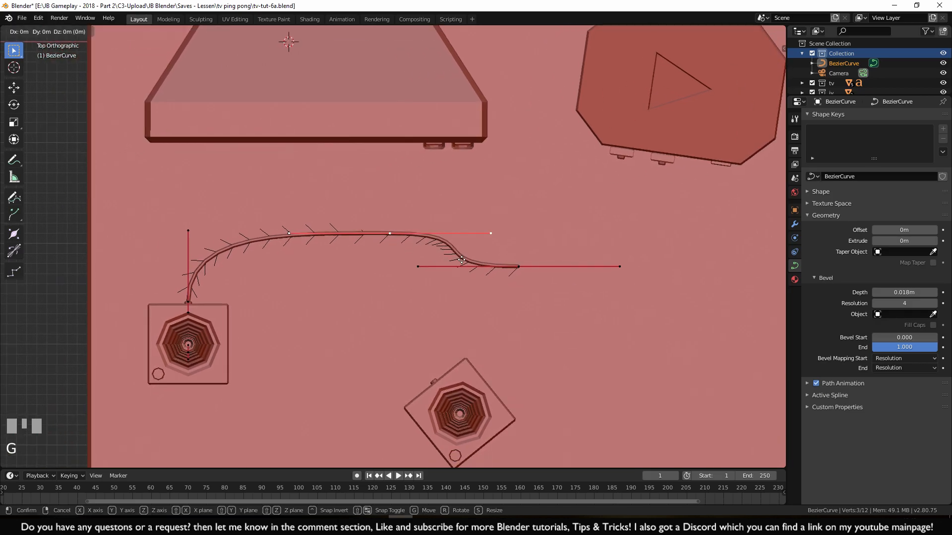
click(392, 233)
shift+middle_drag(481, 238, 385, 221)
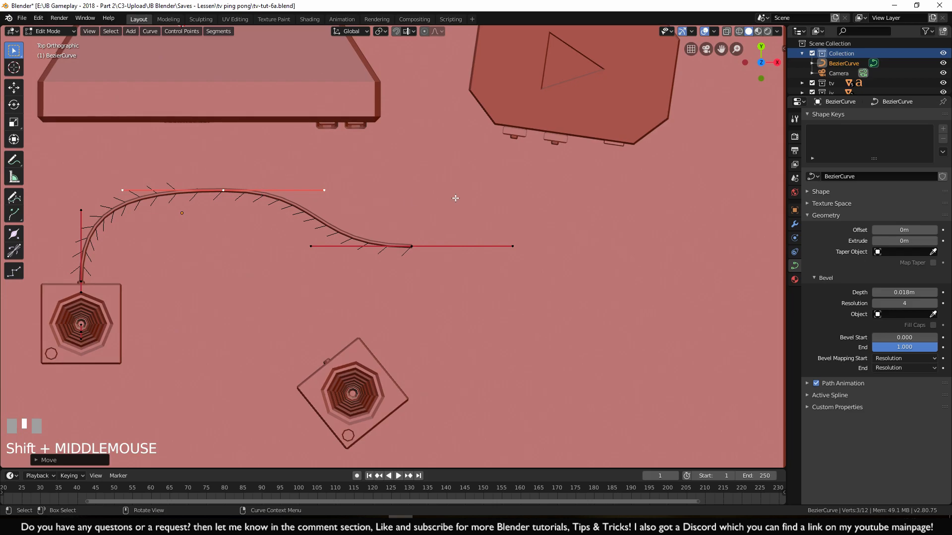
Try scaling the middle control point's handles to about 0.3 and return them to roughly their former length
key(s)
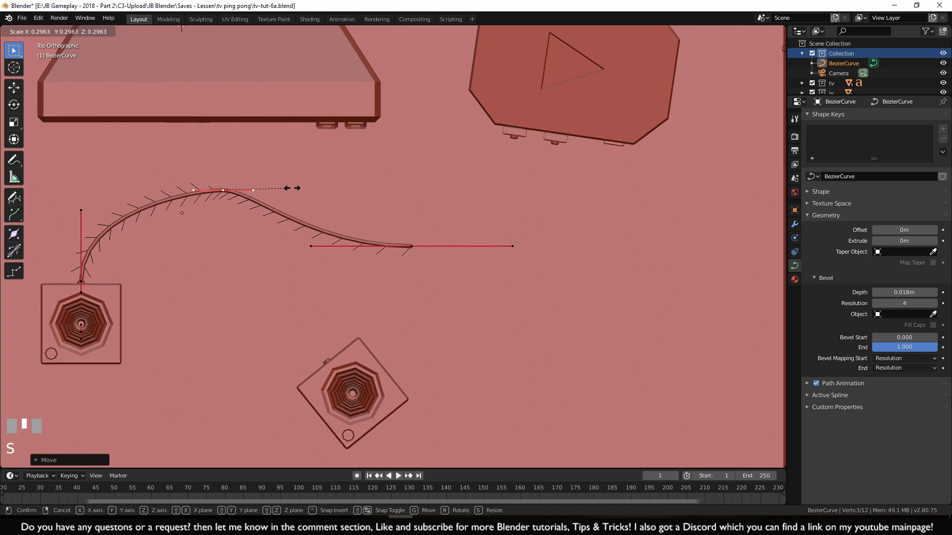
click(446, 203)
shift+middle_drag(139, 200, 223, 214)
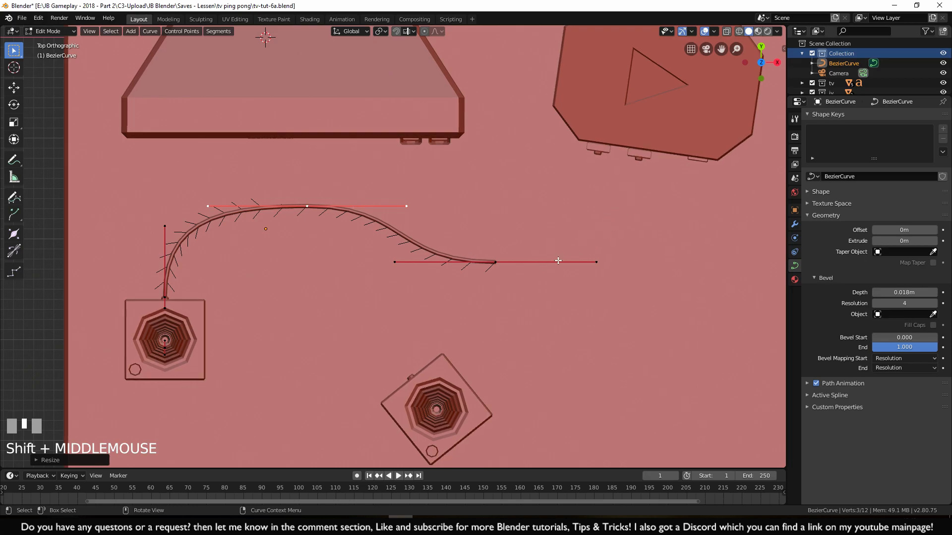
shift+middle_drag(380, 235, 363, 223)
shift+middle_drag(485, 237, 350, 312)
shift+scroll(369, 245, up, 2)
scroll(163, 206, down, 2)
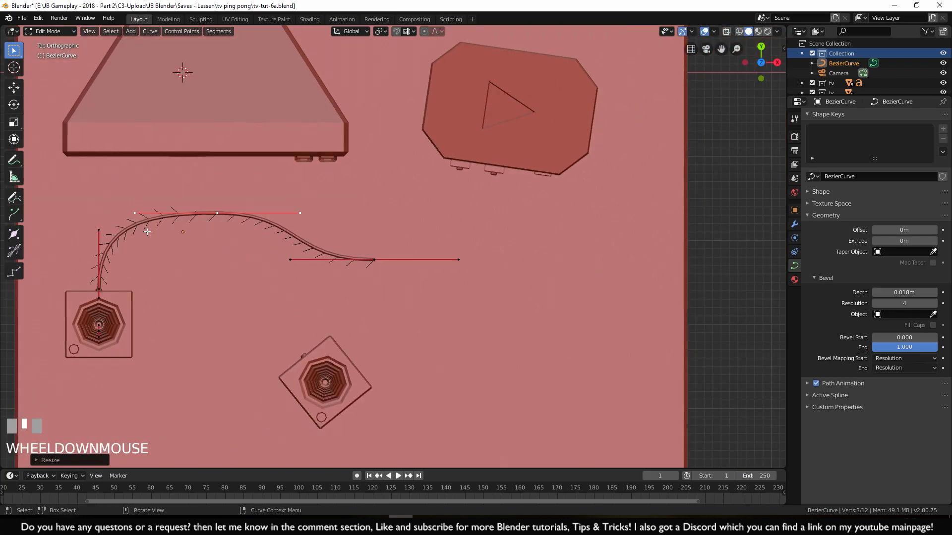
shift+middle_drag(274, 243, 334, 237)
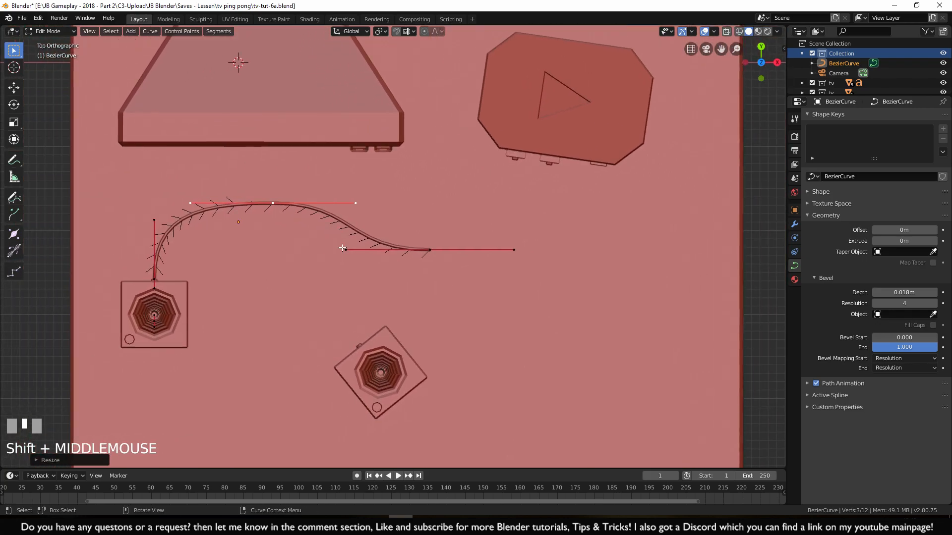
Subdivide the cable segment between the control point at the left joystick's connector and the middle control point
click(439, 314)
scroll(416, 294, up, 2)
shift+middle_drag(415, 294, 293, 270)
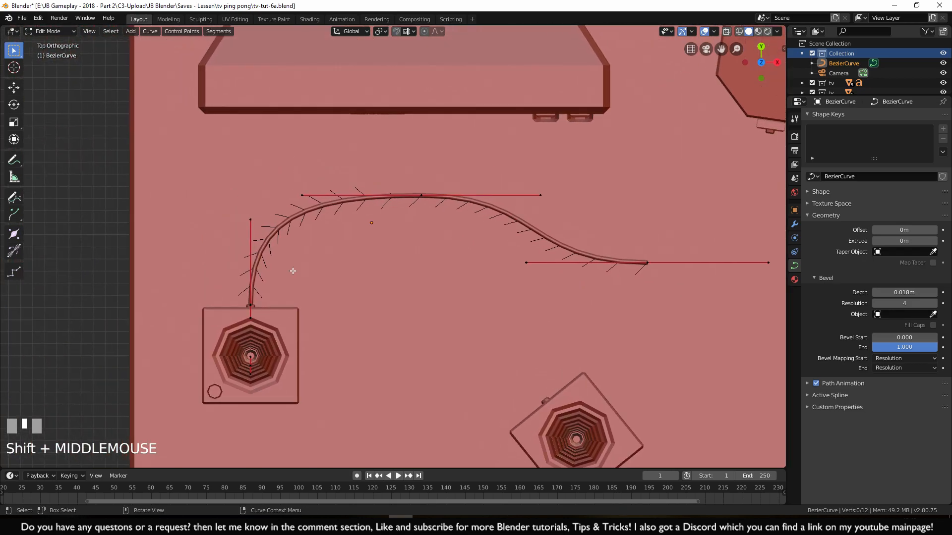
click(250, 305)
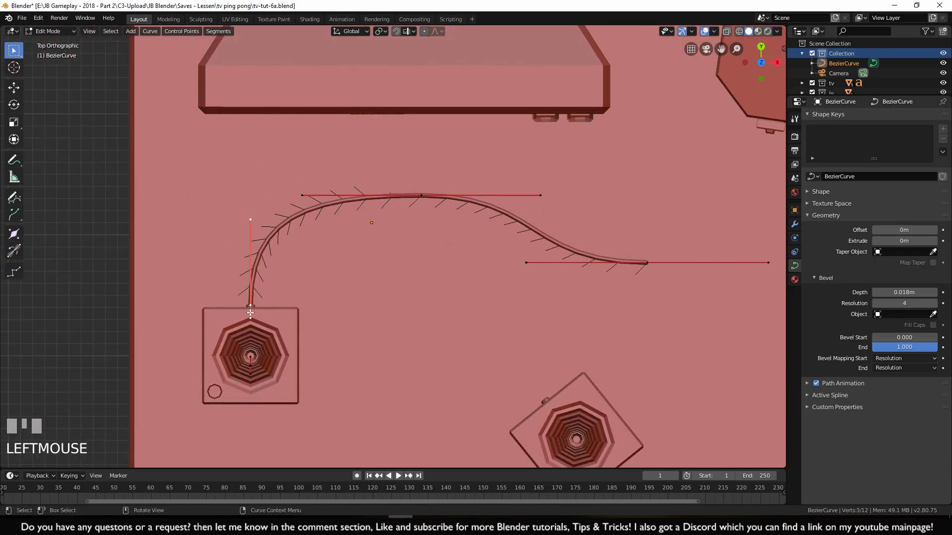
shift+click(421, 195)
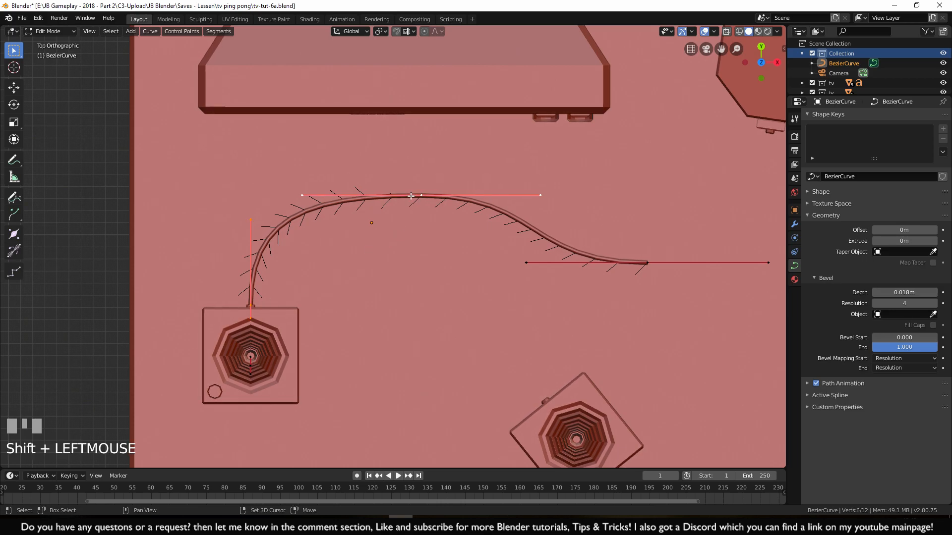
right_click(318, 209)
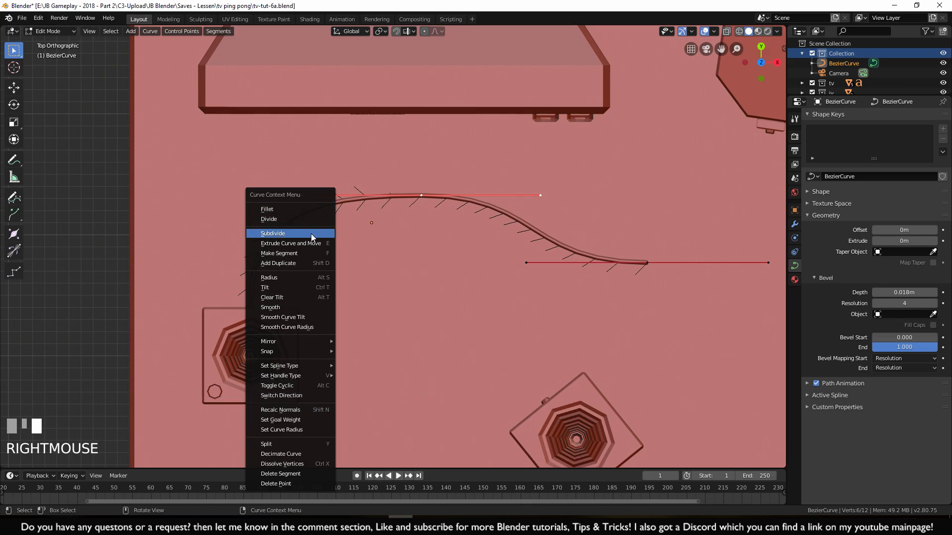
click(270, 236)
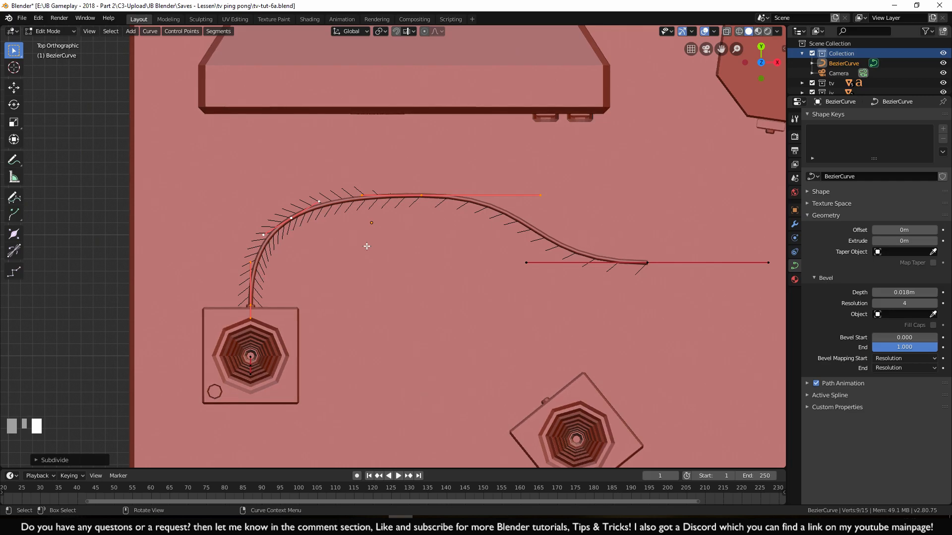
Try the new control point closer to the TV and place it slightly inside the original bend for a flatter curve
key(g)
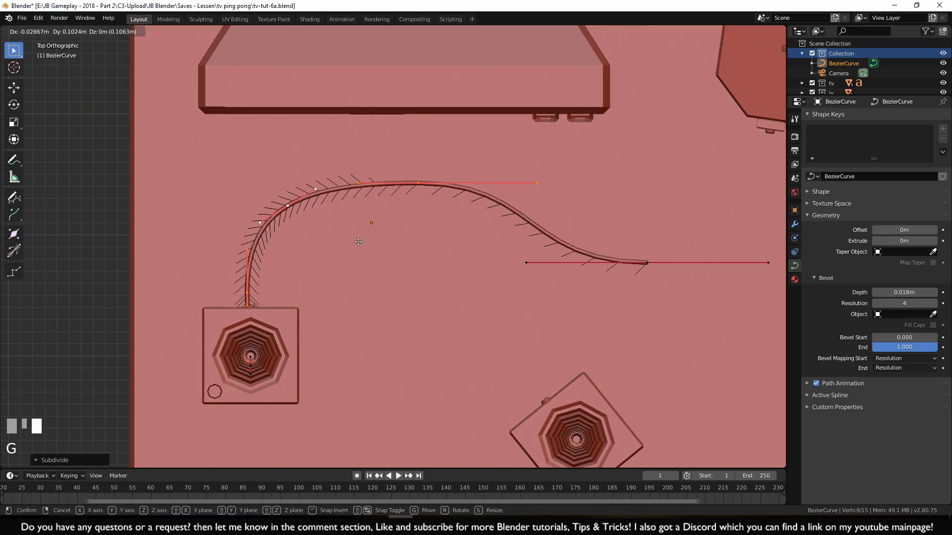
key(Escape)
click(294, 217)
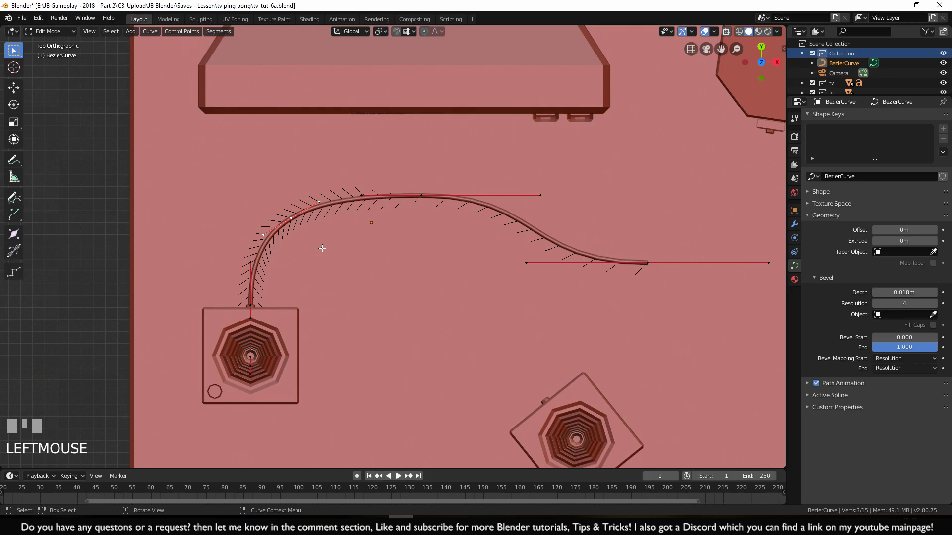
key(g)
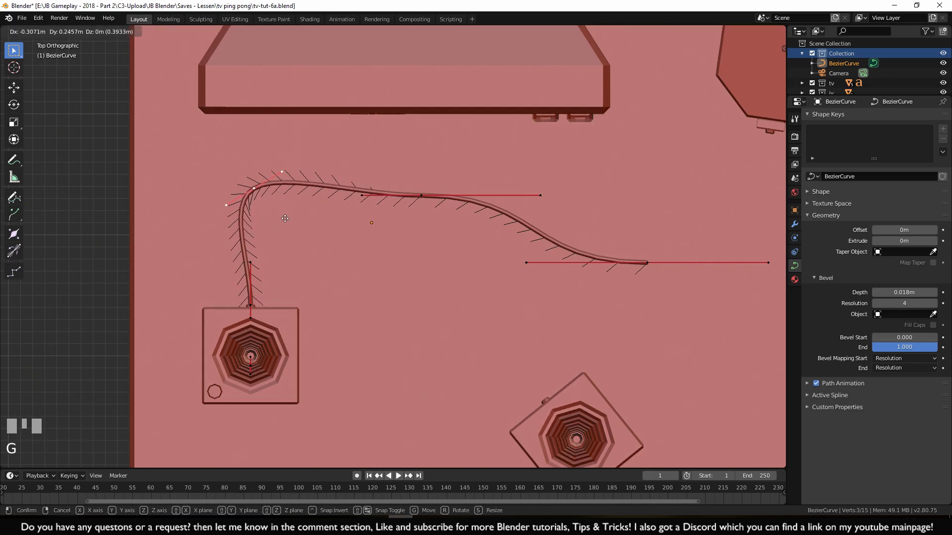
click(292, 221)
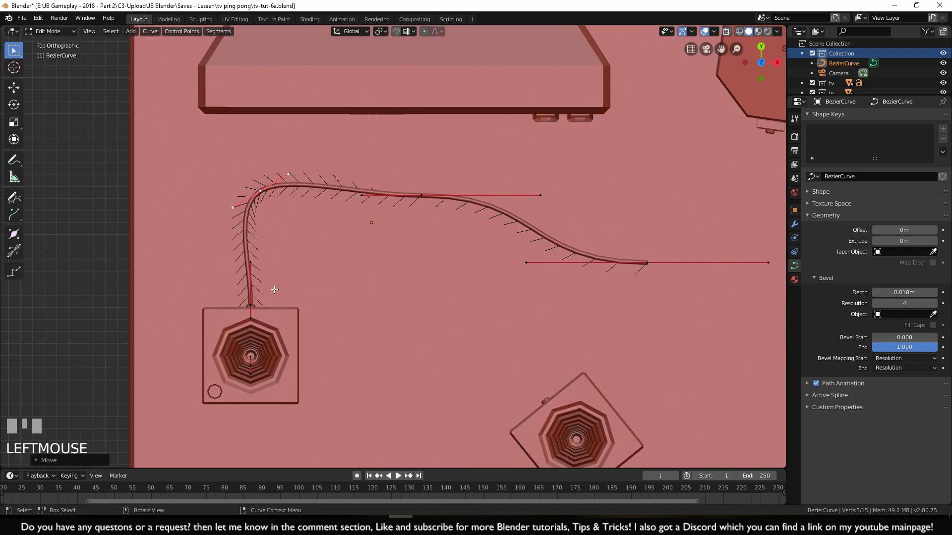
key(g)
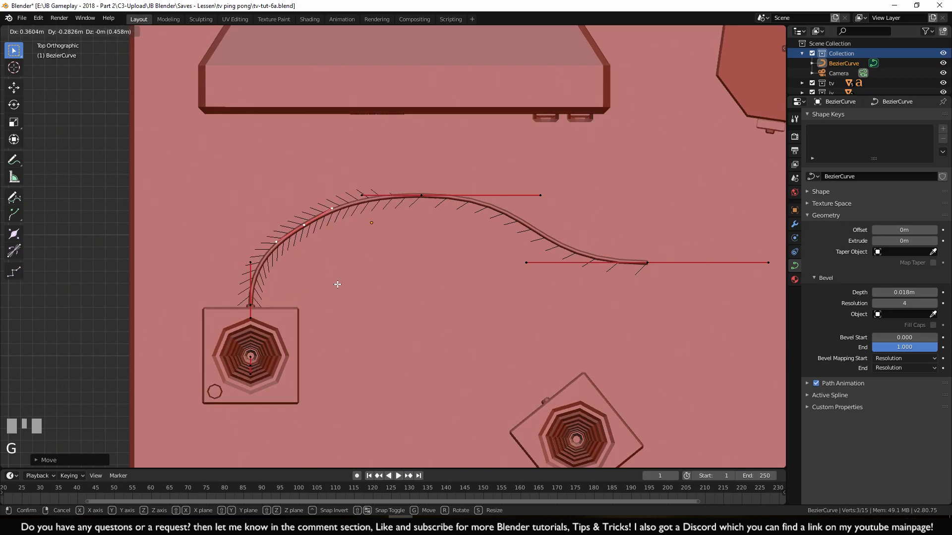
click(330, 273)
Check the cable's shape in Object Mode from above and return to editing it near its free end
shift+middle_drag(440, 251, 407, 265)
key(Tab)
scroll(426, 270, down, 2)
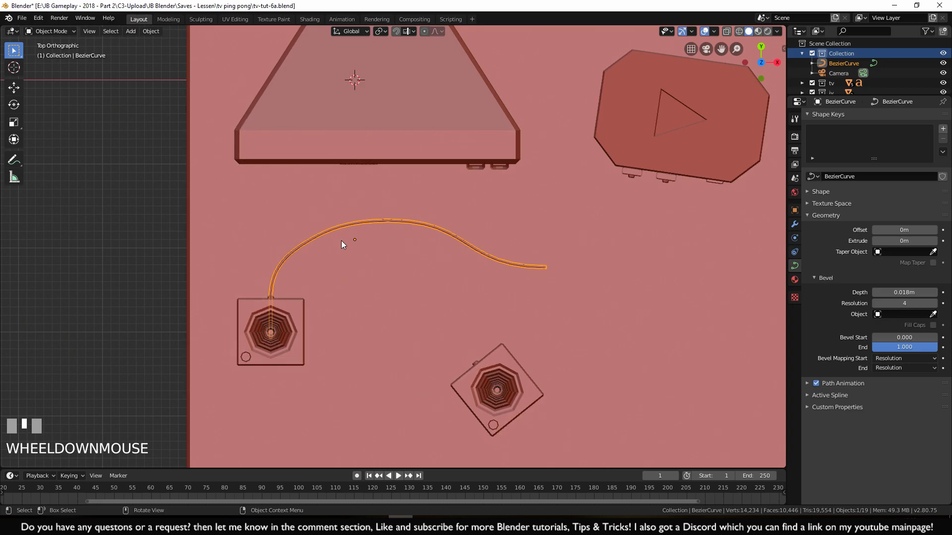
shift+middle_drag(436, 230, 268, 289)
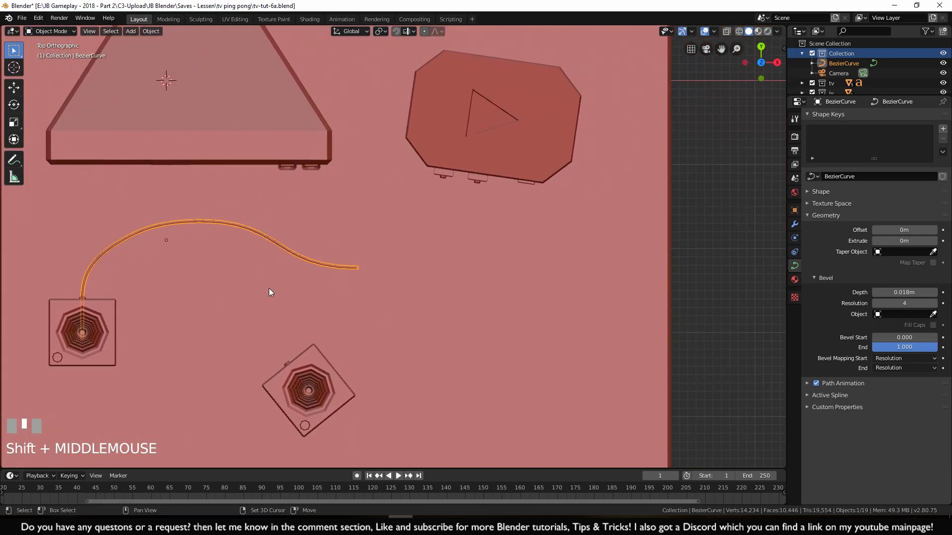
scroll(96, 288, up, 2)
shift+middle_drag(393, 282, 566, 280)
key(Tab)
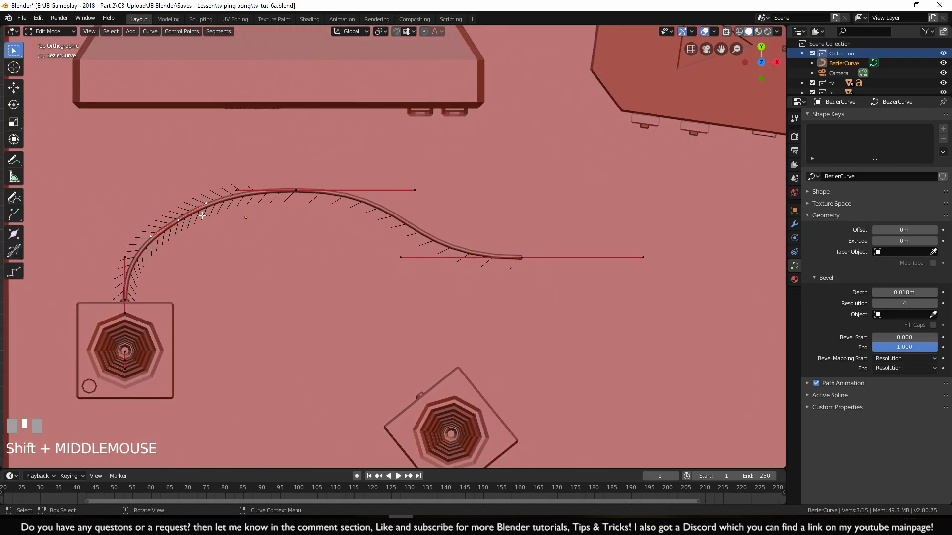
shift+middle_drag(303, 199, 155, 250)
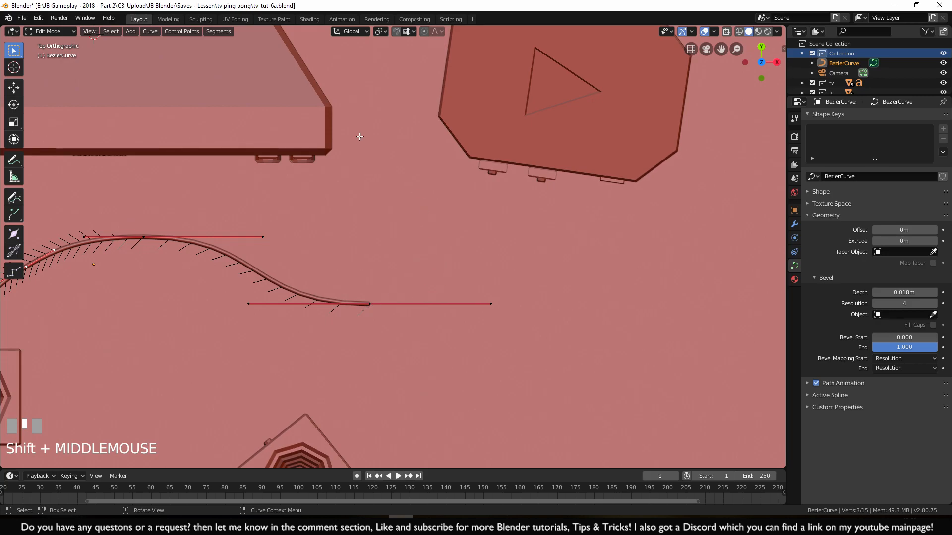
shift+middle_drag(429, 227, 402, 234)
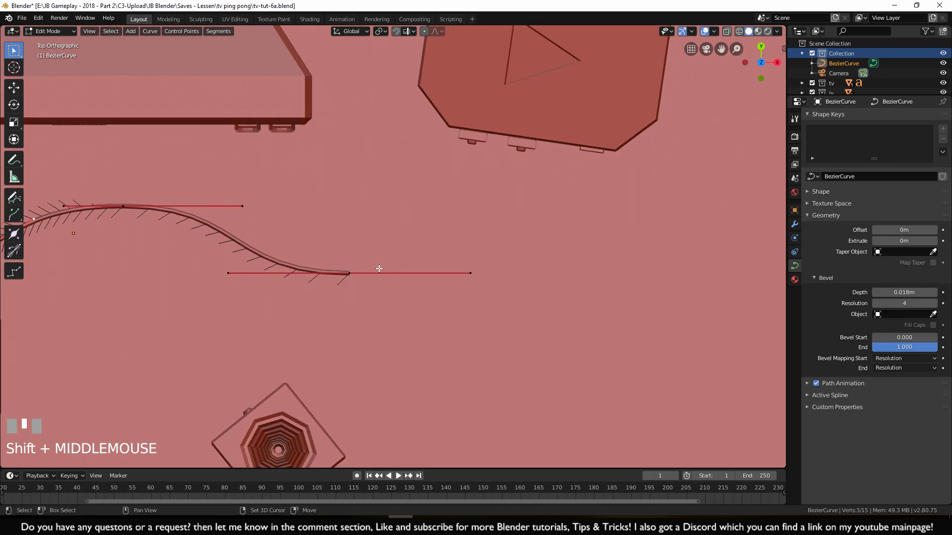
Extrude a new control point from the cable's free end to just in front of the console's first port
shift+middle_drag(348, 231, 342, 229)
click(344, 271)
shift+middle_drag(379, 285, 340, 318)
scroll(351, 291, up, 2)
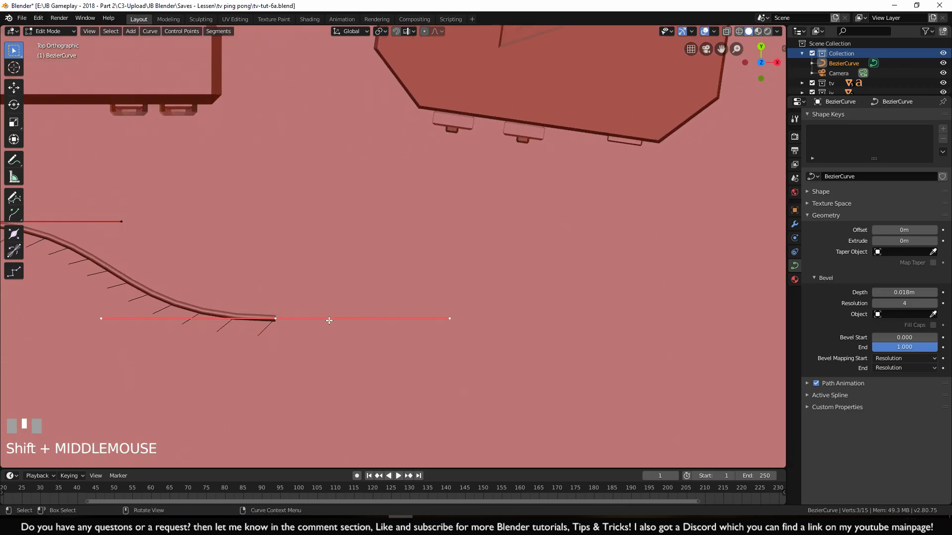
scroll(429, 283, down, 2)
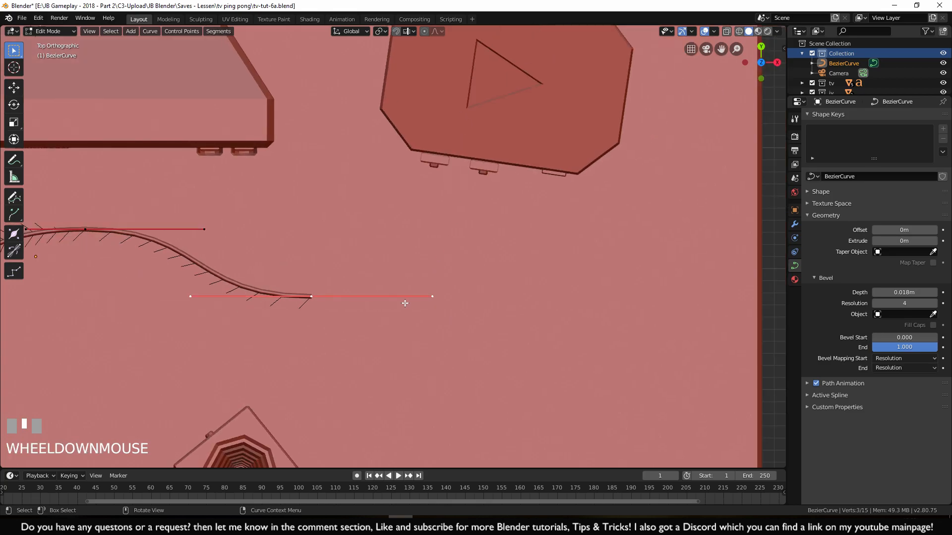
key(e)
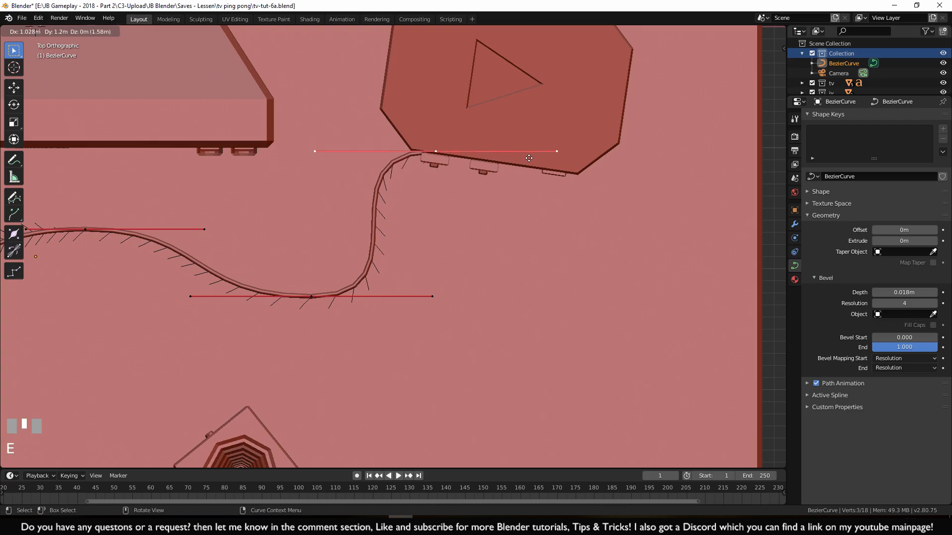
click(538, 170)
Switch to wireframe shading and rotate the cable's end point about the Z axis to line up with the console's first port
shift+middle_drag(539, 170, 495, 208)
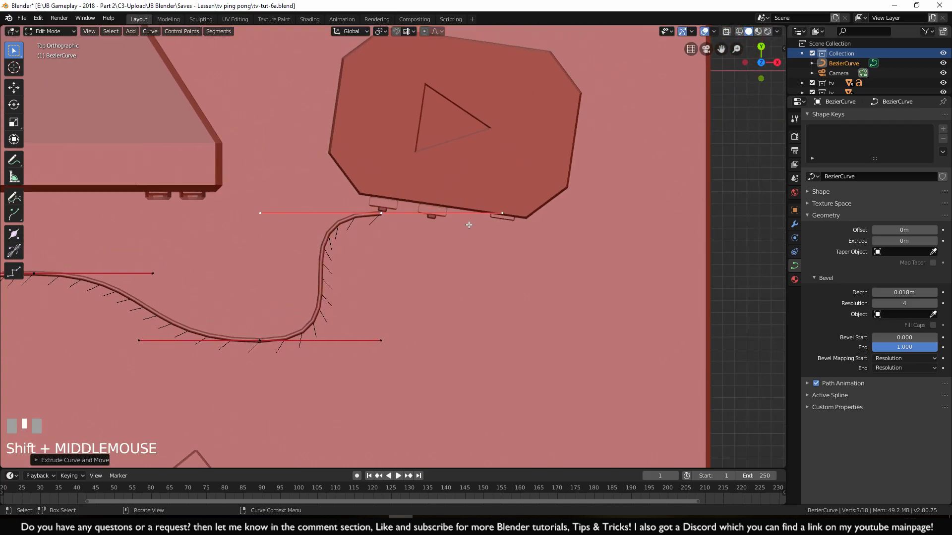
scroll(379, 141, up, 6)
mouse_move(378, 140)
shift+middle_down()
mouse_move(360, 202)
mouse_move(397, 189)
shift+middle_up()
key(z)
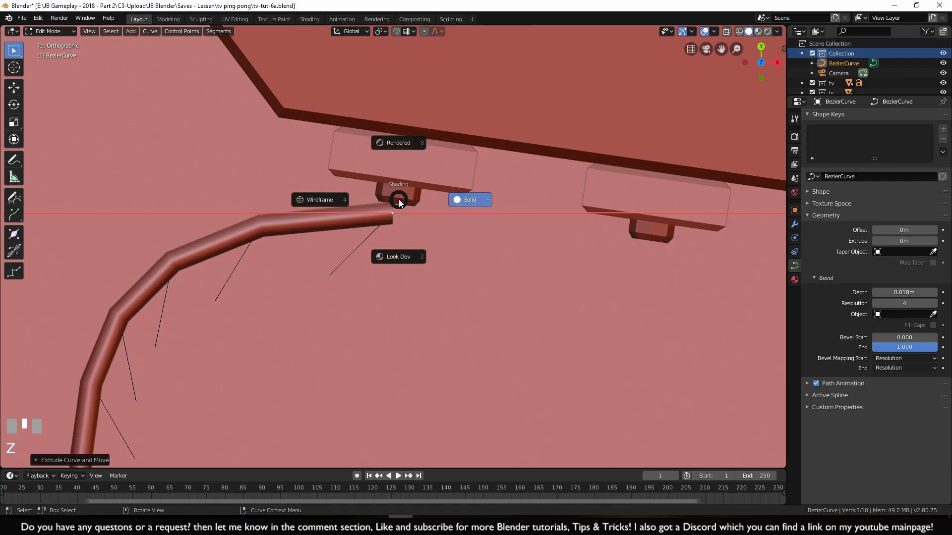
click(338, 202)
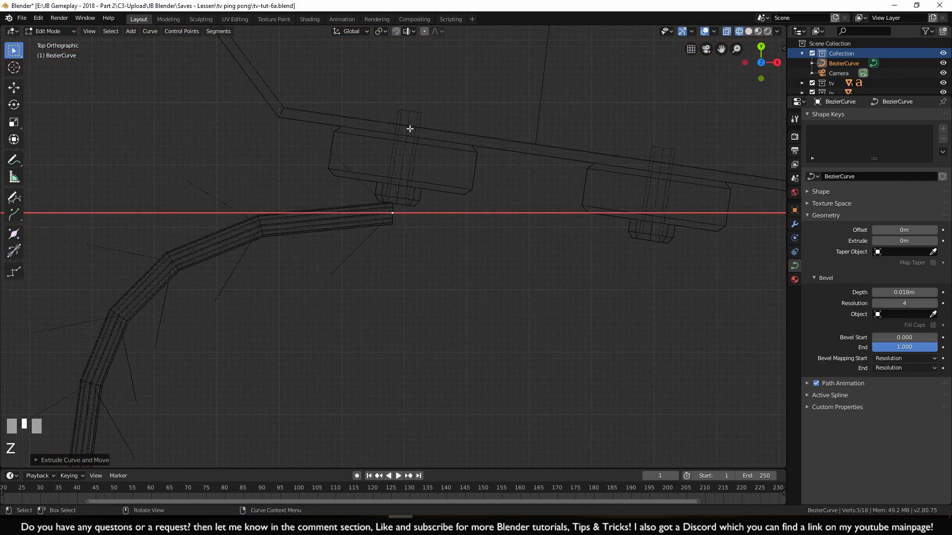
scroll(602, 284, down, 2)
key(r)
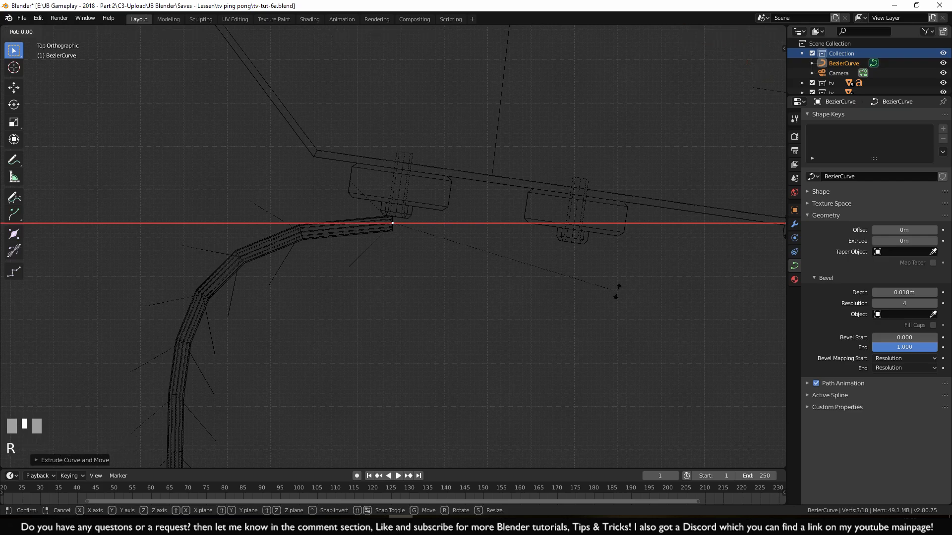
key(z)
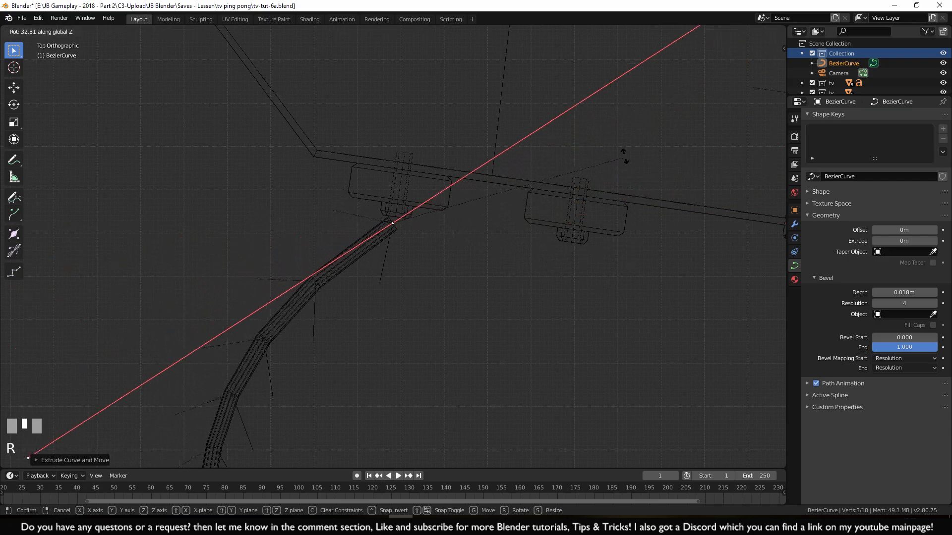
click(469, 55)
Fine-tune the end point's Z rotation so its handles run parallel to the port's socket
scroll(481, 121, up, 4)
scroll(481, 122, up, 4)
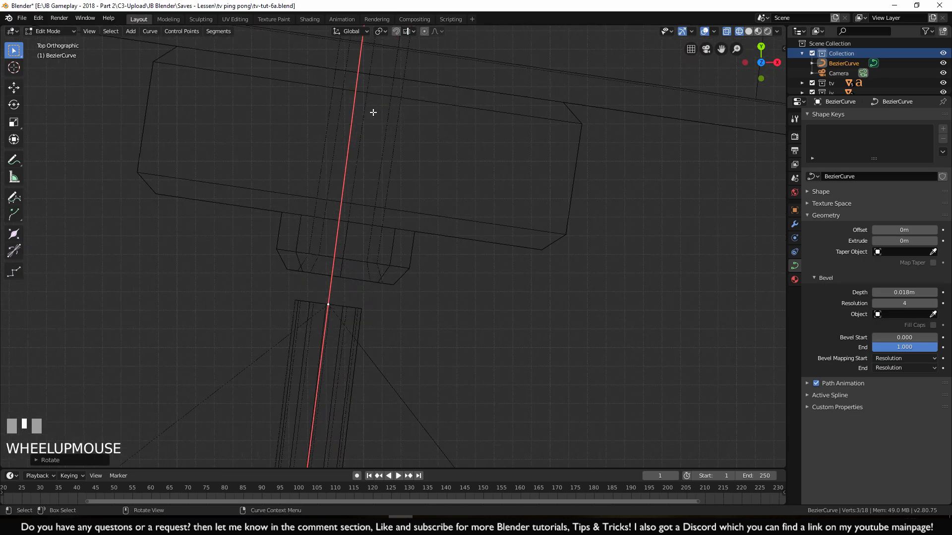
scroll(342, 225, down, 2)
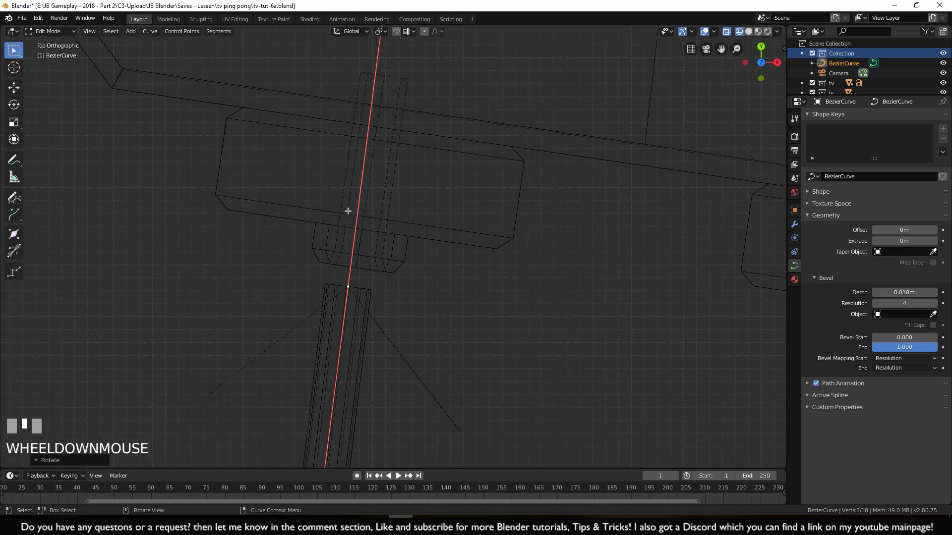
key(r)
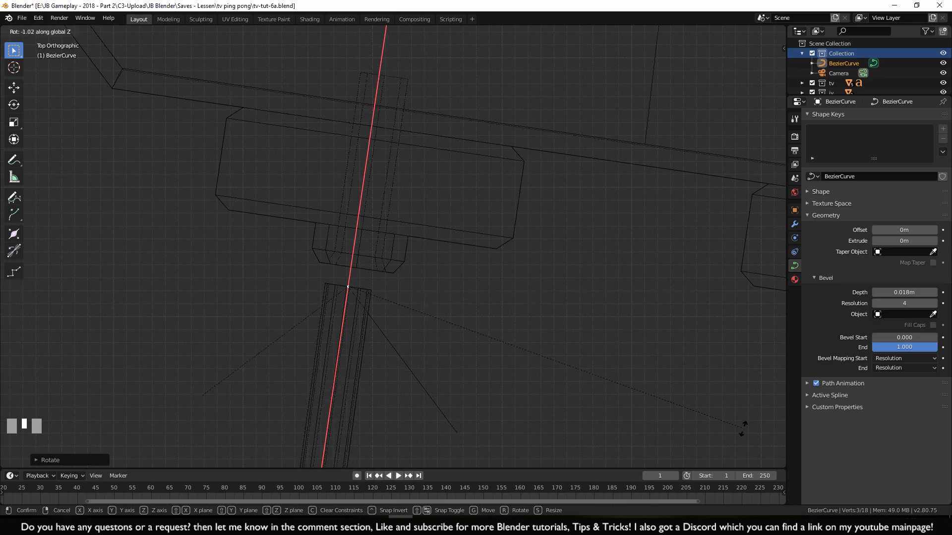
shift+click(759, 378)
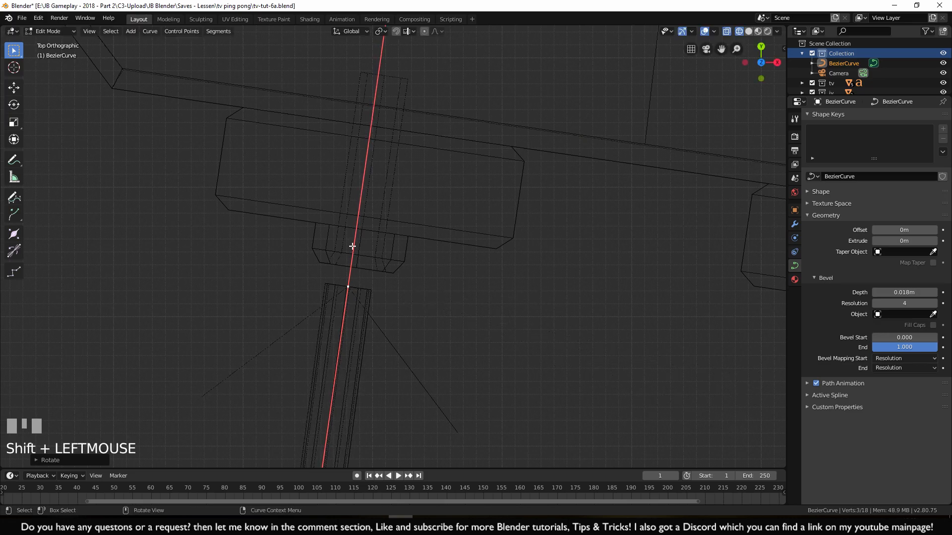
Move the cable's end point into the port opening and extrude another control point from it inside the console
scroll(399, 270, down, 5)
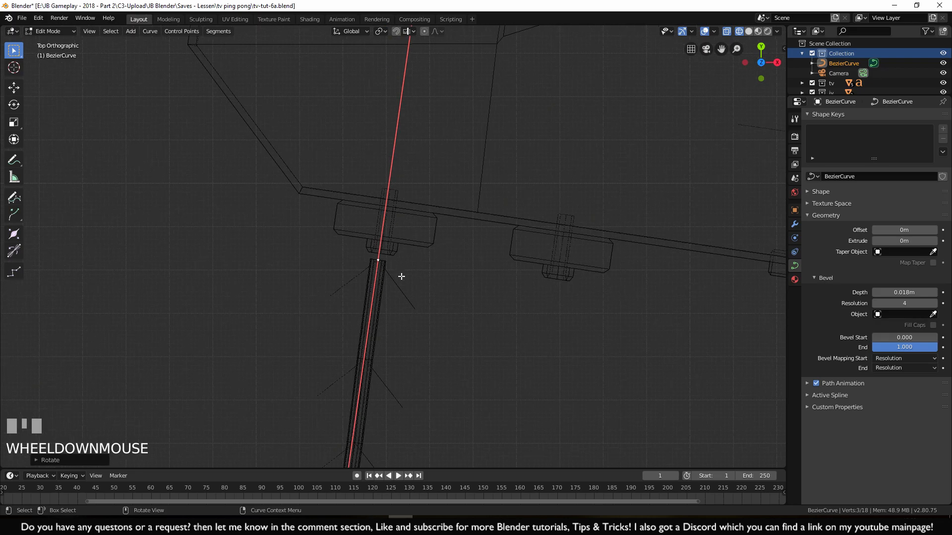
key(g)
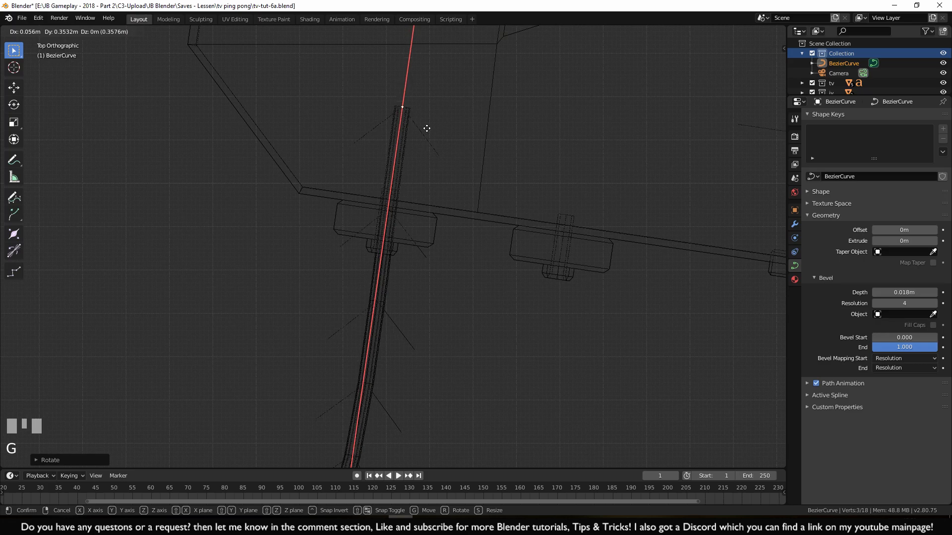
click(404, 274)
key(e)
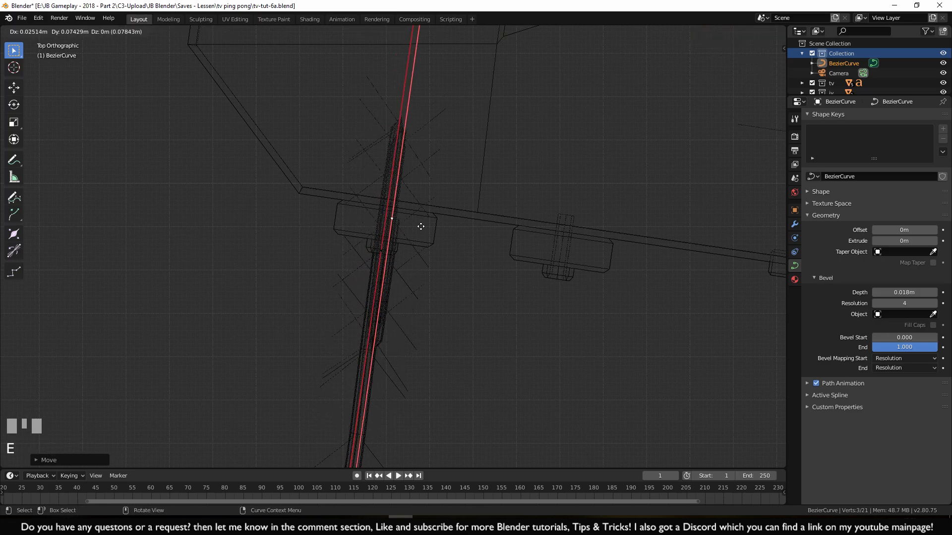
click(431, 31)
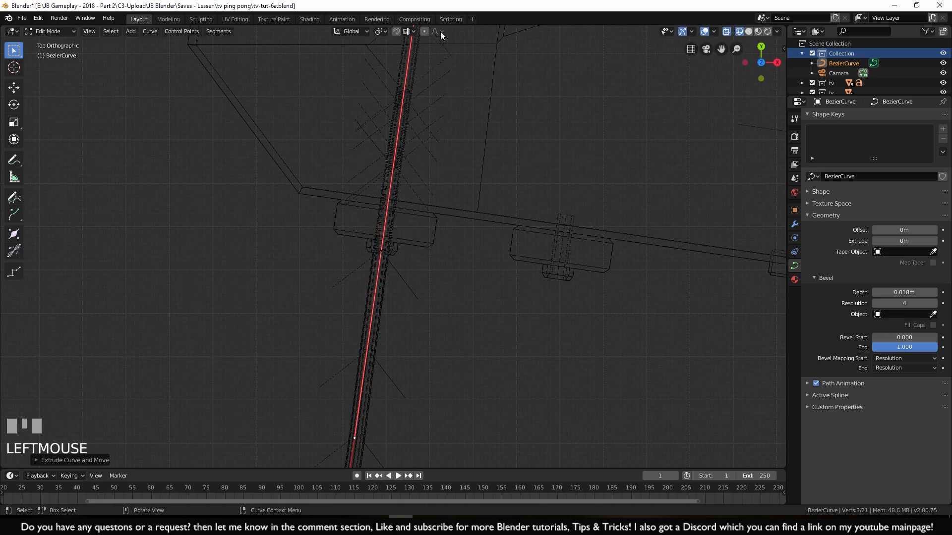
Scale the handles of the control point inside the console down to a very short length
scroll(490, 148, down, 2)
shift+middle_drag(490, 149, 546, 304)
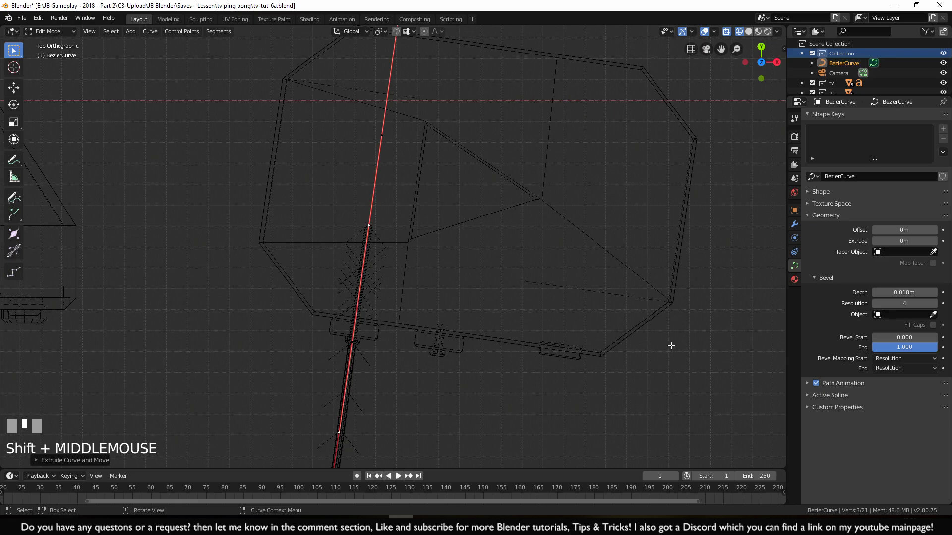
key(s)
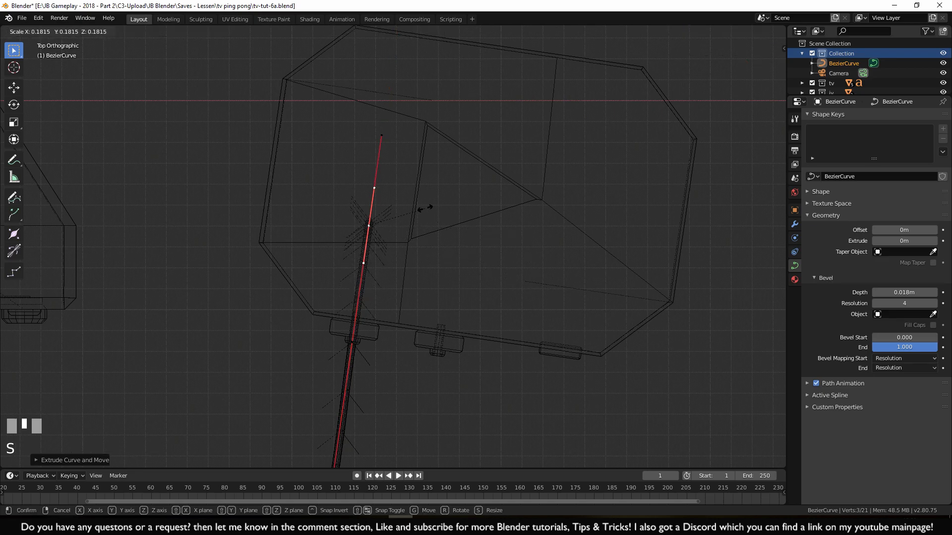
click(382, 225)
Shorten the inner handle of the control point at the port by moving it close to the console's front wall
click(380, 137)
shift+middle_drag(381, 137, 392, 117)
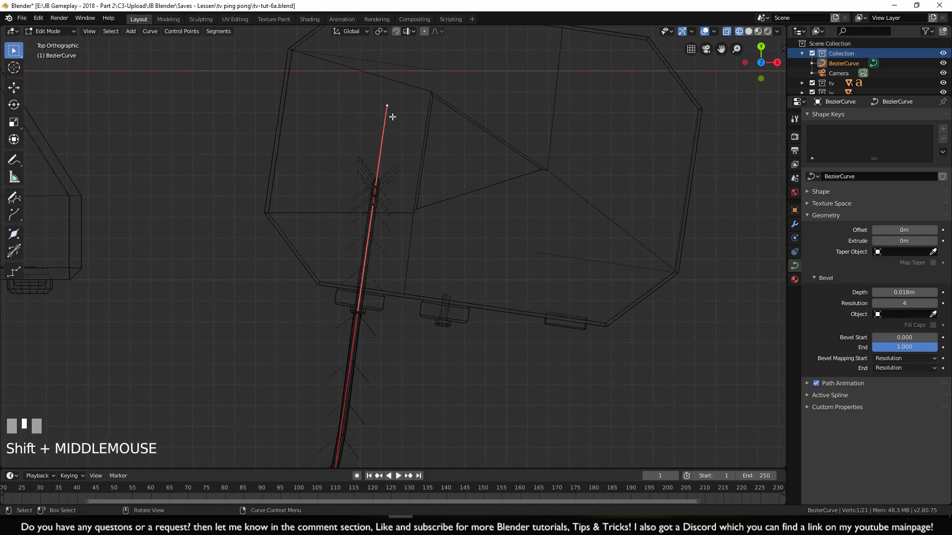
key(g)
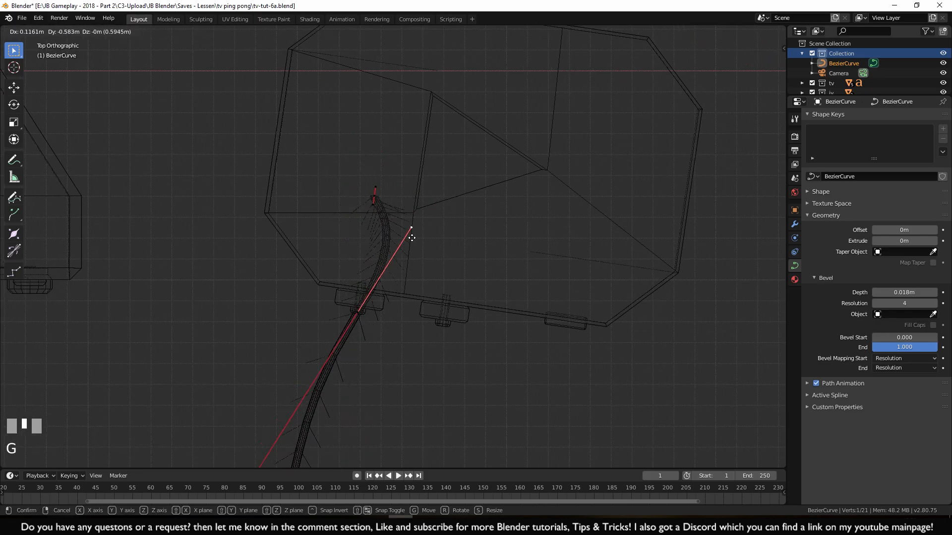
click(367, 290)
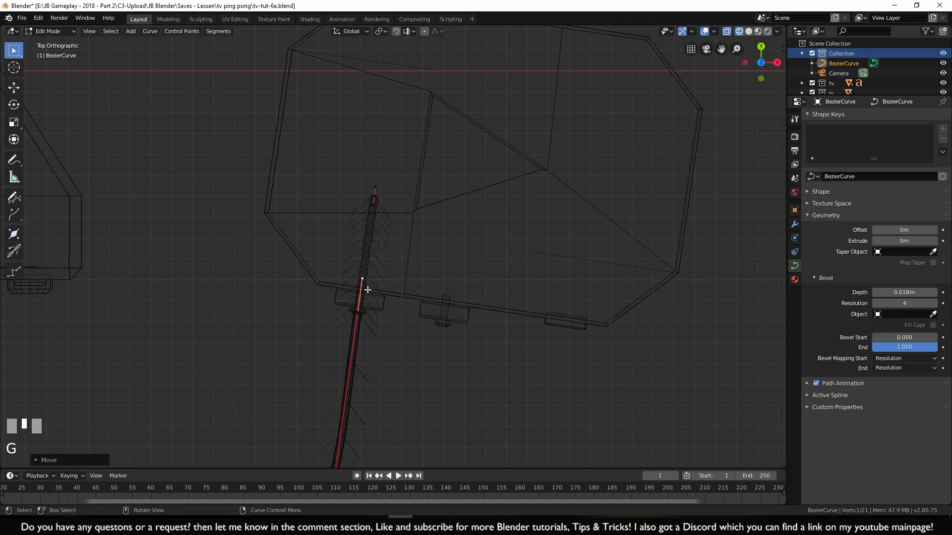
Nudge the port control point's inner handle about 0.02 m towards the port, keeping it in line with the socket
shift+scroll(362, 287, up, 2)
scroll(377, 345, up, 3)
shift+middle_drag(376, 345, 433, 254)
scroll(427, 217, up, 2)
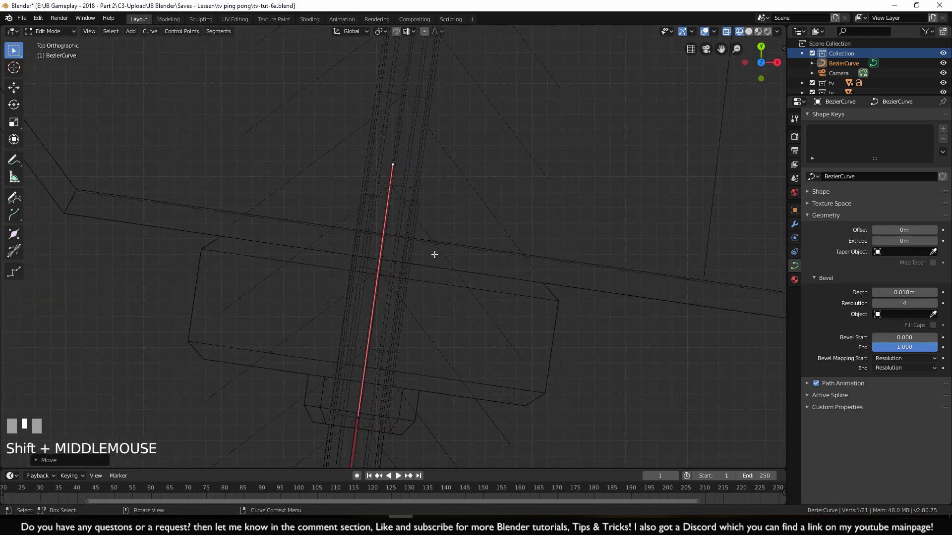
scroll(395, 201, up, 2)
scroll(393, 268, down, 2)
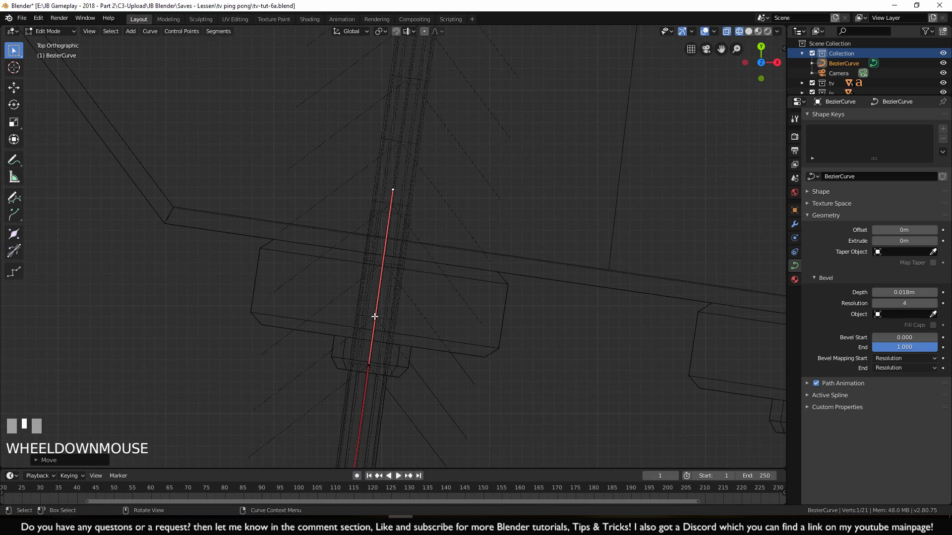
scroll(431, 287, up, 2)
shift+middle_drag(431, 287, 448, 187)
scroll(382, 385, up, 3)
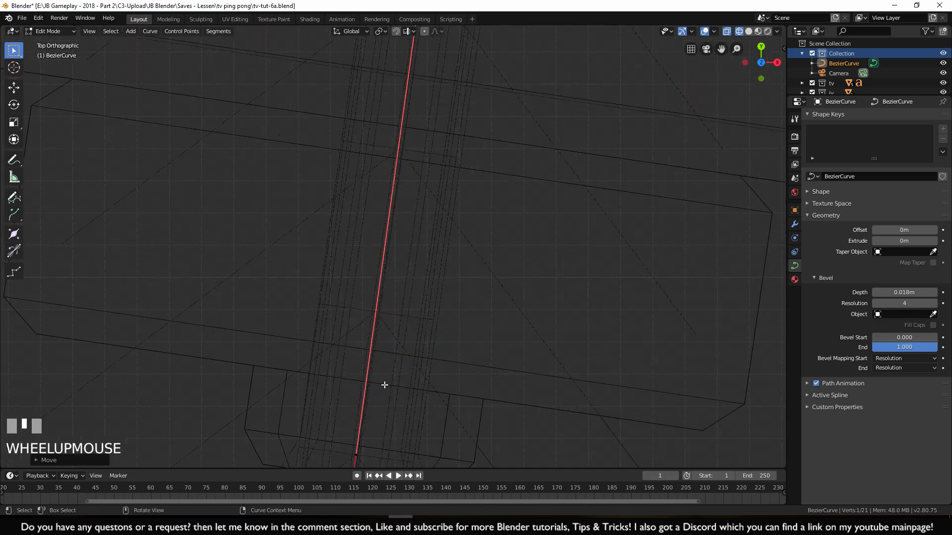
scroll(369, 392, down, 2)
shift+middle_drag(363, 425, 409, 237)
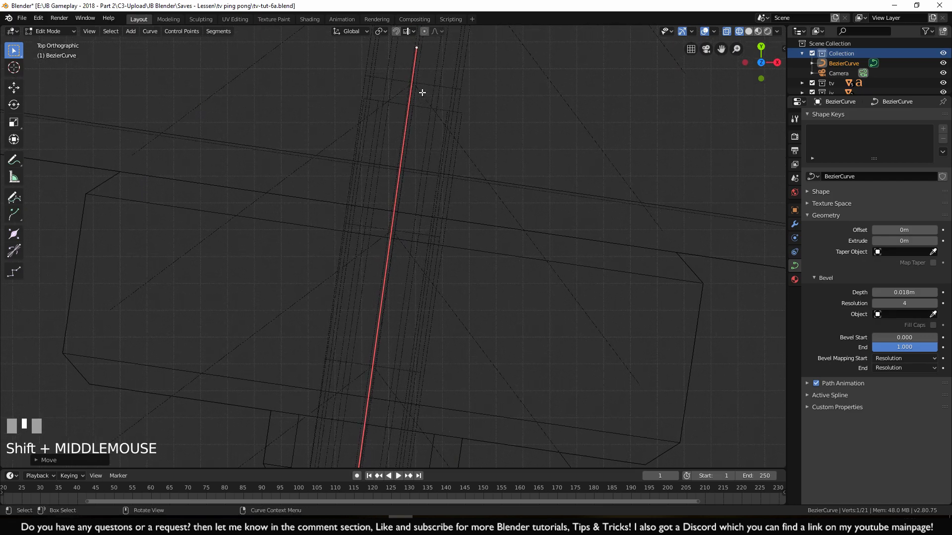
key(g)
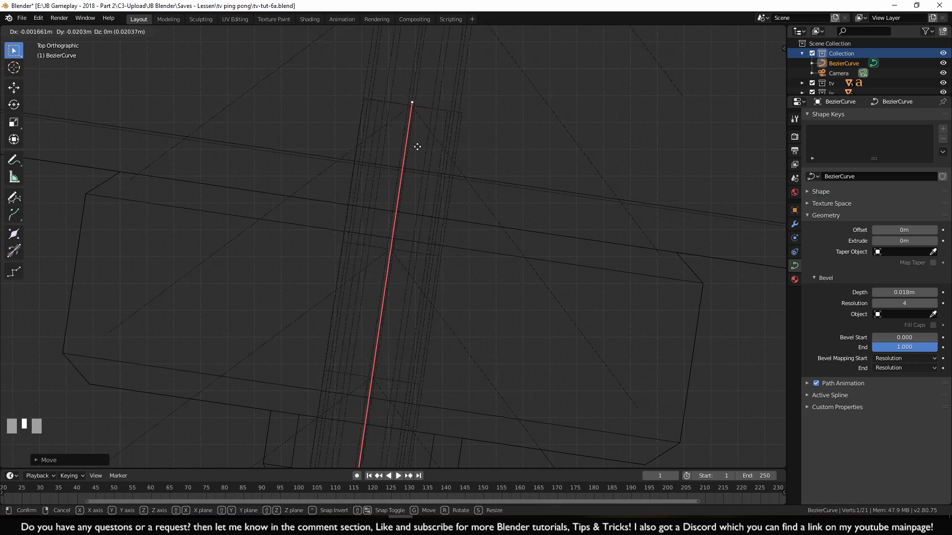
click(419, 147)
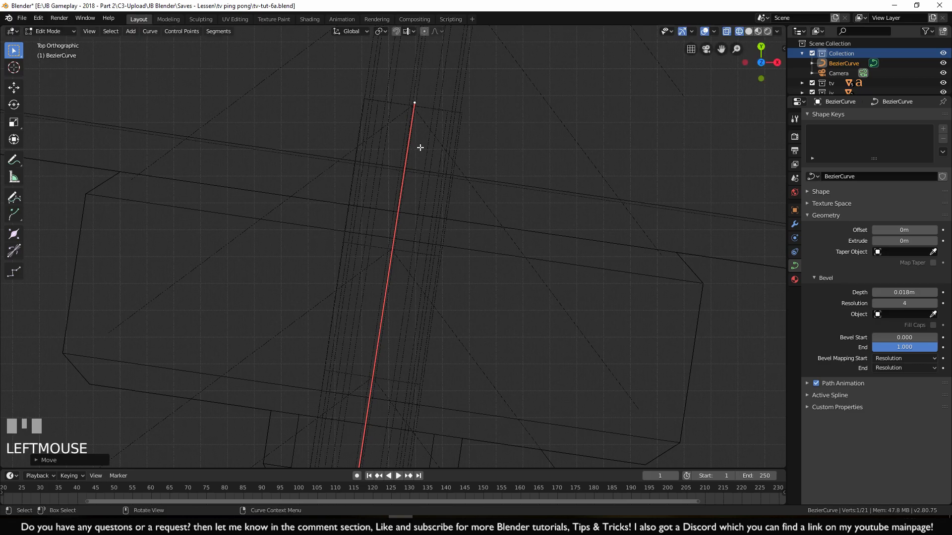
Check the cable's course from the left joystick to the console in Object Mode with solid shading
scroll(424, 223, down, 3)
key(Tab)
click(494, 392)
middle_drag(494, 391, 483, 311)
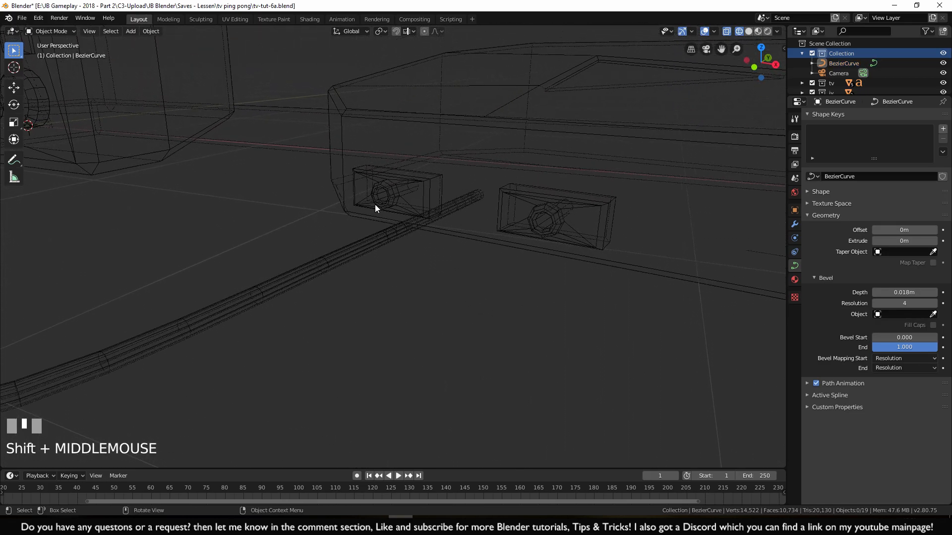
key(z)
mouse_move(447, 234)
middle_down()
mouse_move(421, 280)
mouse_move(403, 254)
mouse_move(310, 282)
mouse_move(465, 259)
mouse_move(680, 379)
middle_up()
scroll(487, 261, up, 2)
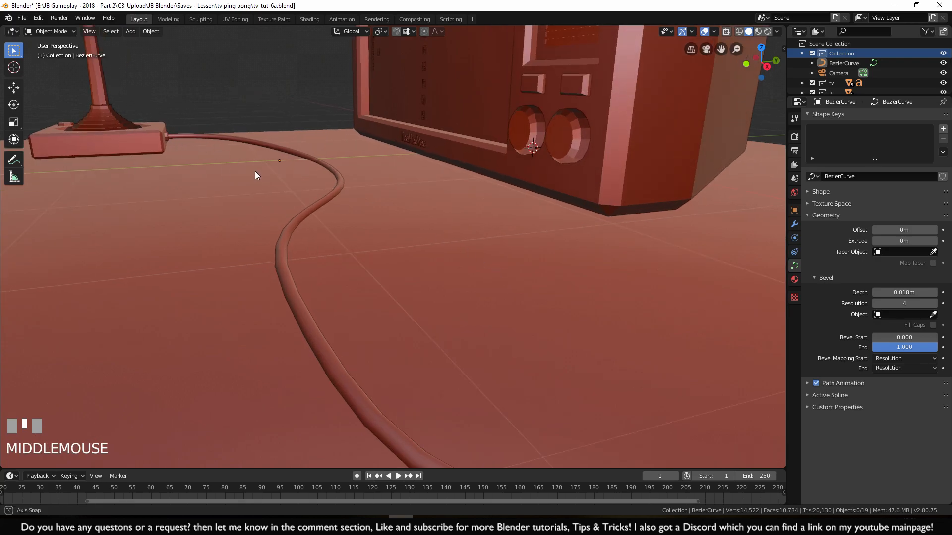
middle_drag(254, 171, 263, 163)
scroll(406, 264, down, 3)
shift+middle_drag(408, 269, 385, 240)
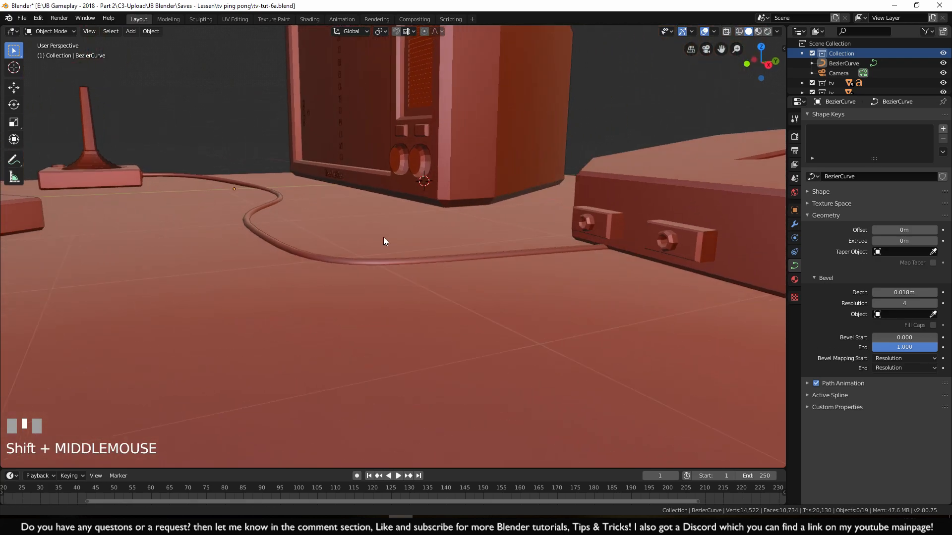
Select the cable's last two control points, at and inside the console port, in Edit Mode
click(564, 249)
key(Tab)
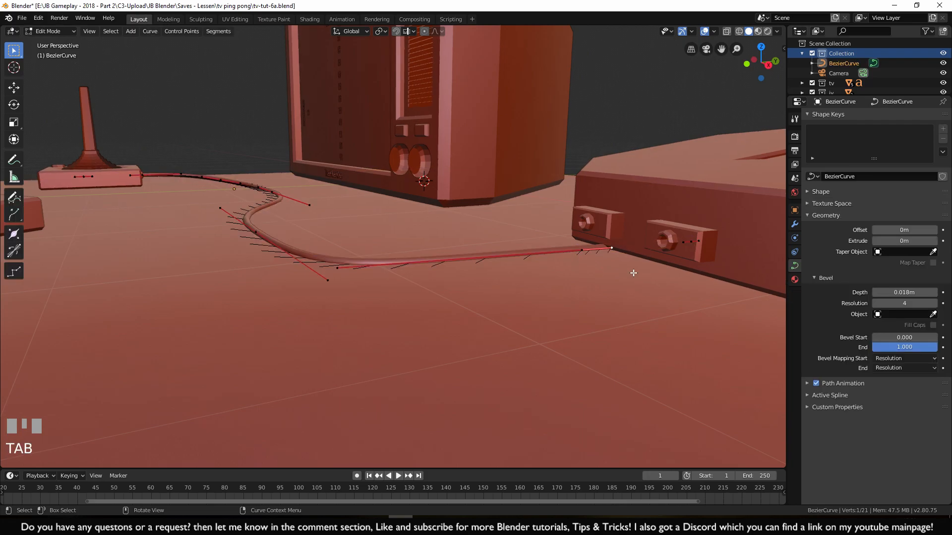
shift+middle_drag(620, 271, 573, 261)
shift+click(577, 257)
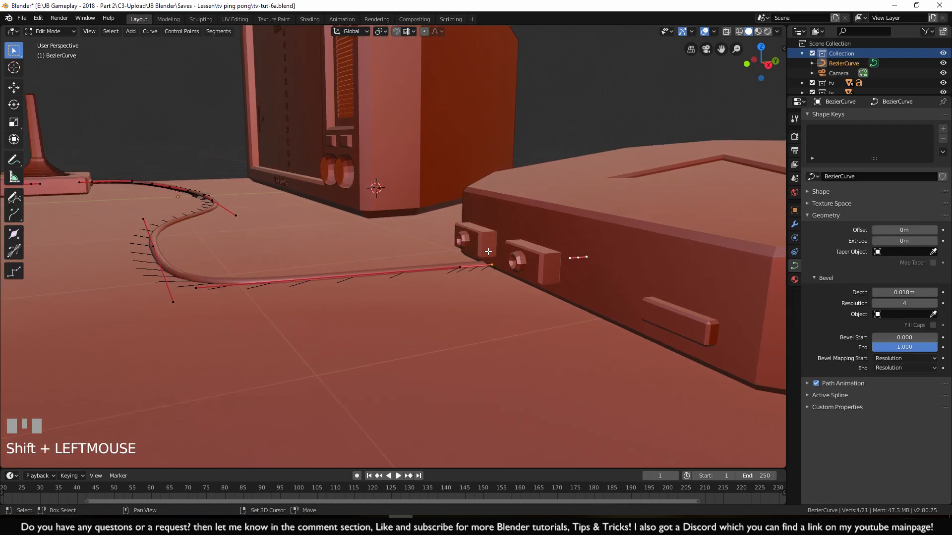
shift+click(461, 265)
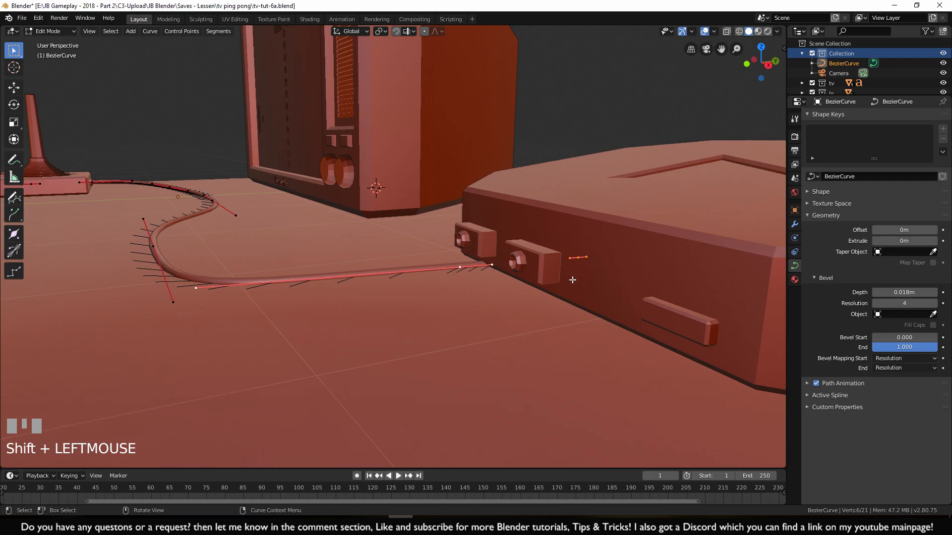
Examine the height of the cable's end against the console's port from the right side with wireframe shading
key(KP_3)
scroll(572, 280, up, 3)
shift+middle_drag(560, 351, 465, 303)
scroll(463, 307, up, 2)
scroll(463, 308, up, 1)
shift+middle_drag(552, 334, 572, 344)
scroll(572, 344, down, 3)
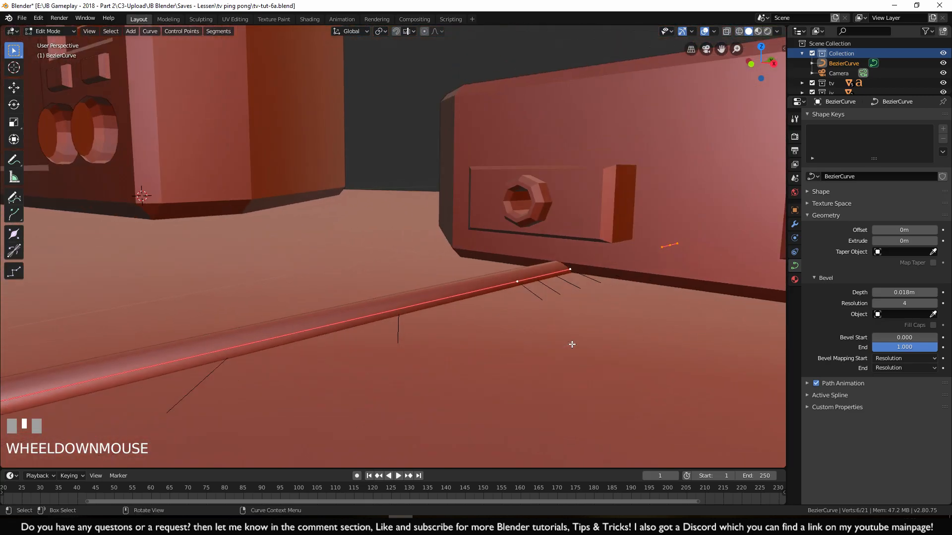
key(KP_3)
key(z)
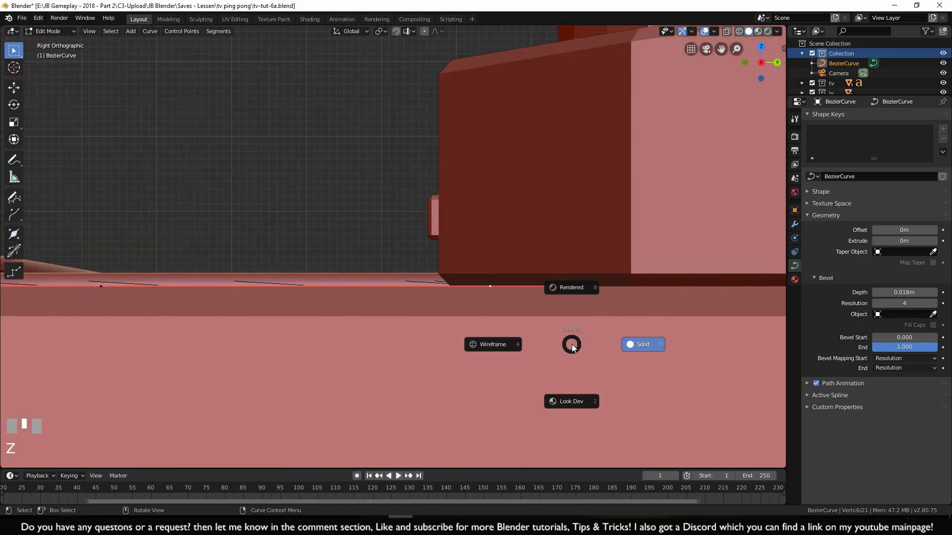
click(510, 346)
scroll(501, 225, up, 2)
shift+middle_drag(501, 225, 271, 272)
scroll(580, 213, up, 2)
shift+middle_drag(588, 223, 388, 287)
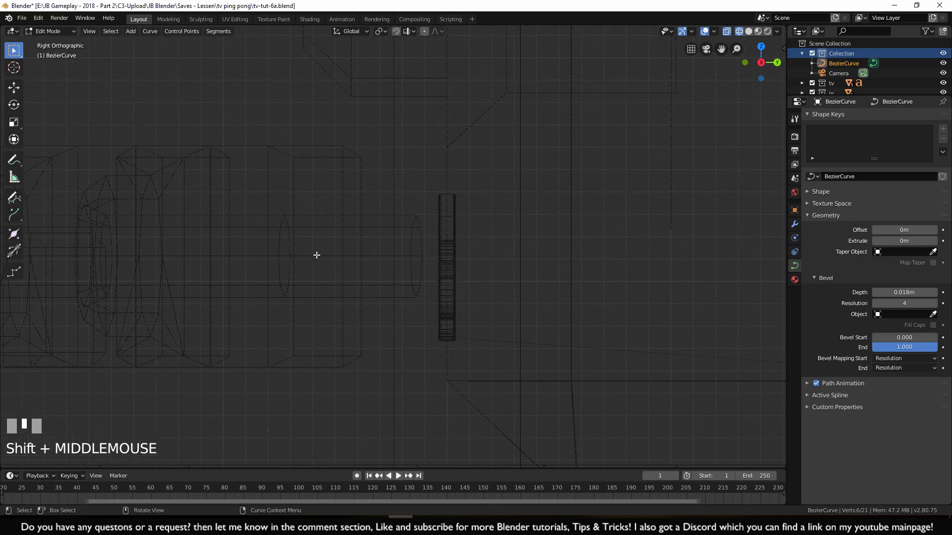
scroll(460, 294, down, 3)
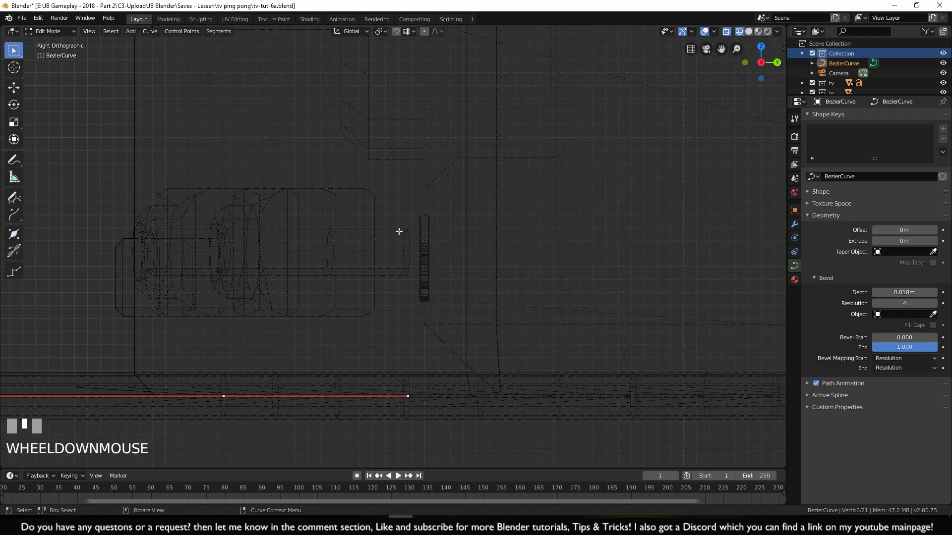
scroll(424, 266, up, 1)
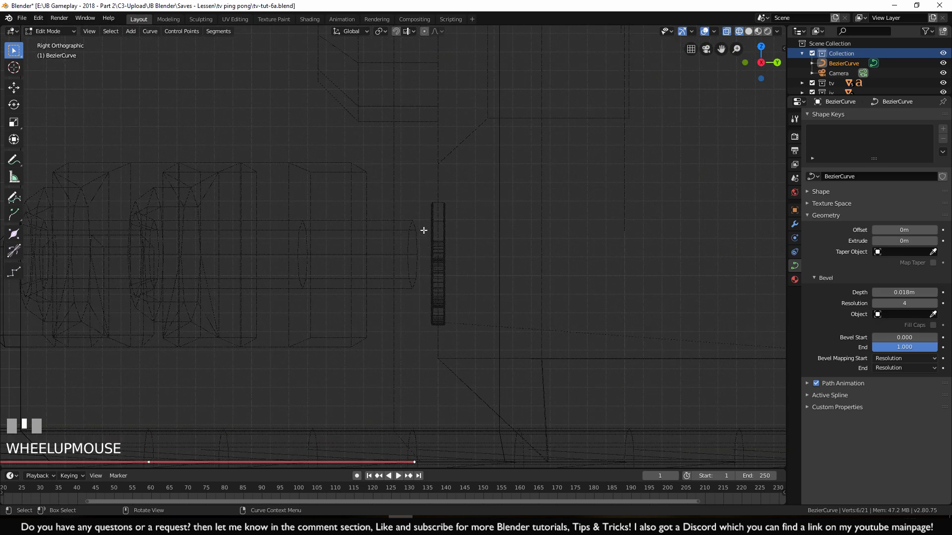
Reselect the cable's end points at the console and raise them about 0.11 m along Z to the port's height
drag(410, 282, 422, 270)
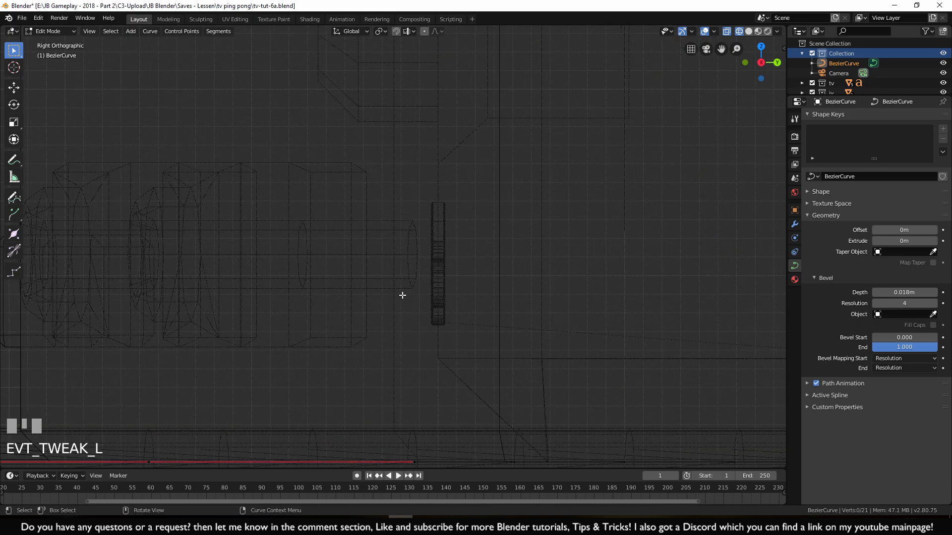
scroll(389, 255, down, 4)
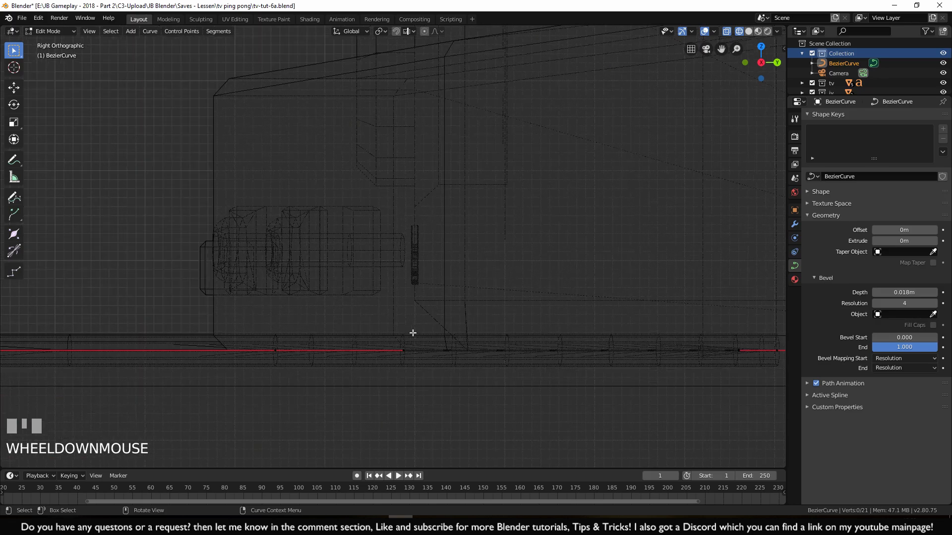
drag(412, 376, 319, 203)
scroll(371, 327, up, 4)
key(g)
key(z)
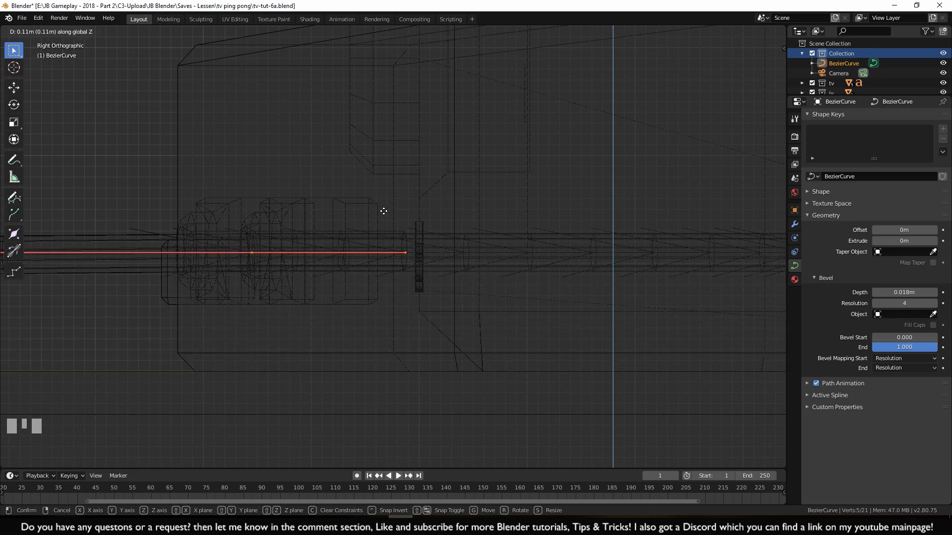
ctrl+click(383, 211)
Nudge the selected end points about 0.0013 m up along Z to centre the cable exactly in the port
scroll(385, 285, up, 2)
scroll(440, 297, up, 2)
shift+middle_drag(440, 298, 476, 300)
scroll(463, 248, up, 2)
shift+middle_drag(463, 248, 428, 241)
scroll(425, 248, up, 1)
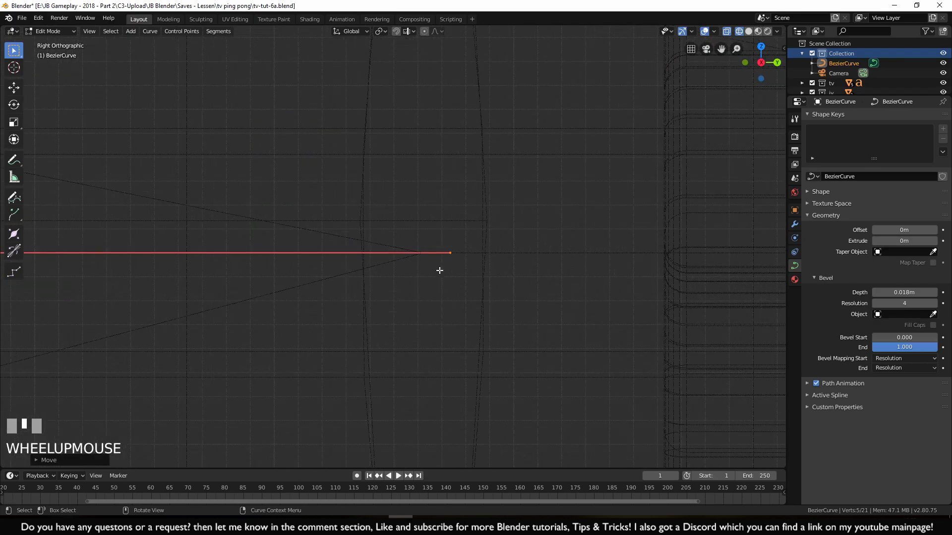
key(g)
key(z)
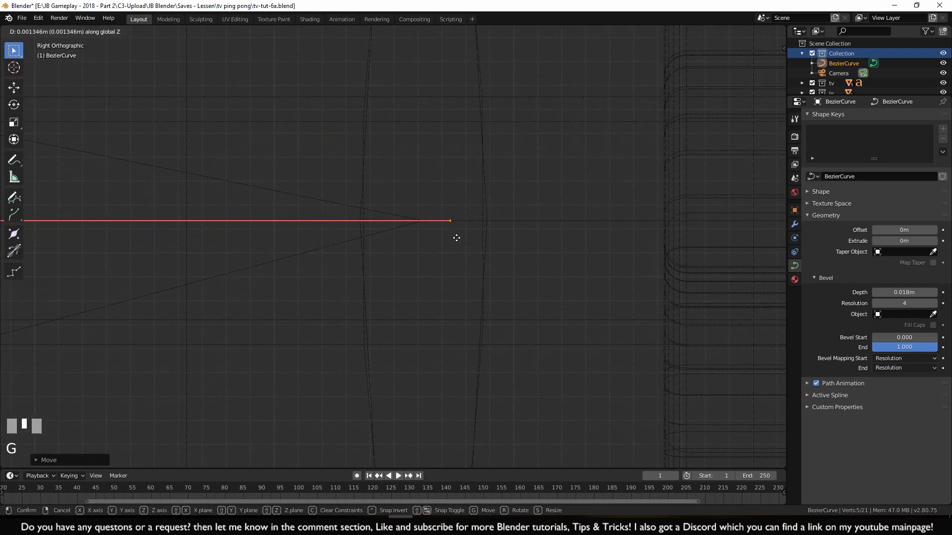
click(456, 238)
Check the cable's course from the joystick to the console in Object Mode, in perspective and from above
scroll(380, 313, down, 4)
middle_drag(368, 287, 401, 288)
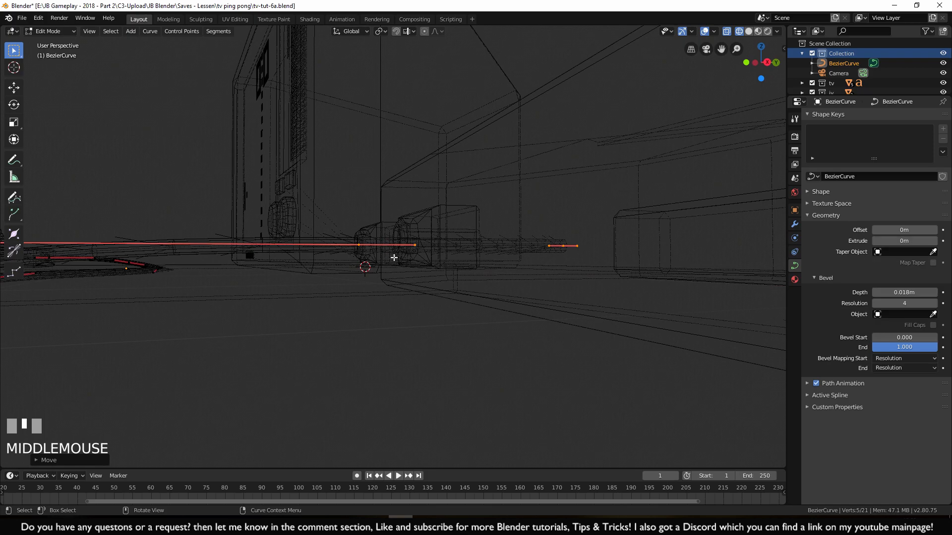
scroll(333, 300, down, 5)
middle_drag(466, 325, 524, 295)
key(Tab)
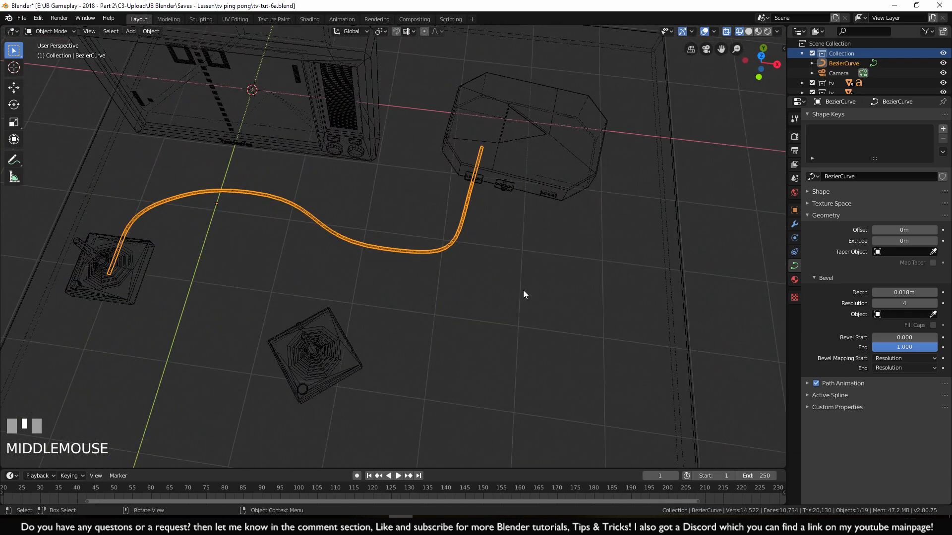
key(KP_7)
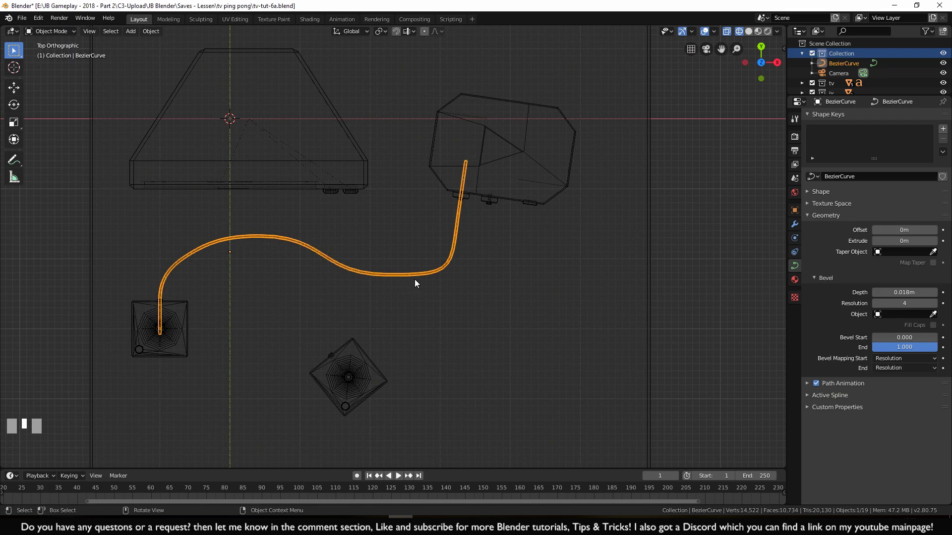
shift+middle_drag(487, 274, 447, 247)
scroll(480, 265, up, 4)
Shorten the console-side handle of the front bend's control point by about 0.56 m along X in Edit Mode
key(Tab)
shift+middle_drag(571, 274, 590, 295)
click(590, 296)
shift+middle_drag(506, 304, 548, 301)
click(530, 279)
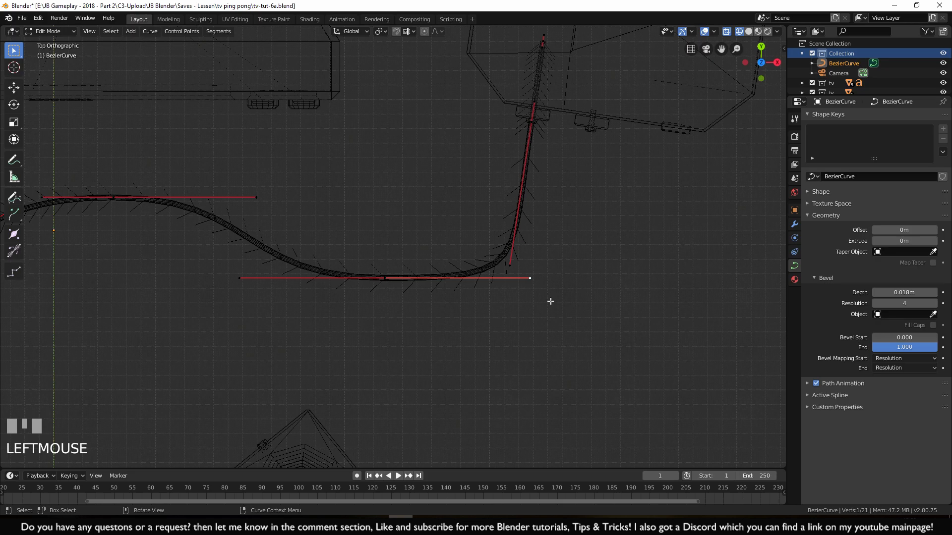
key(g)
key(x)
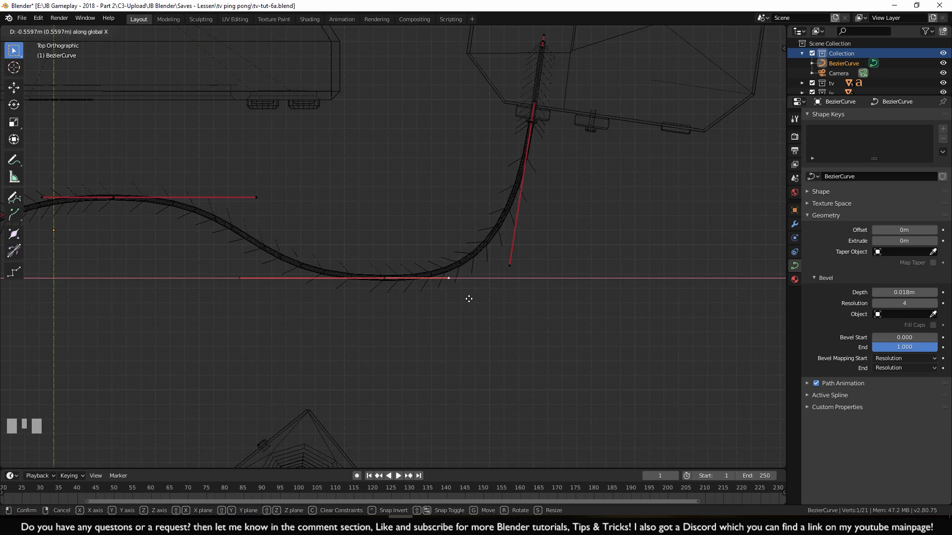
click(469, 299)
Move the control point of the first bend after the left joystick slightly outward and view the curve in Object Mode
shift+middle_drag(321, 281, 586, 230)
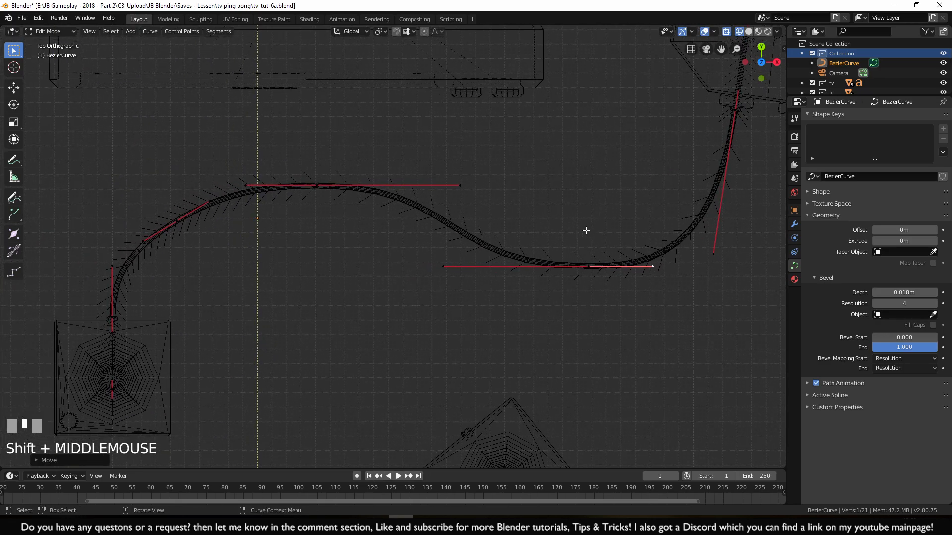
click(182, 224)
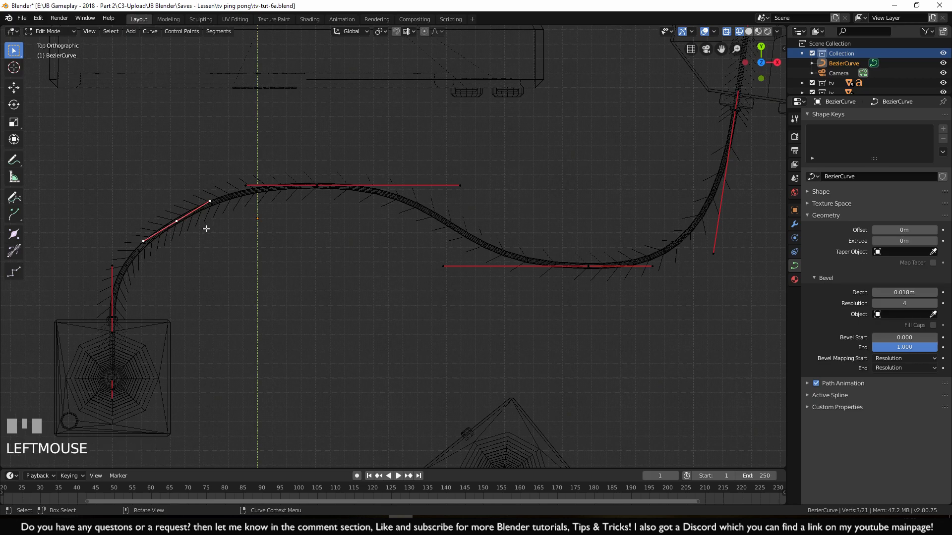
key(g)
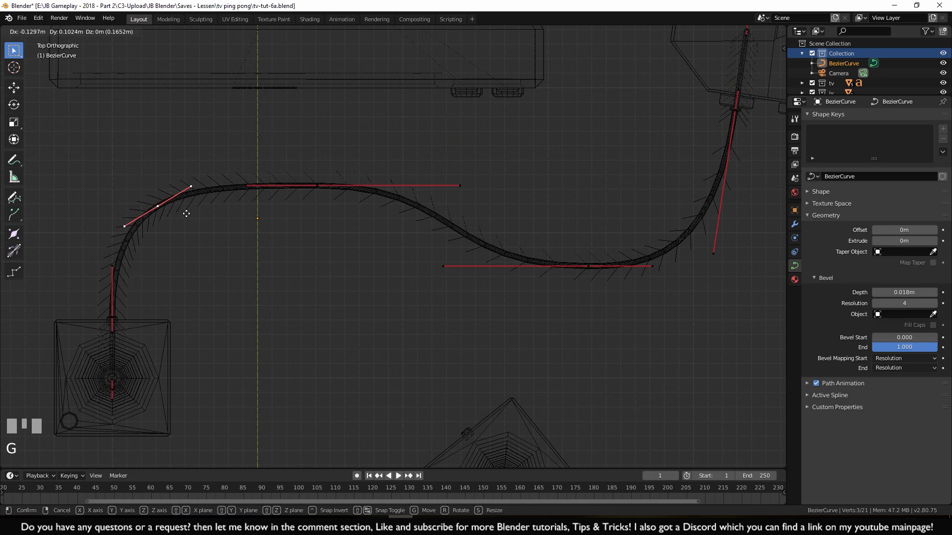
click(192, 215)
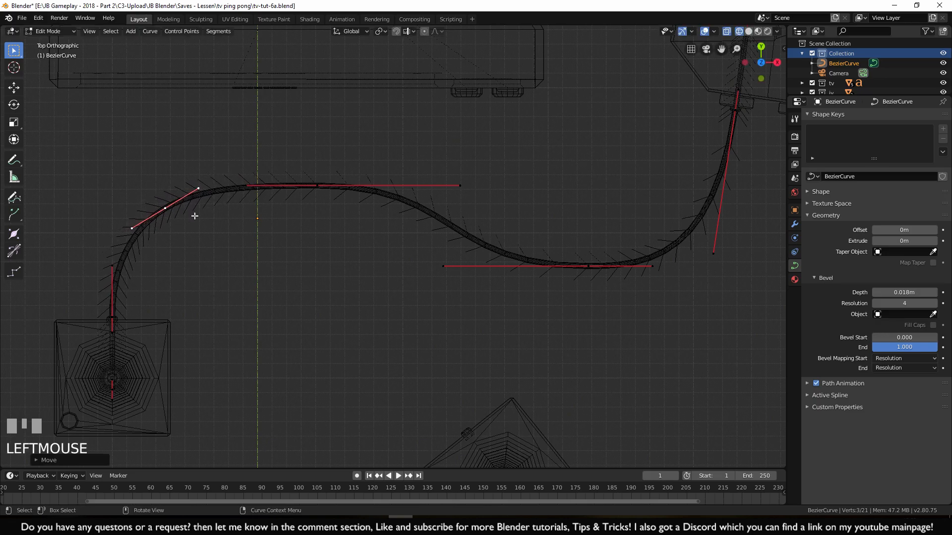
key(Tab)
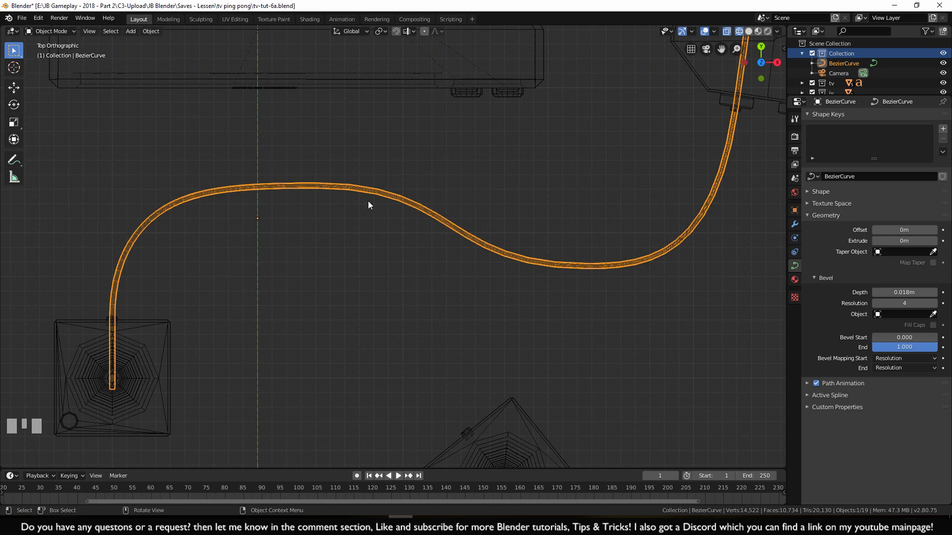
key(Tab)
click(315, 187)
key(g)
key(y)
key(Escape)
click(261, 185)
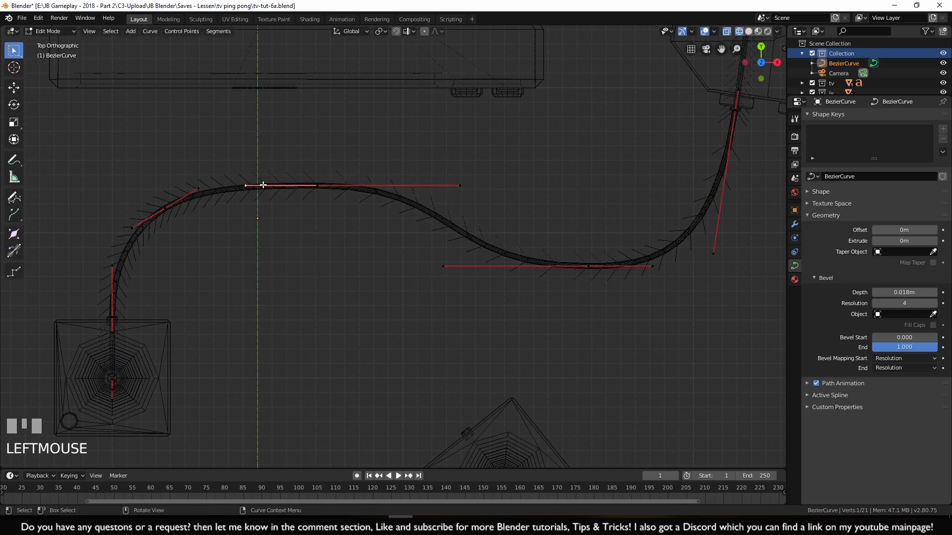
key(g)
key(x)
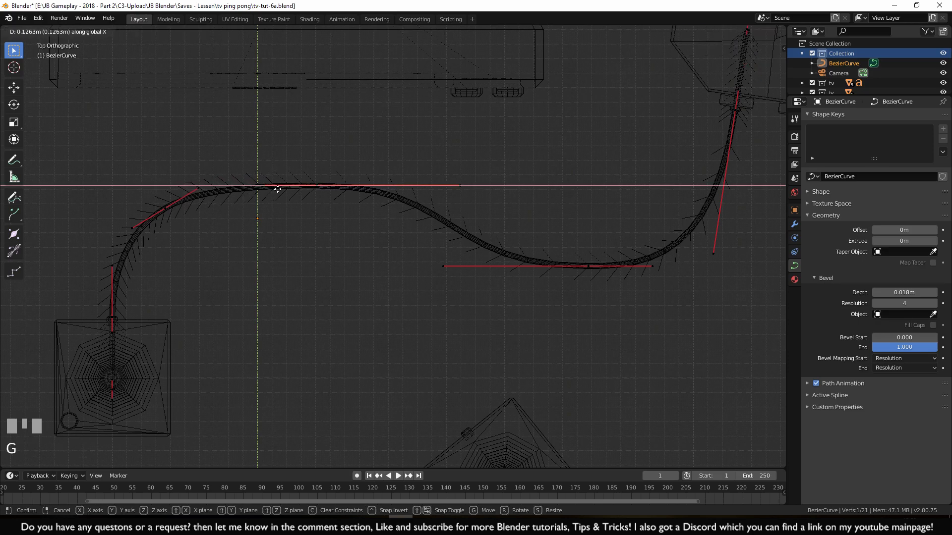
key(Escape)
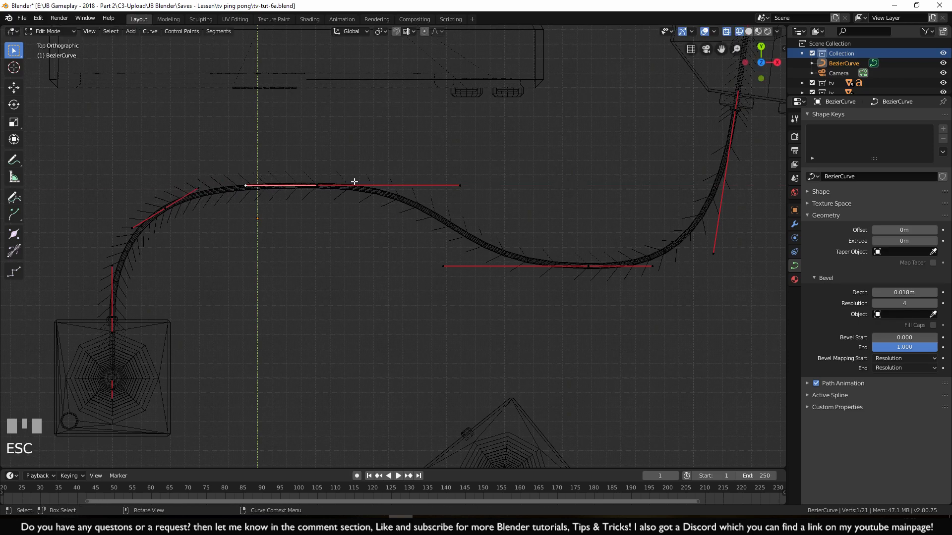
Rotate the control point in front of the TV about -10° around Z to smooth the cable's S-curve
click(402, 188)
click(317, 185)
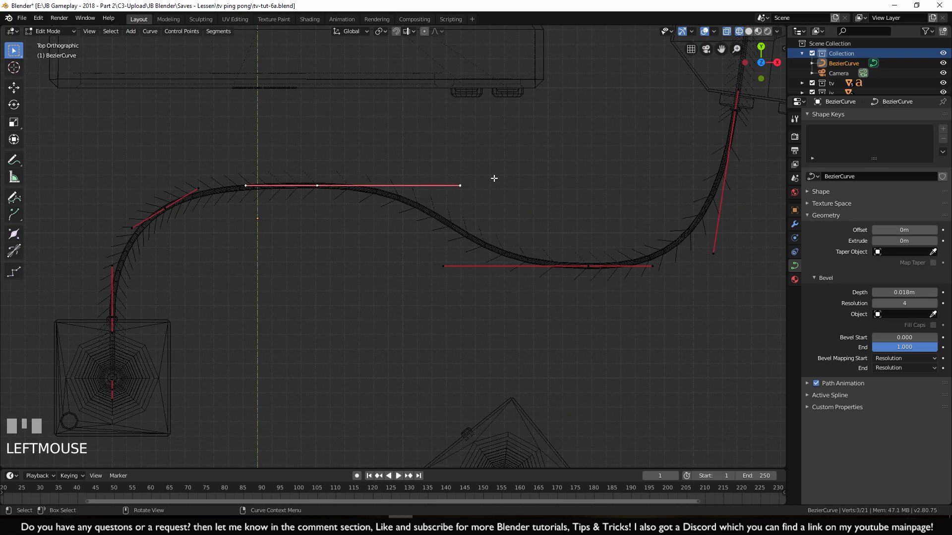
key(r)
key(z)
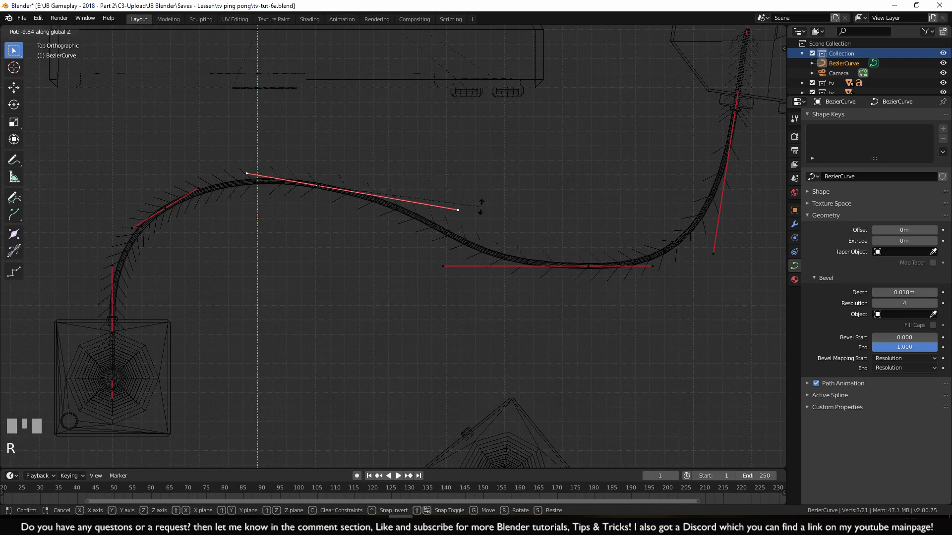
click(475, 213)
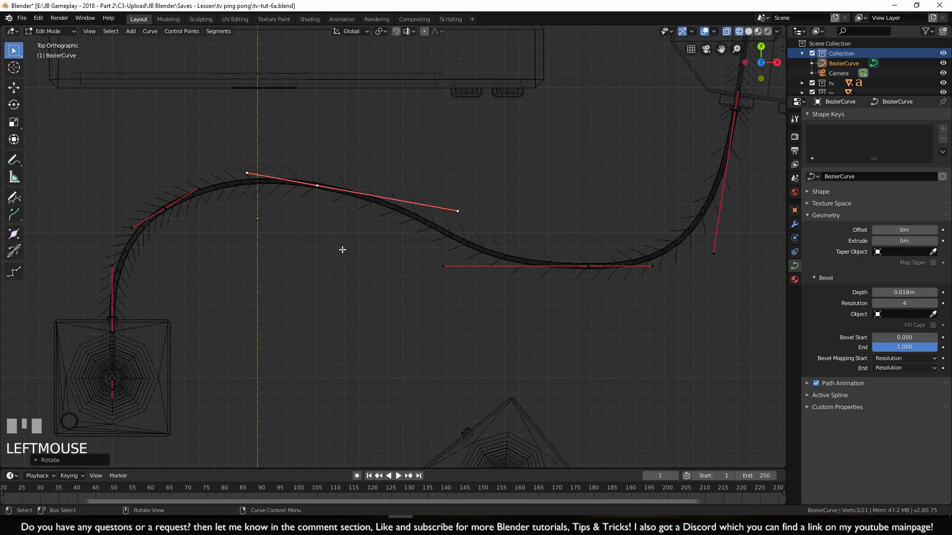
Leave Edit Mode, deselect the cable and check its whole course from above
key(Tab)
click(342, 284)
scroll(347, 287, down, 3)
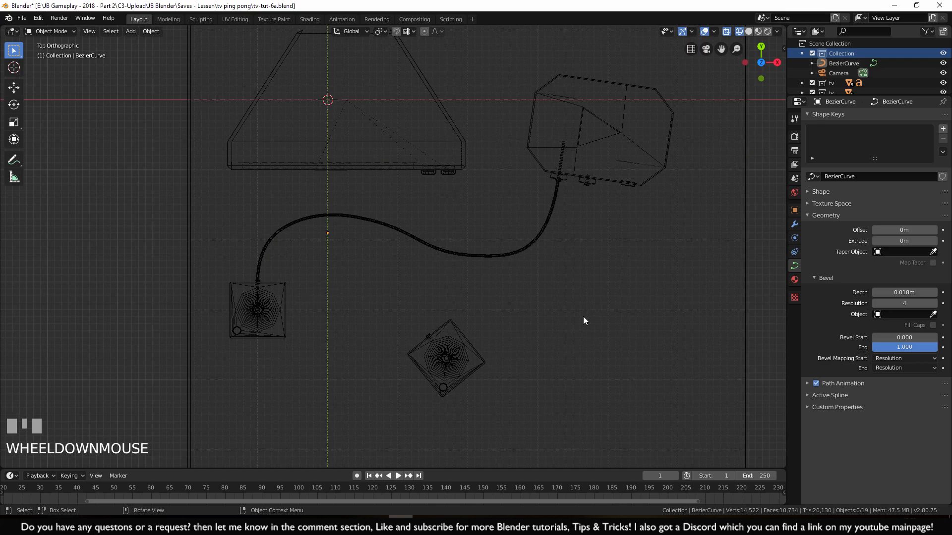
scroll(583, 320, up, 2)
shift+middle_drag(583, 321, 576, 292)
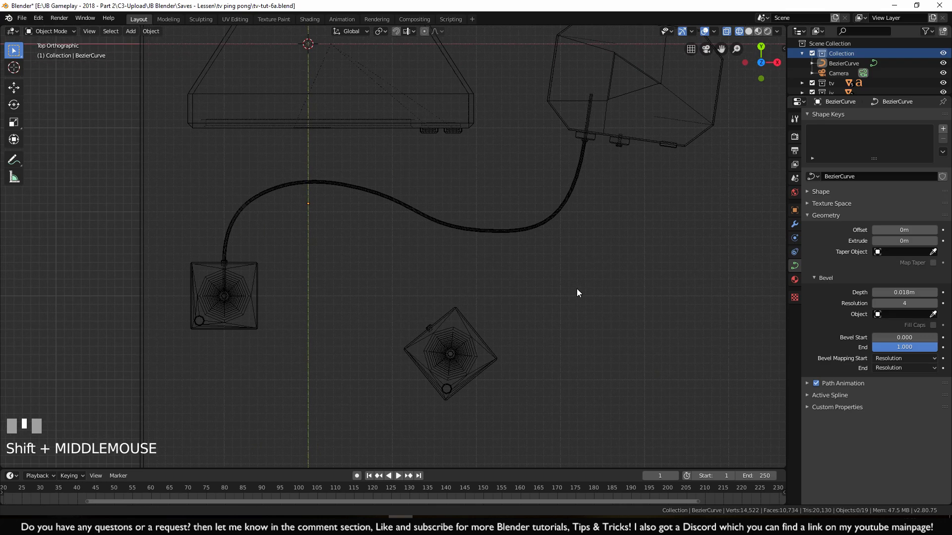
Select the cable's three middle control points in Edit Mode and view them from the right side
click(516, 233)
key(Tab)
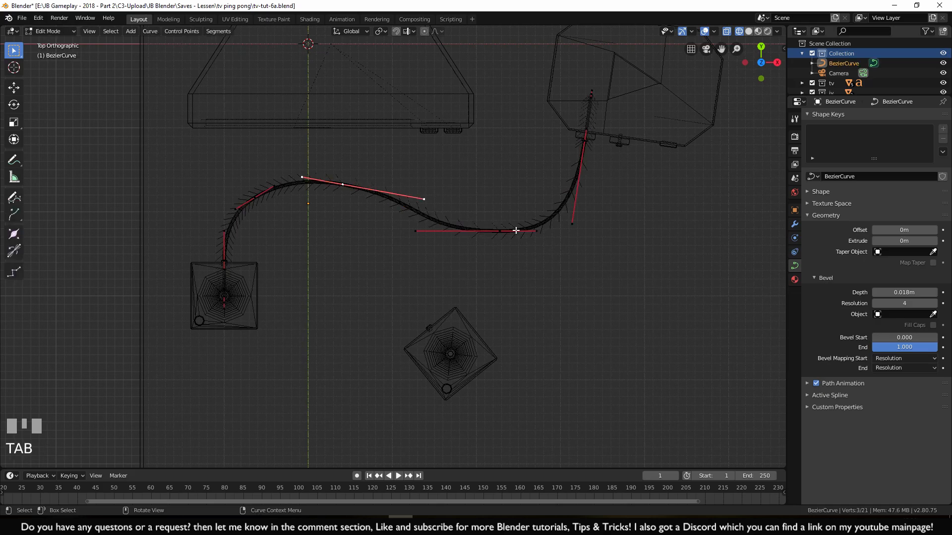
key(KP_3)
click(516, 230)
middle_drag(515, 230, 535, 276)
scroll(433, 222, down, 2)
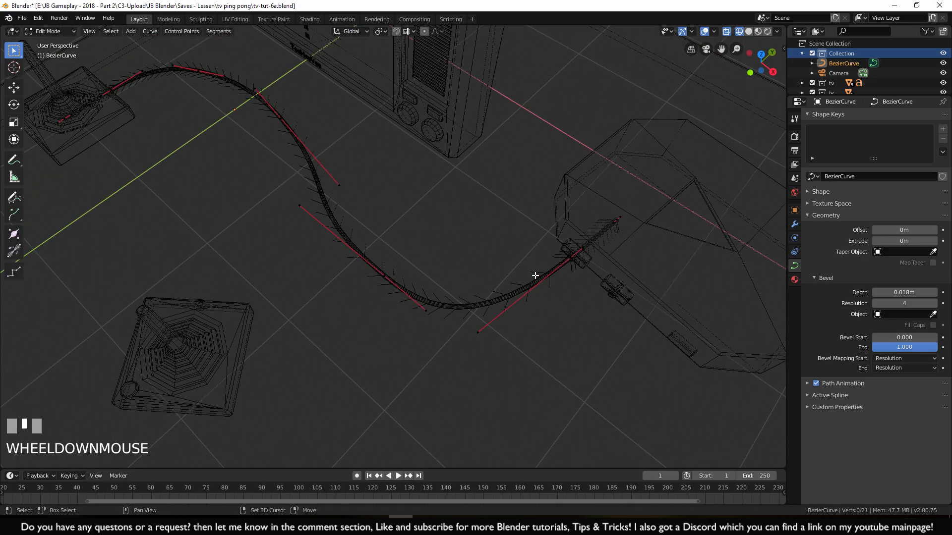
shift+click(383, 276)
shift+click(281, 116)
shift+click(199, 71)
mouse_move(437, 344)
middle_down()
mouse_move(382, 299)
mouse_move(393, 289)
mouse_move(426, 298)
middle_up()
key(KP_3)
scroll(394, 292, up, 2)
scroll(430, 342, up, 2)
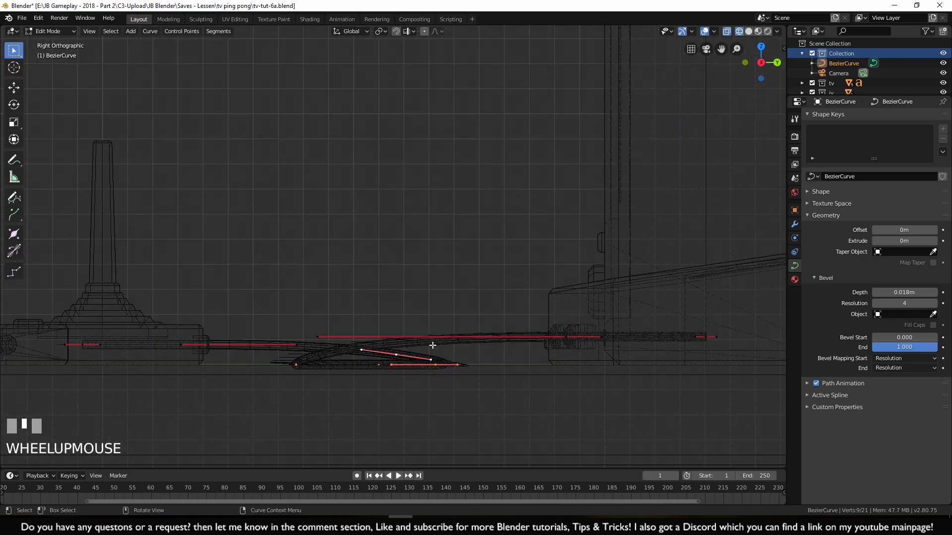
Raise the three selected control points along Z with solid shading so the cable's underside rests on the floor
key(z)
click(500, 344)
mouse_move(445, 364)
shift+middle_down()
mouse_move(505, 279)
mouse_move(509, 243)
mouse_move(402, 272)
shift+middle_up()
scroll(509, 243, up, 3)
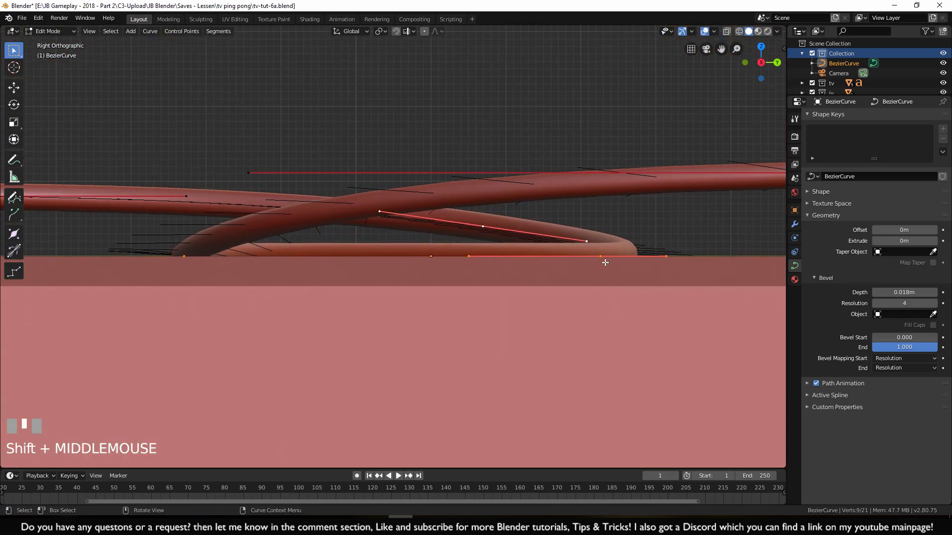
key(g)
key(z)
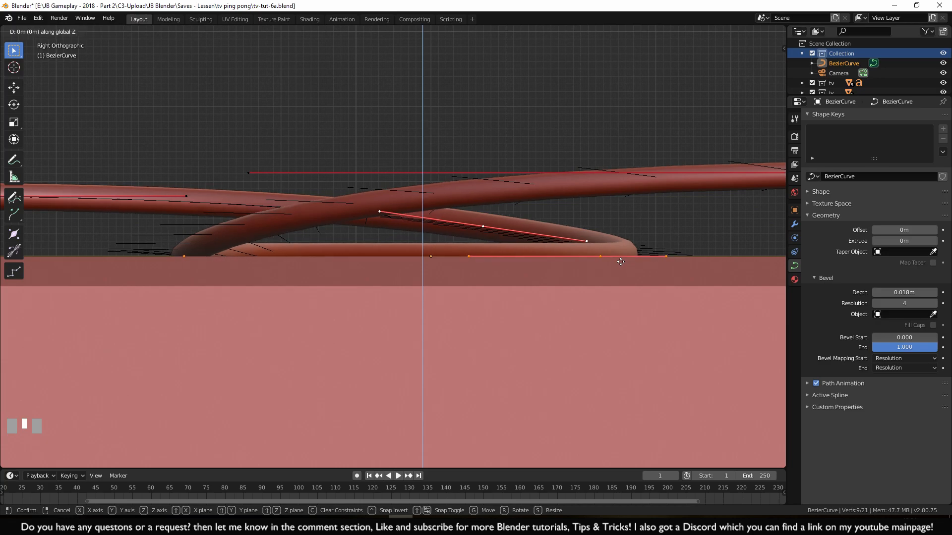
ctrl+click(622, 246)
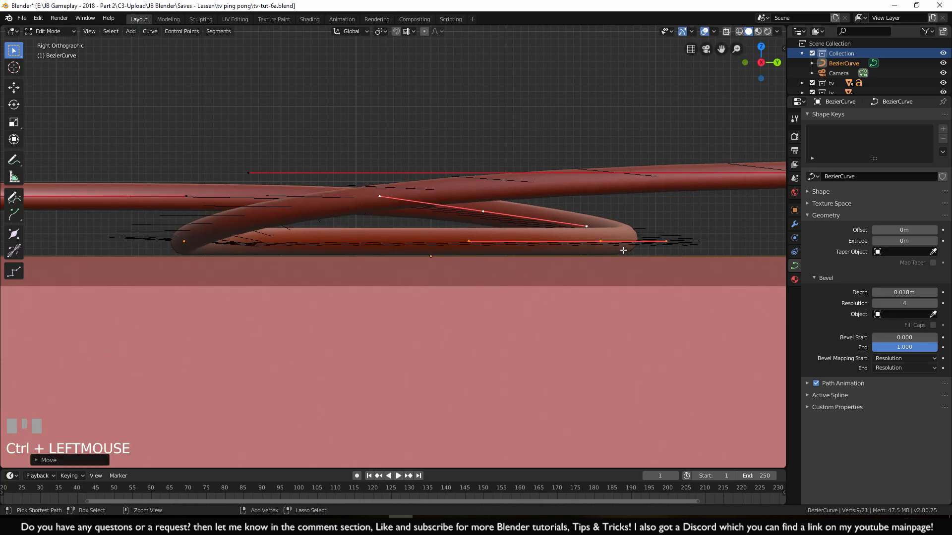
scroll(628, 265, up, 3)
scroll(490, 260, up, 4)
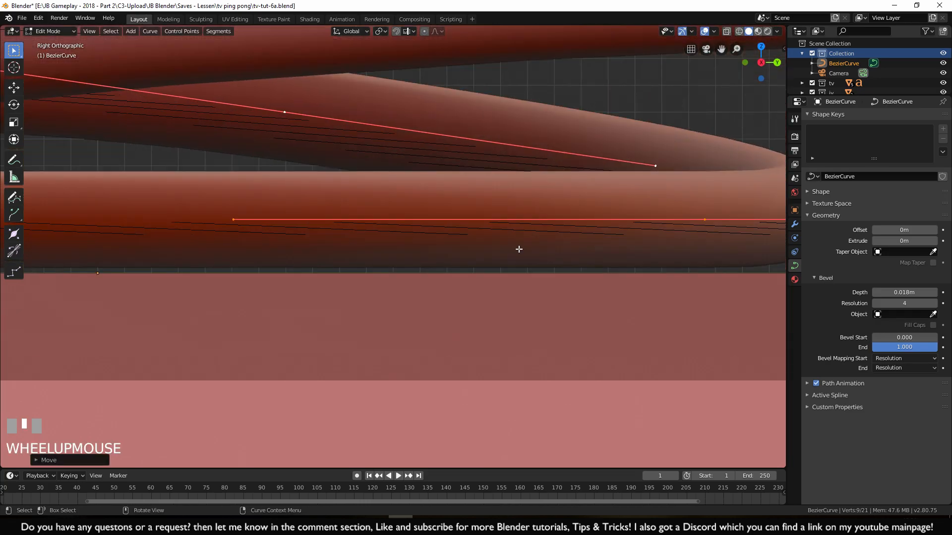
Lower the three selected control points along global Z by about 0.0017 m so the cable's underside meets the floor
shift+middle_drag(519, 249, 461, 254)
key(g)
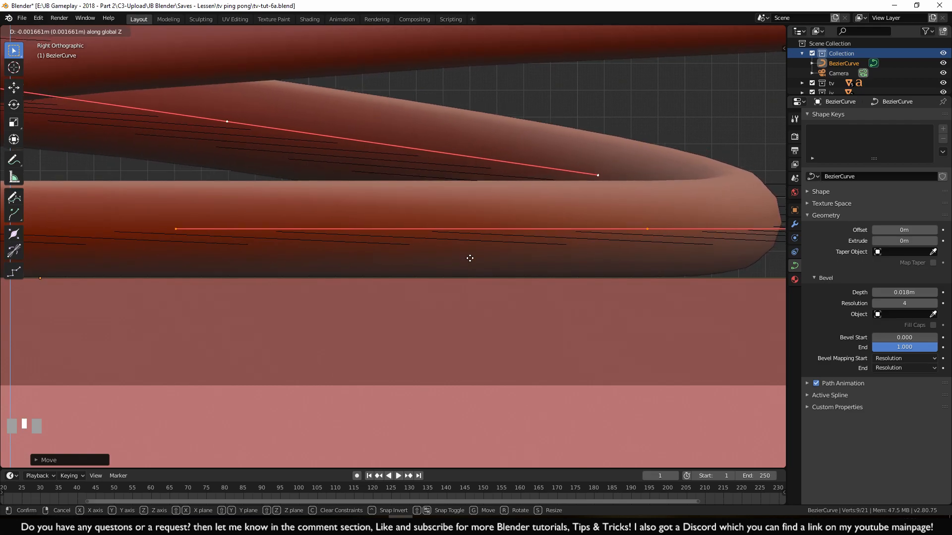
click(470, 259)
scroll(473, 252, down, 3)
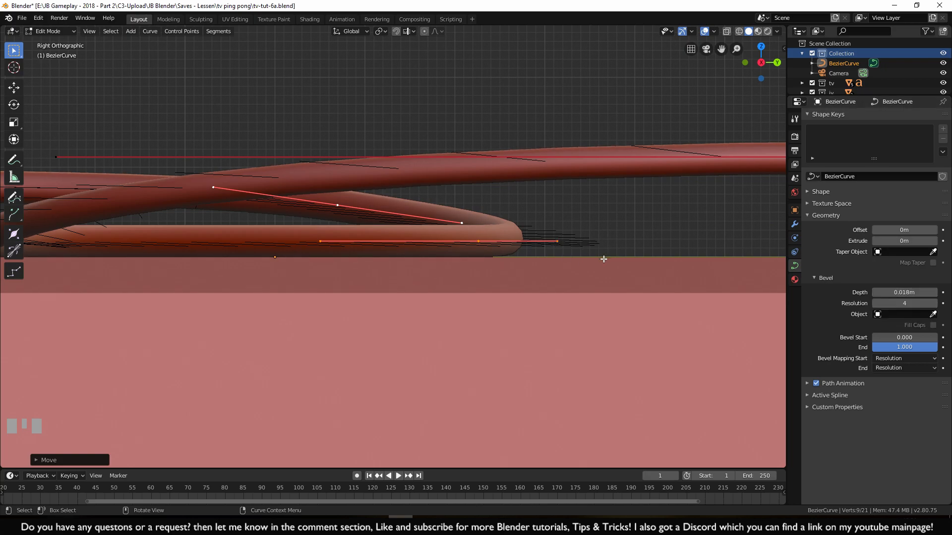
Examine from the right side how the cable's bend rests on the floor along its length
scroll(496, 297, down, 2)
scroll(507, 291, up, 2)
shift+middle_drag(508, 291, 495, 276)
scroll(354, 288, up, 2)
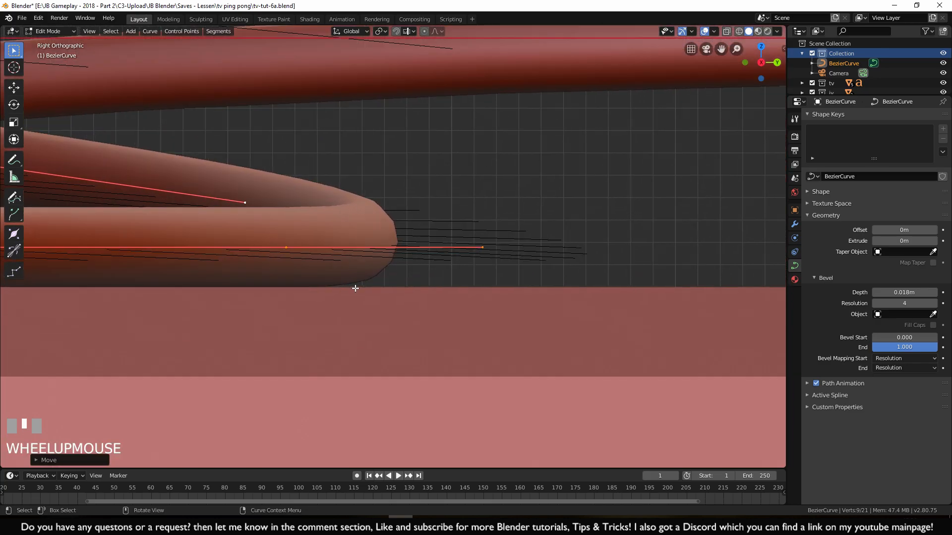
scroll(353, 288, up, 1)
scroll(407, 218, down, 4)
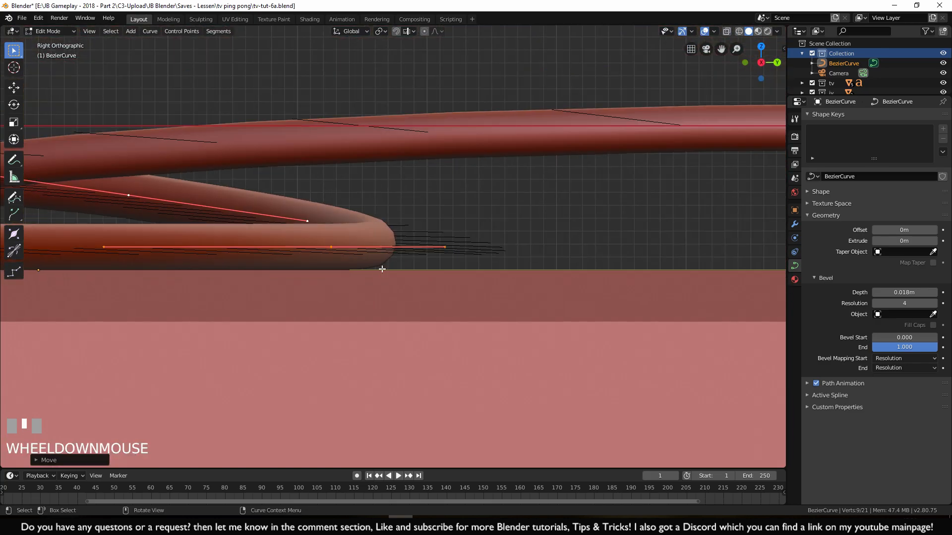
shift+middle_drag(361, 274, 534, 272)
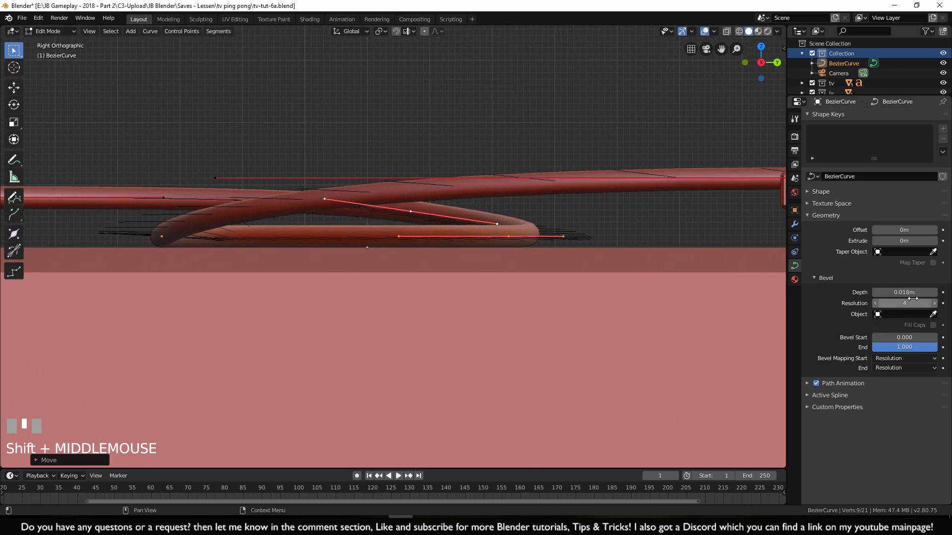
shift+middle_drag(548, 263, 459, 254)
scroll(460, 254, up, 5)
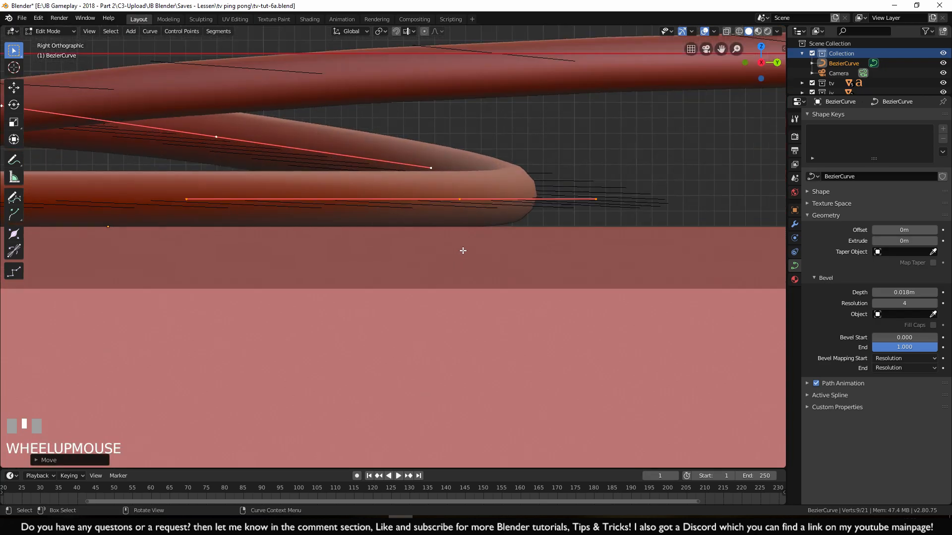
scroll(479, 232, down, 6)
Leave Edit Mode, deselect the cable and view it together with the TV, joysticks and console in perspective
middle_drag(385, 293, 479, 304)
scroll(479, 304, down, 8)
key(Tab)
click(694, 207)
middle_drag(694, 206, 520, 228)
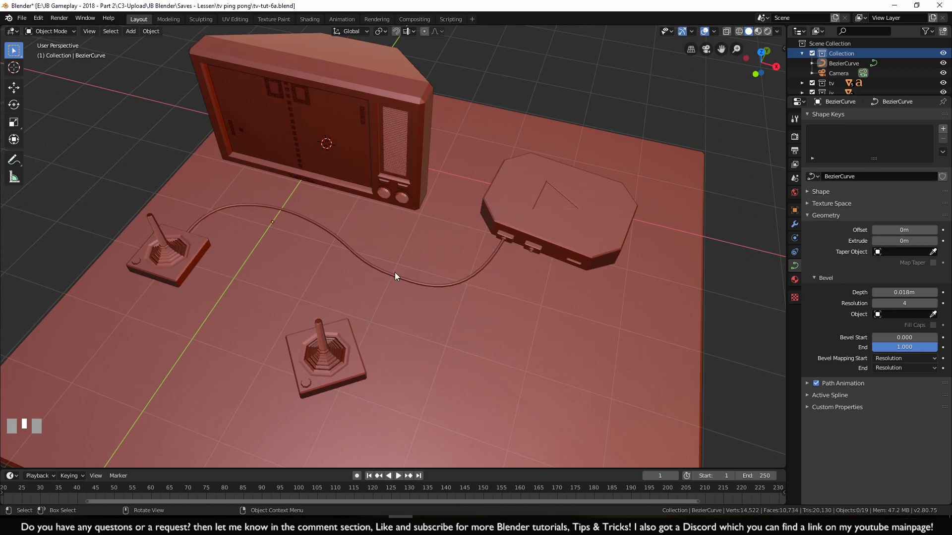
In the top view, edit the cable and move its lower-bend control point about 0.04 m in X and -0.17 m in Y
key(KP_7)
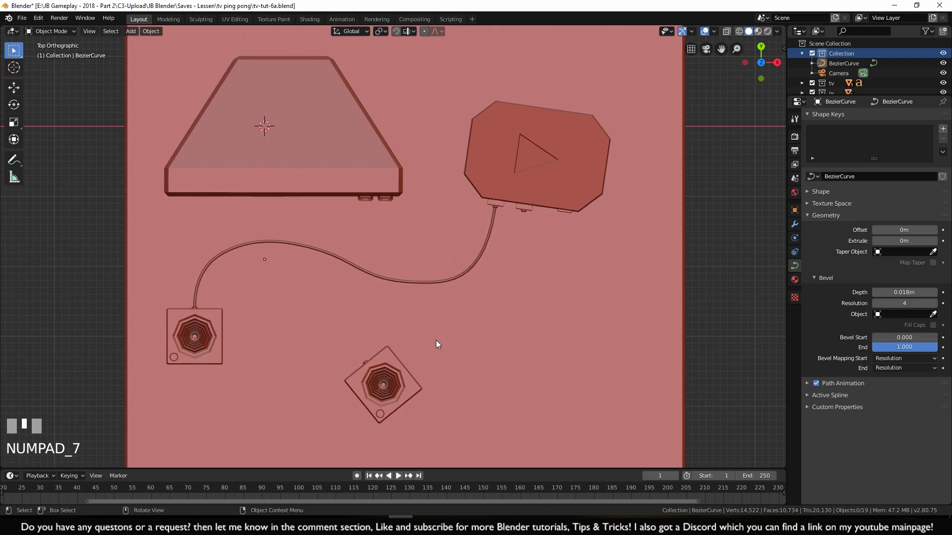
shift+middle_drag(473, 304, 450, 284)
scroll(450, 283, up, 3)
click(485, 266)
key(Tab)
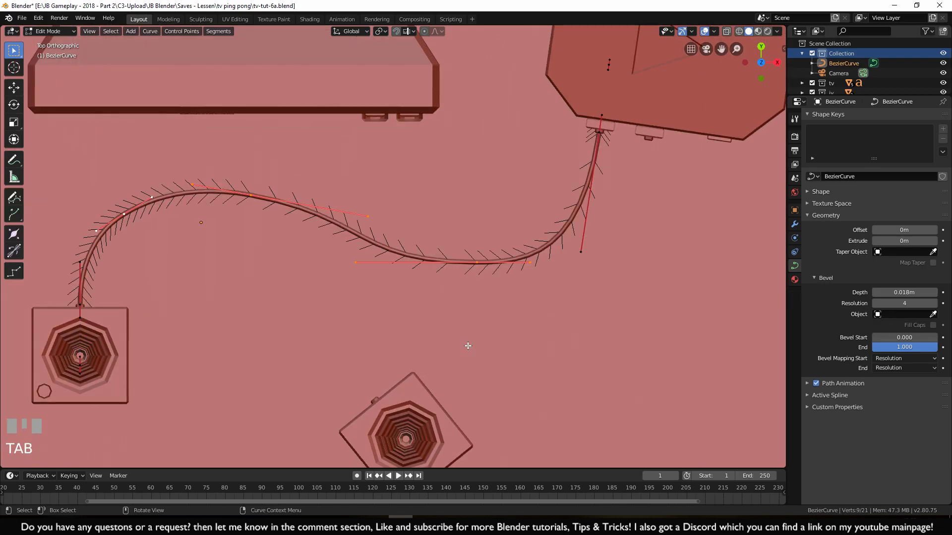
click(476, 264)
key(g)
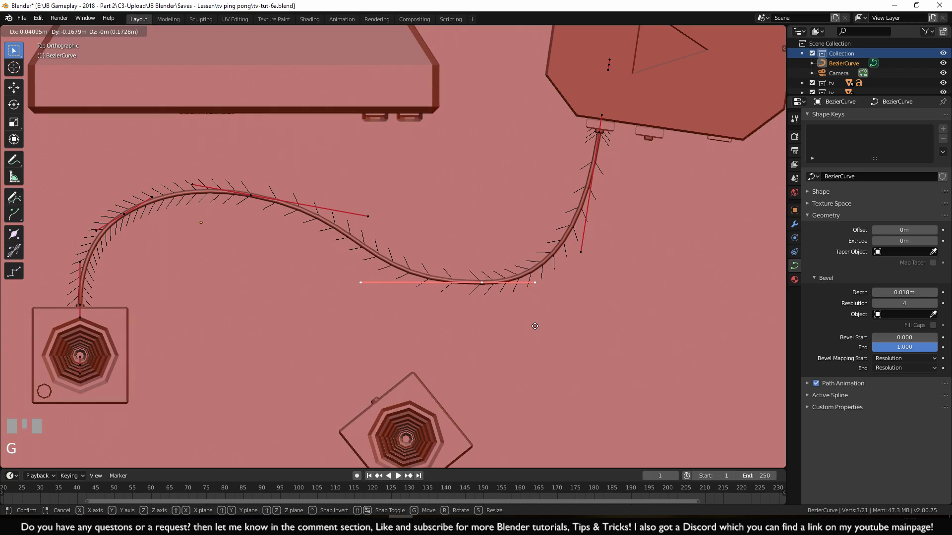
click(535, 326)
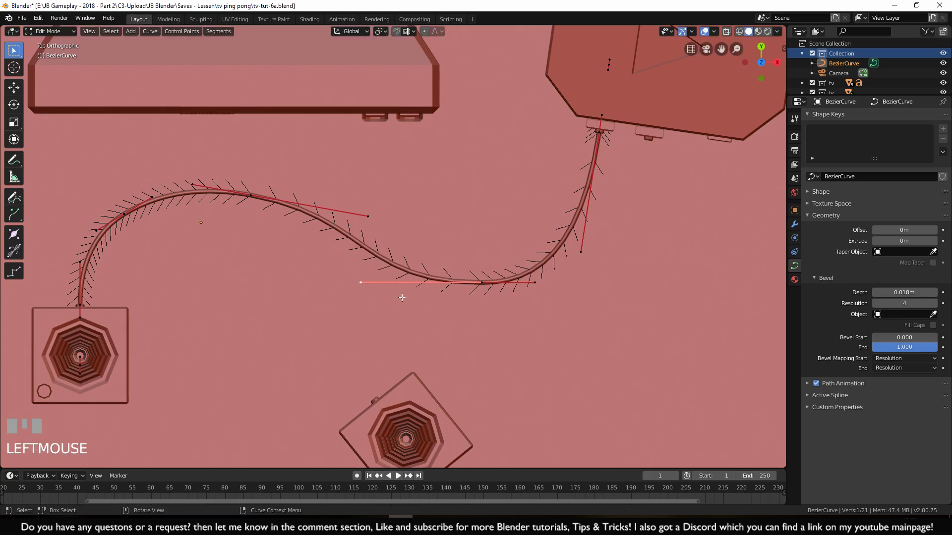
Move the lower bend's left handle about 0.29 m in X and 0.03 m in Y, leave Edit Mode and check the whole curve
key(g)
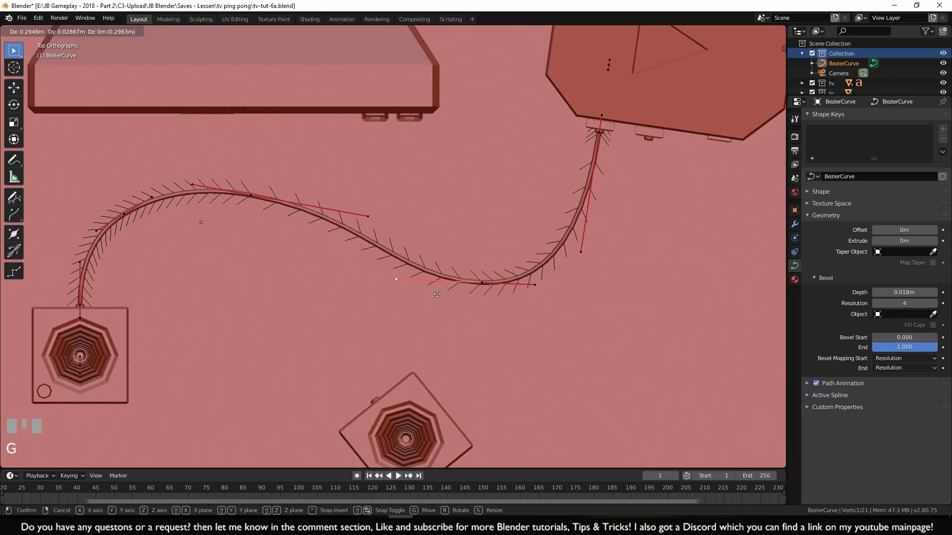
click(437, 294)
key(Tab)
click(505, 326)
scroll(504, 325, down, 4)
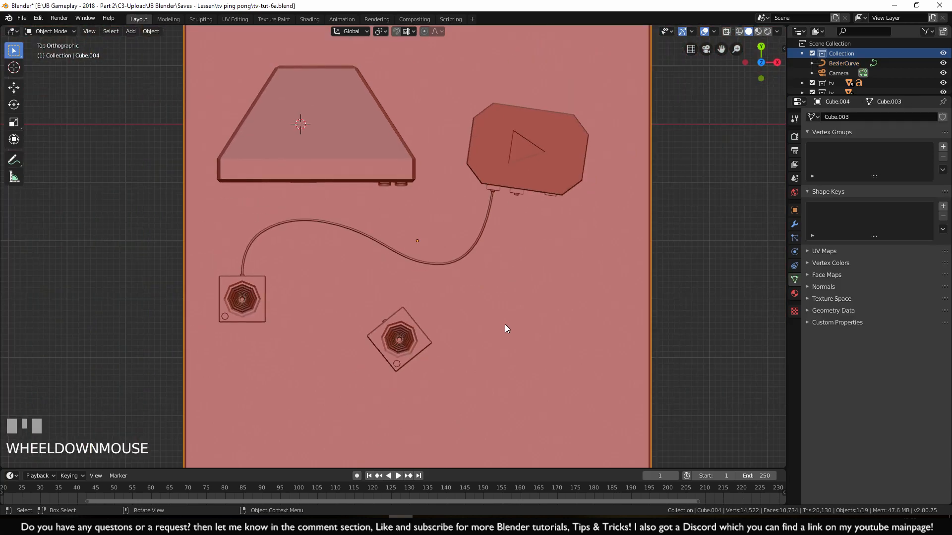
scroll(505, 325, up, 3)
scroll(528, 331, down, 2)
click(407, 267)
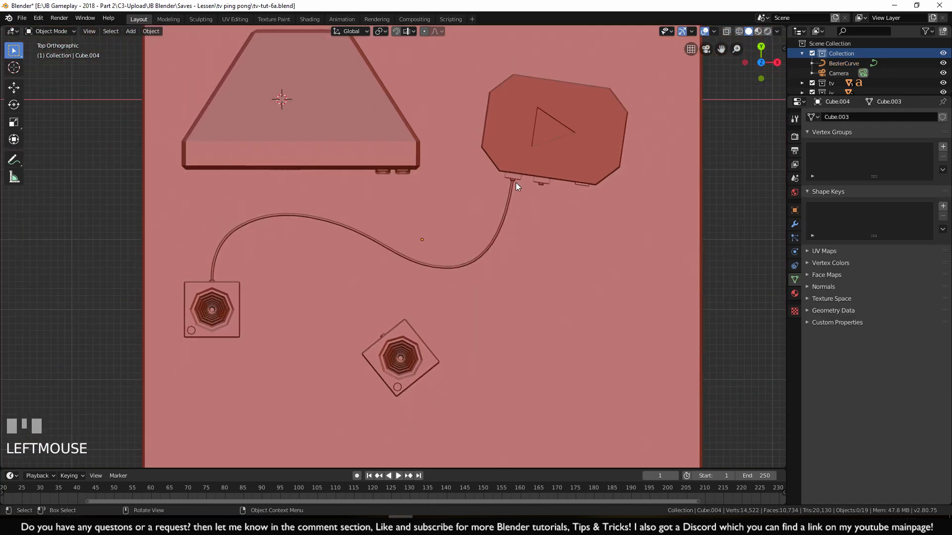
shift+middle_drag(530, 326, 505, 304)
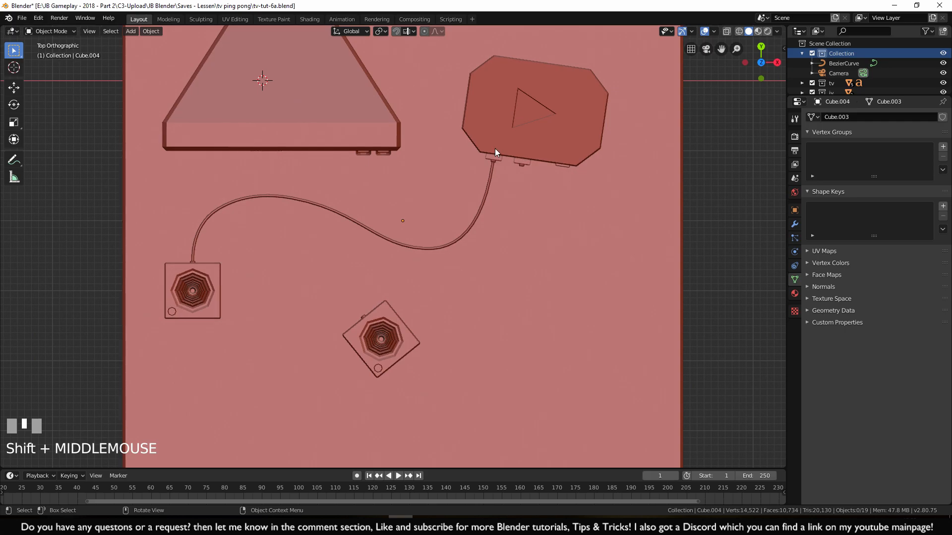
Duplicate the cable and place the copy about 0.33 m in X and -0.5 m in Y away, ending at the console's second port
click(452, 245)
shift+middle_drag(465, 243, 398, 292)
scroll(427, 236, up, 3)
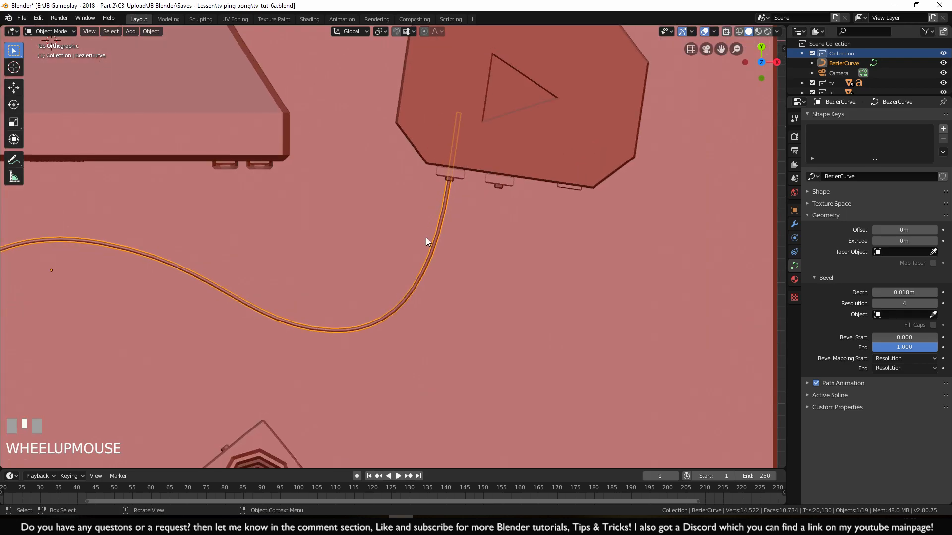
scroll(426, 237, down, 2)
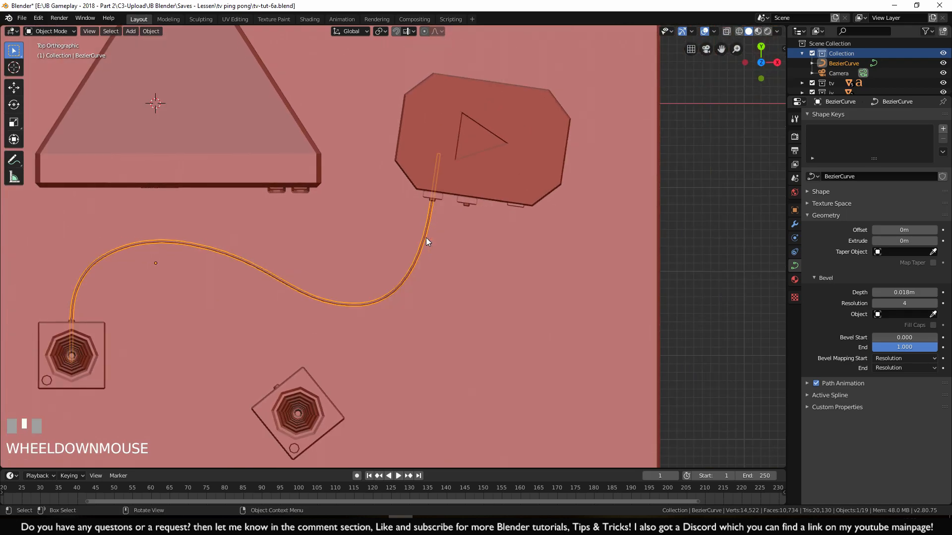
key(shift+d)
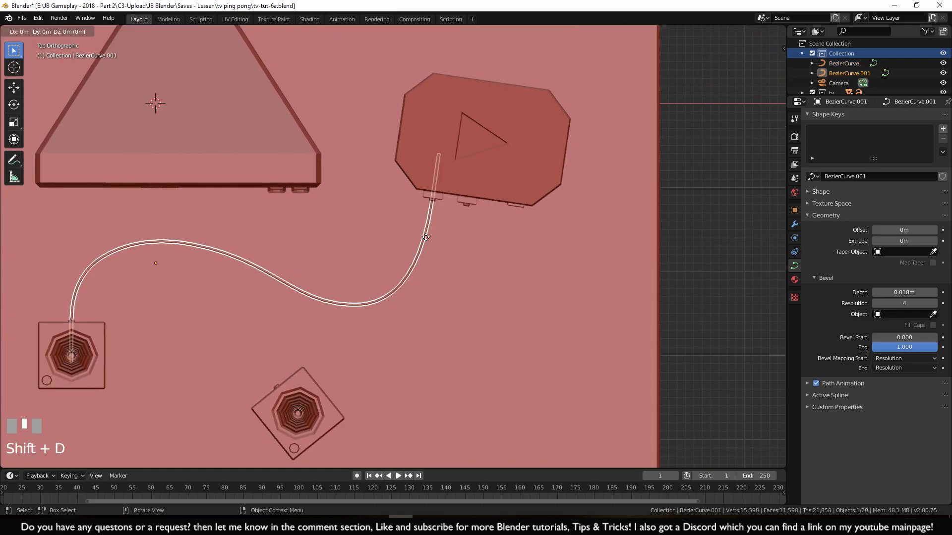
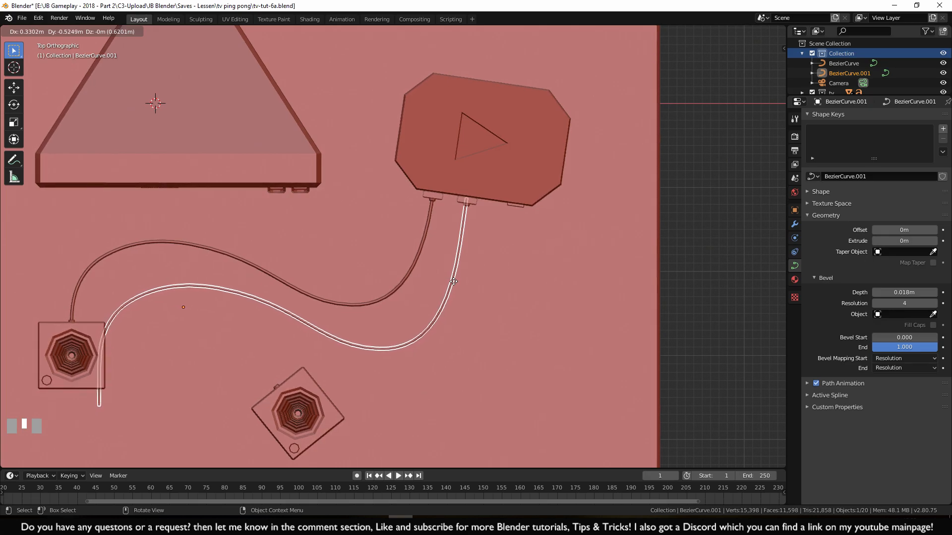
click(454, 284)
Box-select the copied cable's control points at the console end in Edit Mode and display the scene in wireframe
key(Tab)
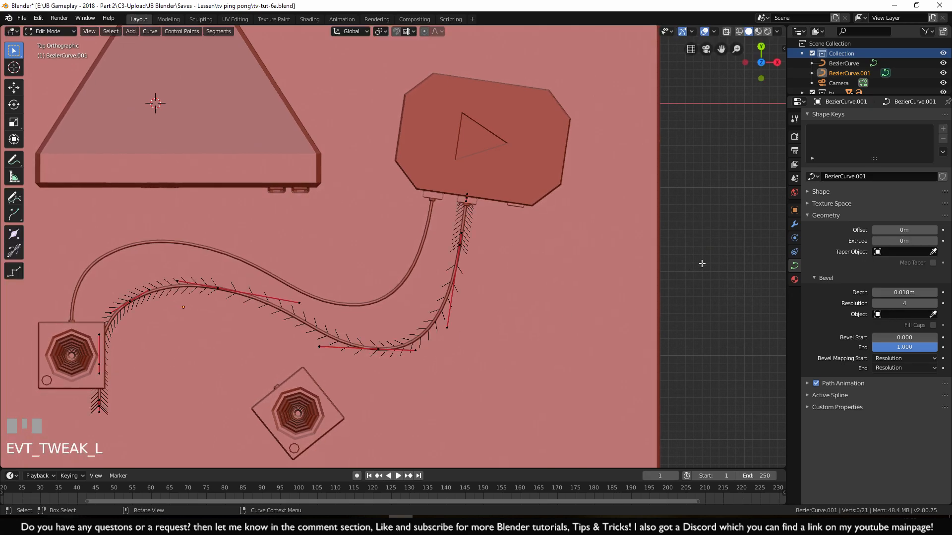
scroll(601, 266, up, 2)
key(b)
scroll(472, 273, up, 2)
mouse_move(472, 300)
shift+middle_down()
mouse_move(461, 291)
mouse_move(409, 302)
shift+middle_up()
scroll(456, 291, up, 2)
key(z)
click(429, 295)
scroll(415, 303, down, 1)
Move the selected end points into the console so the cable runs through the second port's plug, leave Edit Mode and deselect
key(g)
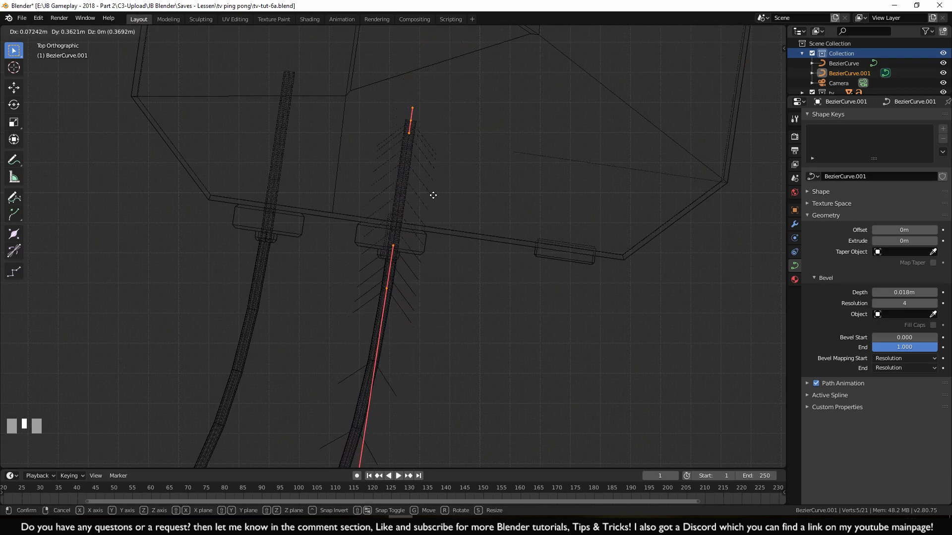
click(497, 174)
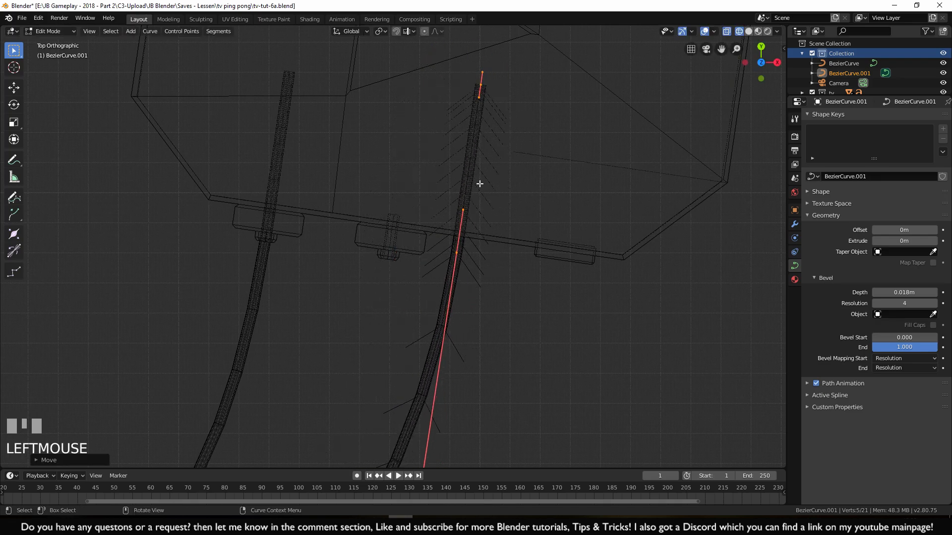
scroll(457, 239, up, 5)
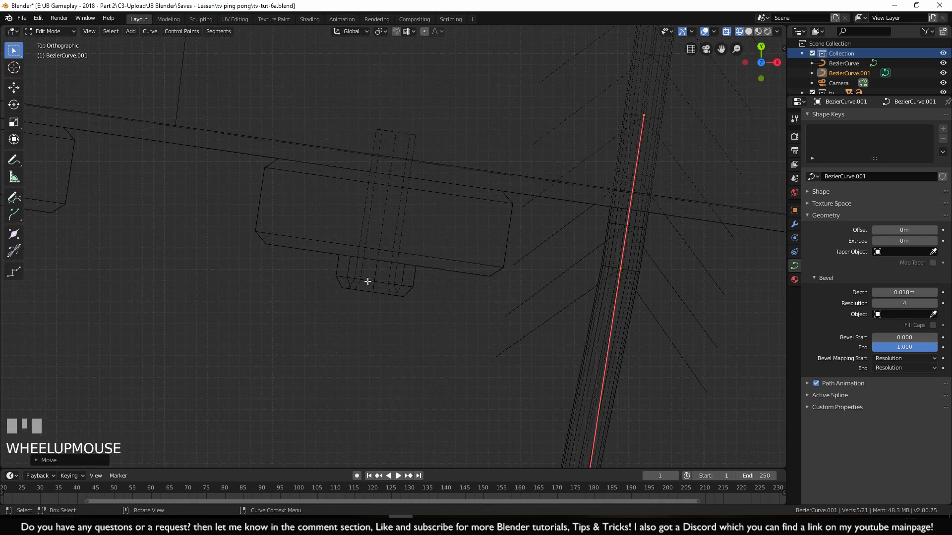
key(g)
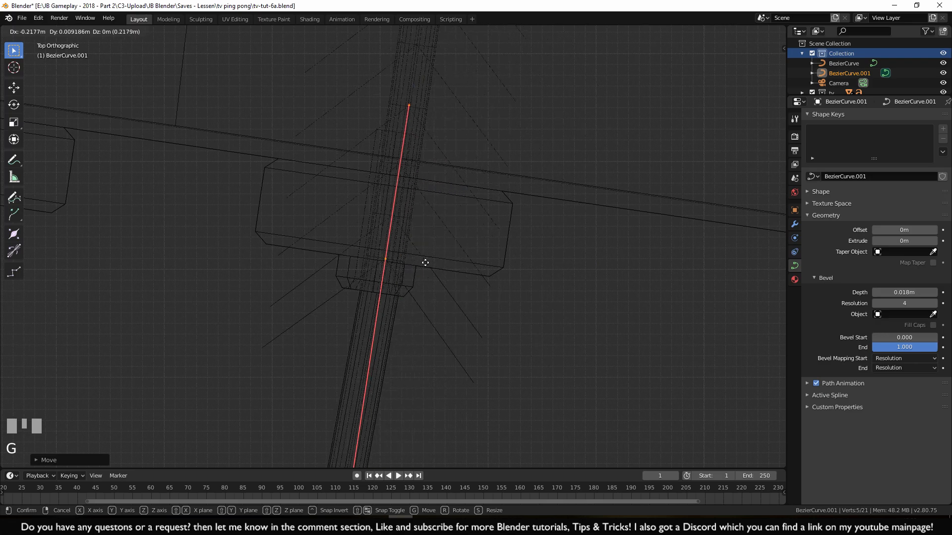
click(417, 283)
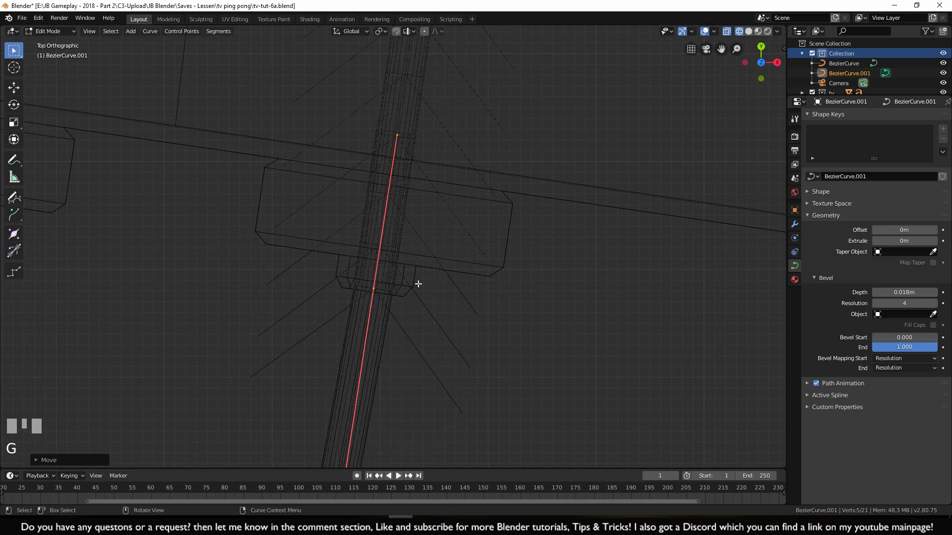
scroll(467, 312, down, 6)
shift+middle_drag(475, 340, 539, 233)
key(Tab)
click(680, 276)
Inspect in wireframe how both cables enter the console's ports, from the front and the right side
scroll(369, 294, up, 6)
shift+middle_drag(367, 356, 402, 286)
scroll(388, 328, up, 3)
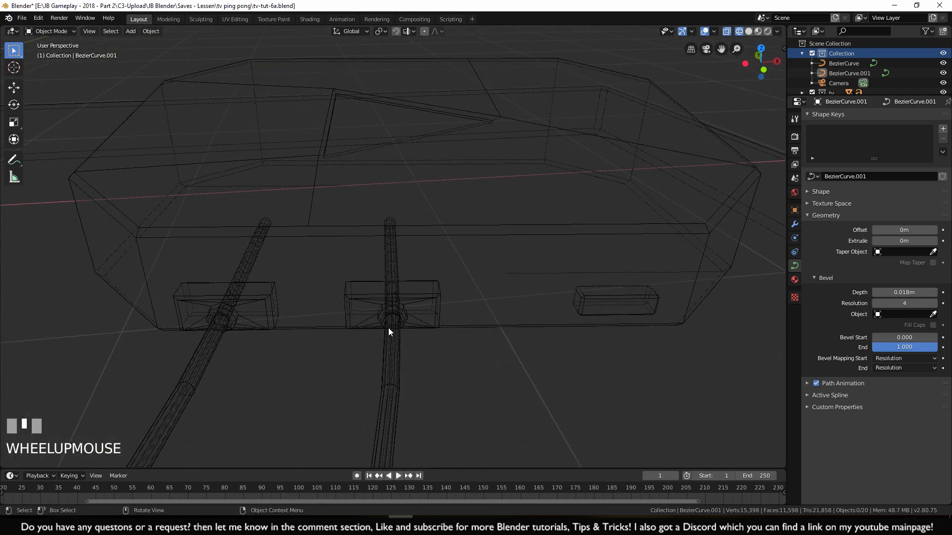
key(KP_3)
shift+scroll(378, 303, down, 3)
shift+middle_drag(378, 303, 270, 206)
scroll(540, 340, up, 4)
shift+middle_drag(539, 340, 453, 277)
scroll(511, 291, up, 2)
shift+middle_drag(510, 290, 478, 287)
scroll(430, 285, down, 2)
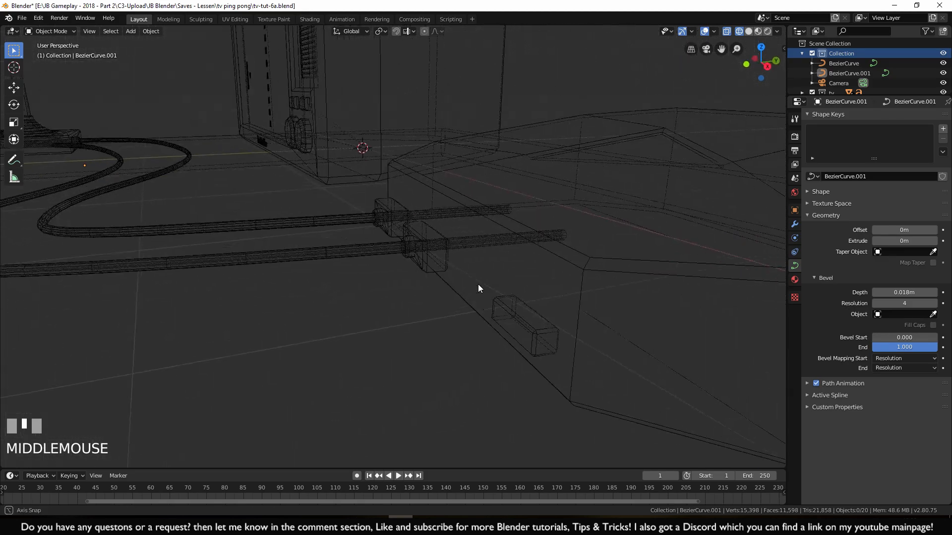
Examine the second cable's centring inside its port plug in close-up perspective, right and front wireframe views
scroll(570, 297, up, 4)
scroll(551, 341, up, 3)
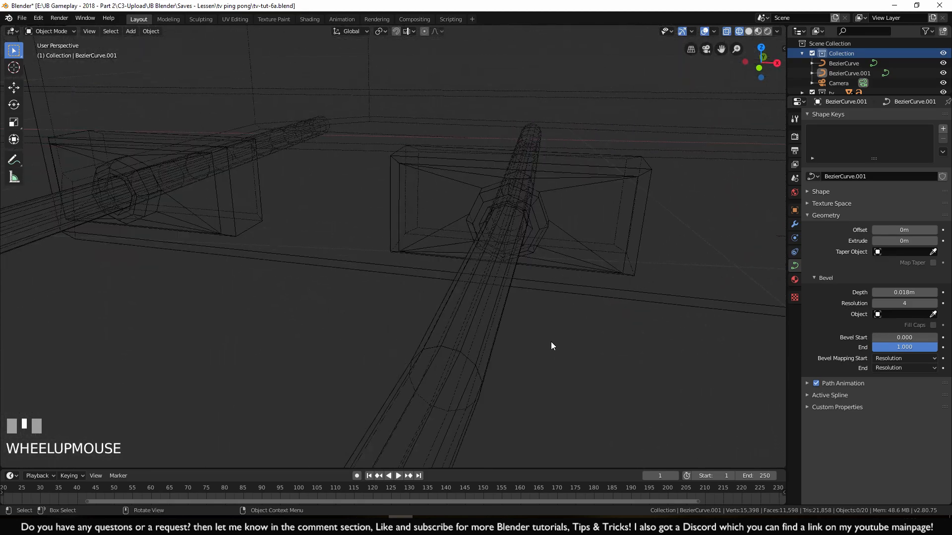
middle_drag(551, 341, 574, 345)
scroll(437, 199, down, 1)
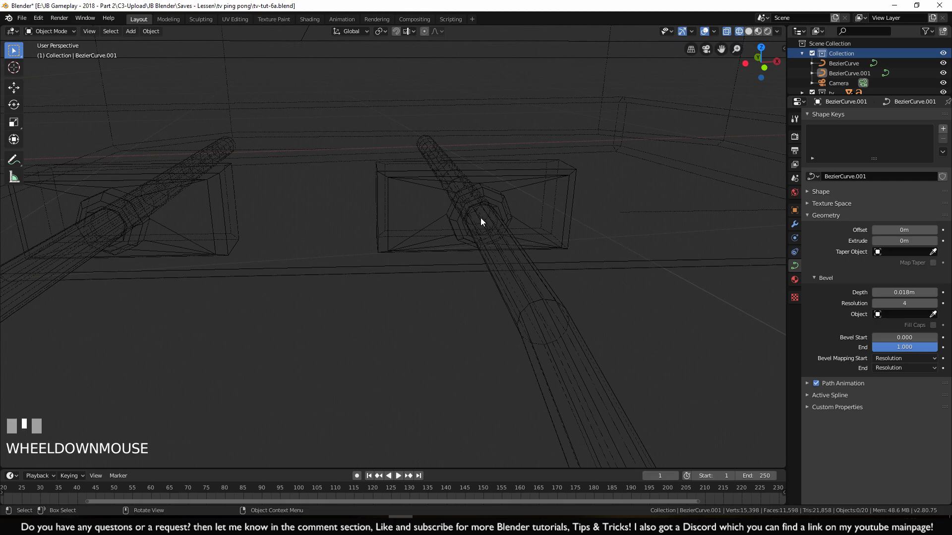
middle_drag(315, 210, 266, 189)
key(KP_3)
scroll(463, 263, down, 1)
scroll(463, 263, up, 2)
shift+middle_drag(464, 263, 532, 275)
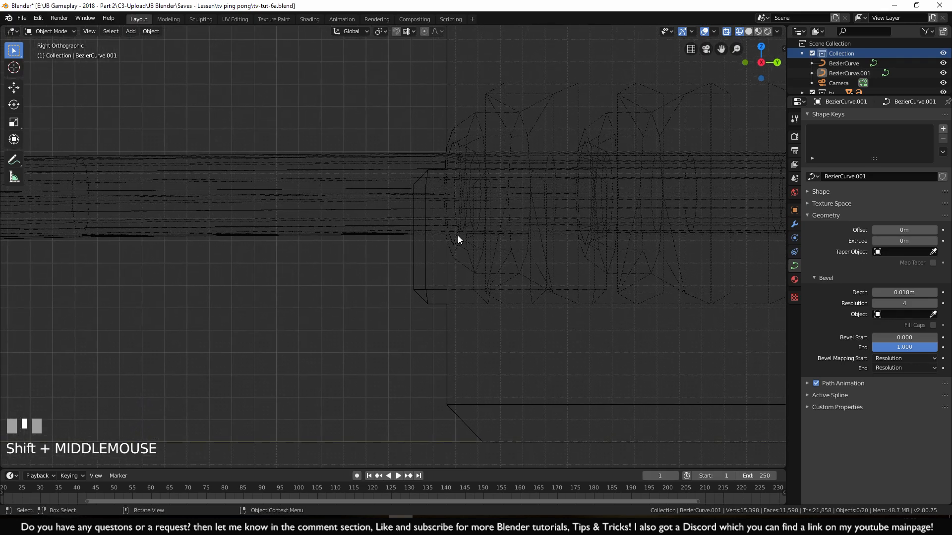
key(KP_1)
shift+middle_drag(601, 202, 505, 255)
scroll(472, 238, down, 3)
scroll(481, 231, up, 3)
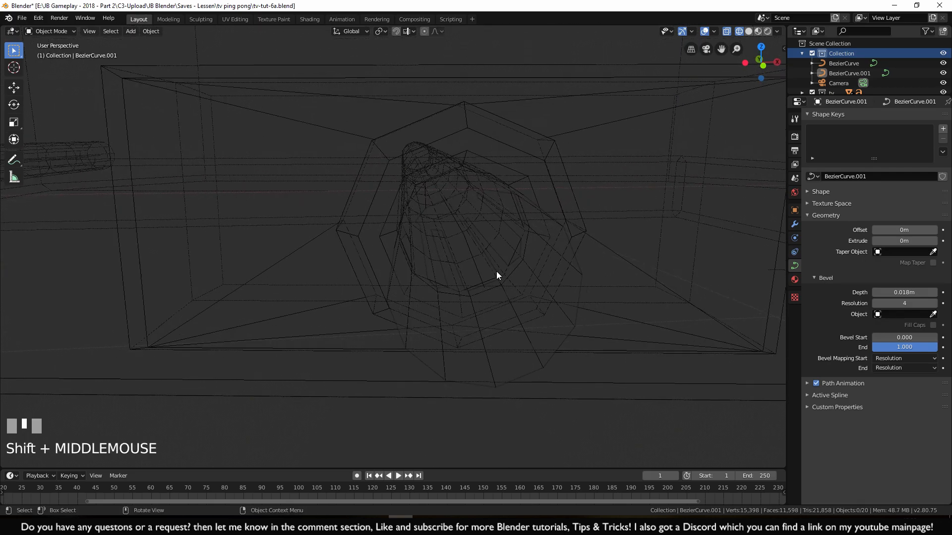
Switch to solid shading and check both cables' fit in the console's plugs from several angles
key(z)
click(565, 275)
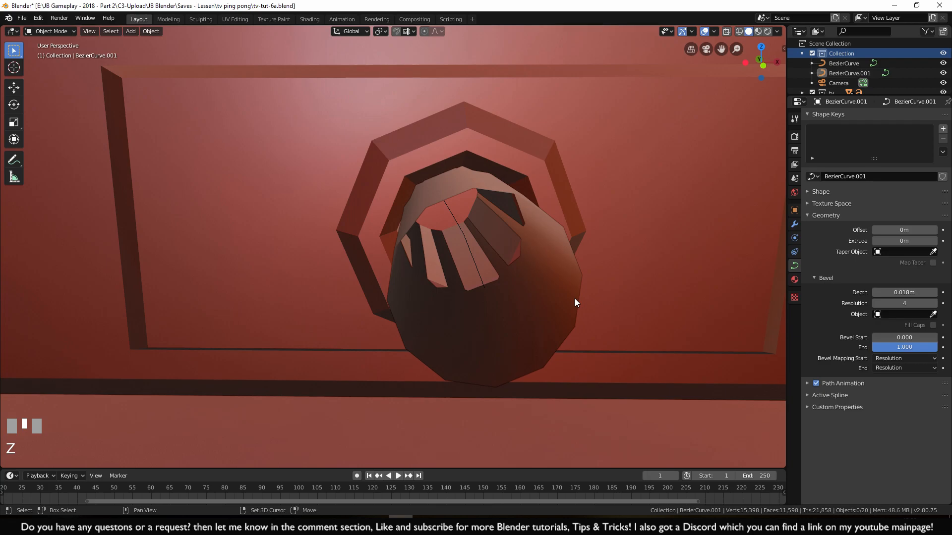
middle_drag(512, 310, 432, 230)
middle_drag(430, 278, 471, 357)
scroll(472, 357, down, 5)
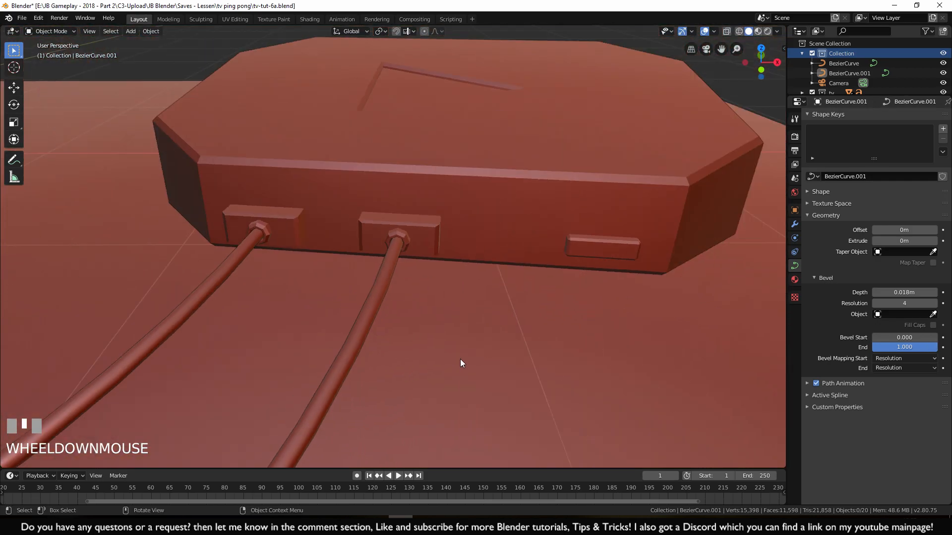
scroll(460, 358, down, 5)
scroll(395, 248, up, 6)
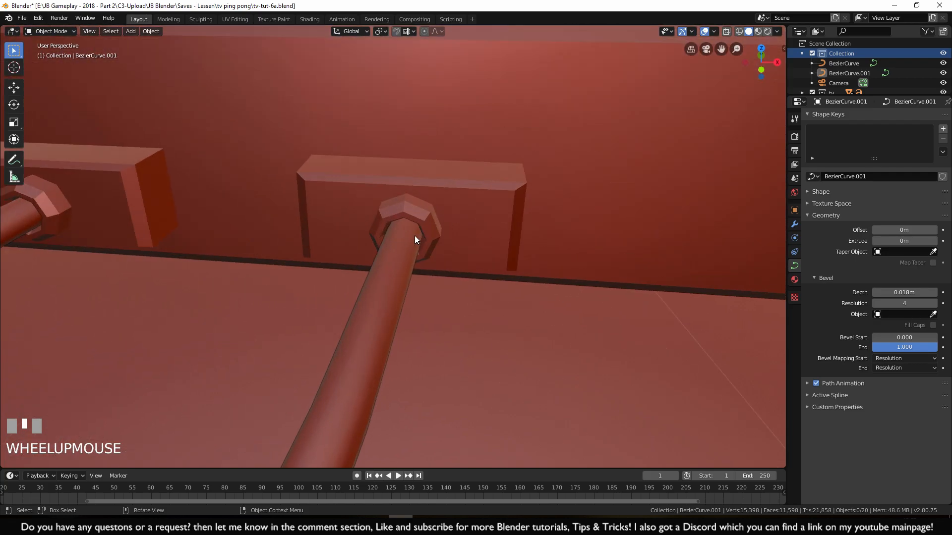
Open the console's second port plug mesh in Edit Mode and box-select its round cable collar in wireframe shading
click(429, 225)
key(Tab)
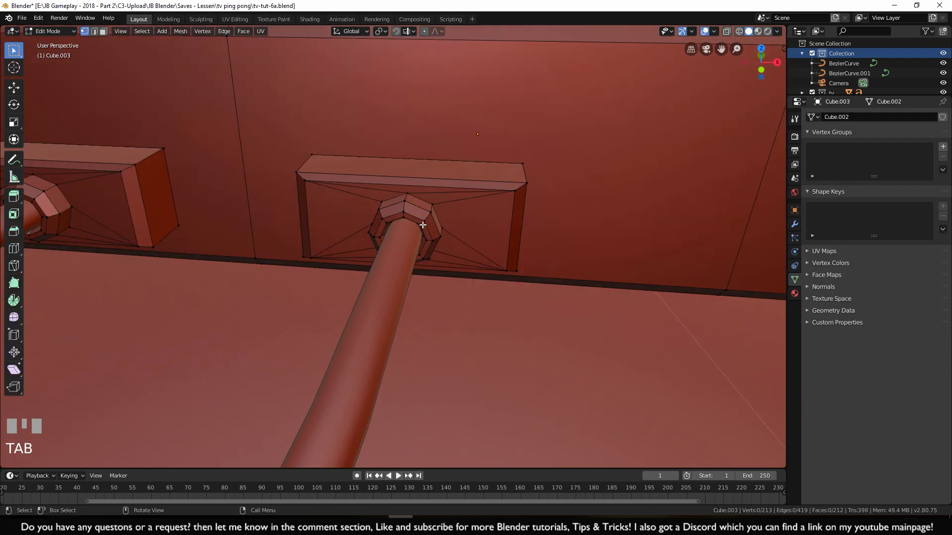
middle_drag(346, 216, 266, 203)
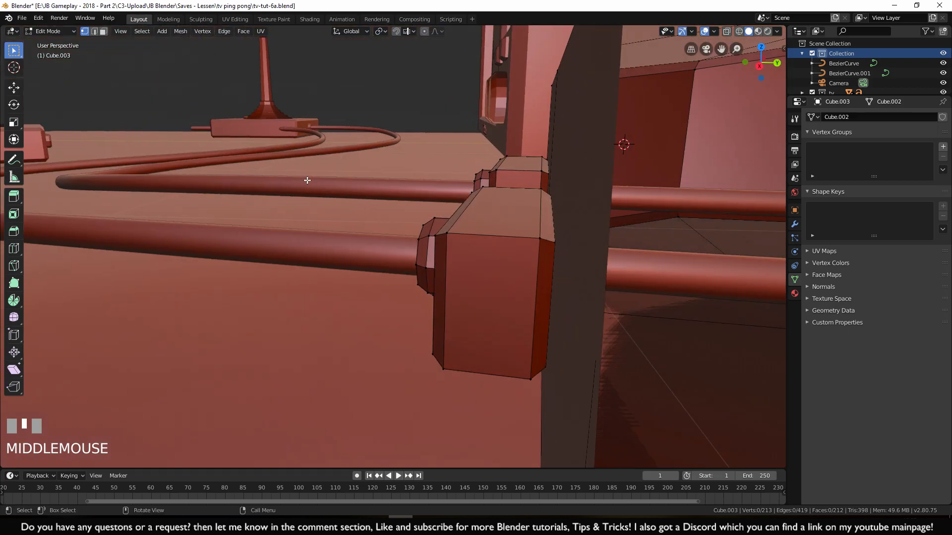
middle_drag(316, 120, 437, 142)
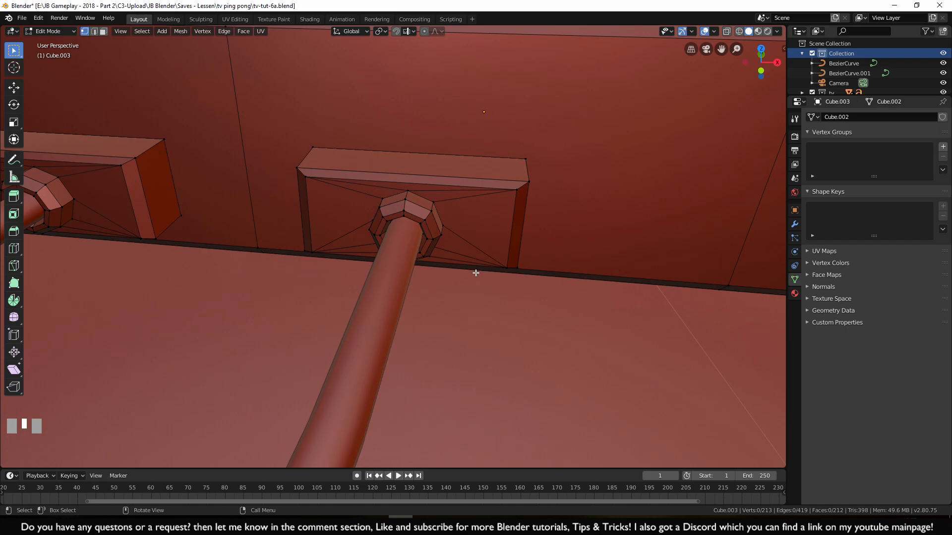
key(z)
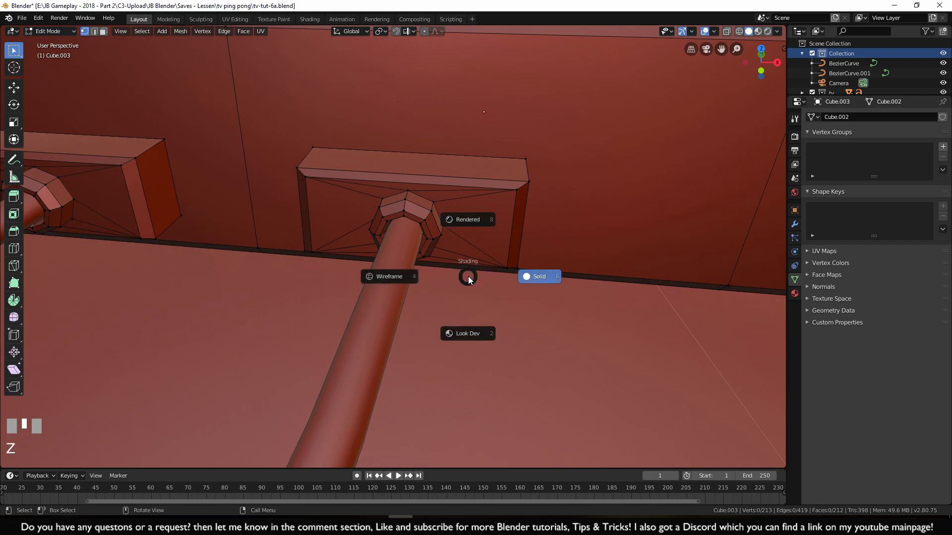
click(380, 278)
scroll(386, 164, up, 2)
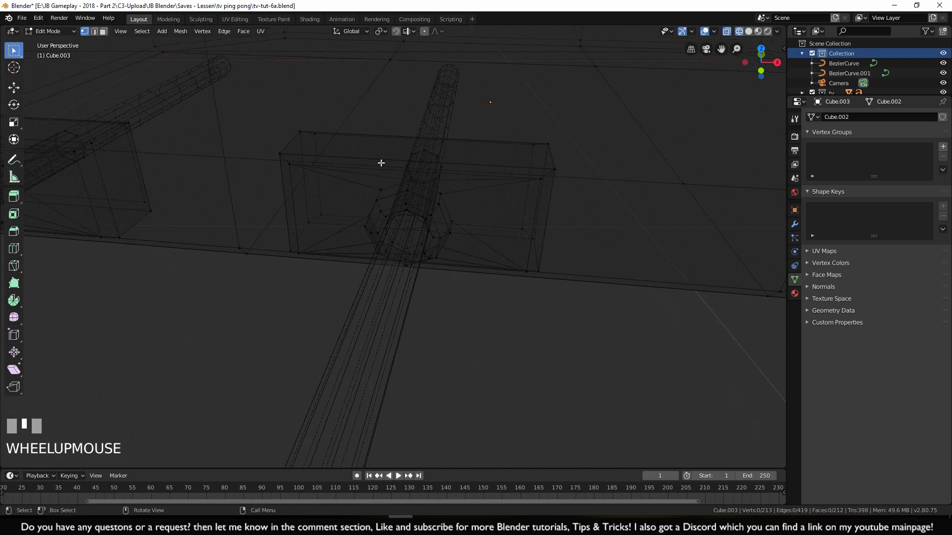
drag(347, 169, 378, 201)
middle_drag(378, 202, 221, 285)
mouse_move(332, 289)
middle_down()
mouse_move(212, 276)
mouse_move(187, 293)
mouse_move(329, 276)
middle_up()
key(b)
drag(347, 103, 454, 267)
middle_drag(454, 268, 514, 302)
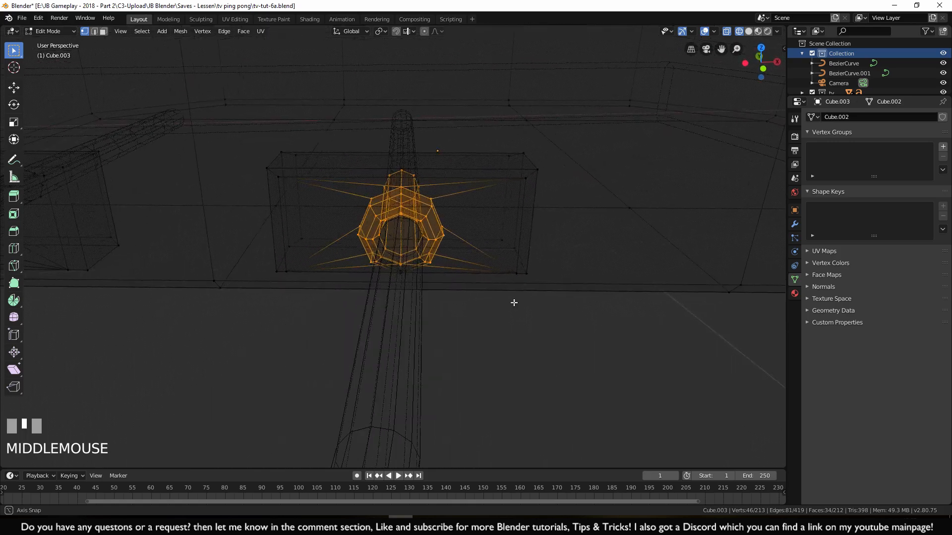
Box-select the whole collar around the second cable again, including its missed vertices, and return to solid shading
scroll(440, 200, up, 4)
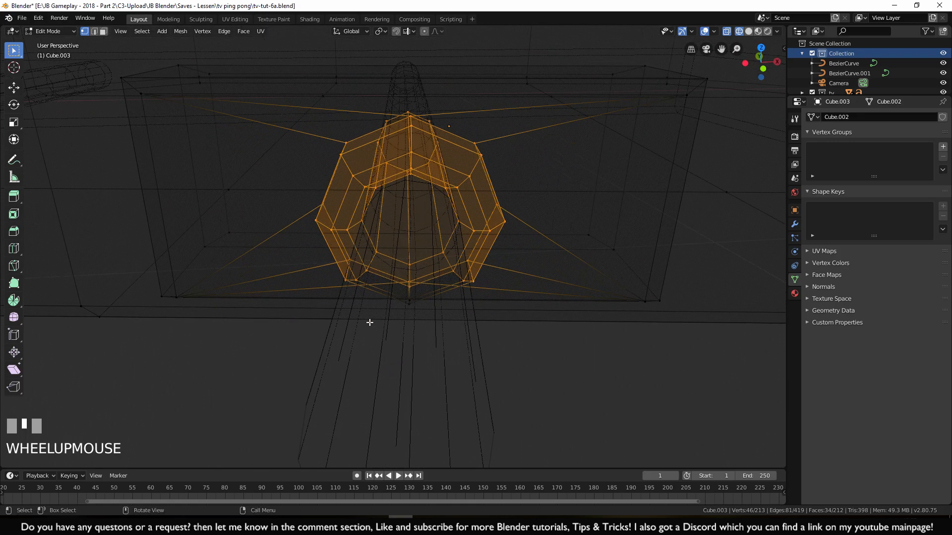
scroll(355, 327, down, 3)
key(b)
drag(341, 114, 473, 314)
mouse_move(474, 313)
middle_down()
mouse_move(418, 210)
mouse_move(465, 198)
mouse_move(478, 251)
mouse_move(461, 269)
middle_up()
key(z)
click(493, 296)
scroll(494, 297, up, 2)
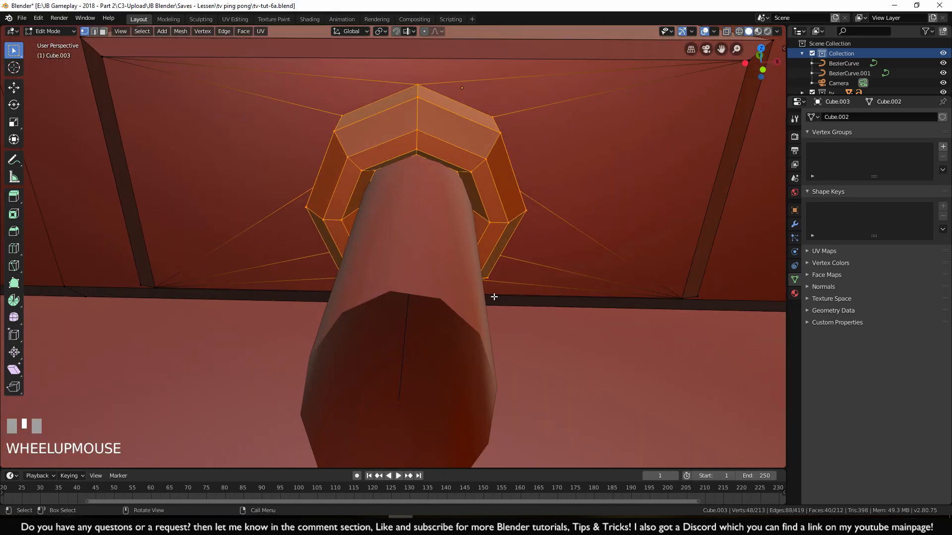
scroll(494, 296, down, 3)
middle_drag(494, 296, 556, 288)
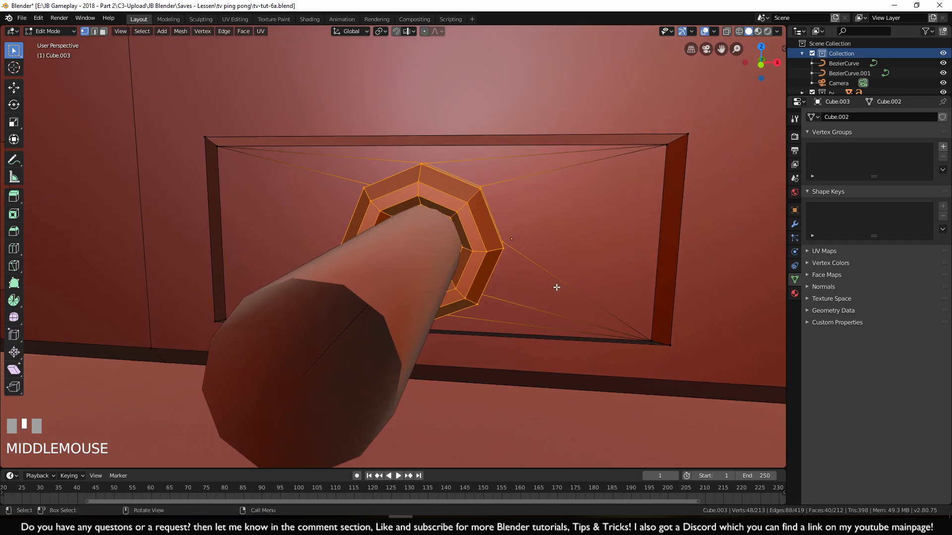
Try to scale up the selected collar around the cable, check it from the front and leave Edit Mode
key(s)
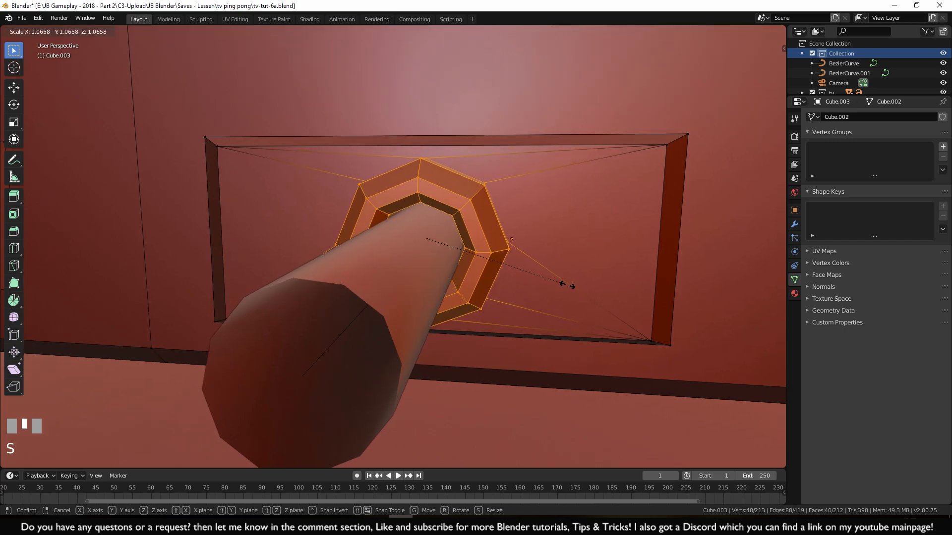
key(Escape)
scroll(522, 297, up, 3)
middle_drag(518, 329, 597, 313)
key(s)
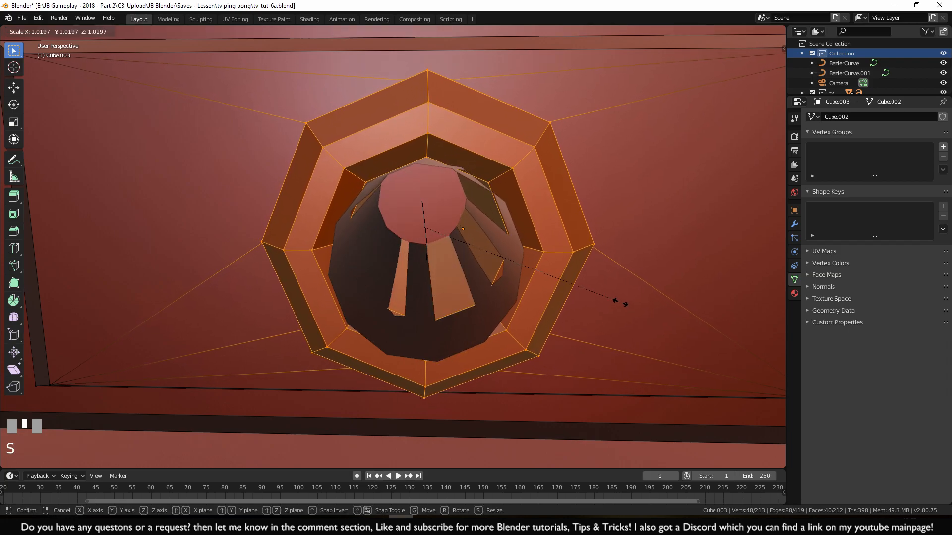
key(Escape)
middle_drag(502, 293, 379, 296)
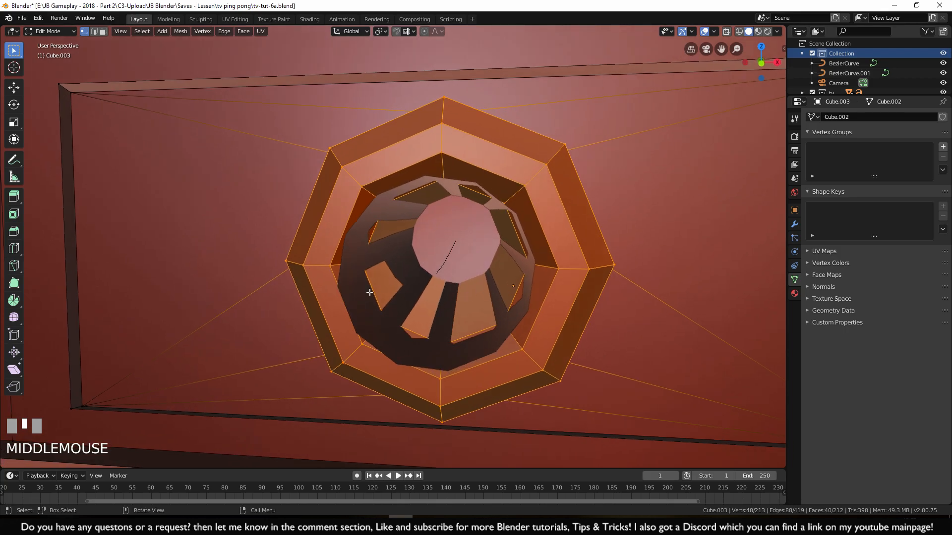
scroll(489, 259, down, 8)
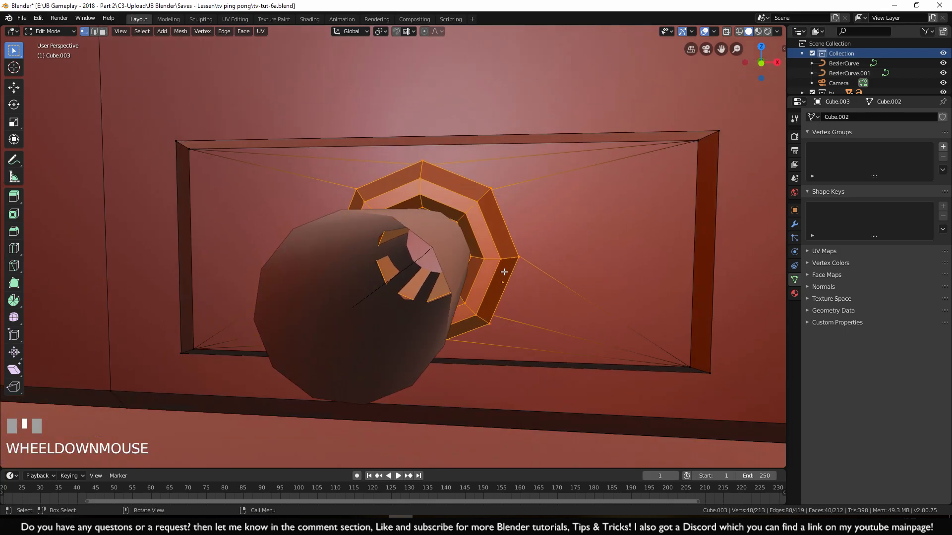
key(Tab)
Select the second cable, switch to the top view and open the curve in Edit Mode
click(486, 130)
drag(485, 134, 432, 122)
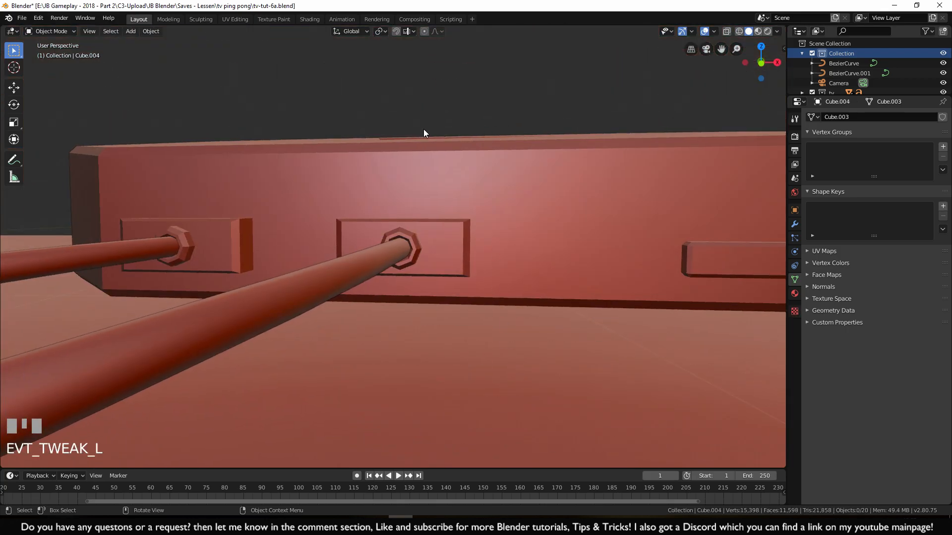
scroll(422, 281, down, 8)
middle_drag(416, 319, 599, 160)
click(539, 183)
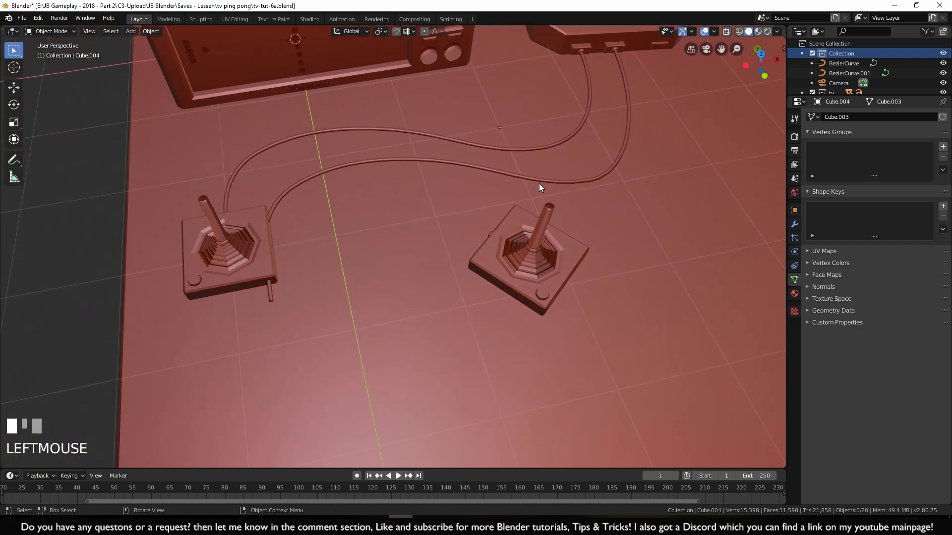
click(543, 184)
key(KP_7)
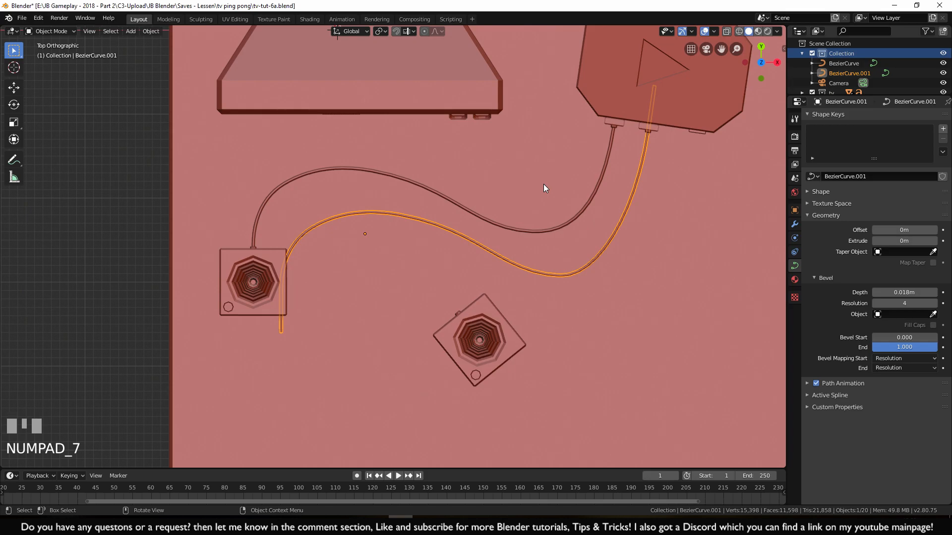
shift+middle_drag(513, 173, 483, 165)
key(Tab)
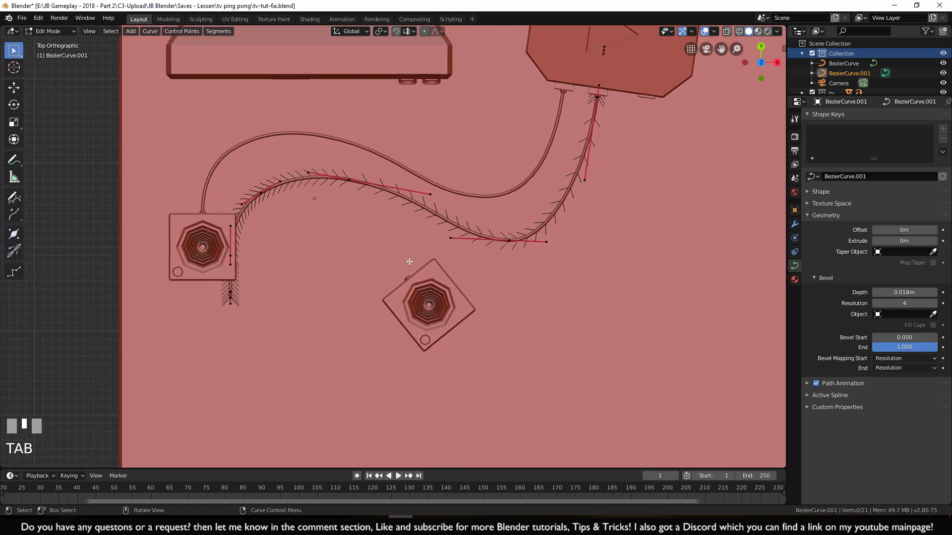
Box-select the second cable's end points at the left joystick and move them over to the rotated joystick
scroll(483, 166, up, 2)
shift+middle_drag(491, 278, 516, 304)
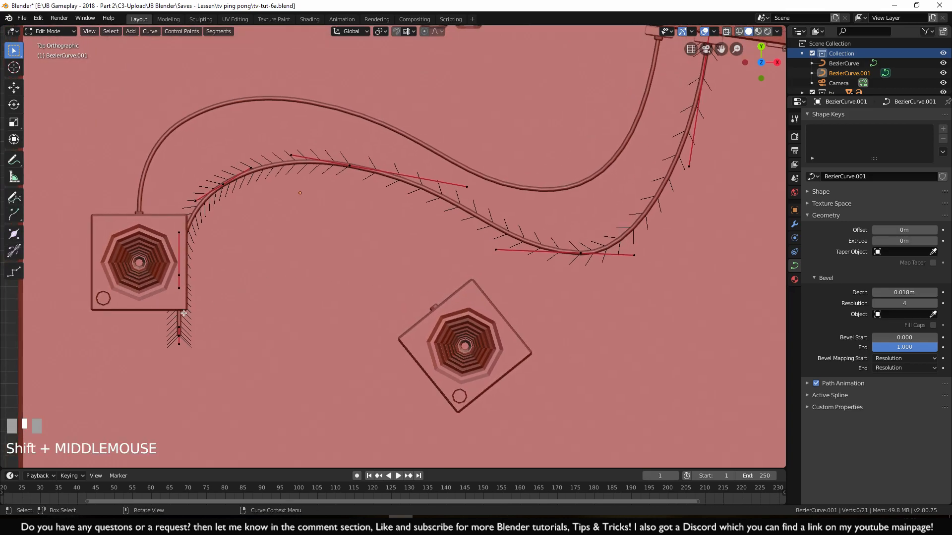
key(b)
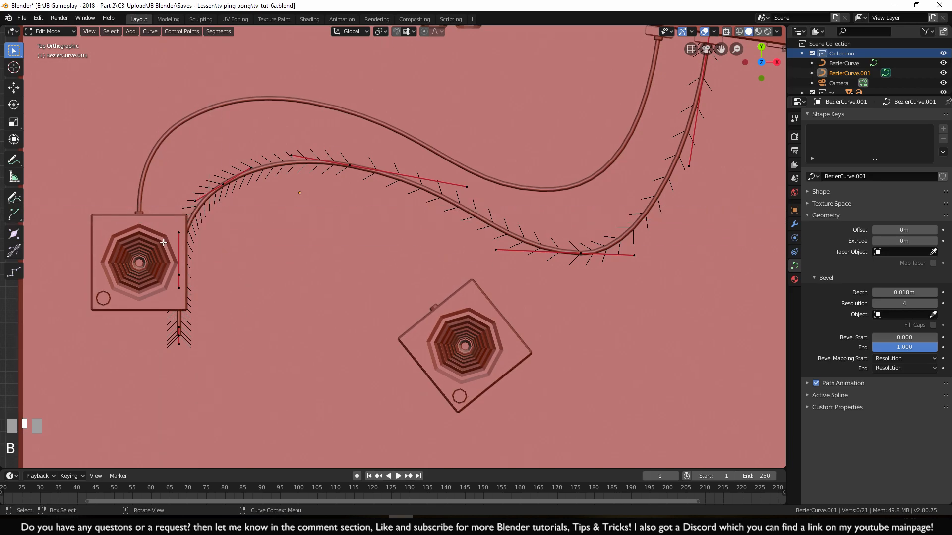
drag(147, 220, 183, 352)
scroll(191, 383, down, 5)
scroll(192, 383, up, 5)
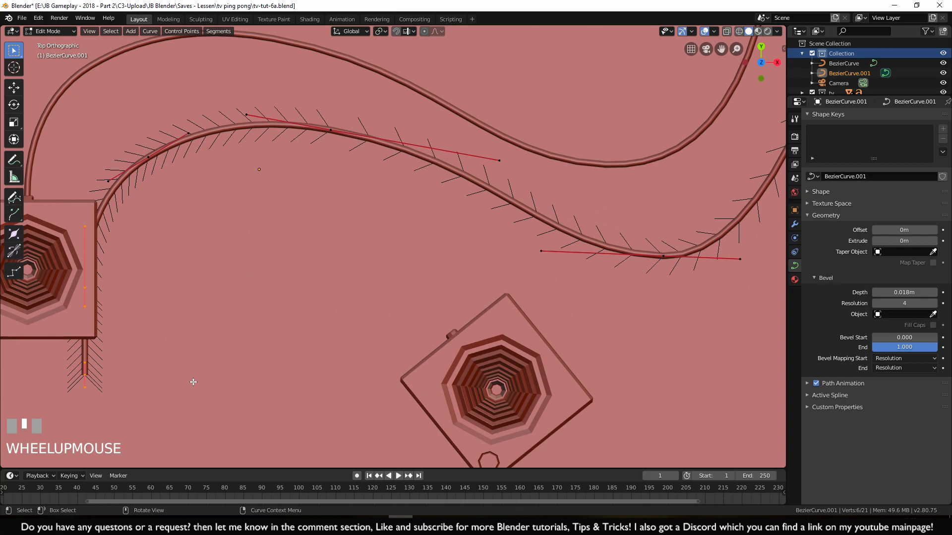
shift+middle_drag(199, 373, 212, 335)
key(g)
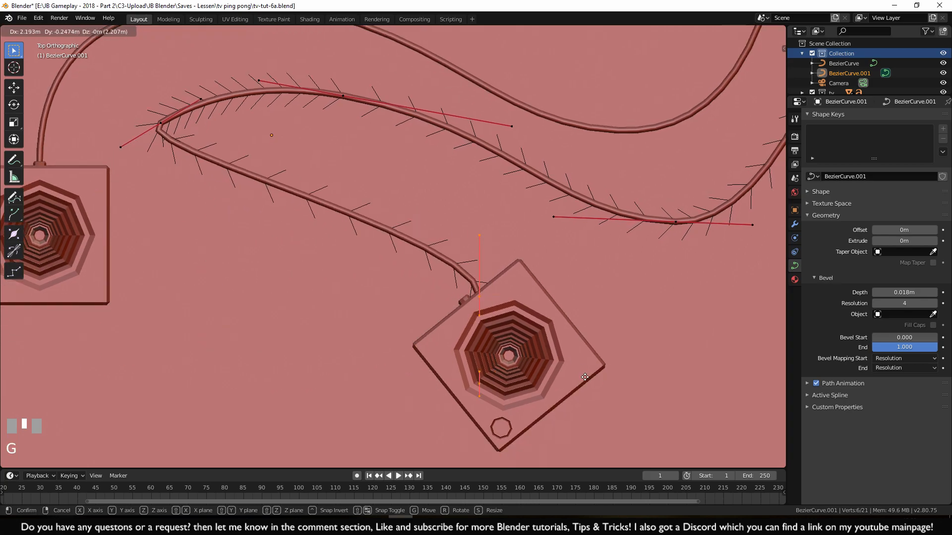
Move the cable's end points to the edge of the tilted speaker and rotate them around Z to match its angle
click(540, 365)
key(r)
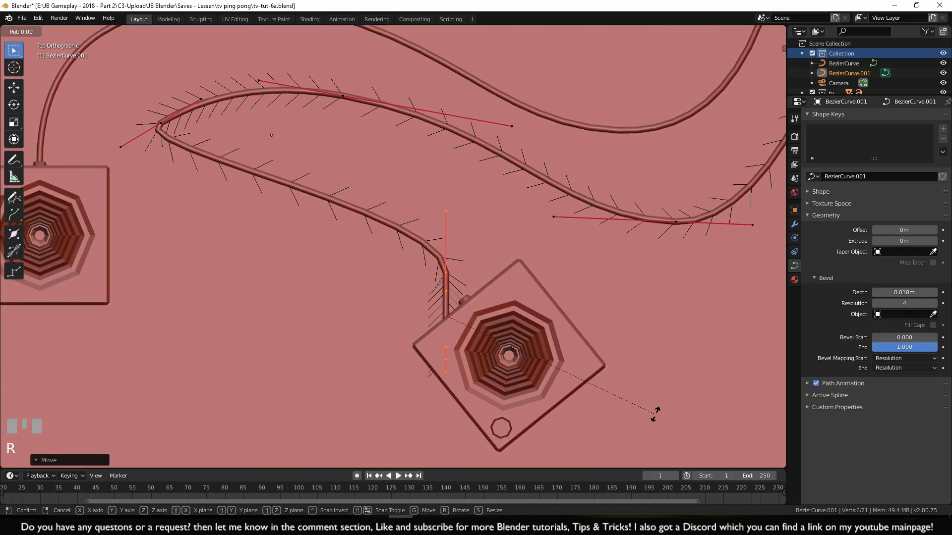
key(z)
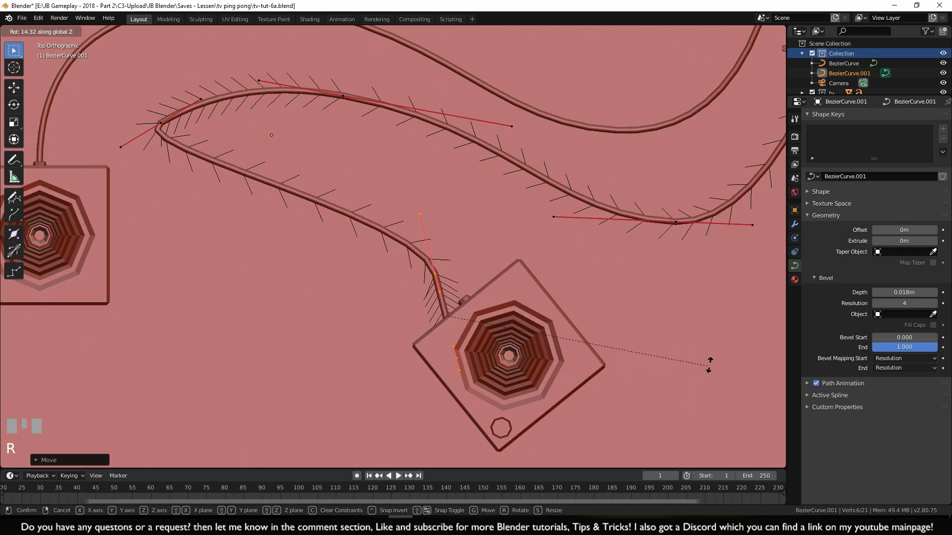
click(694, 244)
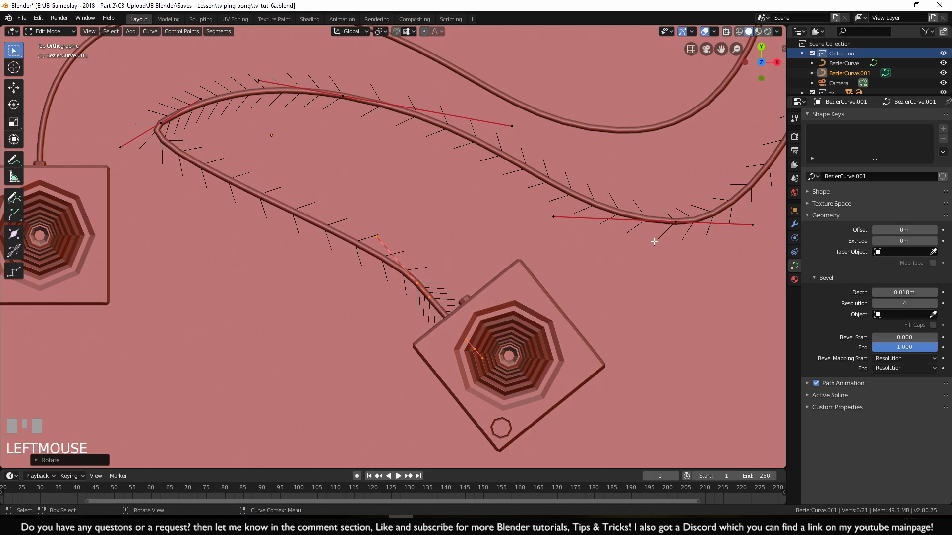
Move the selected cable end points into the tilted speaker's connector so the cable runs straight into it
shift+middle_drag(323, 230, 260, 205)
scroll(260, 206, up, 2)
shift+middle_drag(476, 307, 495, 324)
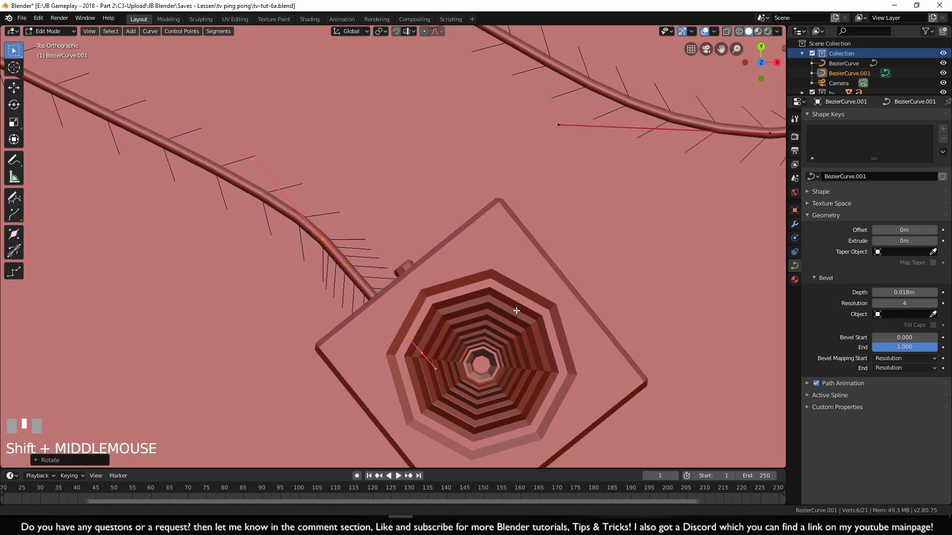
scroll(494, 324, up, 2)
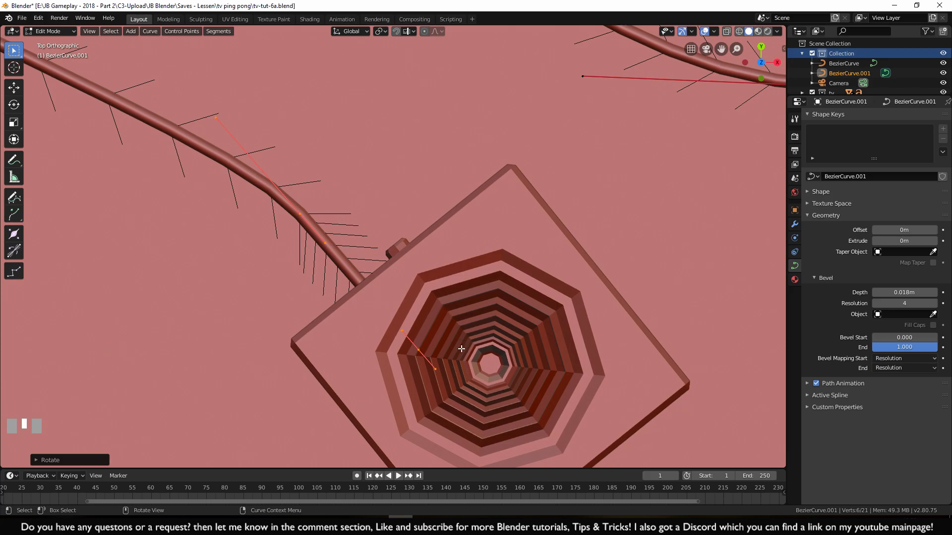
key(g)
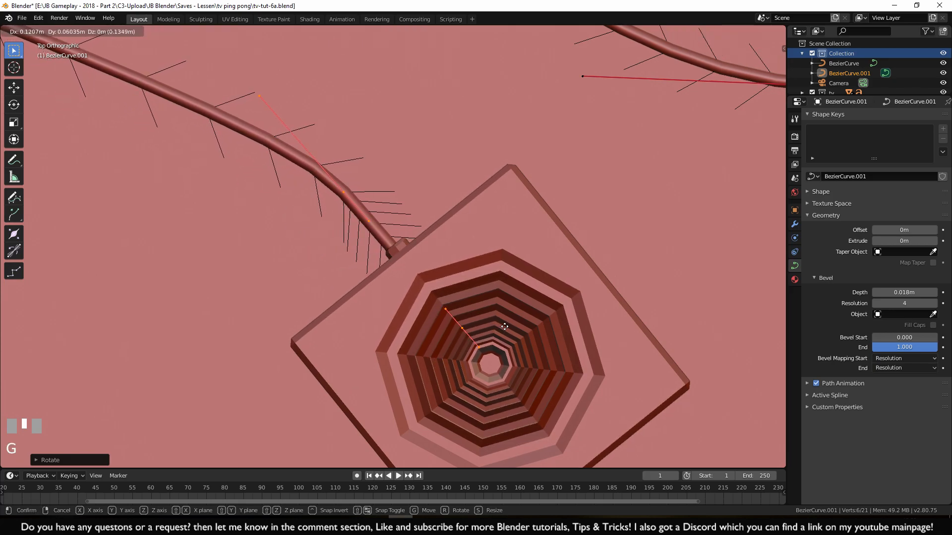
click(506, 328)
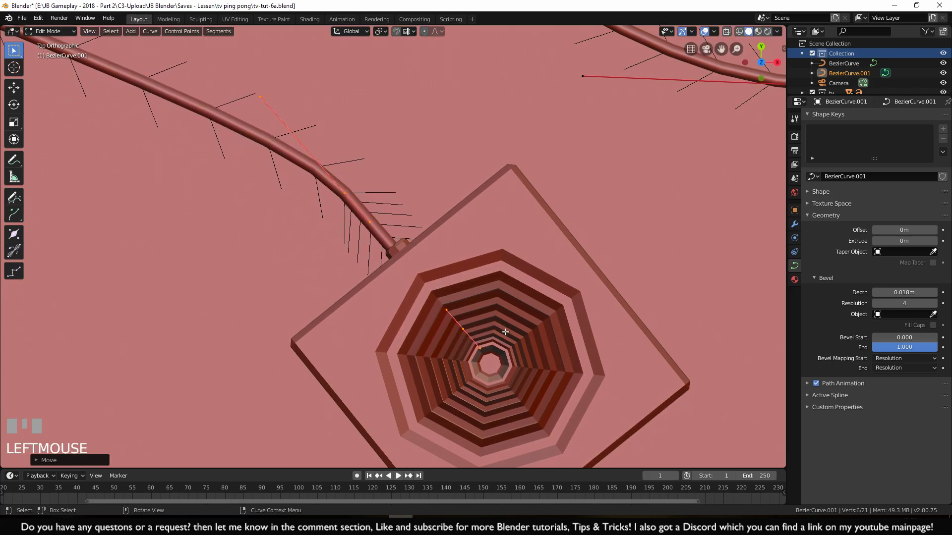
key(g)
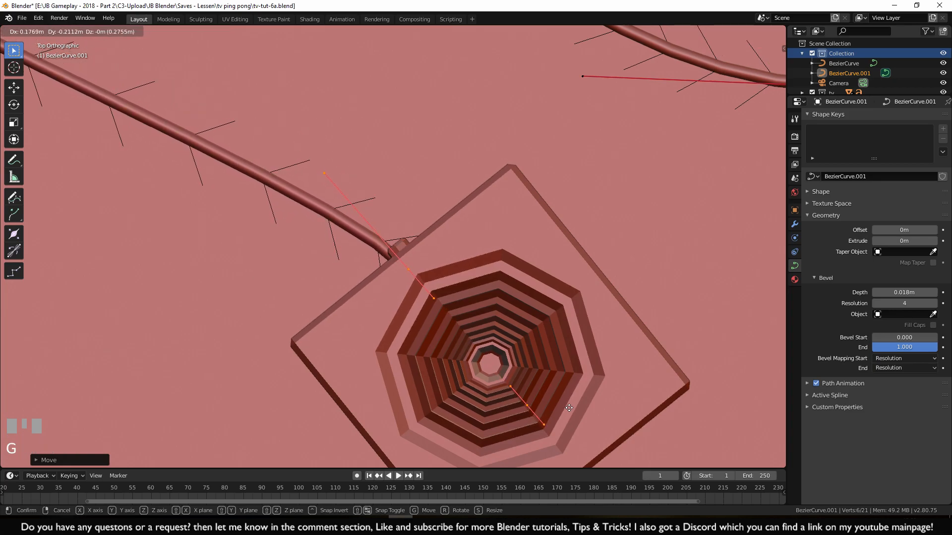
click(543, 402)
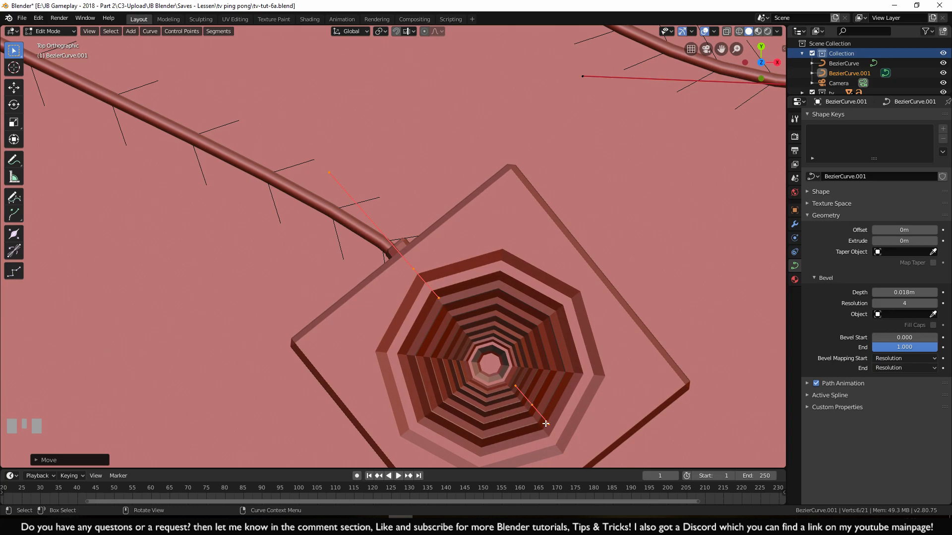
Rotate the cable end slightly around Z and nudge it to line up with the speaker's connector
key(r)
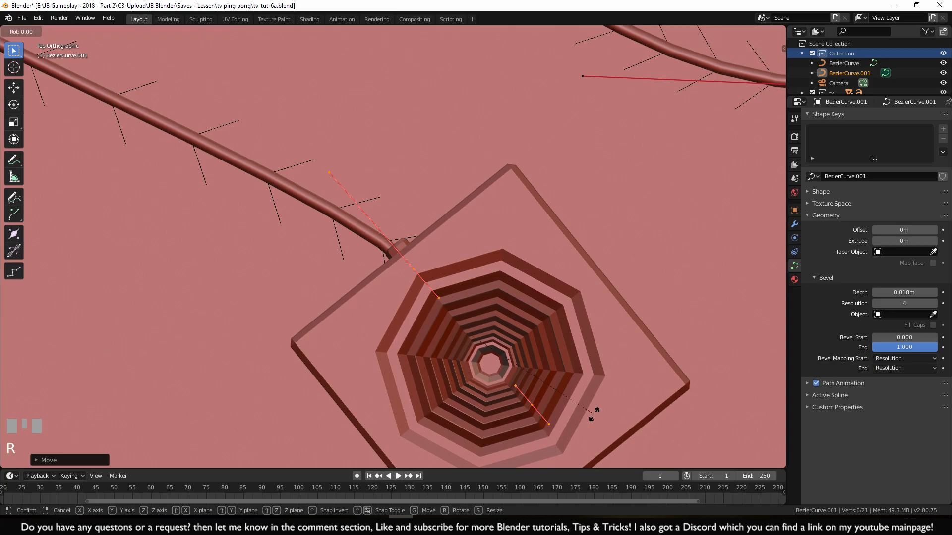
key(z)
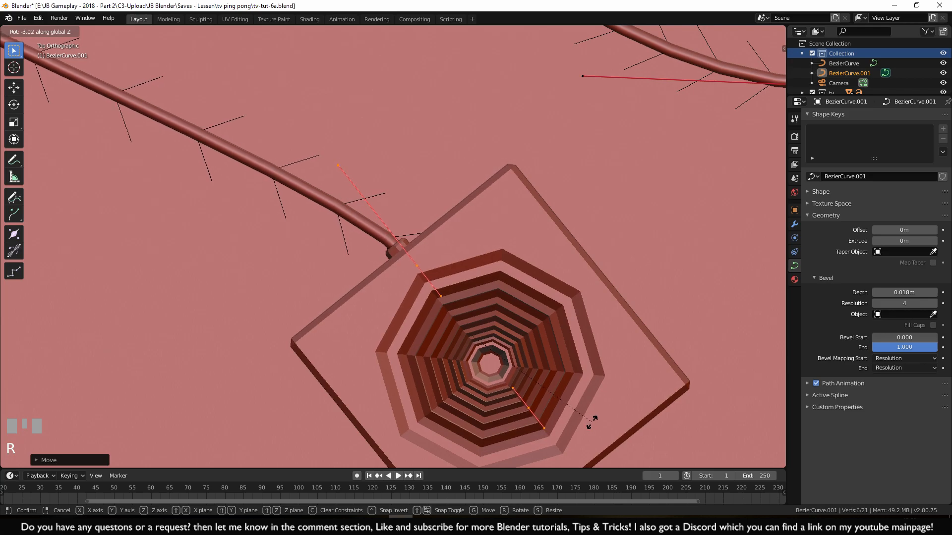
click(595, 420)
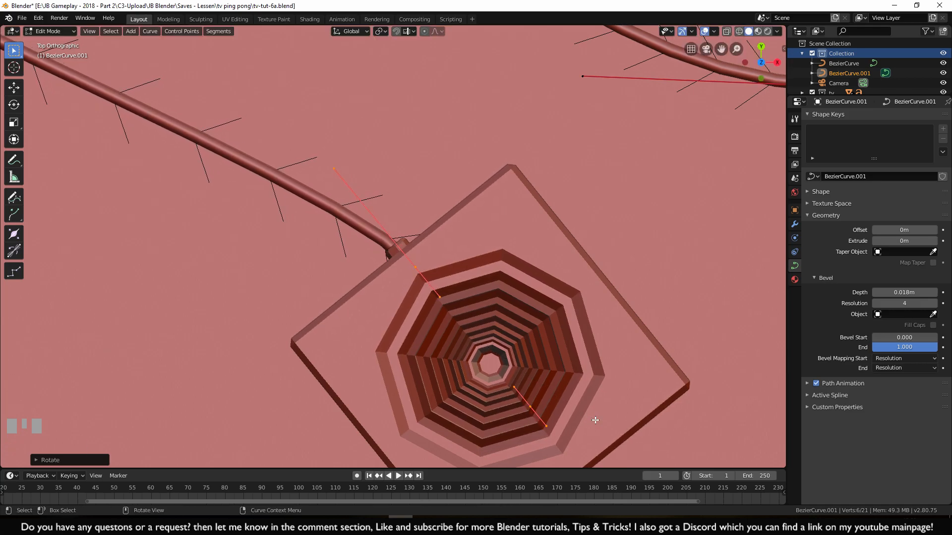
key(g)
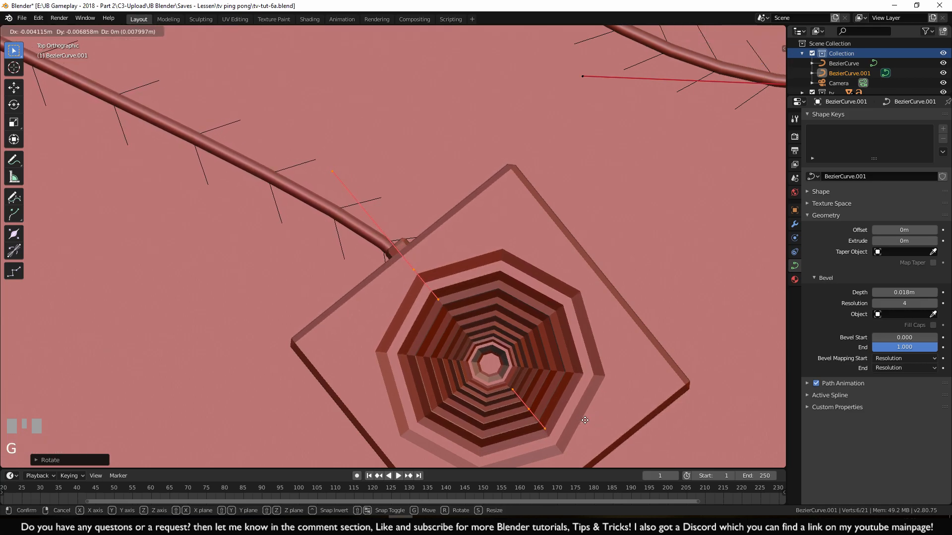
click(584, 420)
Fine-tune the cable end's position and Z rotation up close until it sits centred in the connector
shift+middle_drag(584, 420, 522, 356)
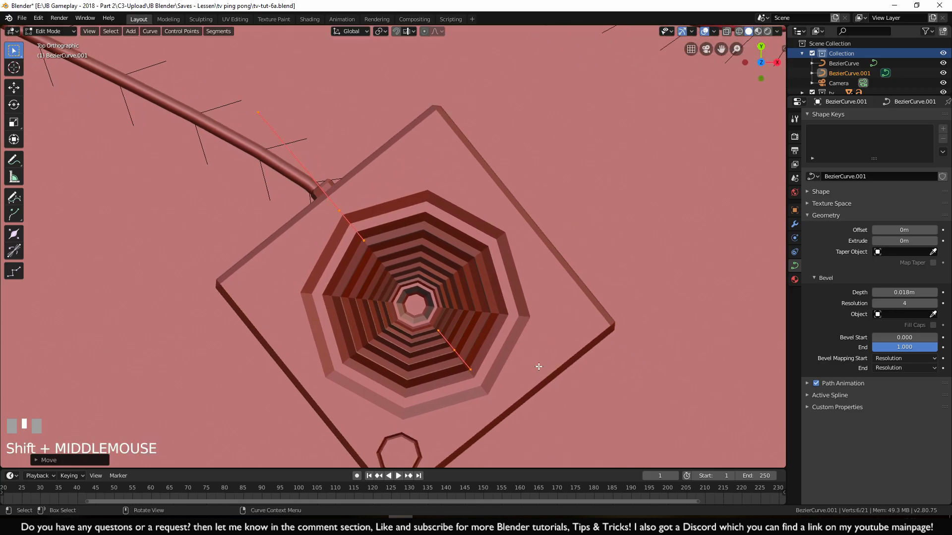
scroll(616, 389, up, 2)
key(g)
click(616, 389)
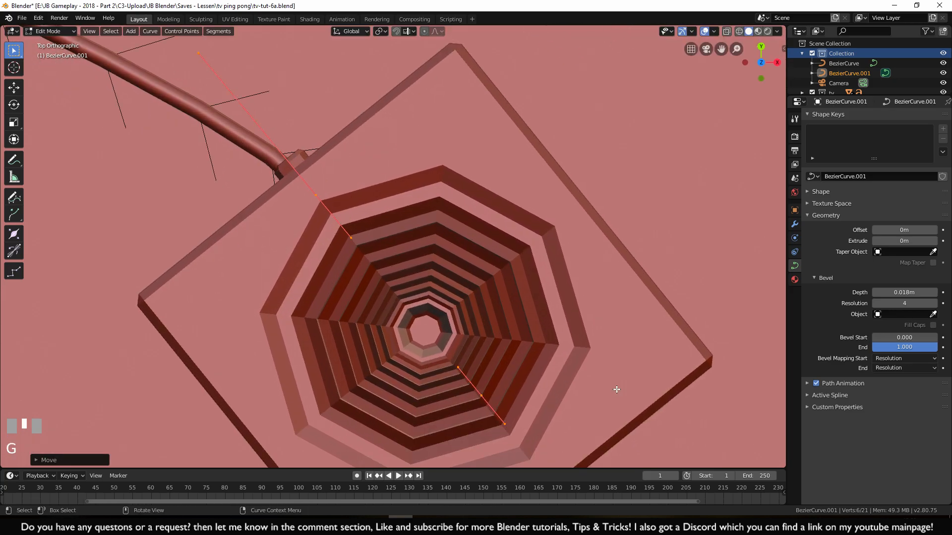
key(r)
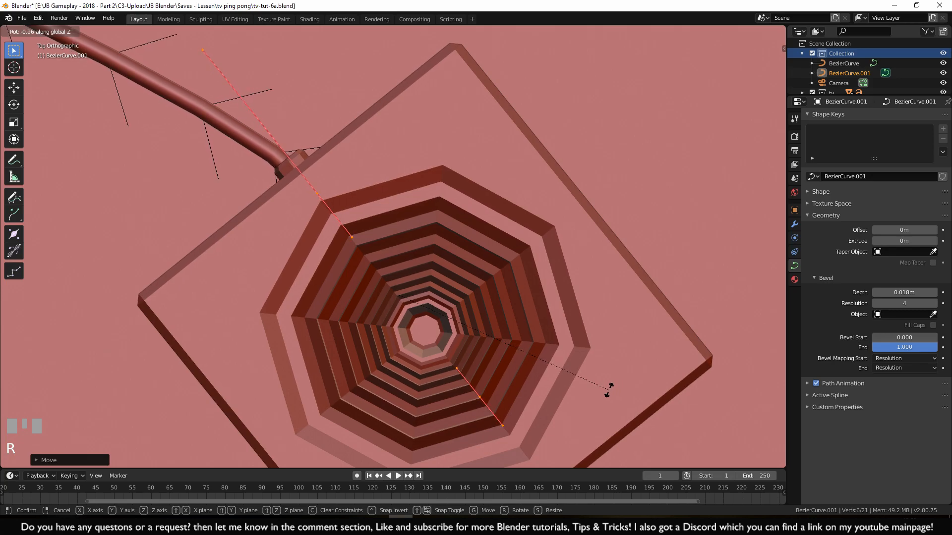
click(612, 390)
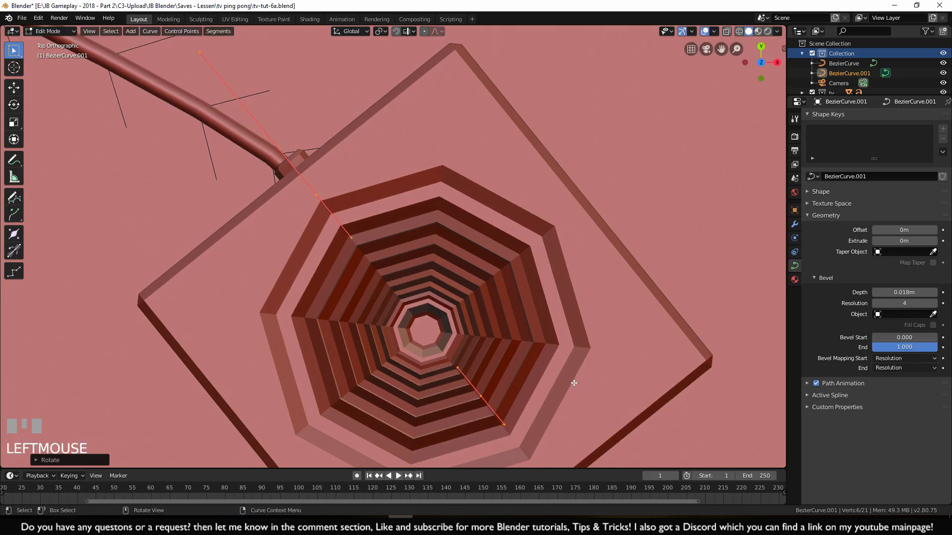
key(g)
click(573, 384)
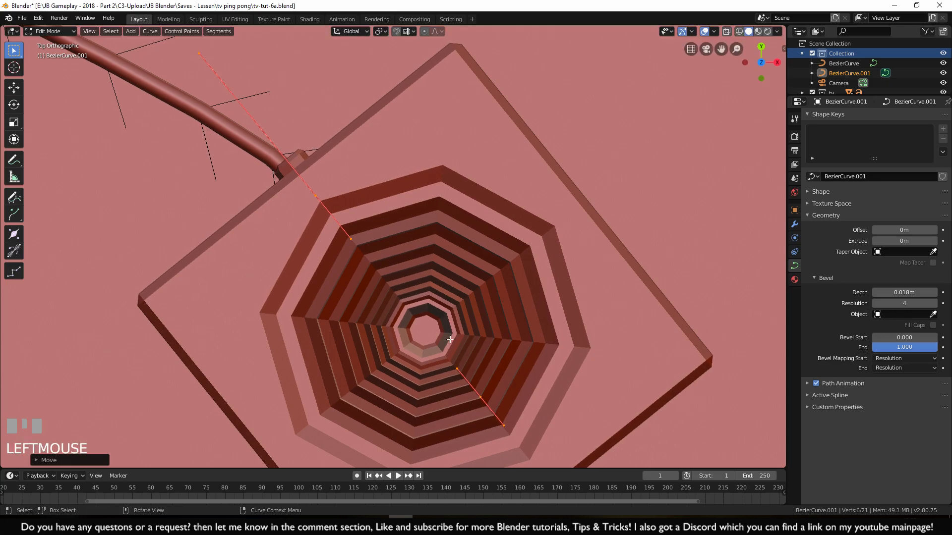
Move the control point at the cable's sharp bend to just before the tilted speaker
scroll(446, 335, down, 3)
shift+middle_drag(446, 335, 540, 357)
click(319, 331)
shift+middle_drag(319, 332, 292, 270)
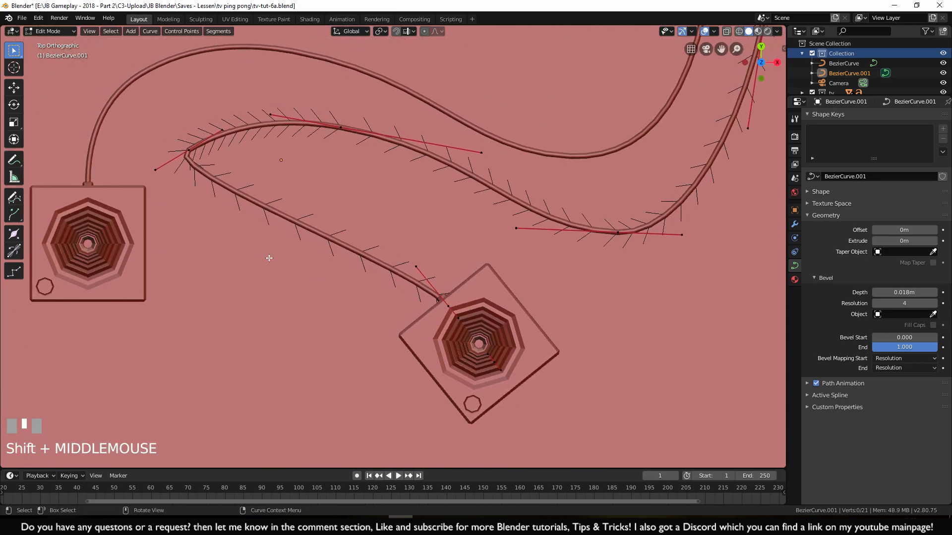
shift+middle_drag(277, 178, 258, 238)
click(172, 212)
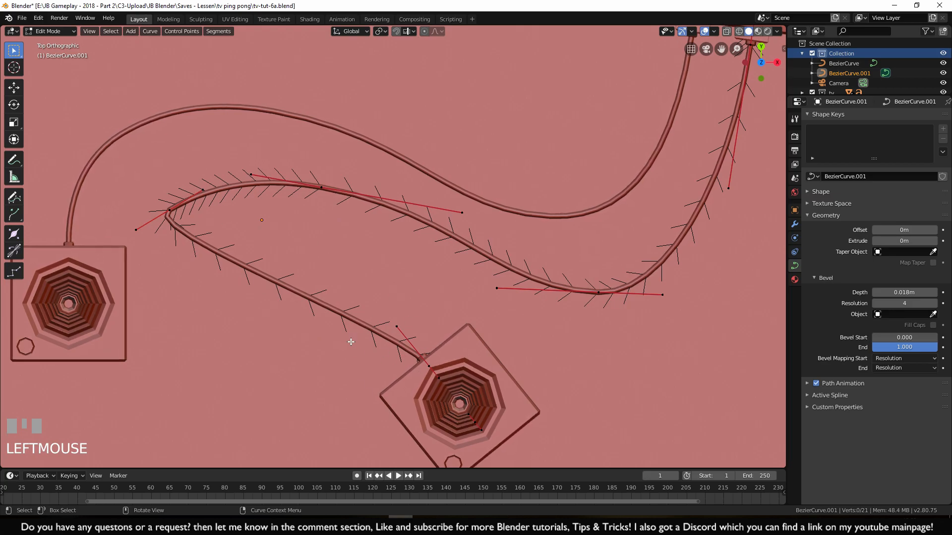
key(g)
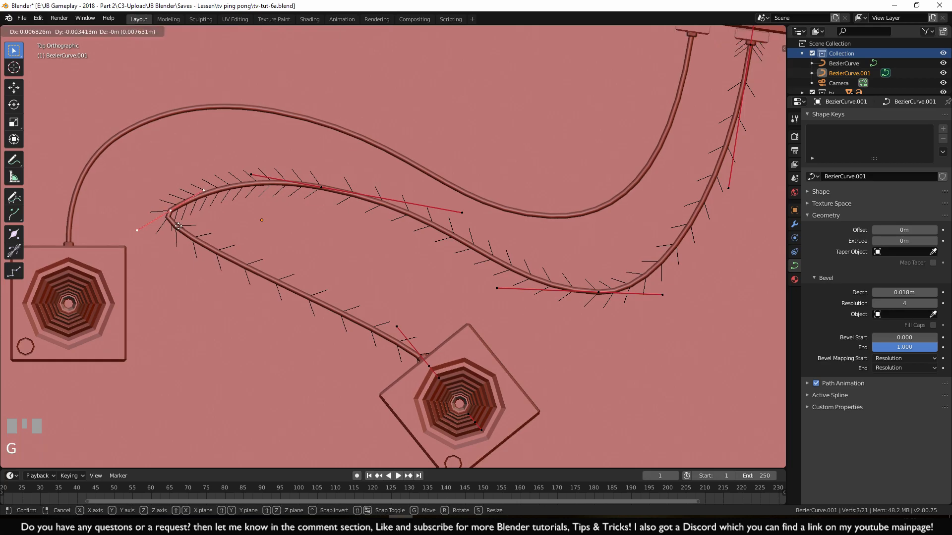
click(461, 361)
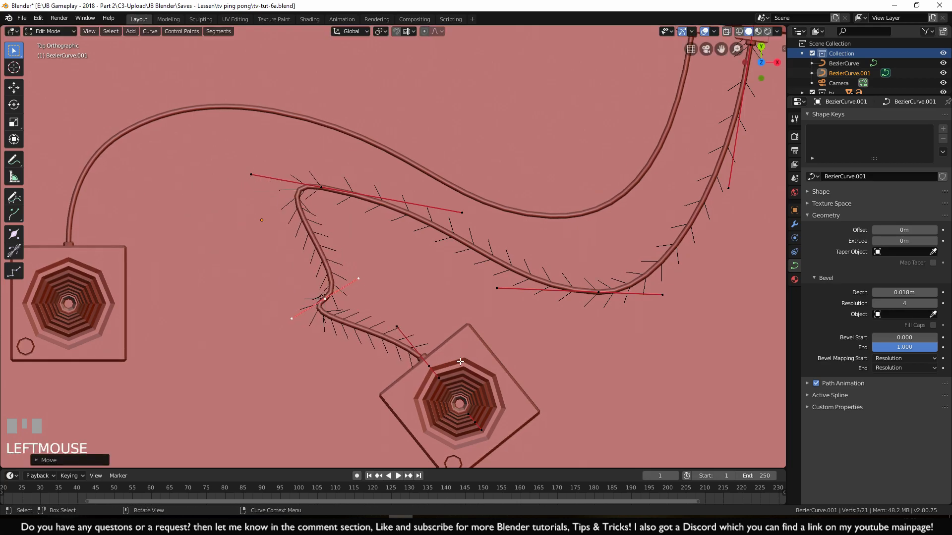
Rotate the moved control point around Z to about 158° and shift it slightly so the cable curves smoothly into the speaker
key(r)
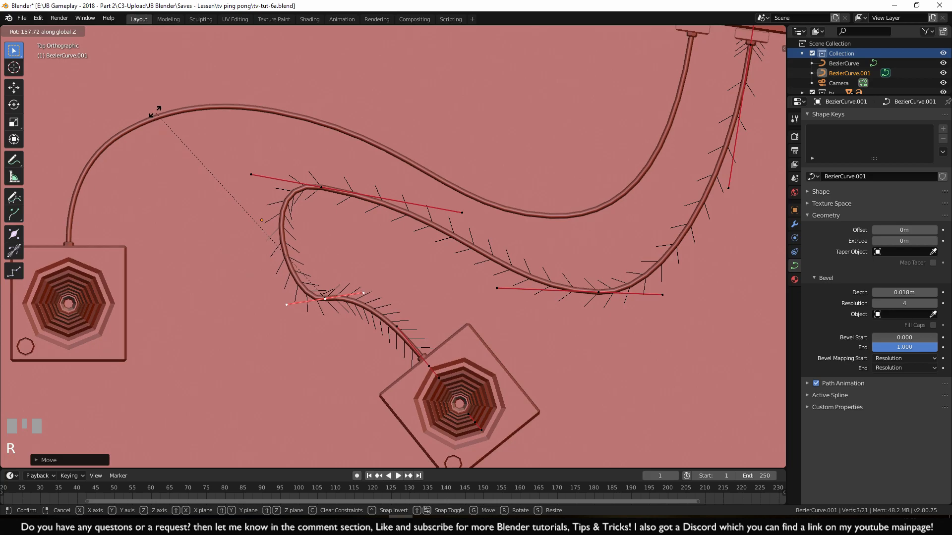
click(154, 112)
key(g)
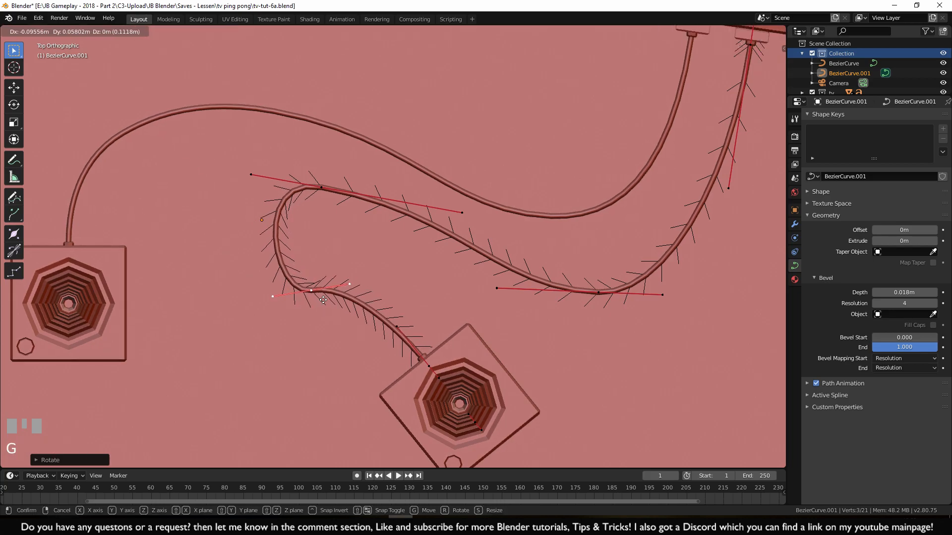
click(378, 249)
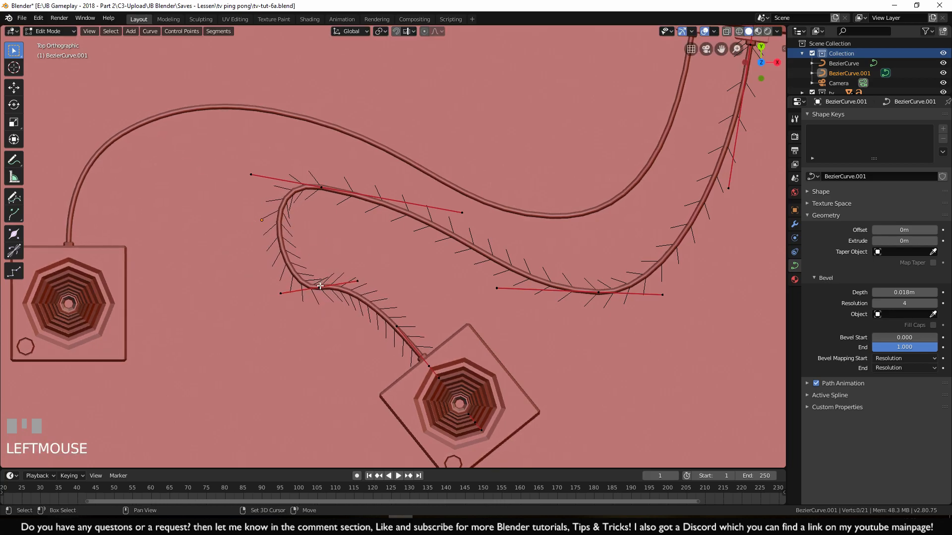
Subdivide the segment between the two control points at the bend and move the new point outward to widen the loop
shift+click(320, 189)
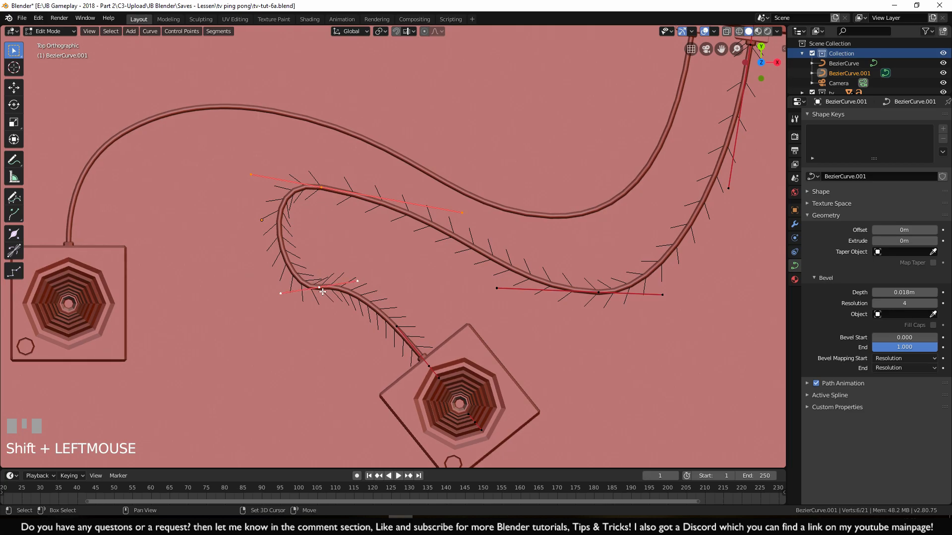
shift+click(324, 186)
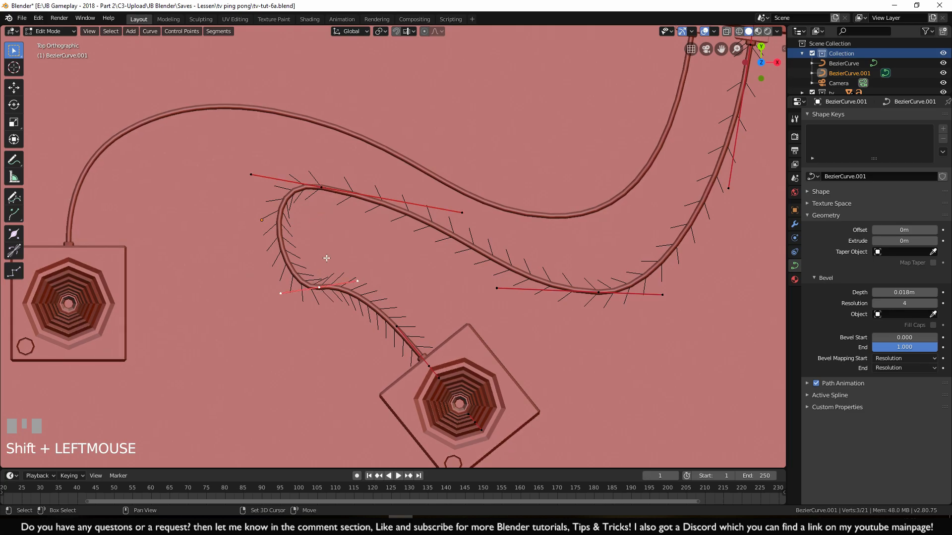
right_click(347, 242)
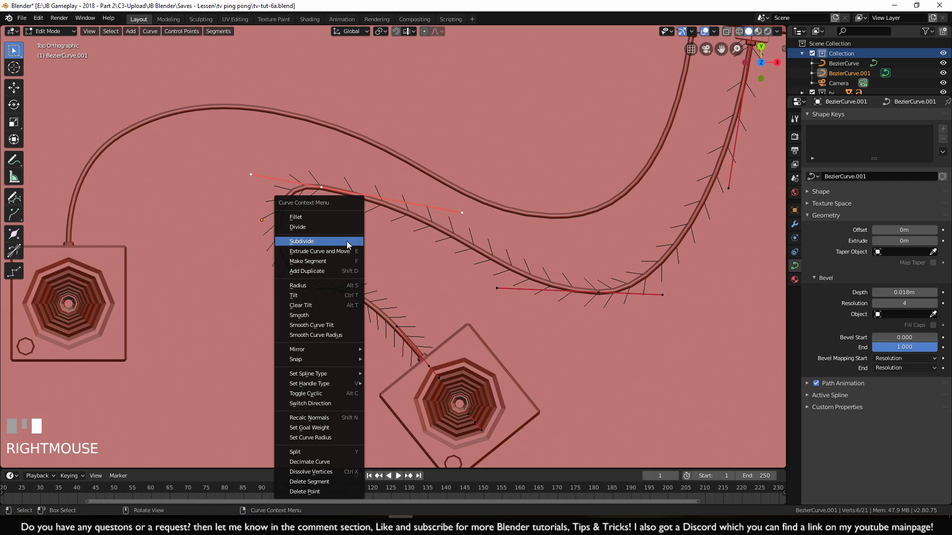
click(331, 242)
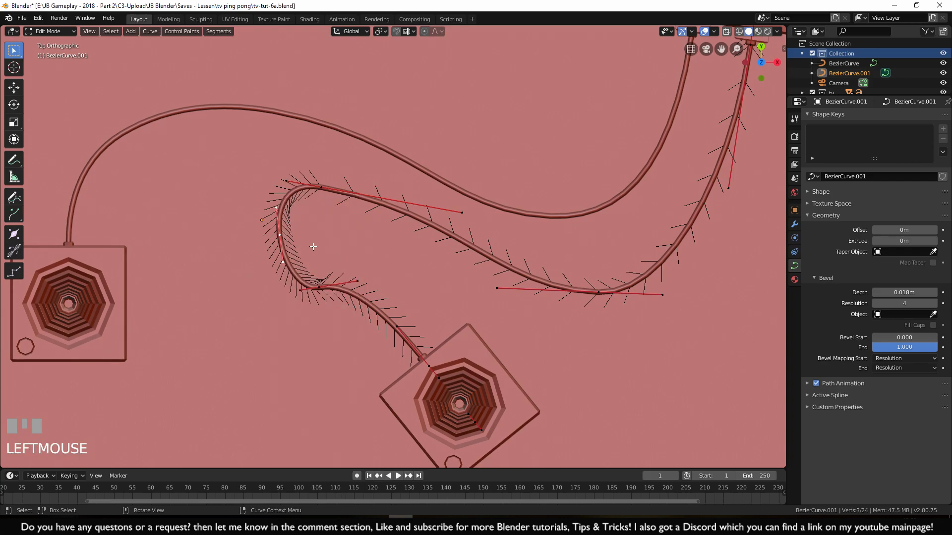
key(g)
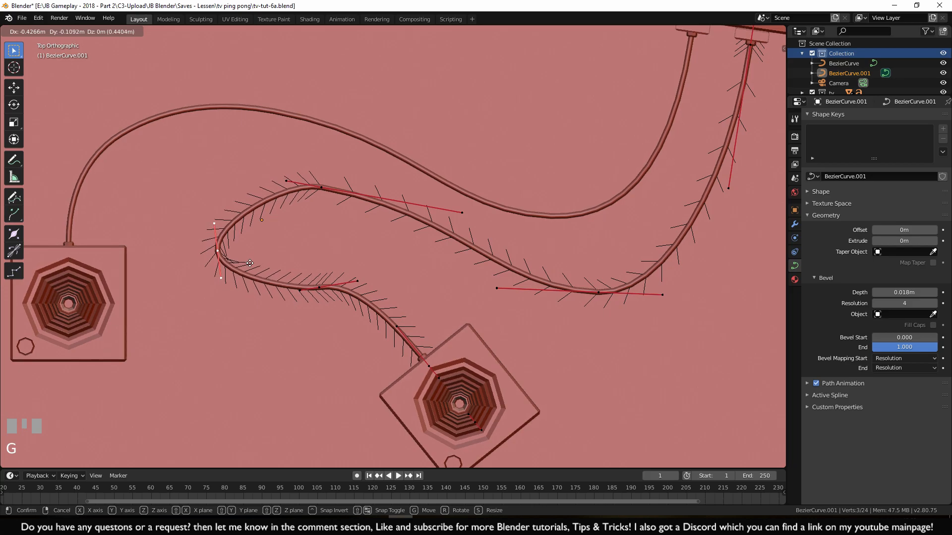
click(250, 264)
Rotate the control point nearest the speaker about -21° around Z to smooth the cable there
click(320, 289)
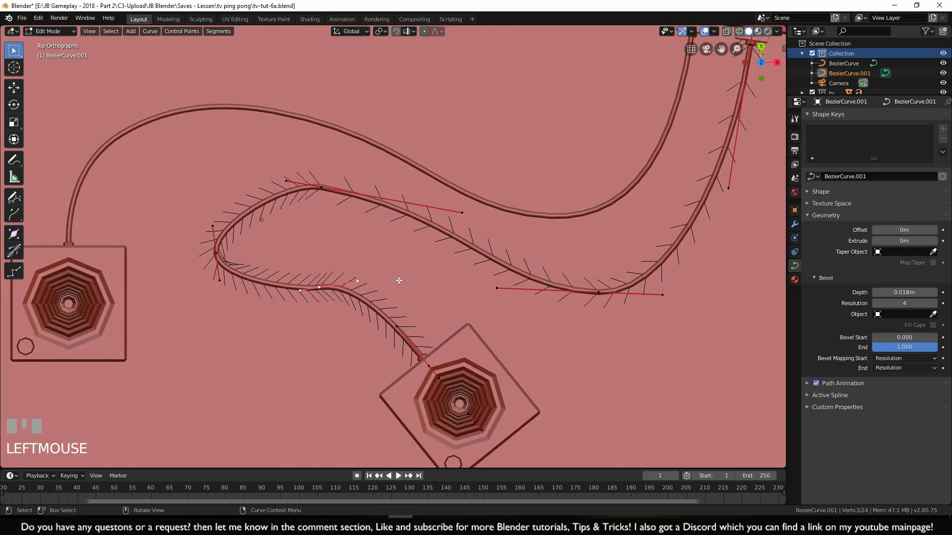
key(r)
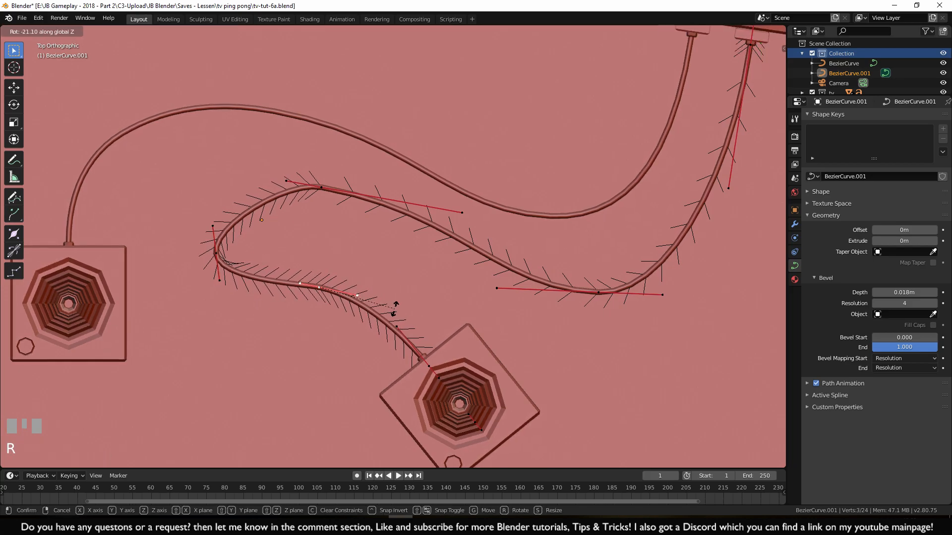
click(394, 309)
click(414, 271)
Pull out the left handle of the loop's upper control point and lengthen the lower handle of the outer bend point
key(g)
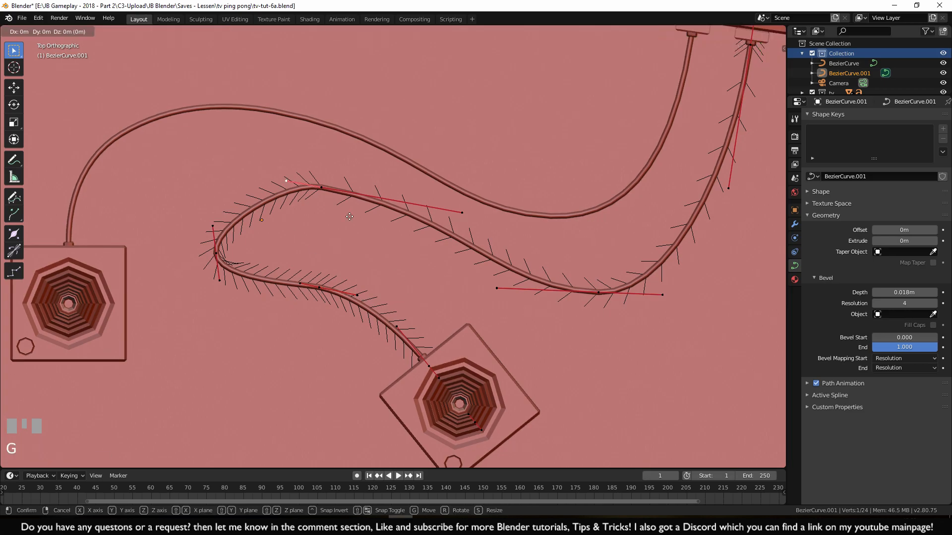
click(278, 194)
click(220, 279)
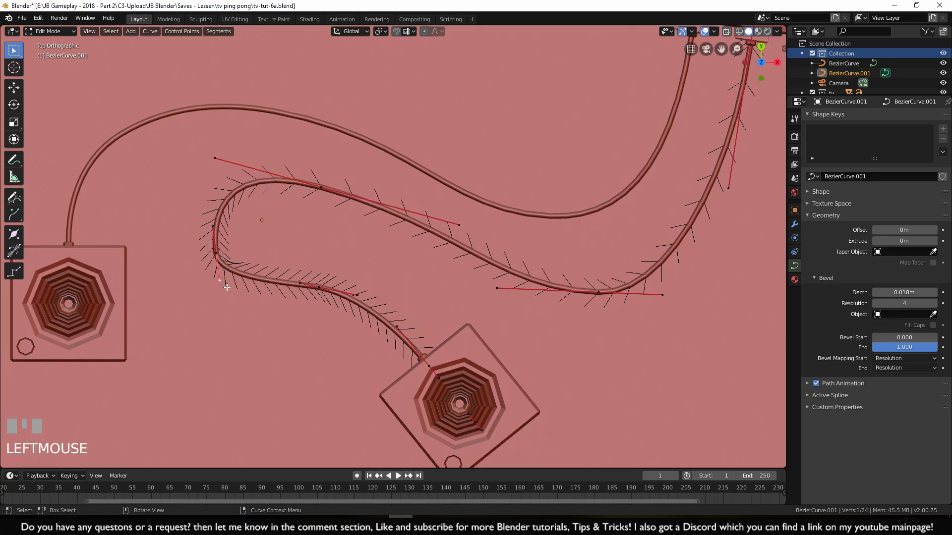
key(g)
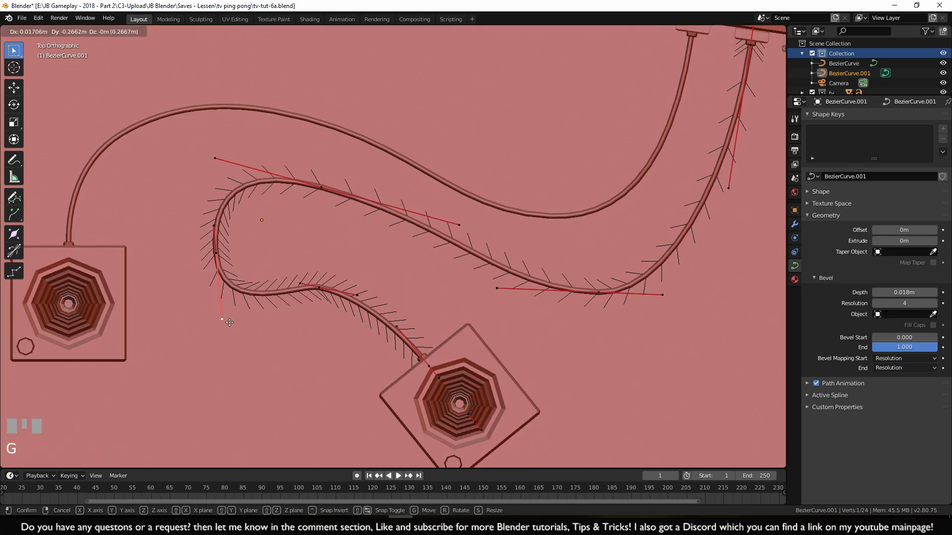
click(227, 317)
Shift the control point before the tilted speaker toward the speaker and extend its left handle back along the cable
click(327, 293)
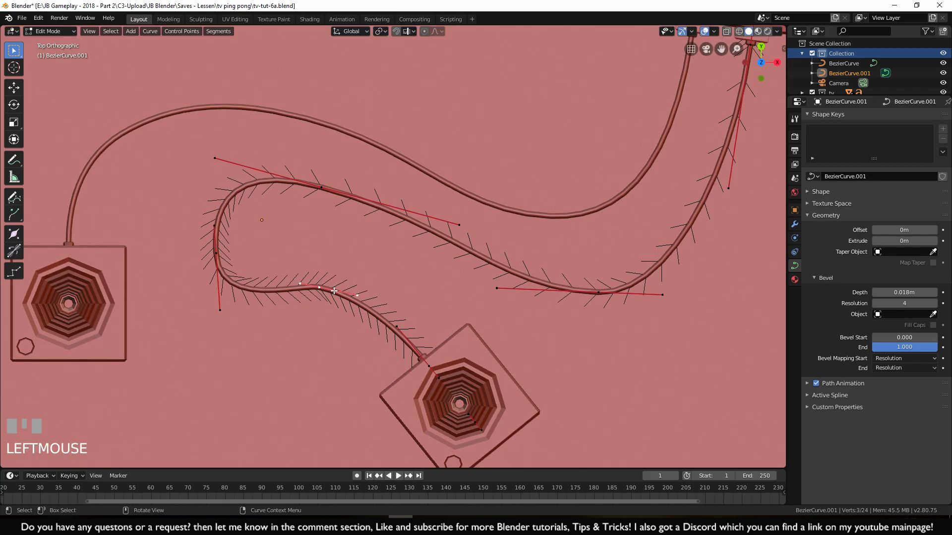
key(g)
click(351, 294)
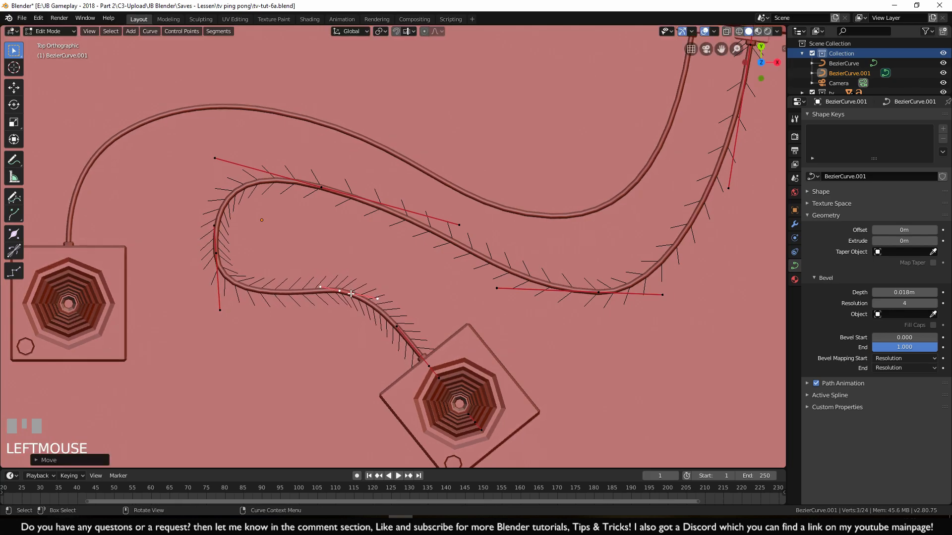
click(321, 286)
key(g)
click(292, 286)
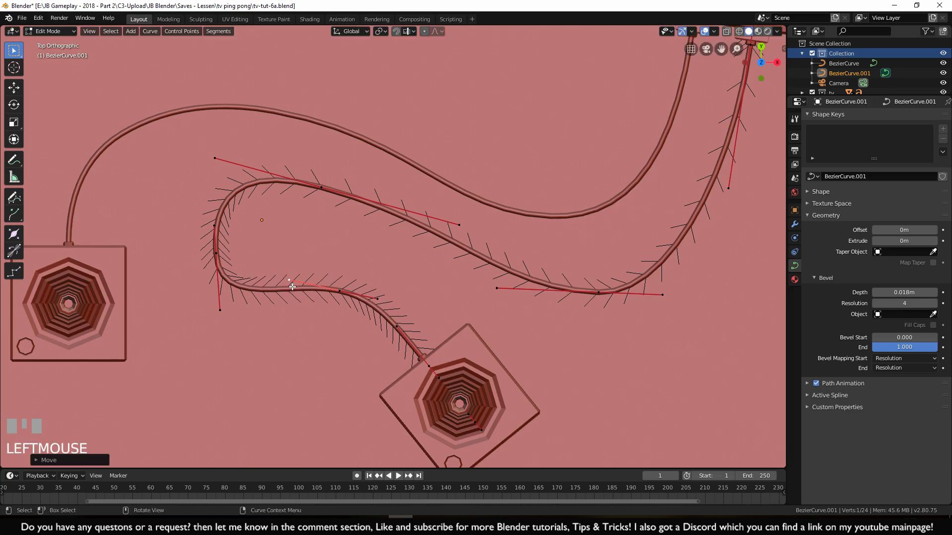
Move the loop's outer bend point slightly outward and reposition its lower handle to keep the bend rounded
click(219, 233)
key(g)
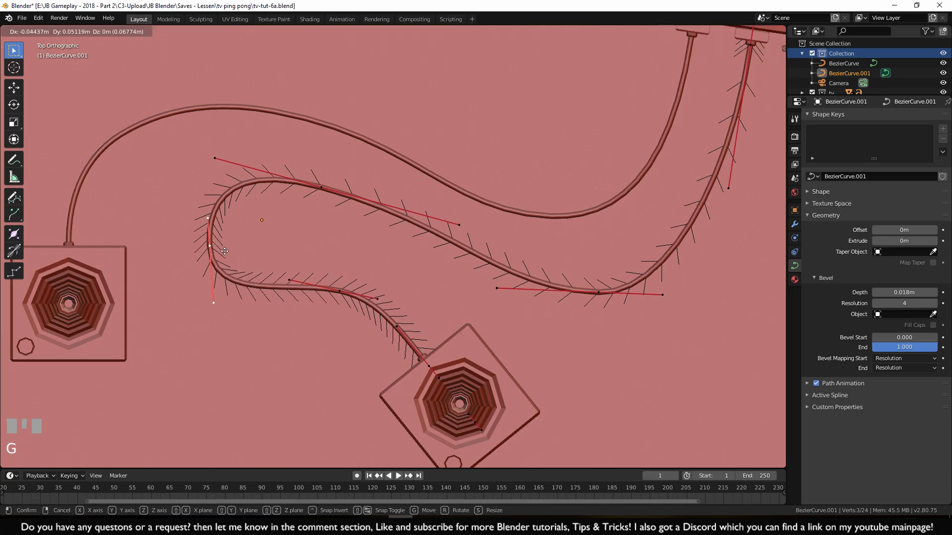
click(214, 241)
click(209, 301)
key(g)
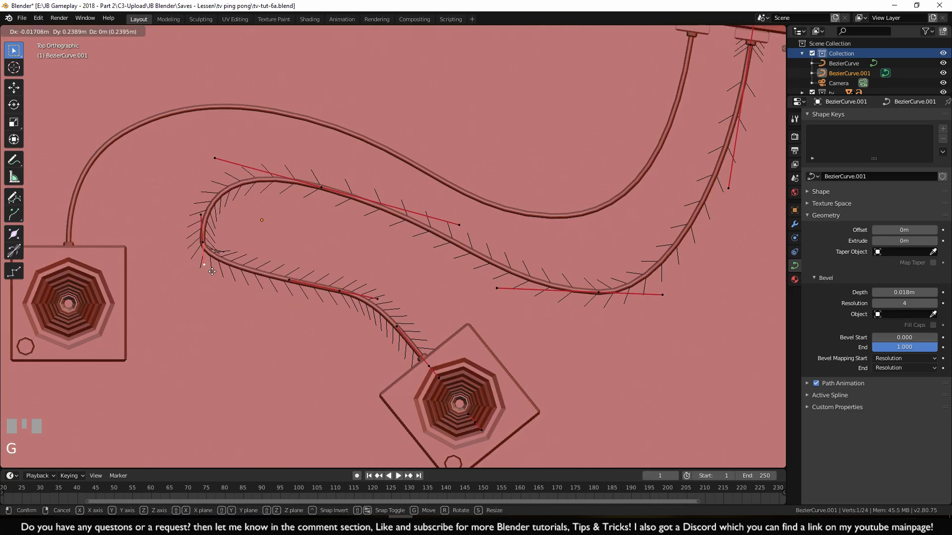
click(213, 307)
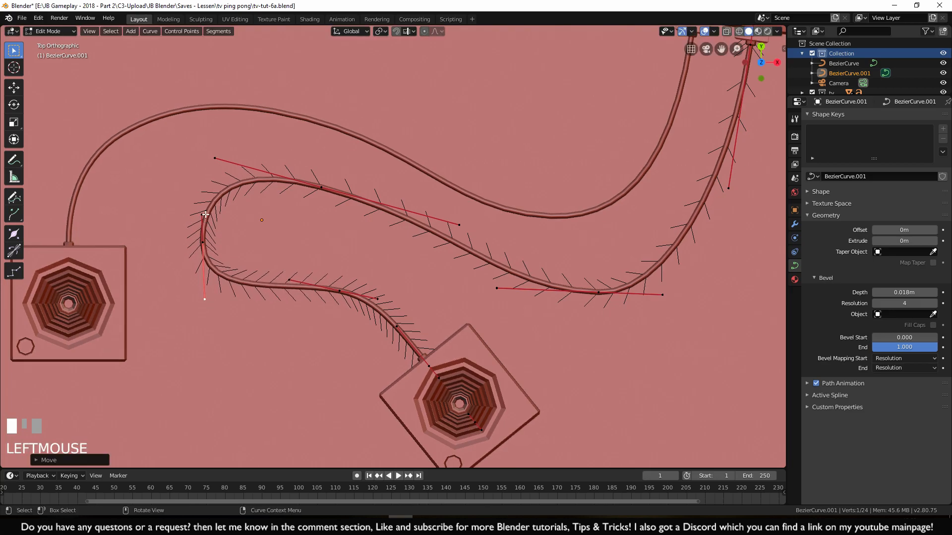
Shorten the outer bend point's upper handle, move the point outward and down, and leave Edit Mode to check the whole cable
key(g)
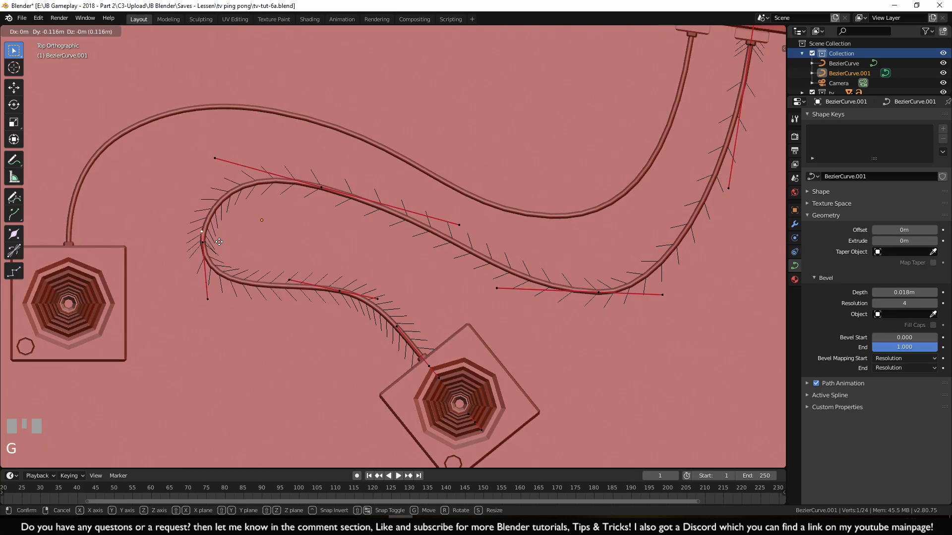
click(218, 242)
click(206, 247)
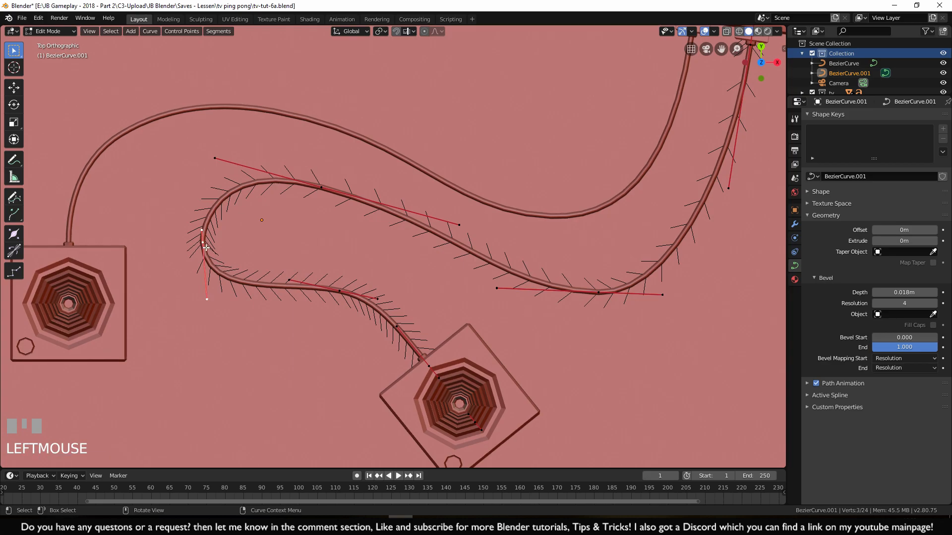
key(g)
click(198, 261)
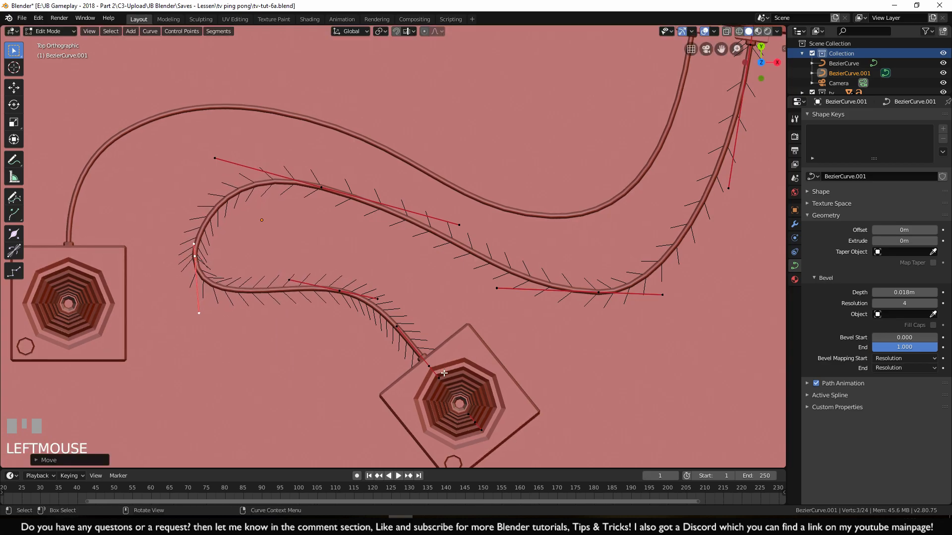
key(Tab)
scroll(459, 299, down, 6)
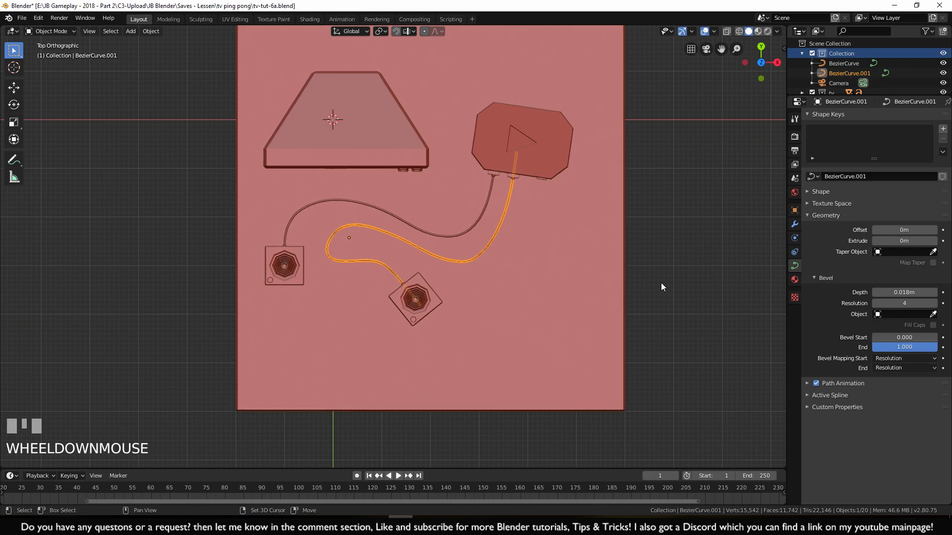
shift+middle_drag(661, 282, 623, 286)
scroll(623, 287, up, 3)
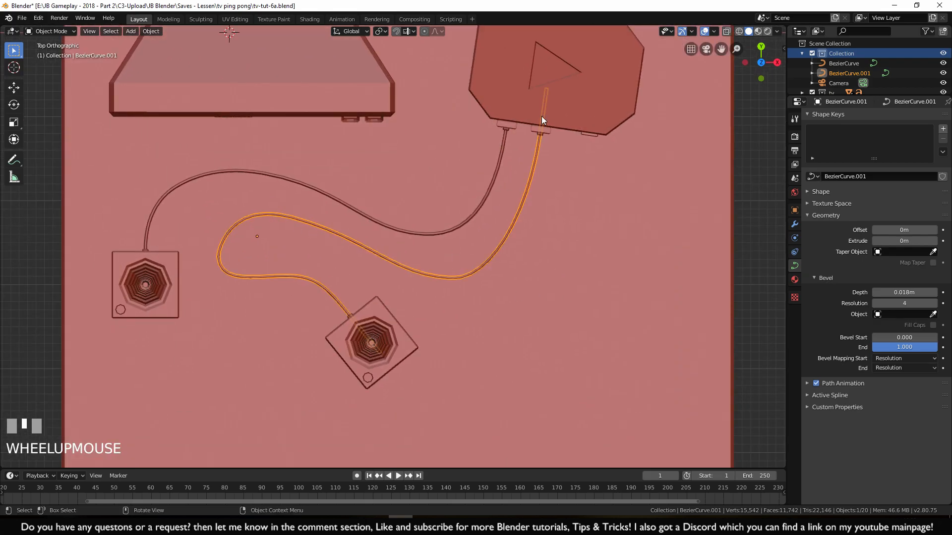
In Edit Mode, move the loop's upper control point about 0.8 m along X and -0.48 m along Y
key(Tab)
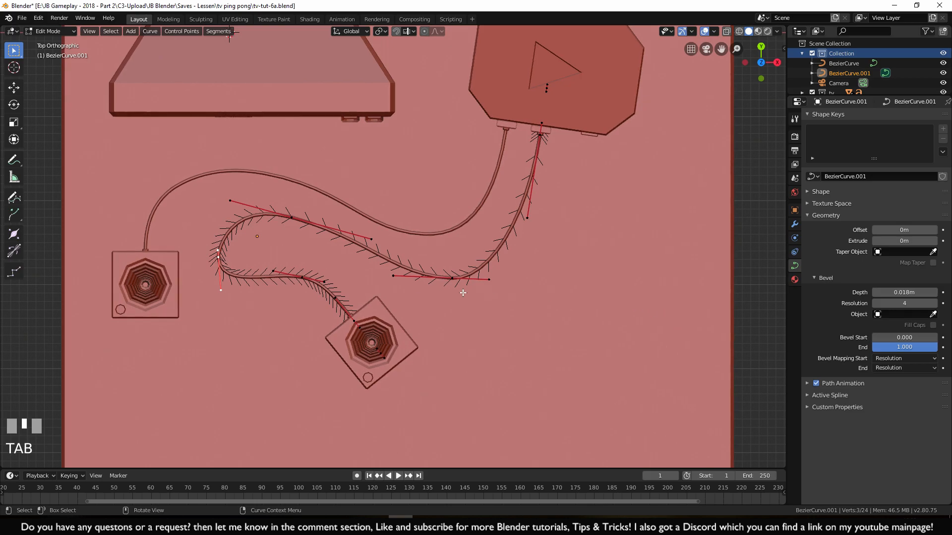
scroll(476, 292, up, 2)
click(280, 219)
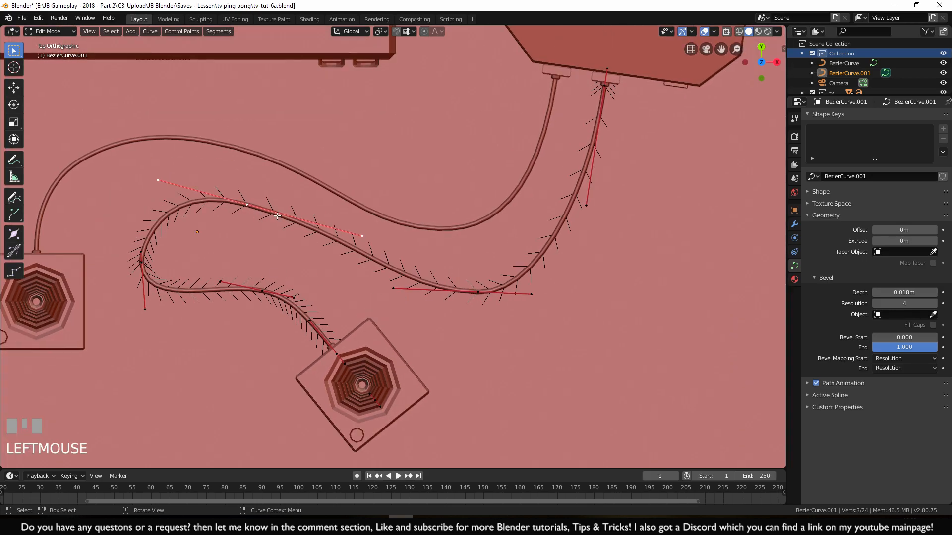
key(g)
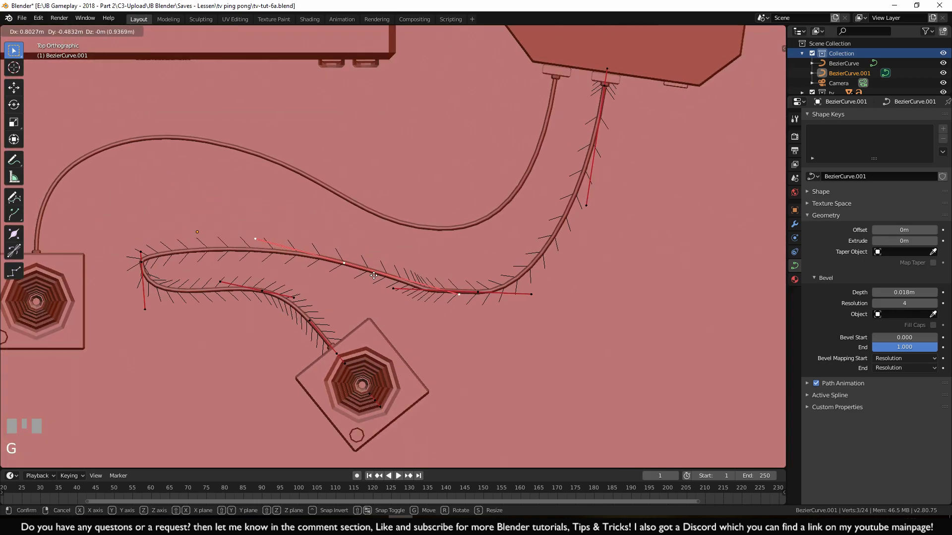
click(373, 273)
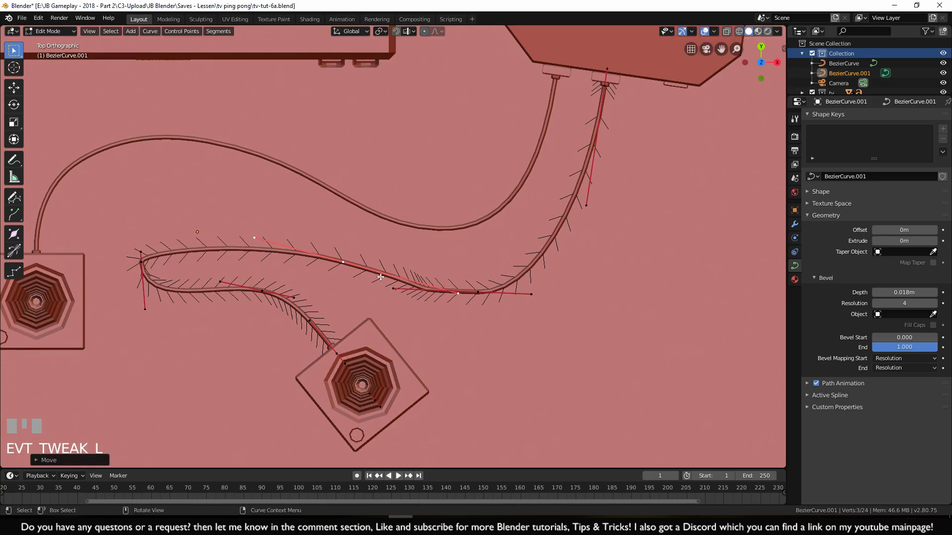
Shorten the lower bend point's left handle, move the point about 0.41 m X and 0.15 m Y, and rotate it counterclockwise around Z
click(459, 315)
key(g)
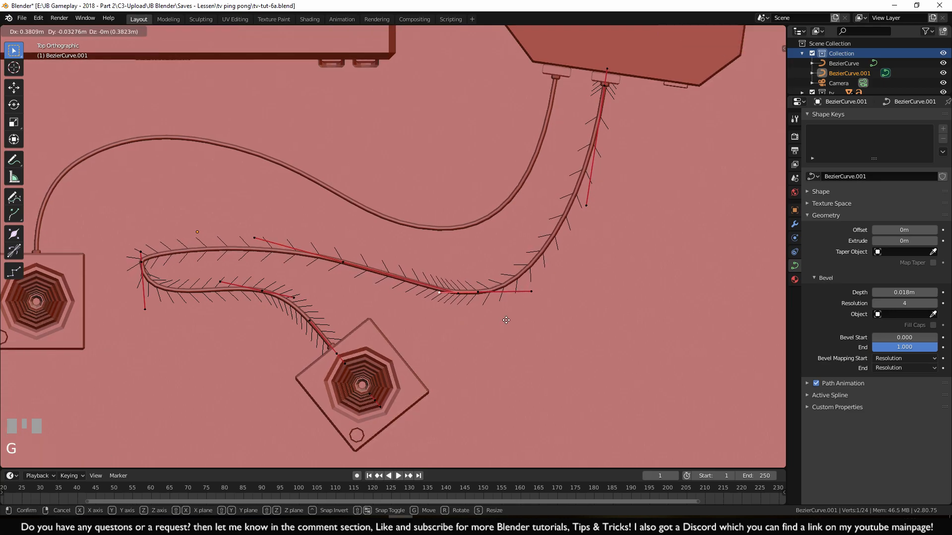
click(514, 320)
click(485, 292)
key(g)
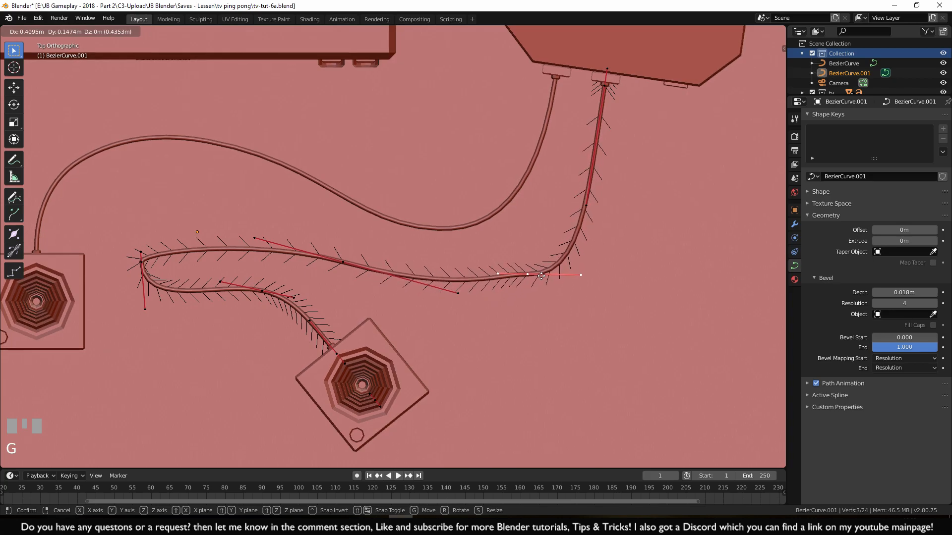
click(603, 288)
key(r)
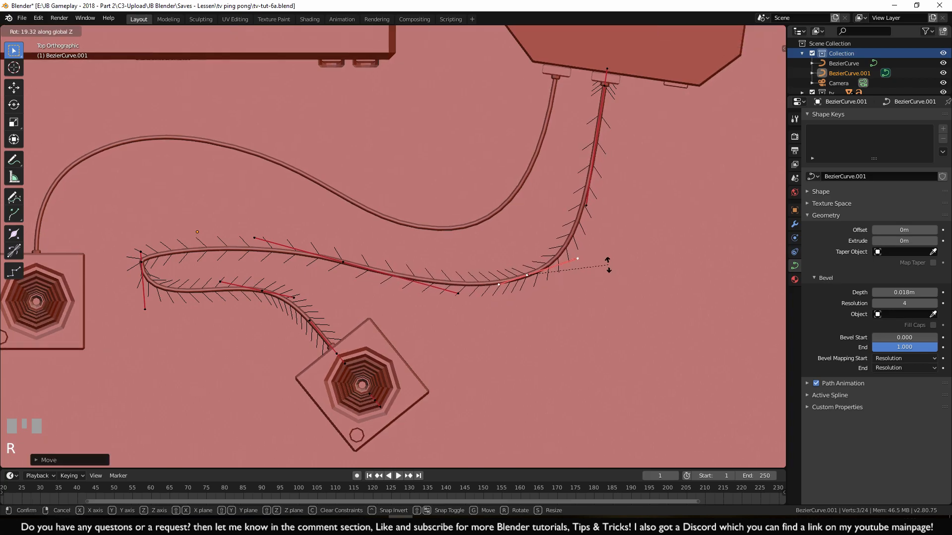
click(607, 257)
Shift the control point in the middle of the cable slightly up and right and rotate it about -4° around Z
key(g)
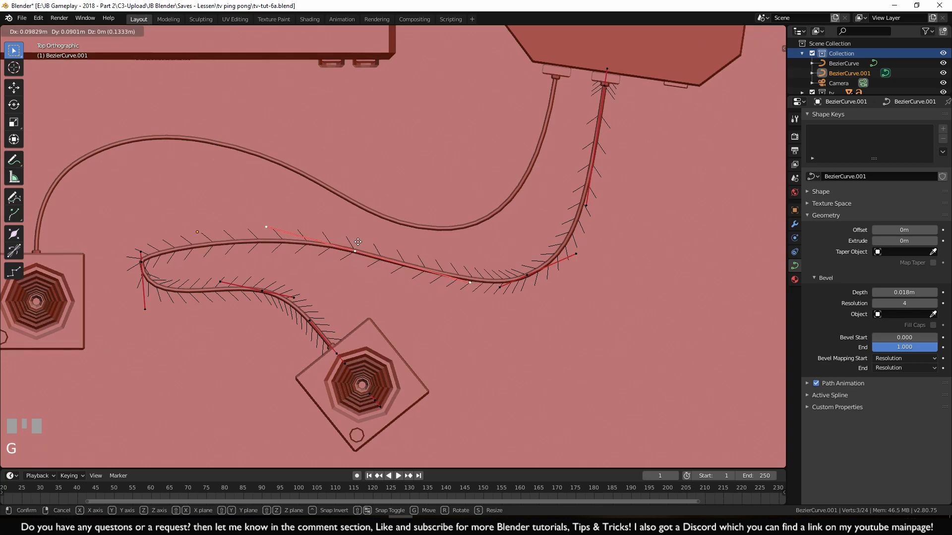
click(495, 275)
key(r)
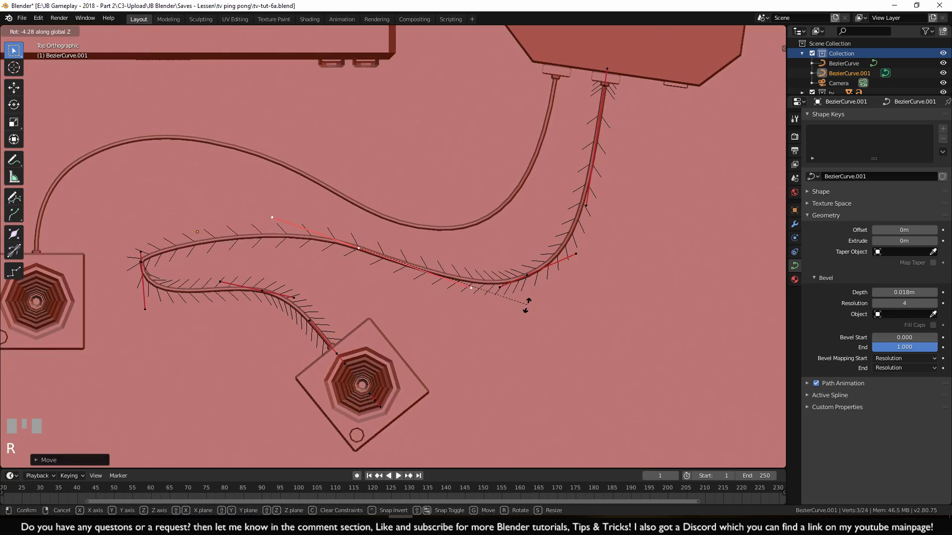
click(528, 305)
Move the loop's outer bend point inward and up, and extend its upper handle to open the bend
click(144, 263)
key(g)
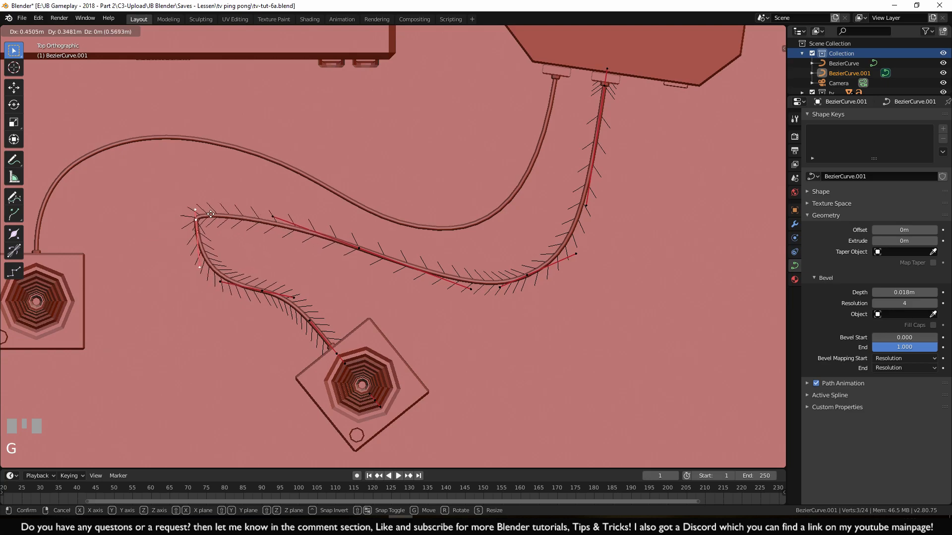
click(213, 215)
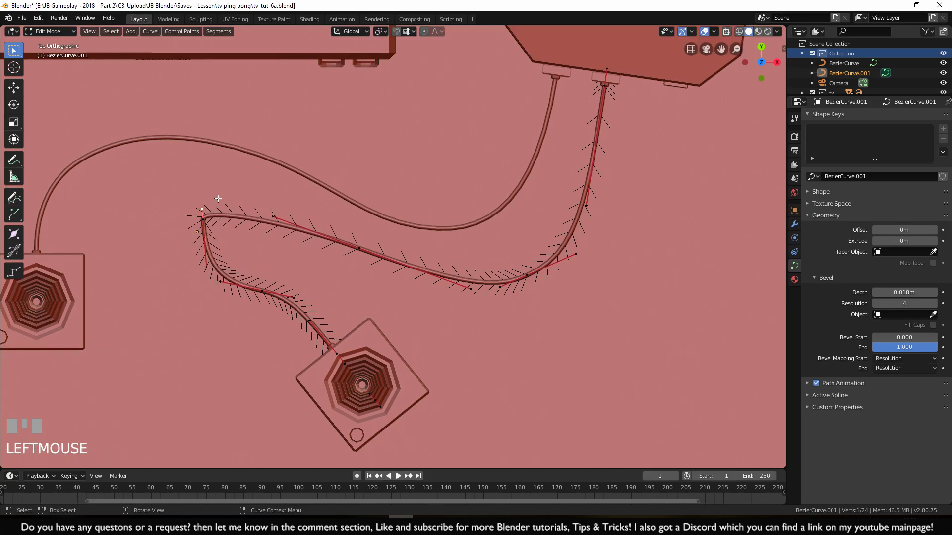
key(g)
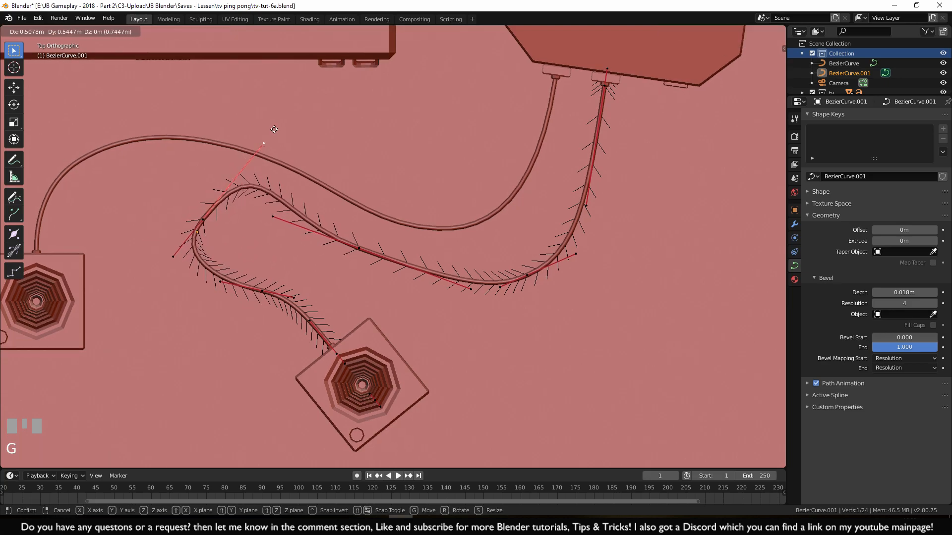
click(243, 141)
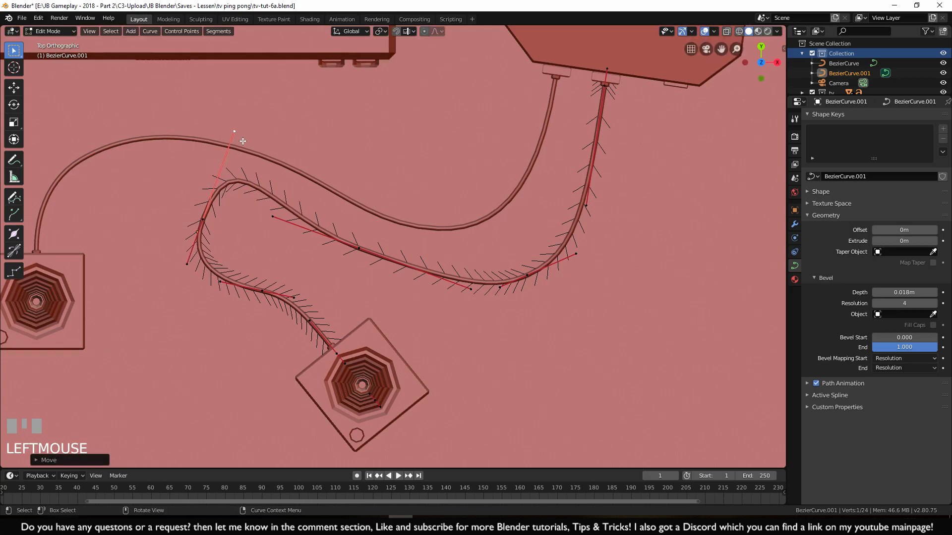
Rotate the outer bend point about -41° around Z and move it slightly up and right
click(197, 211)
key(r)
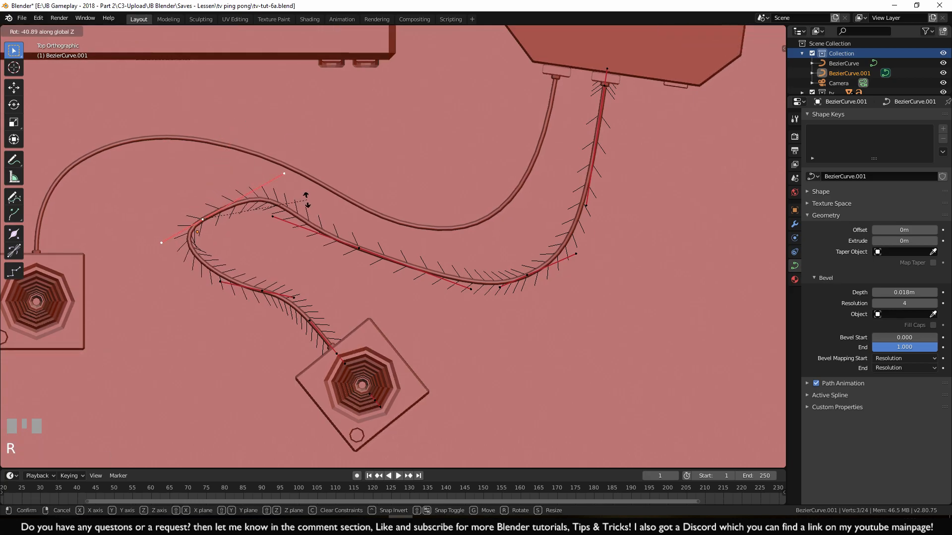
click(305, 200)
key(g)
click(303, 212)
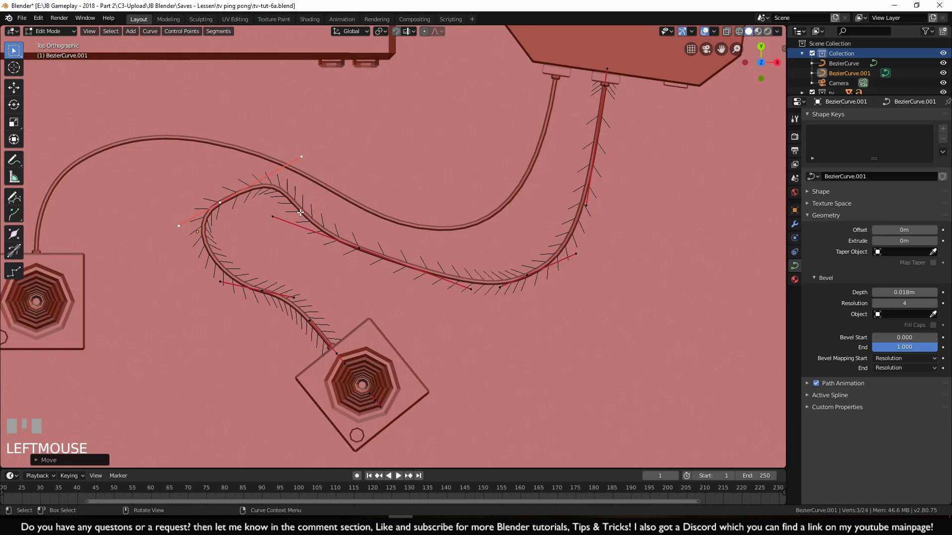
Shorten both handles of the middle control point so the cable flows smoothly between the two bends
click(273, 217)
key(g)
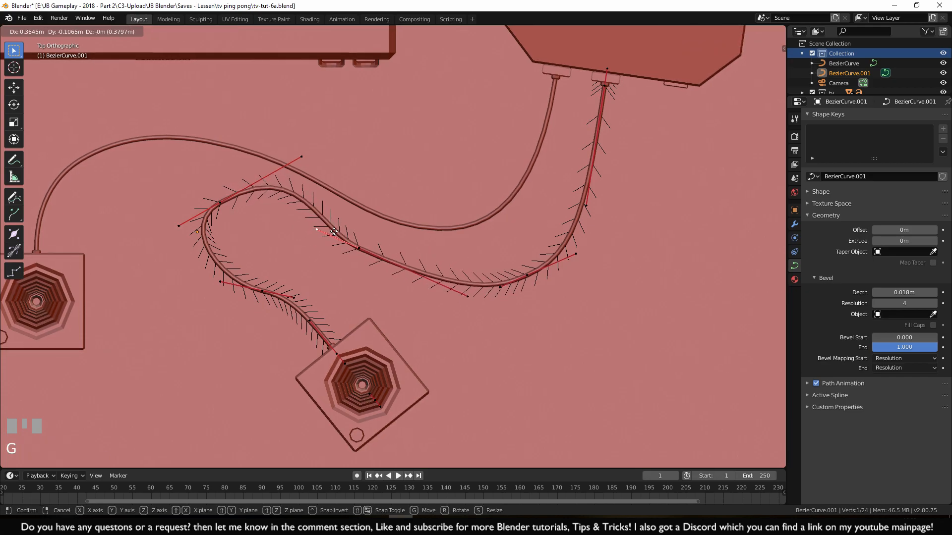
click(334, 231)
key(g)
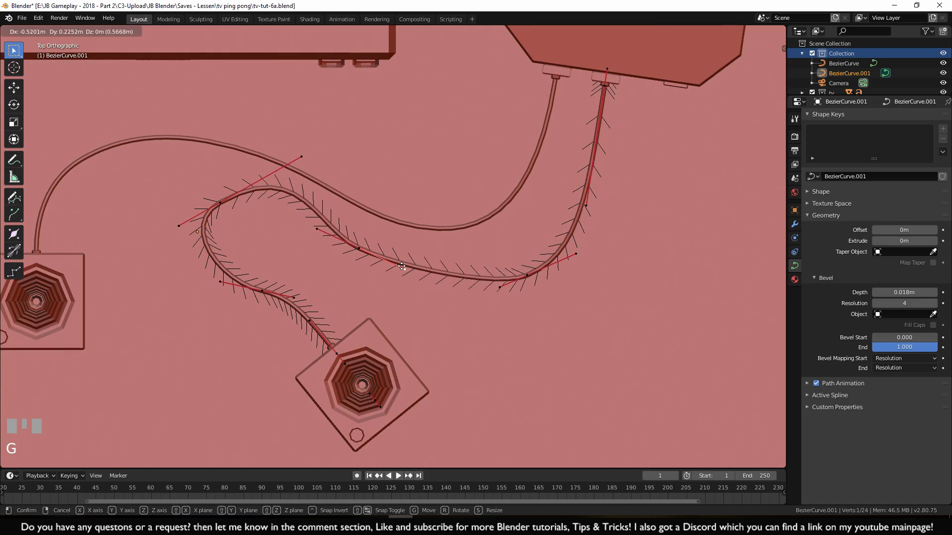
click(406, 266)
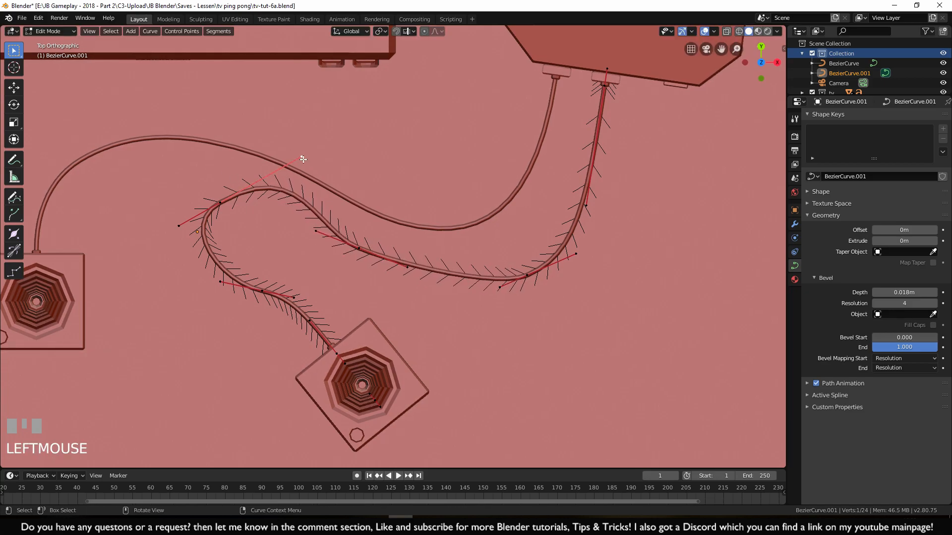
Shorten the upper handle of the outer bend point, leave Edit Mode and deselect the cable to check its overall shape
key(g)
click(261, 185)
key(Tab)
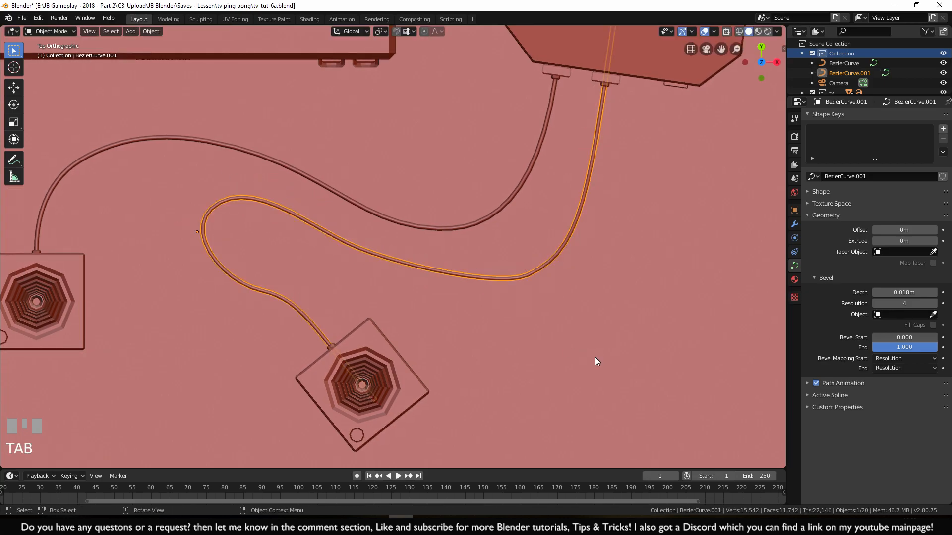
click(582, 351)
scroll(570, 347, down, 3)
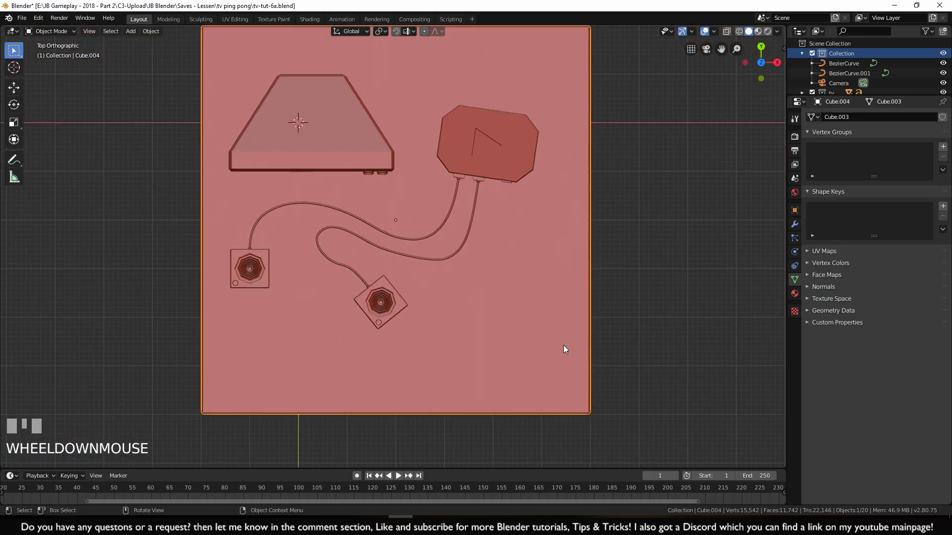
Enter Edit Mode on the second cable and move its outer bend point inward and slightly down
scroll(395, 332, up, 6)
click(285, 321)
key(Tab)
click(173, 208)
key(g)
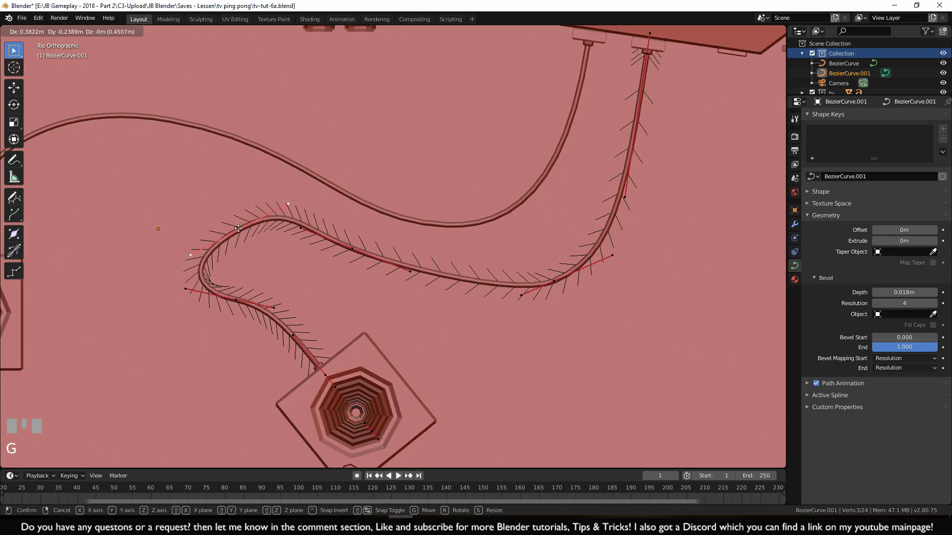
click(239, 228)
key(g)
click(272, 204)
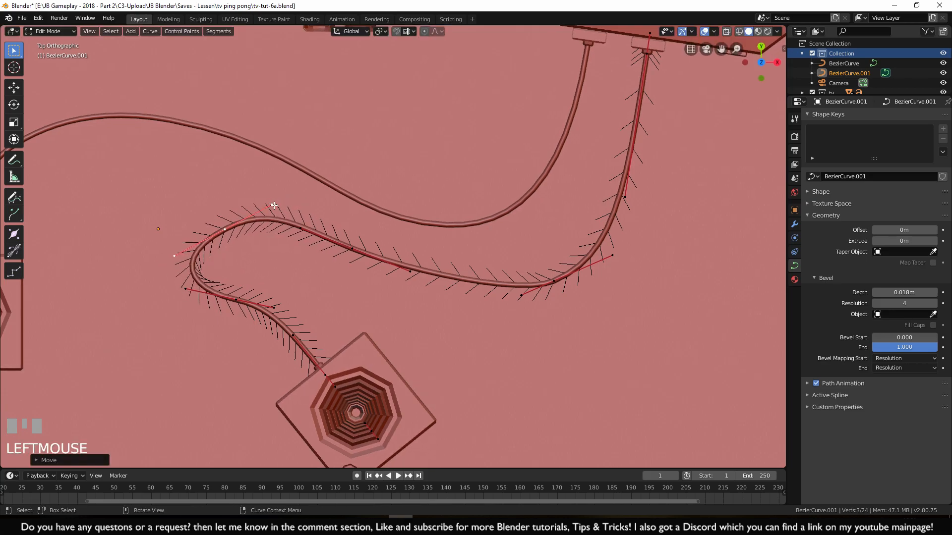
Reposition the outer bend point's upper and lower handles so its tangent runs diagonally and the bend tightens
click(275, 205)
key(g)
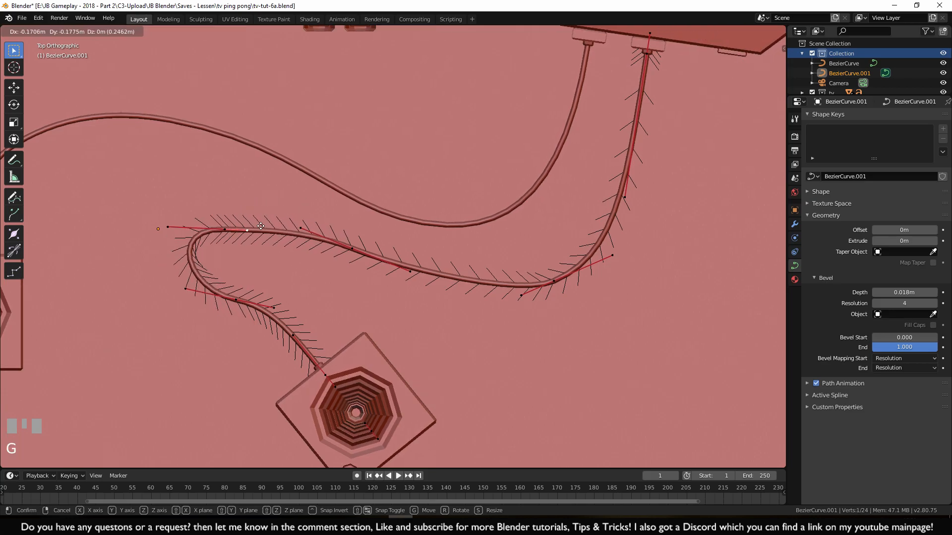
click(209, 250)
click(189, 272)
key(g)
click(217, 233)
Shorten the lower control point's outer handle and the outer bend point's upper handle, and leave Edit Mode
click(192, 283)
key(g)
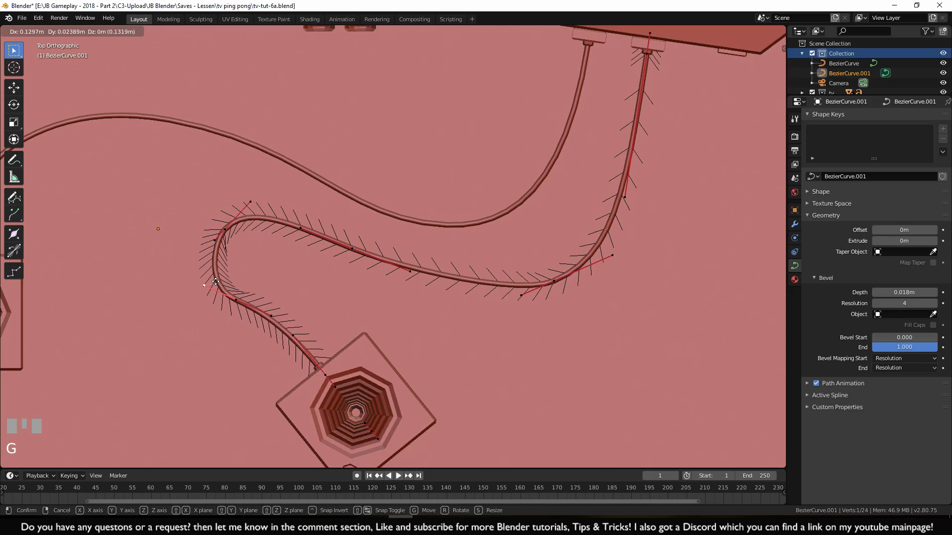
click(209, 282)
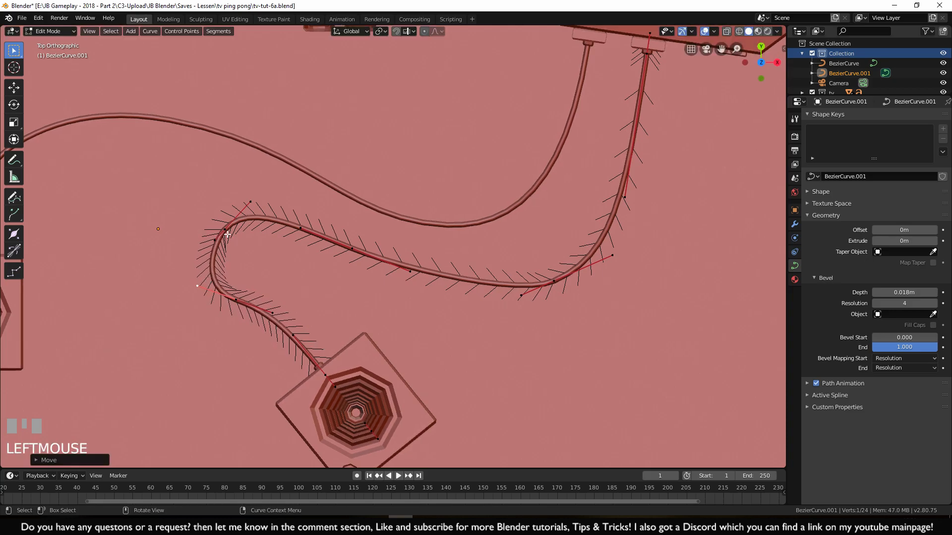
click(250, 209)
key(g)
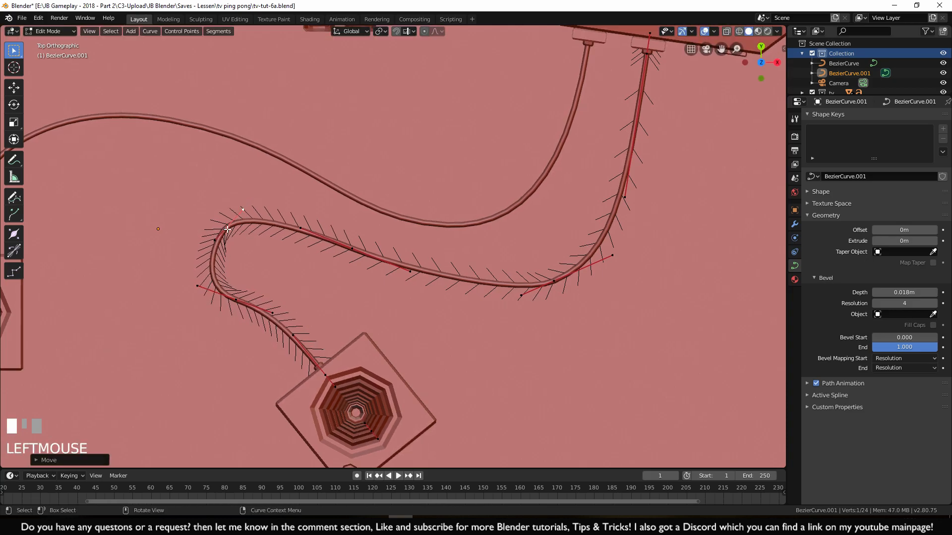
key(g)
click(324, 275)
key(Tab)
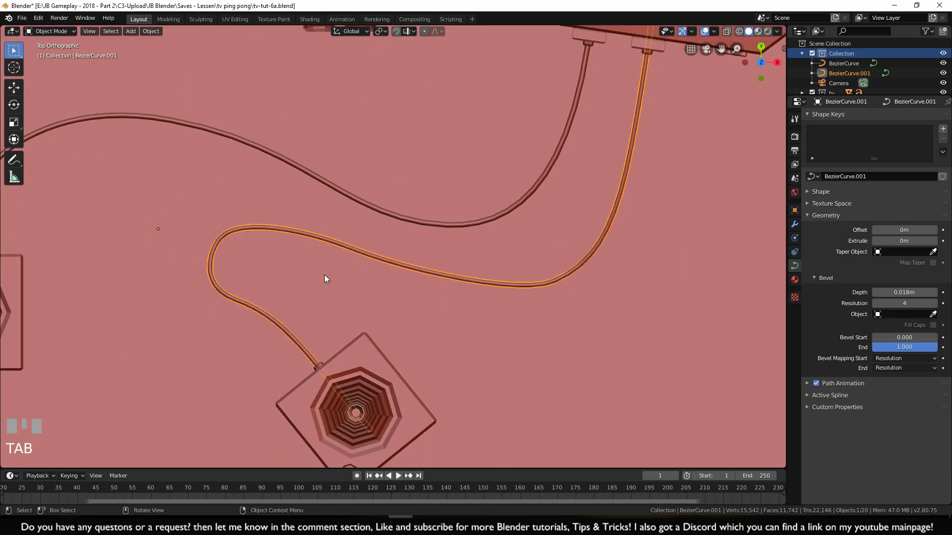
Nudge the cable's outer bend point slightly to the right, leave Edit Mode and deselect the cable
scroll(324, 275, down, 5)
click(403, 286)
click(346, 279)
key(Tab)
scroll(346, 277, up, 5)
click(269, 227)
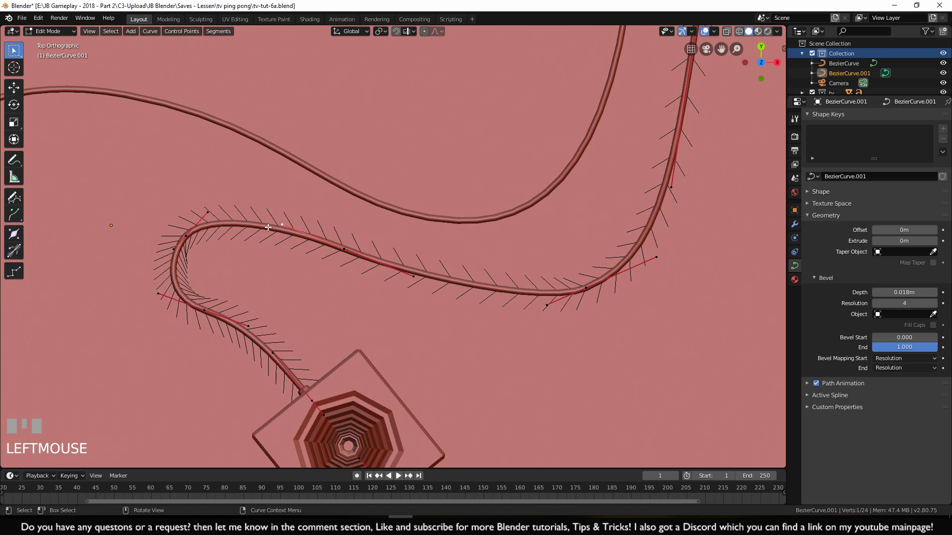
click(182, 237)
key(g)
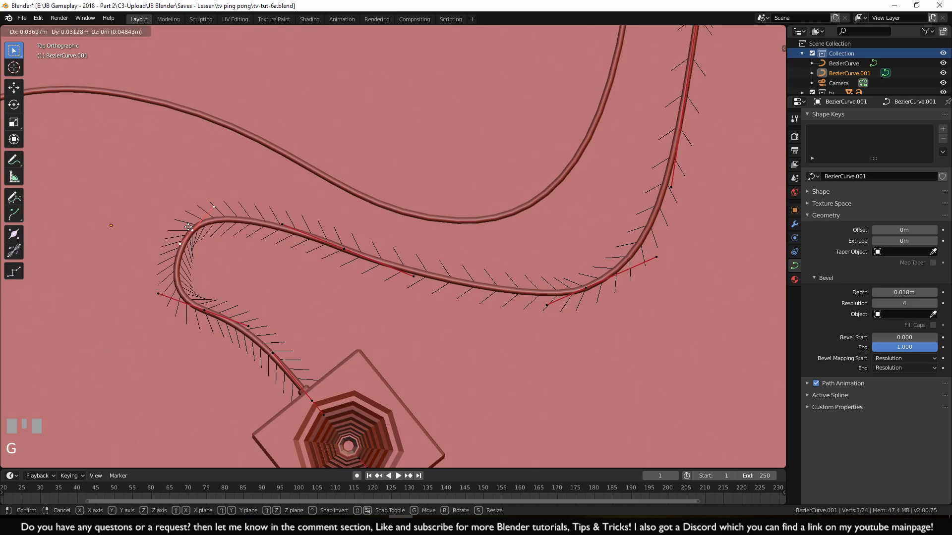
click(185, 233)
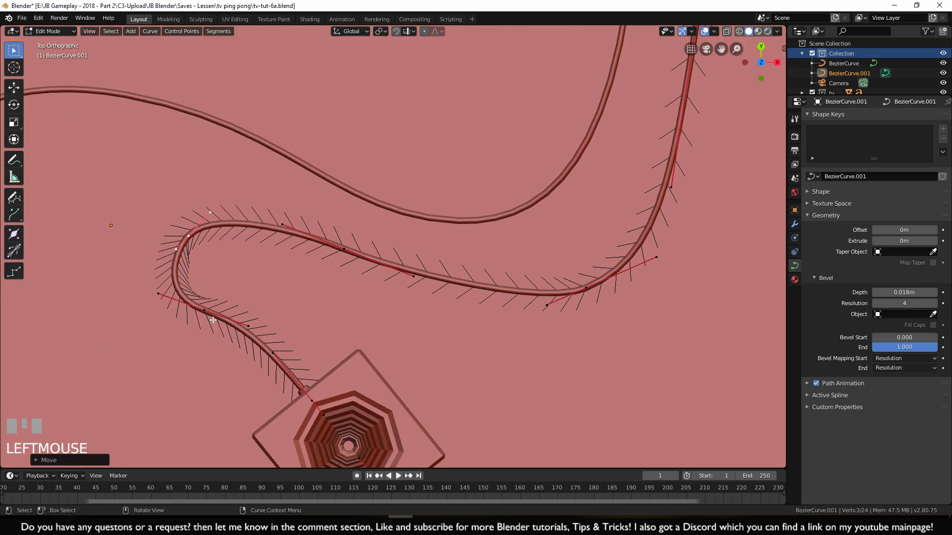
key(Tab)
scroll(376, 248, down, 8)
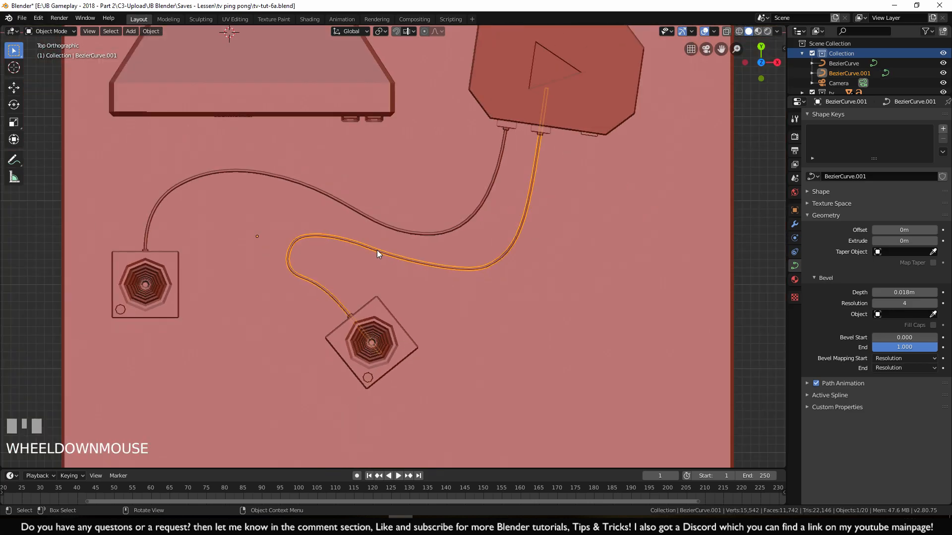
click(640, 274)
Reopen the second cable in Edit Mode and, in top view, move its middle control point slightly up and right
mouse_move(640, 274)
middle_down()
mouse_move(655, 234)
mouse_move(759, 192)
mouse_move(656, 210)
mouse_move(637, 226)
mouse_move(646, 257)
middle_up()
scroll(646, 257, up, 3)
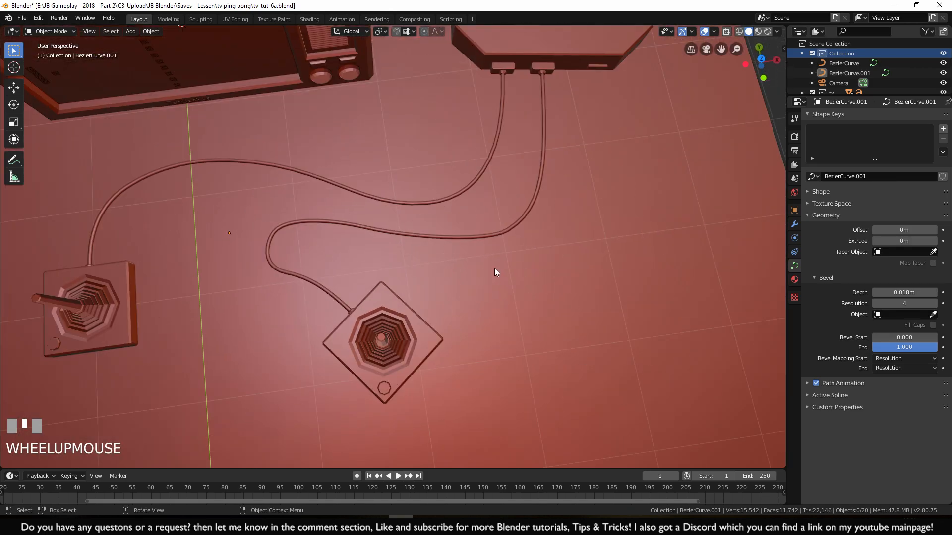
click(297, 275)
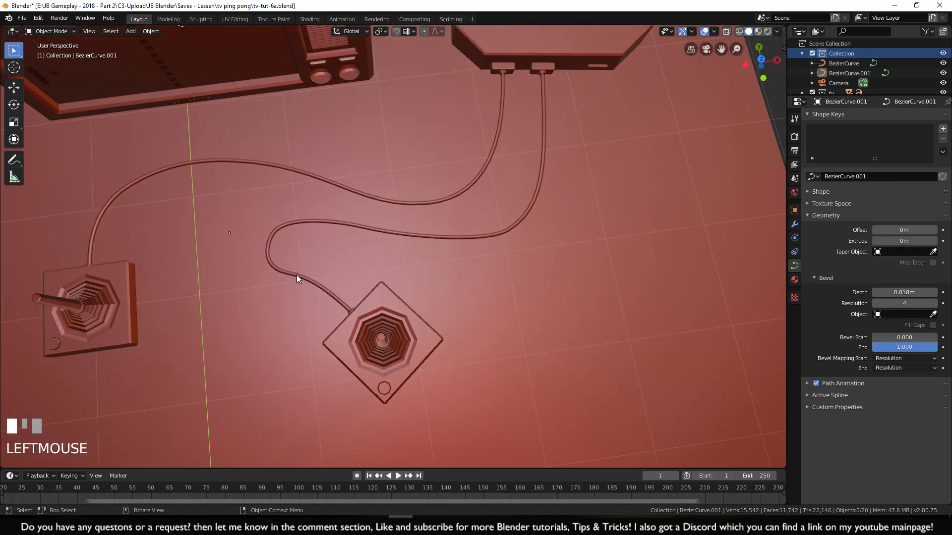
key(Tab)
scroll(296, 275, up, 4)
click(471, 200)
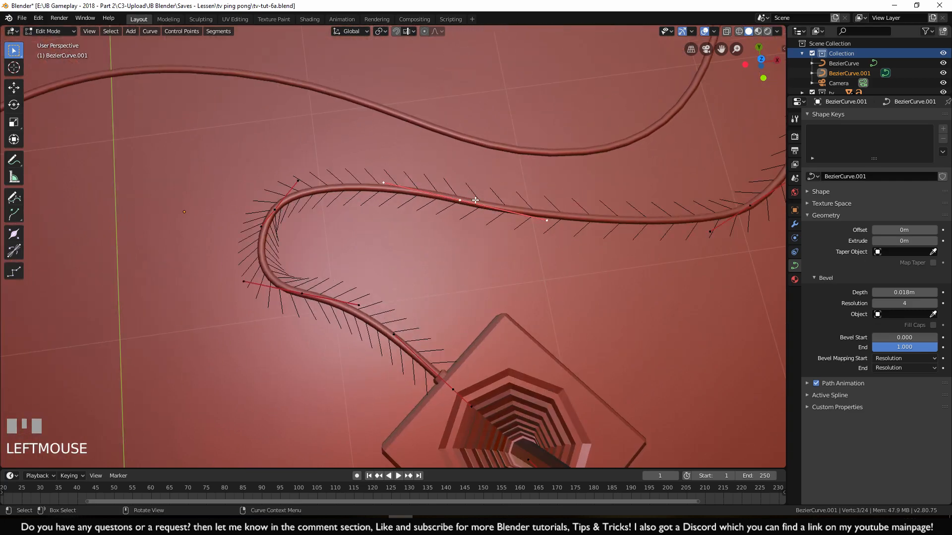
key(KP_7)
key(g)
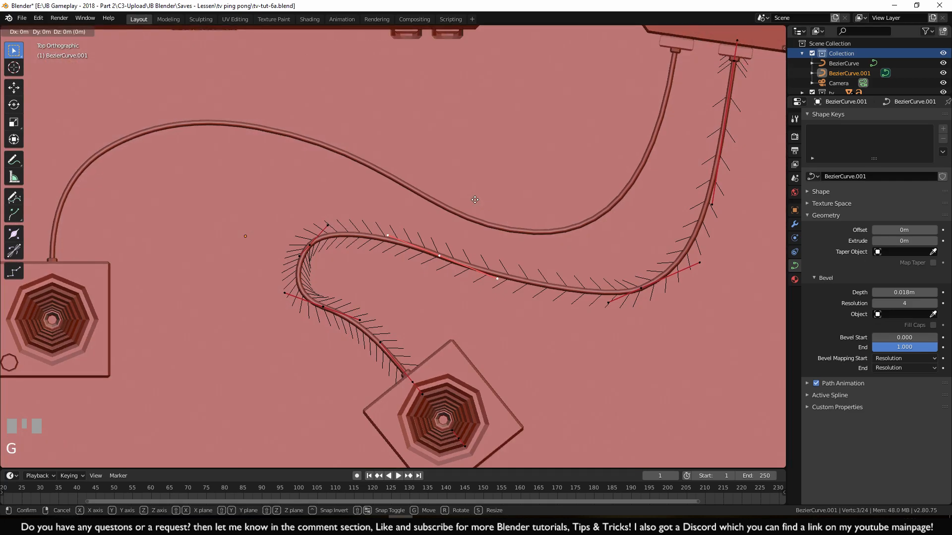
click(480, 184)
Extend the left handle of the bend below the device and the upper-left handle of the middle control point
click(608, 302)
key(g)
click(586, 312)
drag(379, 208, 390, 238)
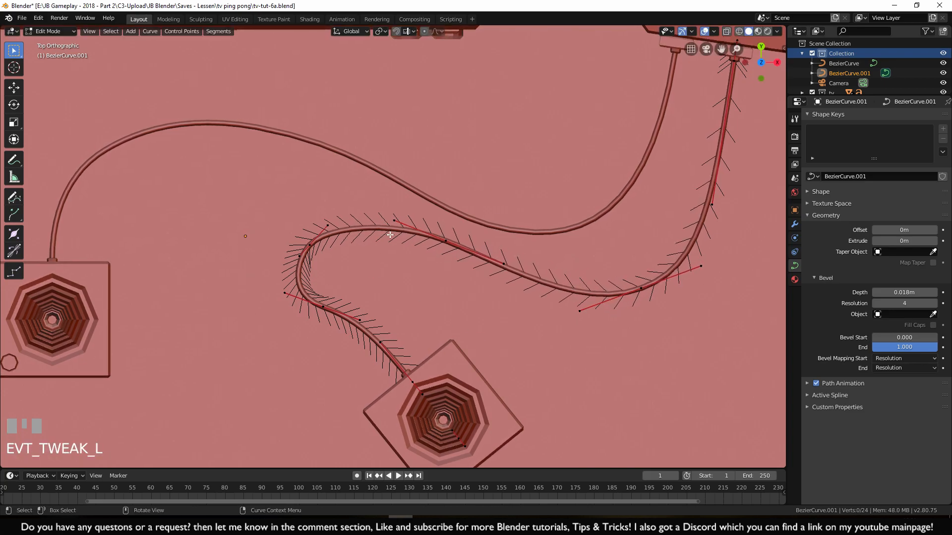
key(g)
click(362, 199)
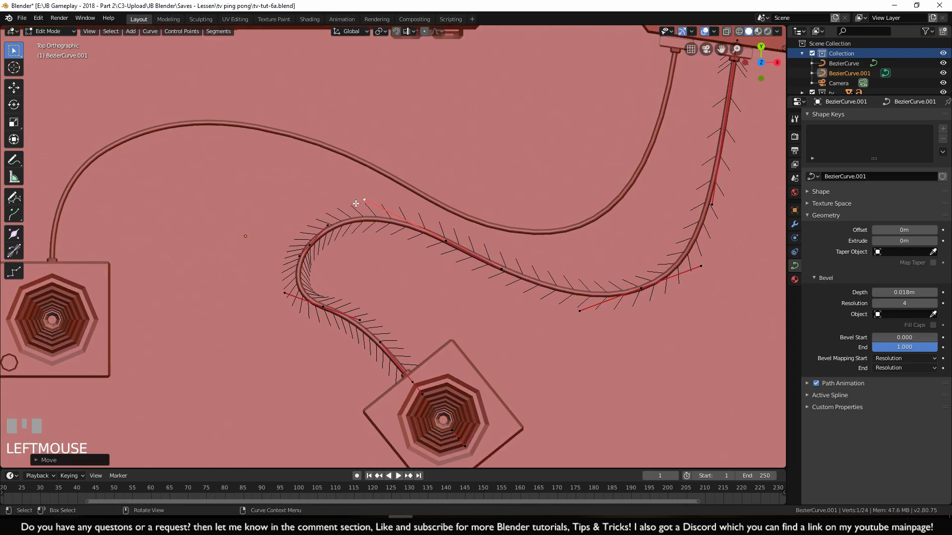
Pull the outer bend point's lower handle outward and move the point up and slightly left
click(300, 257)
key(g)
click(273, 265)
click(309, 244)
key(g)
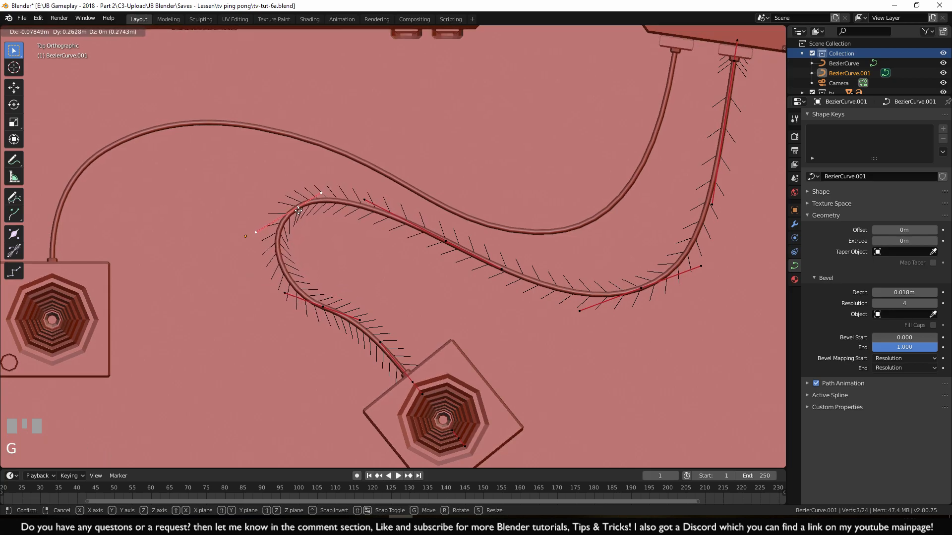
click(297, 213)
Move the control point nearest the tilted controller slightly down and right, and extend its right handle
click(324, 303)
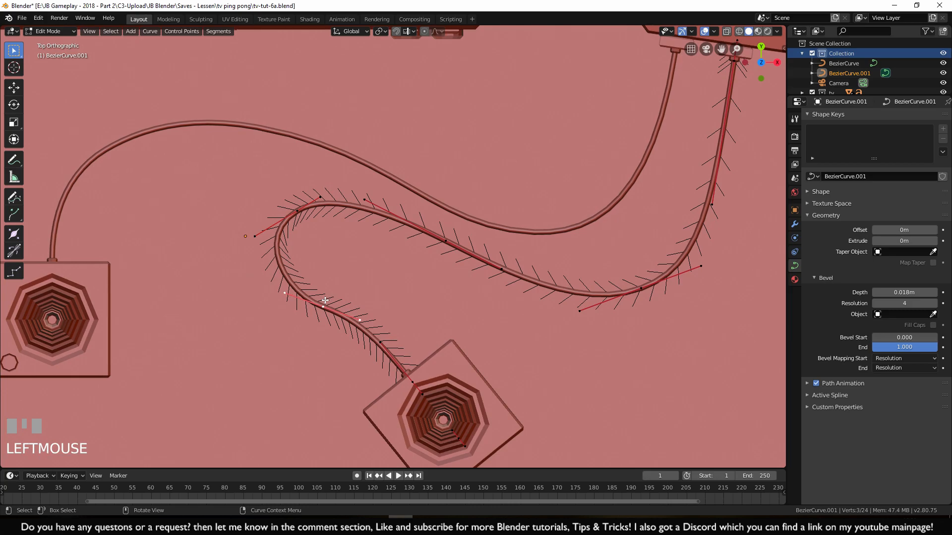
key(g)
click(331, 306)
click(365, 327)
key(g)
click(377, 327)
Extend the outer bend point's lower handle outward, leave Edit Mode and deselect the cable
click(255, 237)
key(g)
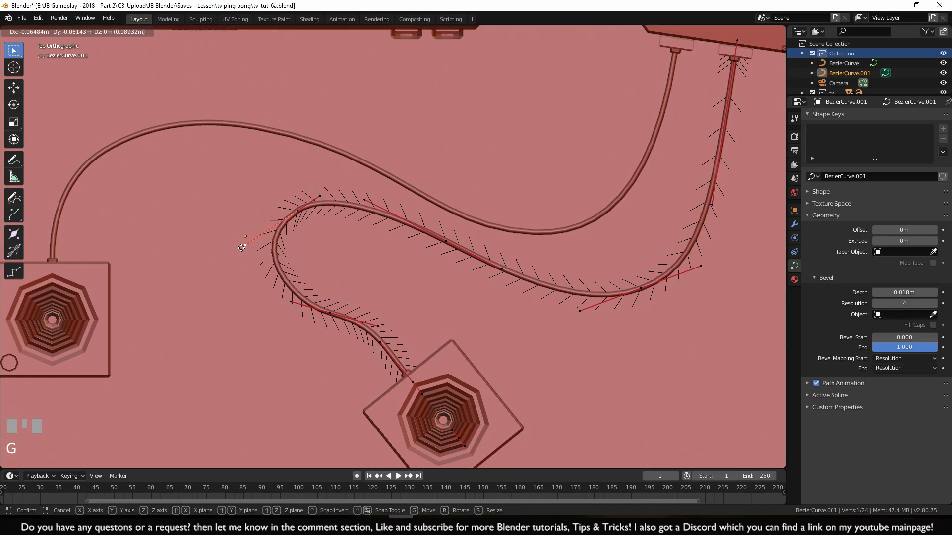
click(240, 244)
key(Tab)
scroll(398, 283, down, 4)
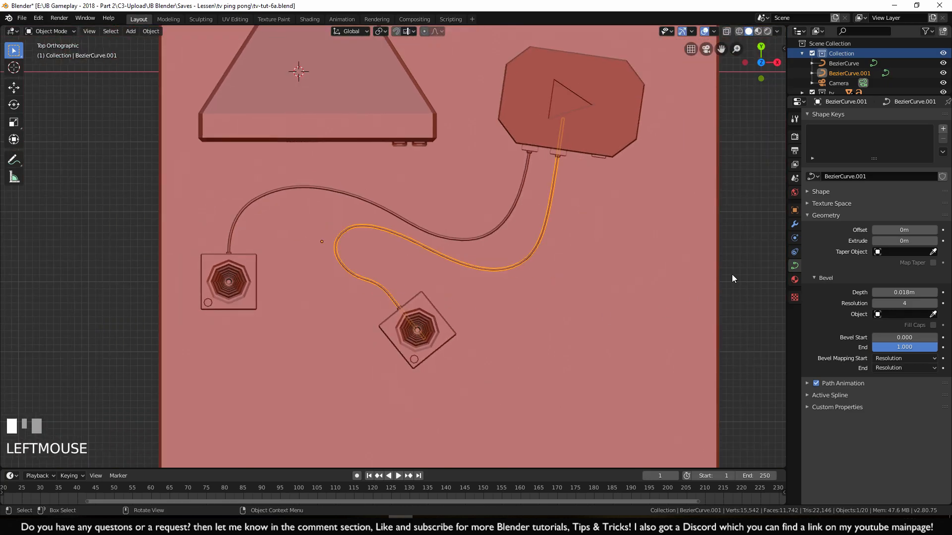
click(732, 277)
scroll(732, 276, down, 2)
scroll(751, 281, up, 1)
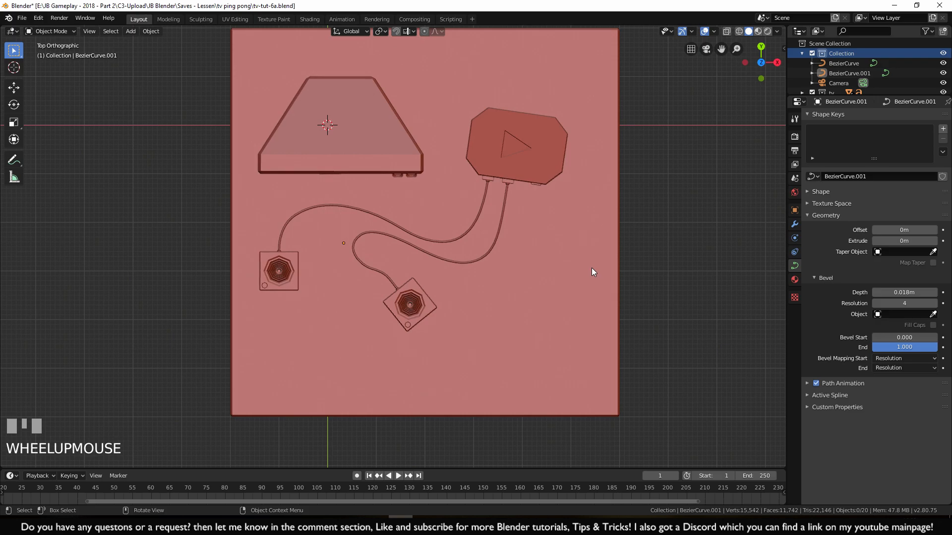
Add a new Bezier curve and place it behind the octagonal device, near the back edge of the floor
shift+middle_drag(592, 269, 542, 314)
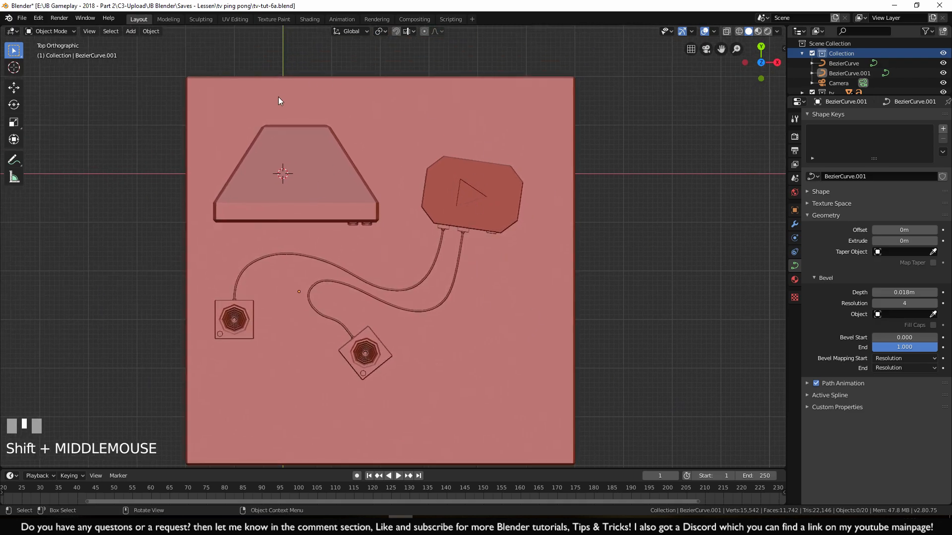
key(shift+a)
mouse_move(418, 239)
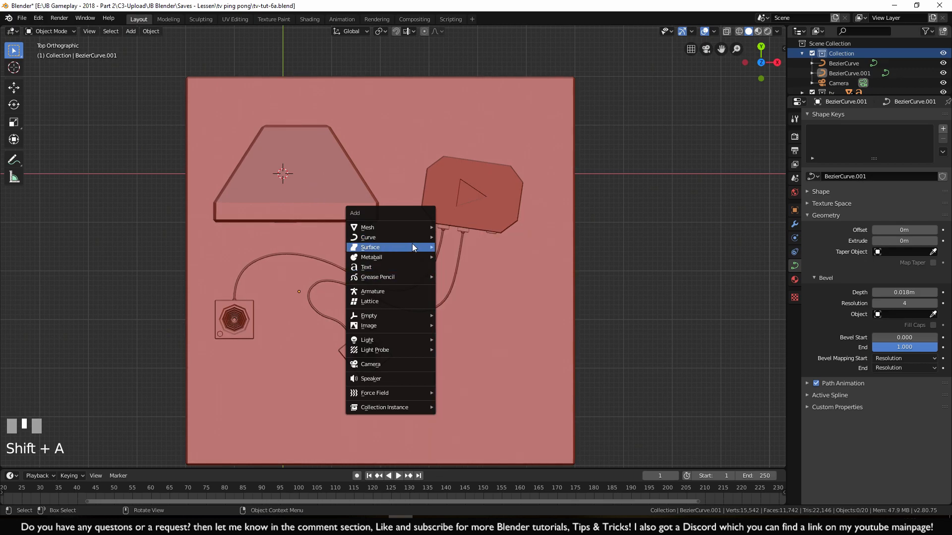
click(455, 237)
key(g)
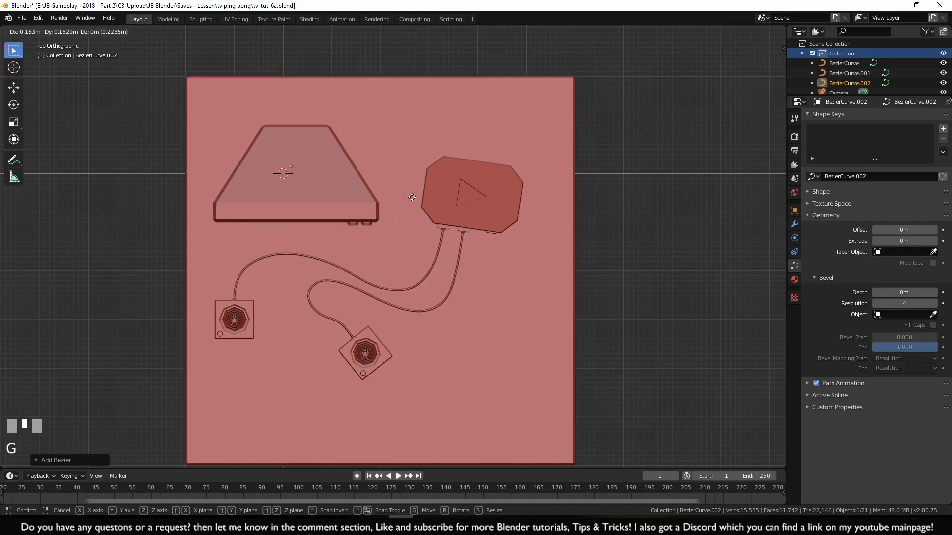
click(525, 149)
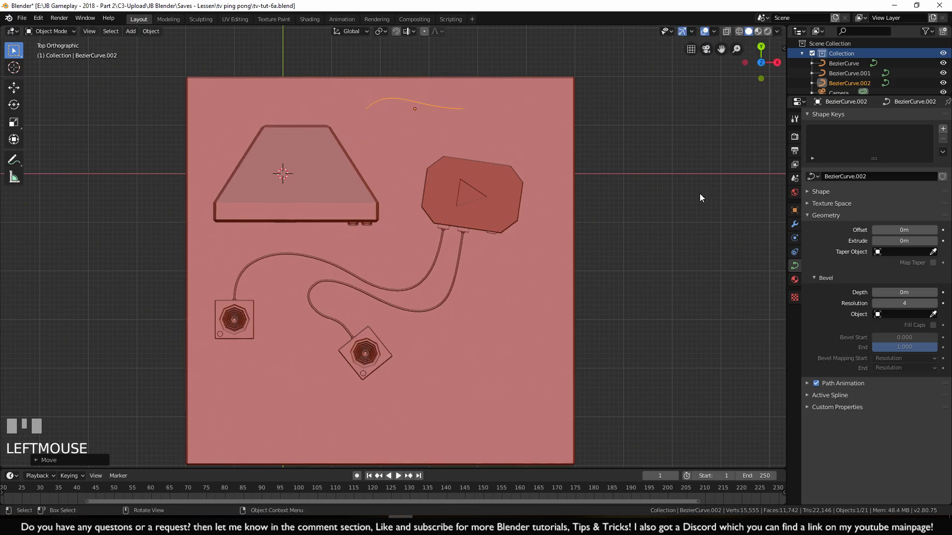
Enter Edit Mode on the new curve and rotate its right end point about -98.5° around Z
shift+middle_drag(661, 221, 668, 283)
key(Tab)
click(468, 188)
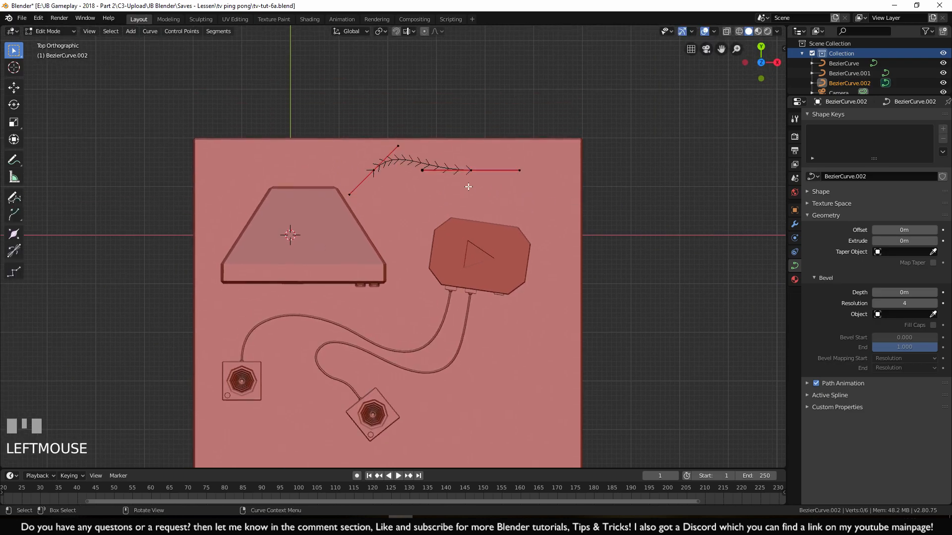
key(r)
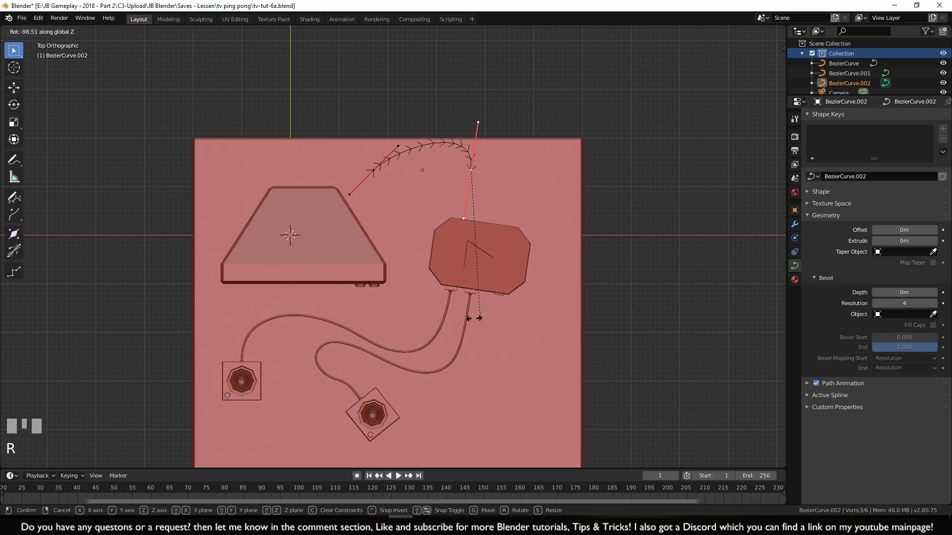
click(481, 308)
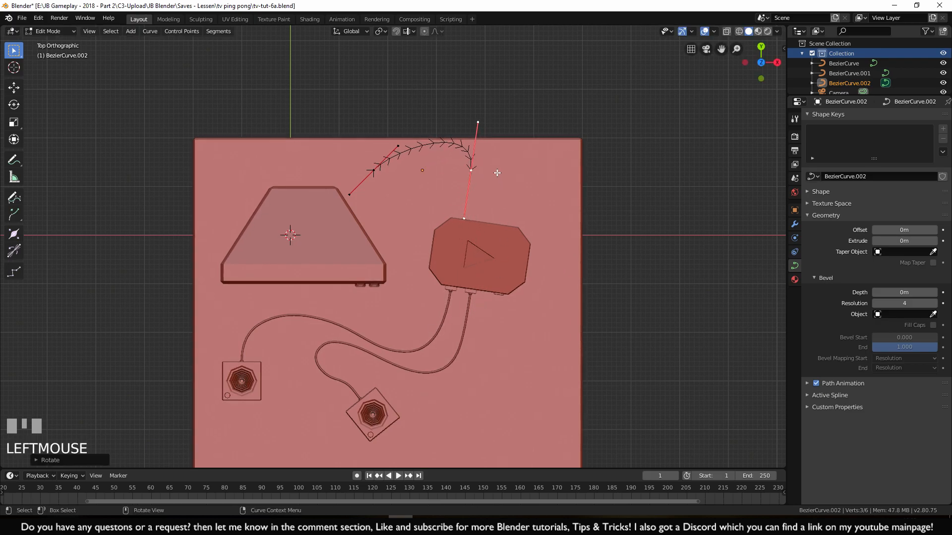
Move the rotated end point just behind the device and extrude a new point about 0.78 m into the device
key(g)
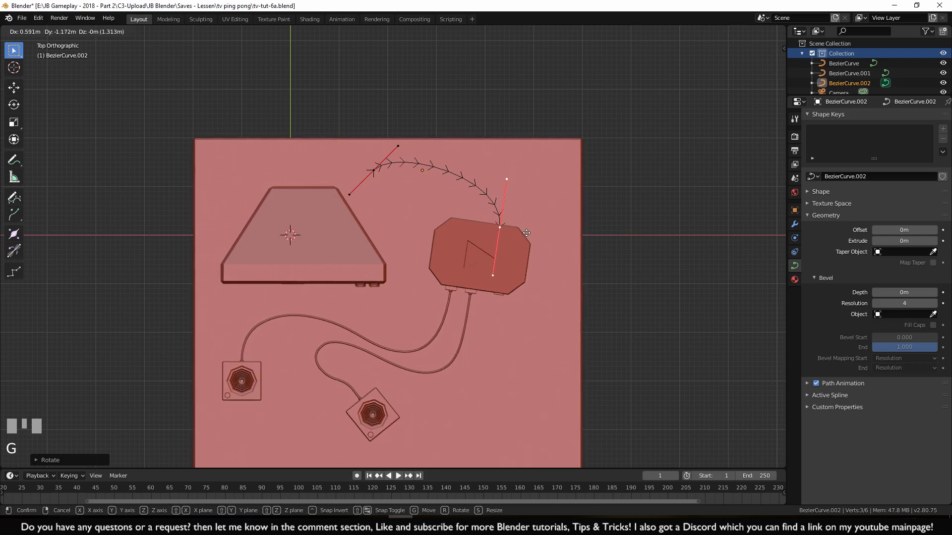
click(526, 233)
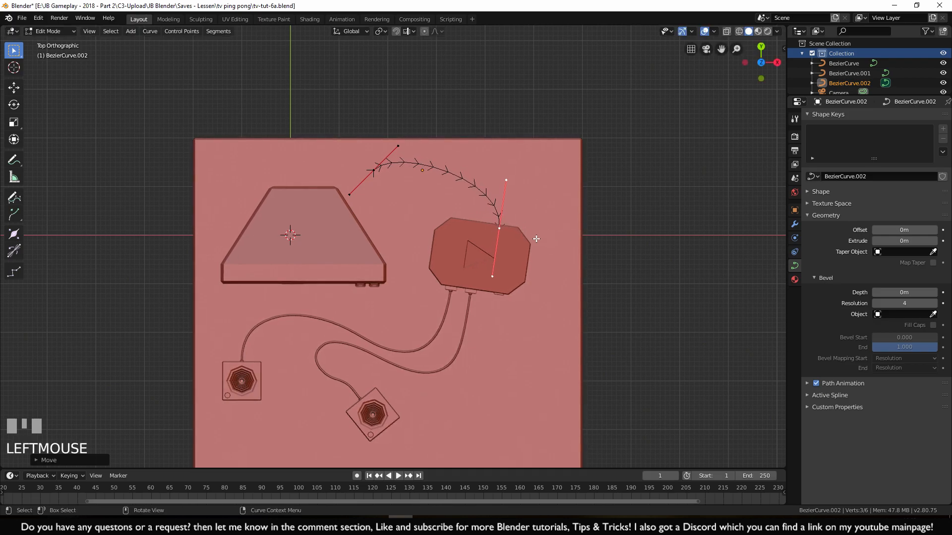
key(g)
click(540, 212)
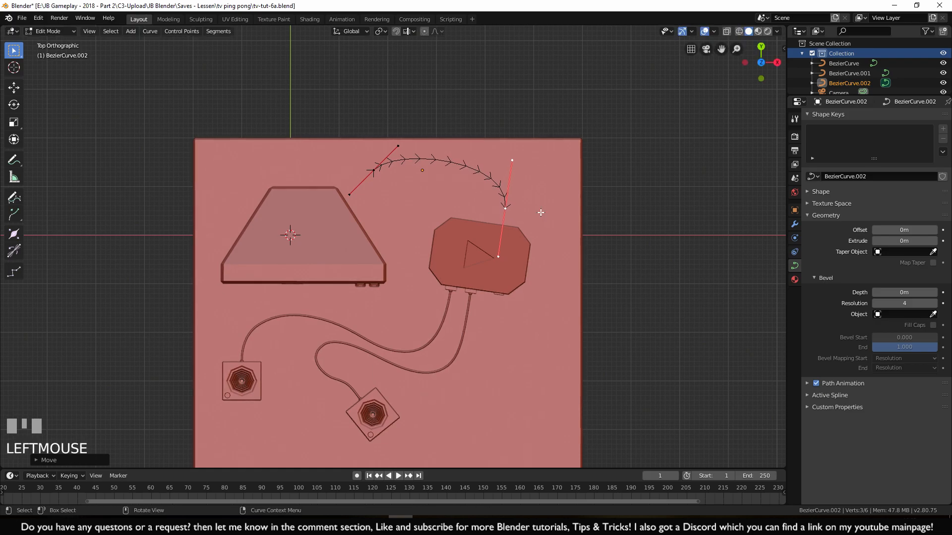
key(e)
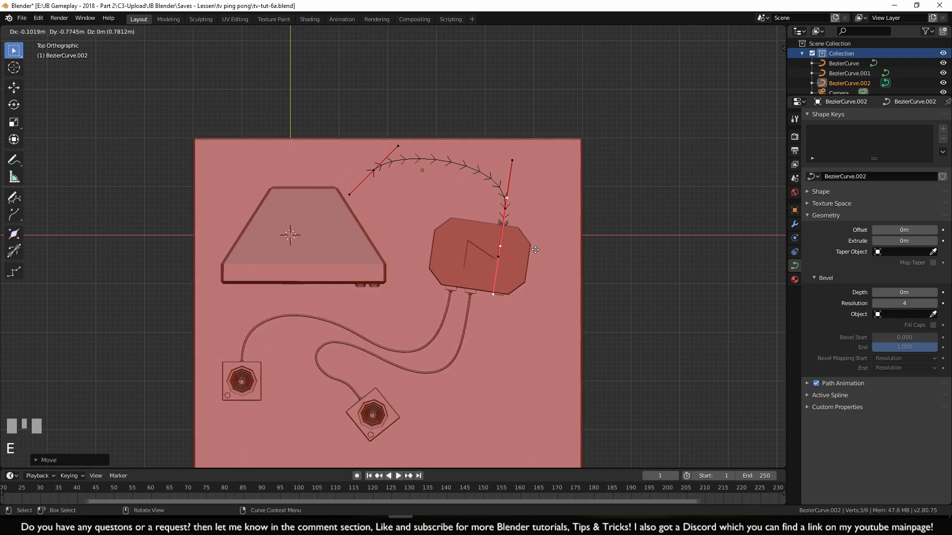
click(535, 250)
Rotate the curve's far end point about 50° and move it behind the TV, giving the cable a smooth arc
click(365, 156)
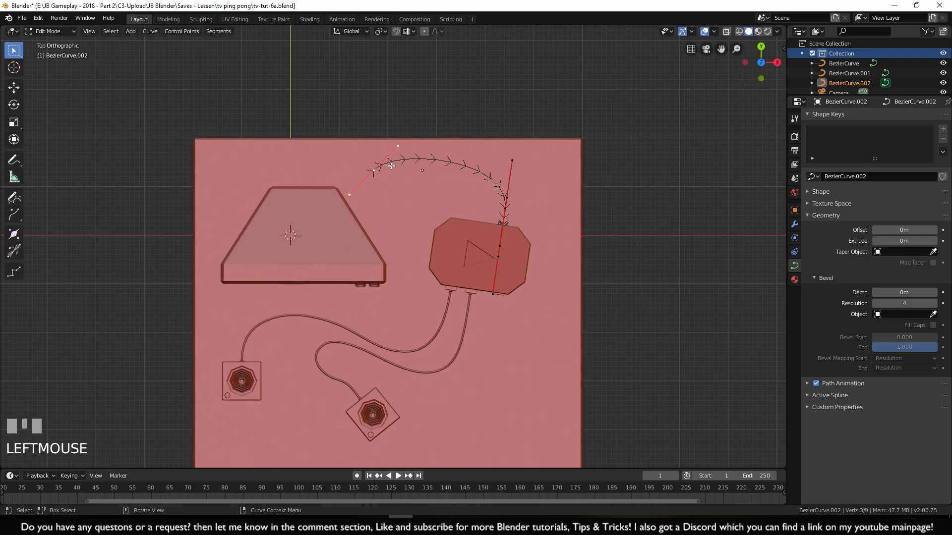
key(r)
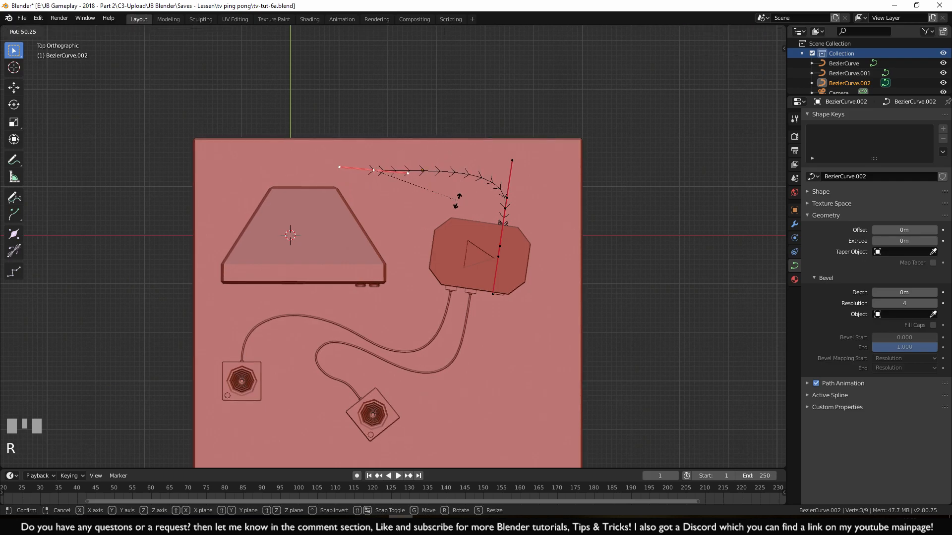
click(457, 201)
key(g)
click(434, 179)
key(r)
click(447, 171)
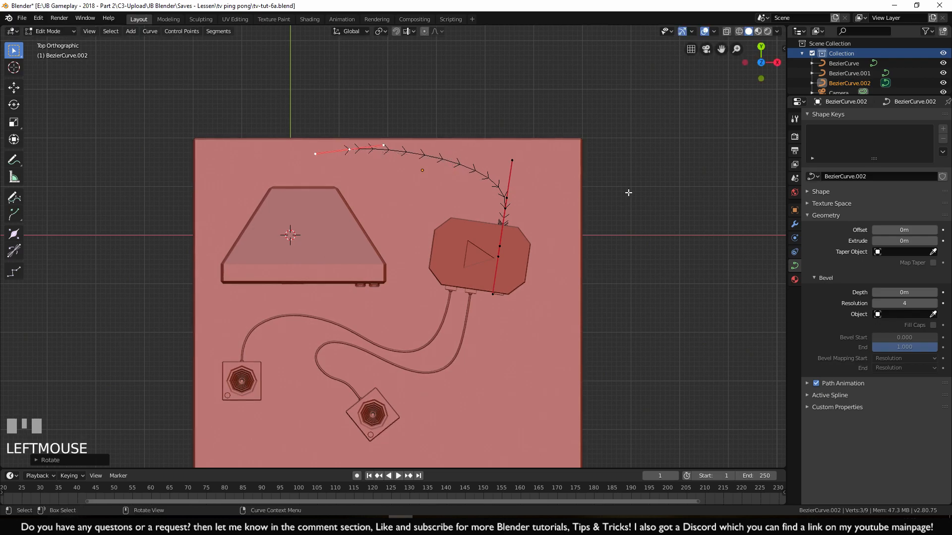
Leave Edit Mode and raise the whole curve along Z until it sits just above the floor surface
key(KP_0)
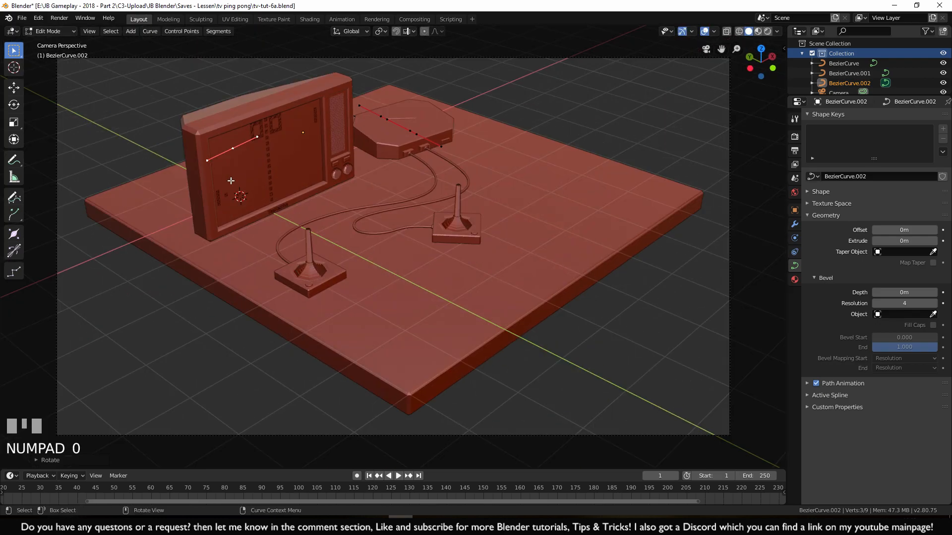
key(Tab)
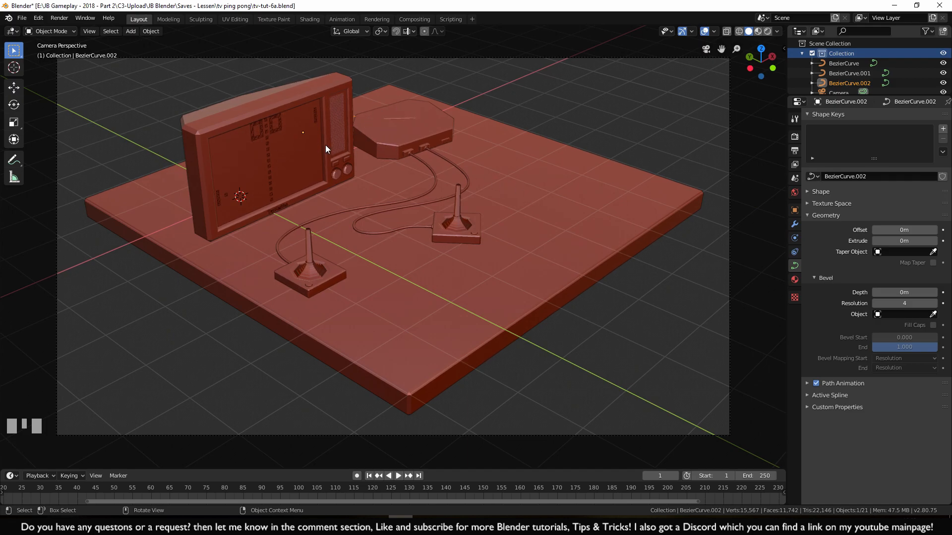
middle_drag(484, 149, 431, 199)
scroll(615, 180, up, 5)
shift+middle_drag(616, 180, 542, 261)
key(KP_3)
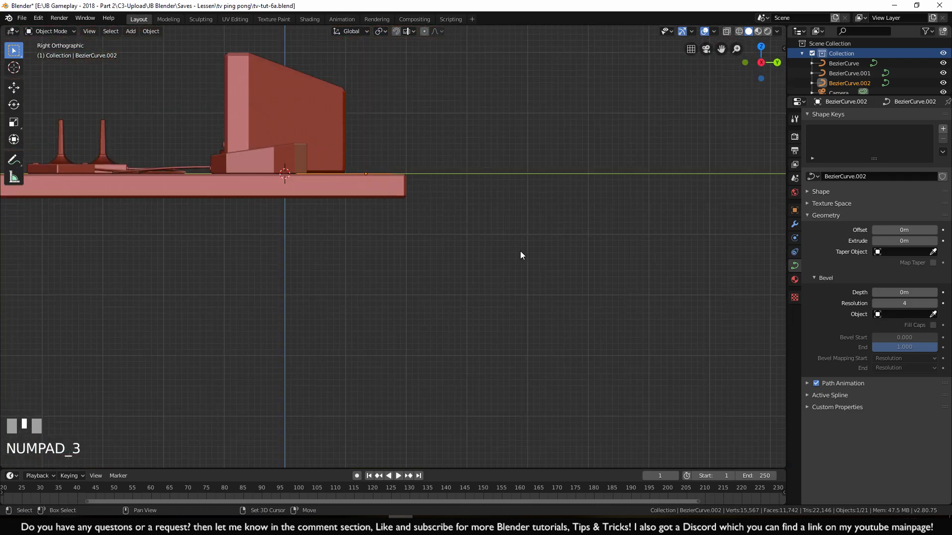
scroll(475, 271, up, 4)
key(g)
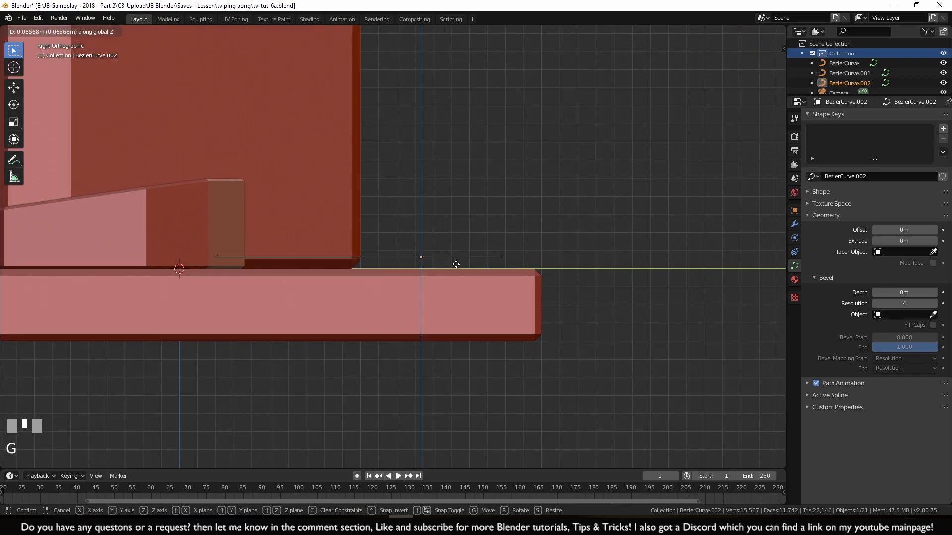
click(461, 271)
Set the curve's bevel depth to 0.04 m to give it thickness and deselect it
mouse_move(895, 292)
mouse_down()
mouse_move(917, 292)
mouse_move(907, 291)
mouse_up()
middle_drag(355, 246, 470, 287)
scroll(387, 272, down, 2)
scroll(471, 287, up, 3)
drag(900, 292, 940, 292)
click(774, 274)
Select the thickened cable in the right side view and enter Edit Mode on it
middle_drag(774, 274, 544, 236)
key(KP_3)
scroll(418, 236, up, 2)
shift+middle_drag(419, 240, 446, 259)
click(448, 260)
key(Tab)
scroll(443, 252, down, 4)
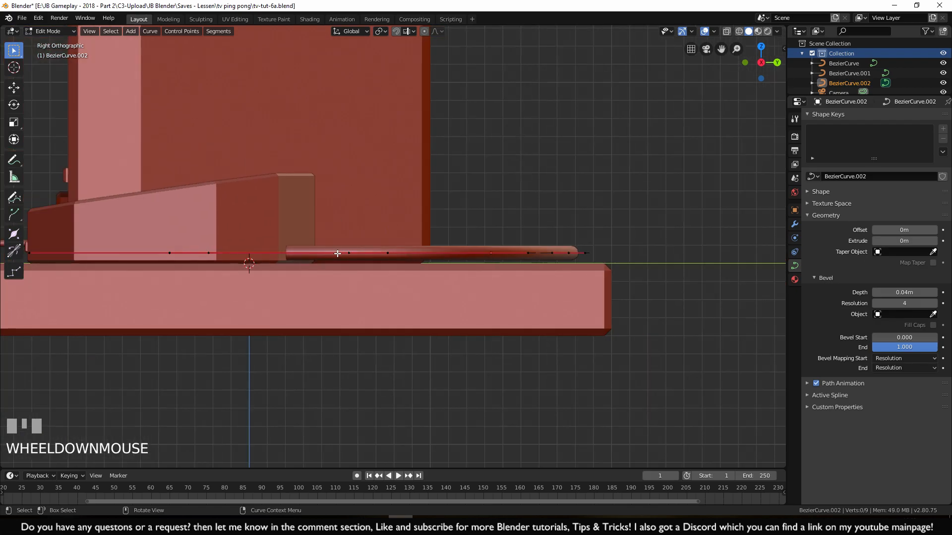
Examine the cable's control points and handles where it enters the octagonal device
middle_drag(207, 256, 216, 302)
click(216, 310)
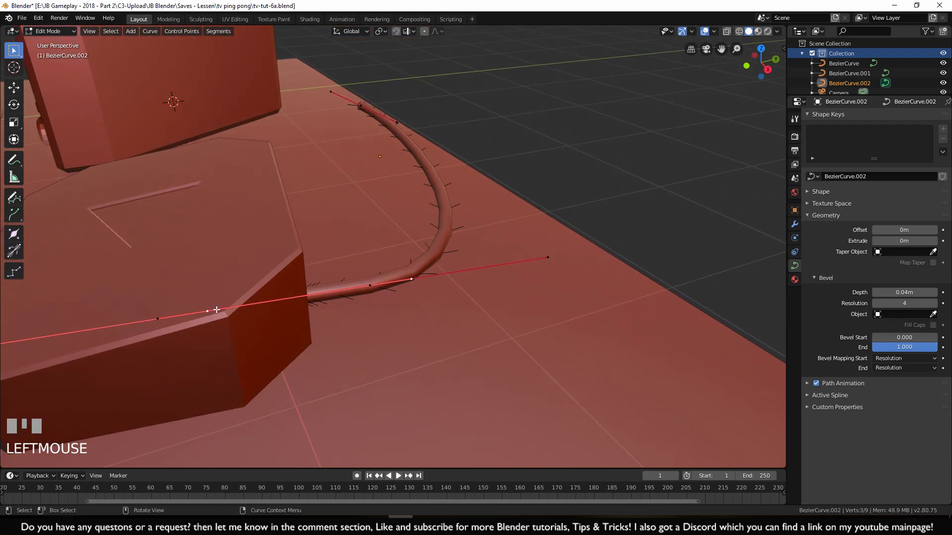
key(KP_2)
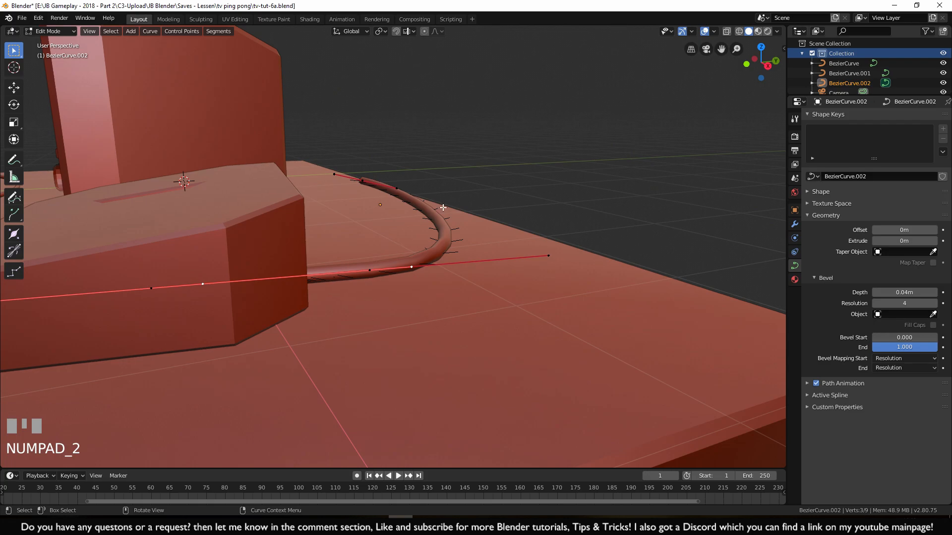
scroll(438, 213, down, 3)
click(234, 274)
scroll(297, 315, up, 3)
key(KP_3)
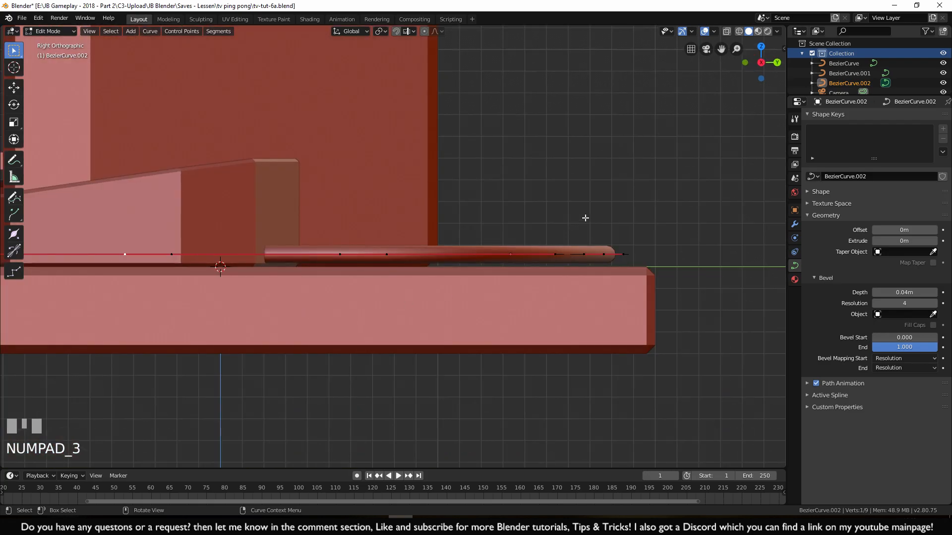
Leave Edit Mode and lower the cable about 0.016 m along Z so it rests on the floor
key(Tab)
scroll(592, 218, up, 2)
key(g)
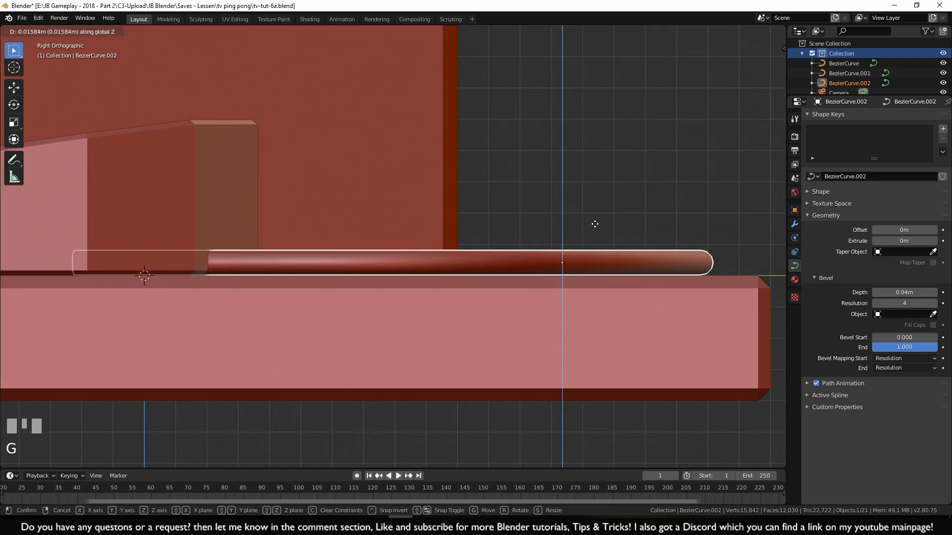
click(597, 225)
scroll(590, 209, down, 3)
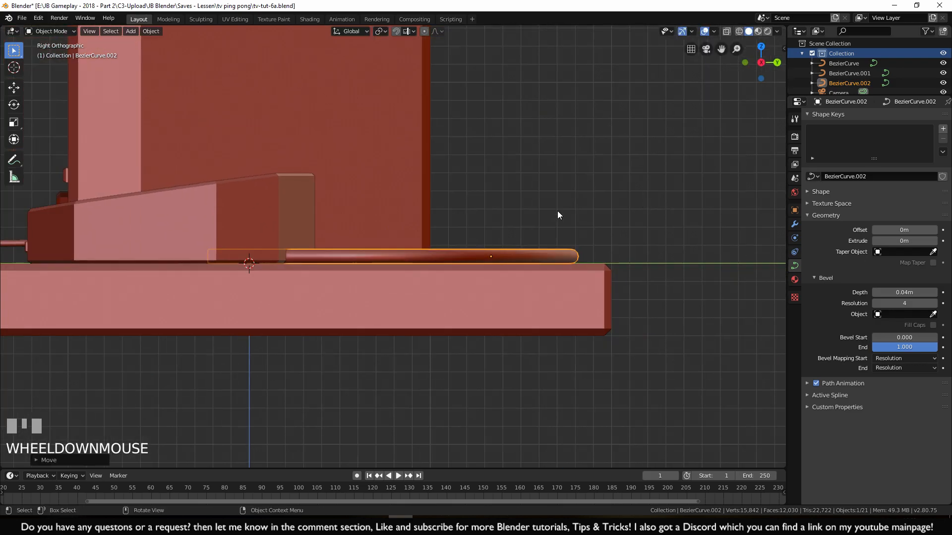
Reselect the cable behind the device and enter Edit Mode with its control points in view
click(557, 209)
click(504, 249)
key(Tab)
middle_drag(585, 186, 606, 195)
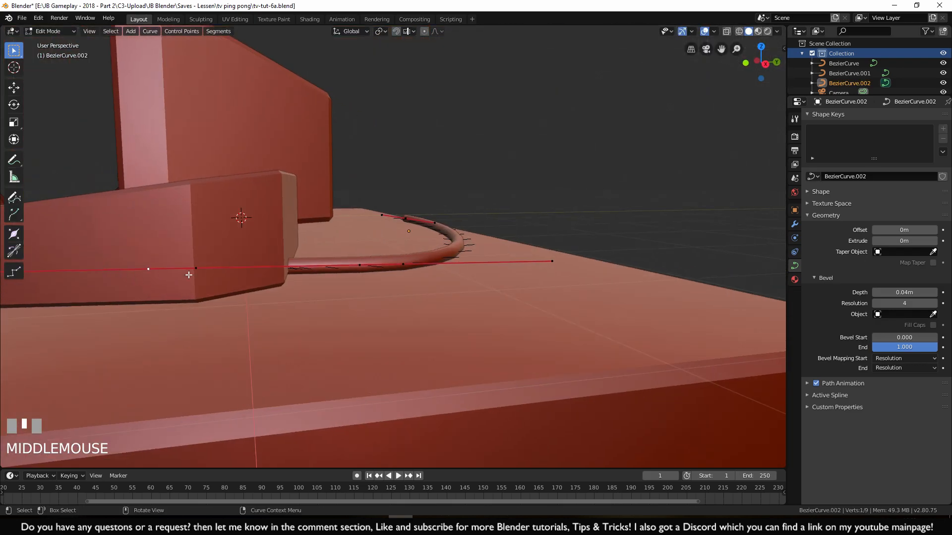
scroll(216, 294, down, 2)
key(g)
key(z)
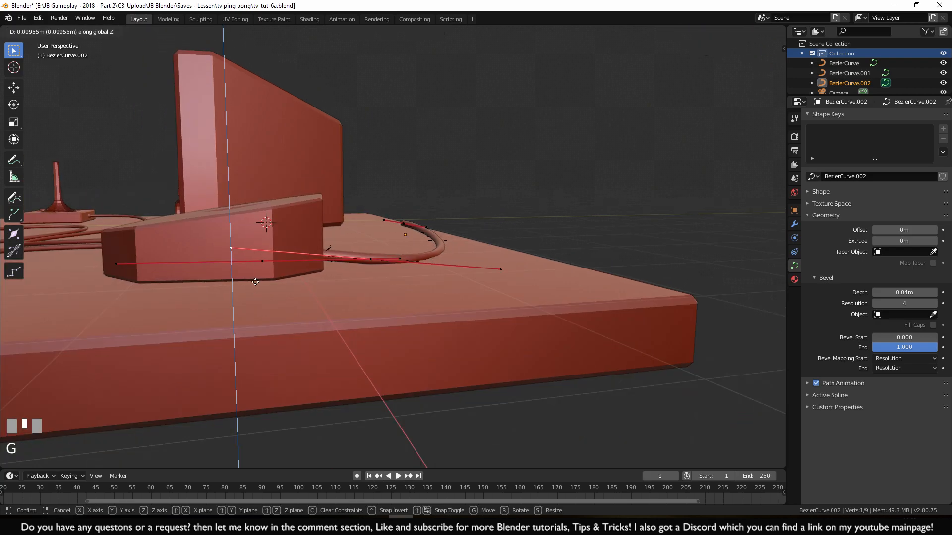
right_click(257, 281)
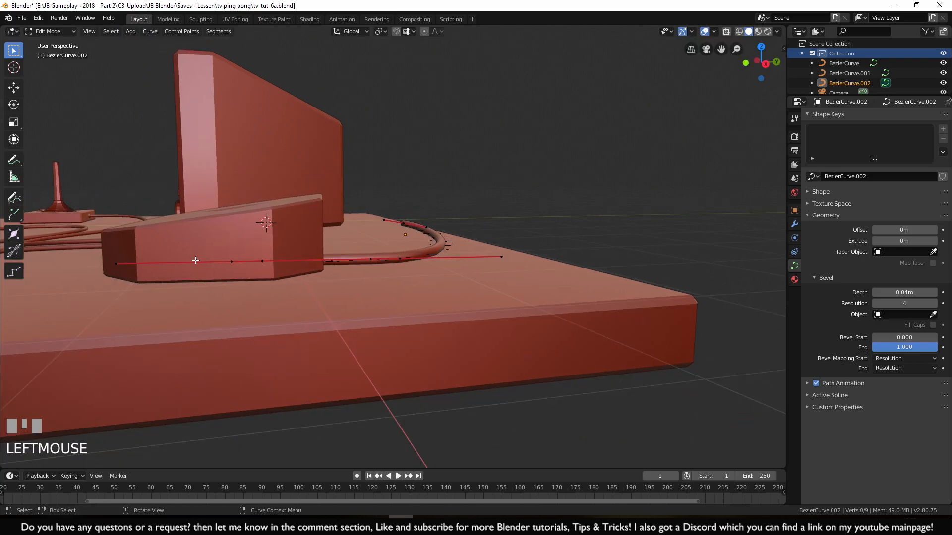
Try to raise the cable's end point inside the device about 0.13 m along Z
click(259, 261)
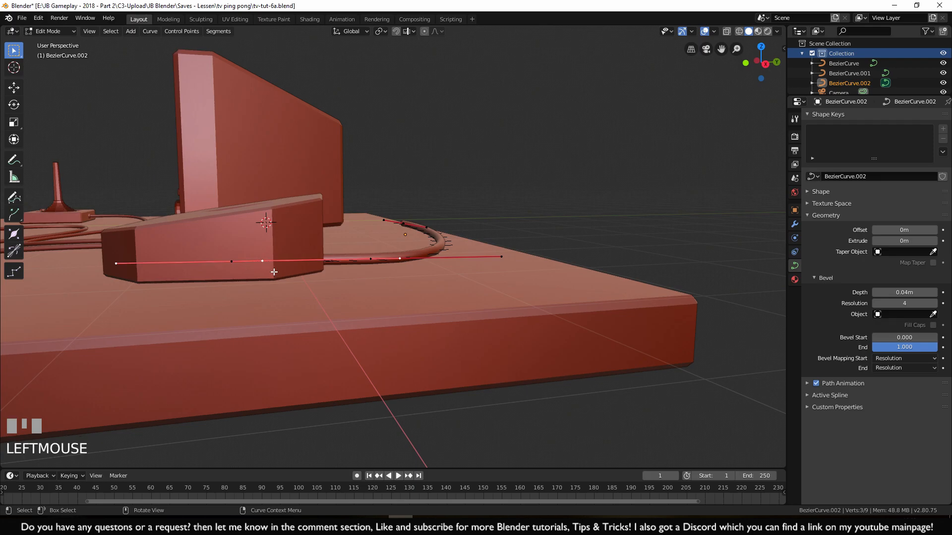
key(g)
key(z)
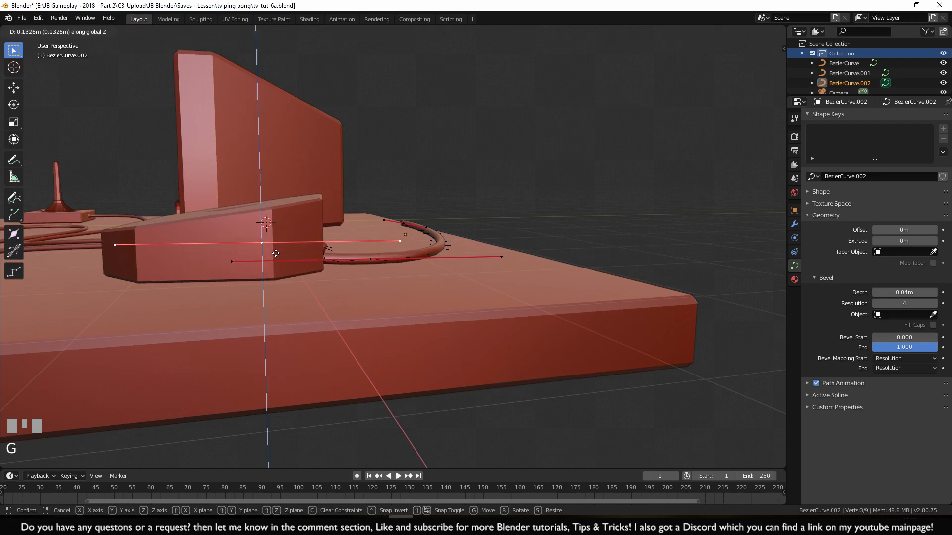
click(276, 254)
middle_drag(598, 239, 483, 268)
key(g)
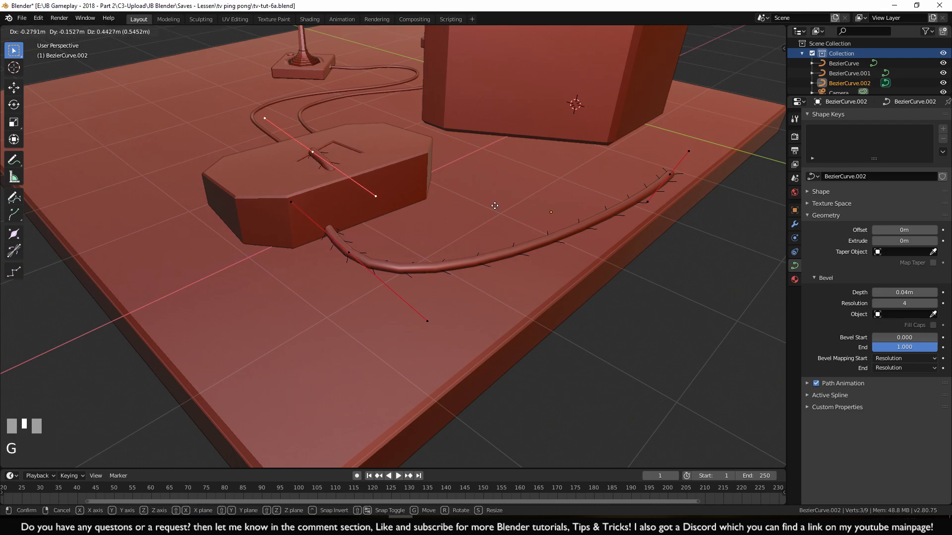
key(Escape)
middle_drag(374, 273, 466, 246)
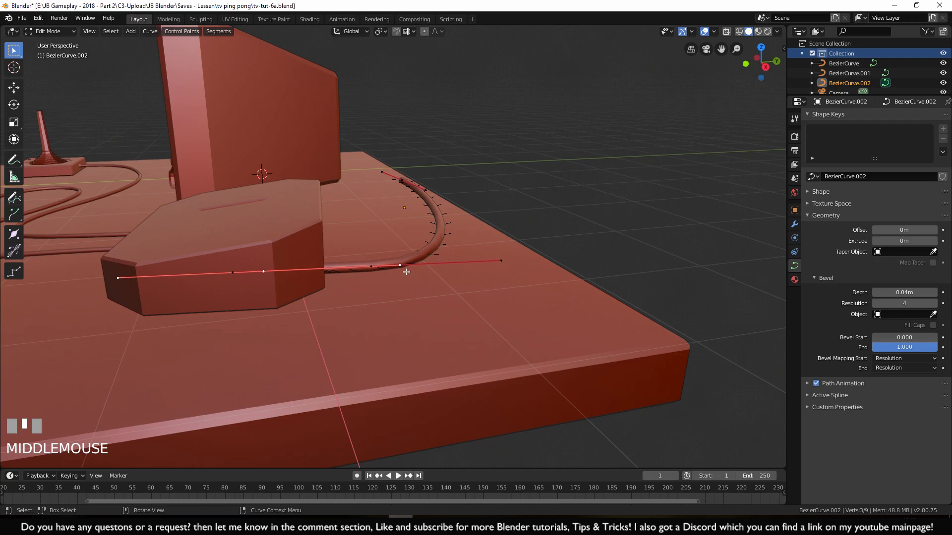
Shorten the bend point's handle inside the device by moving it back toward the bend in the top view
click(619, 226)
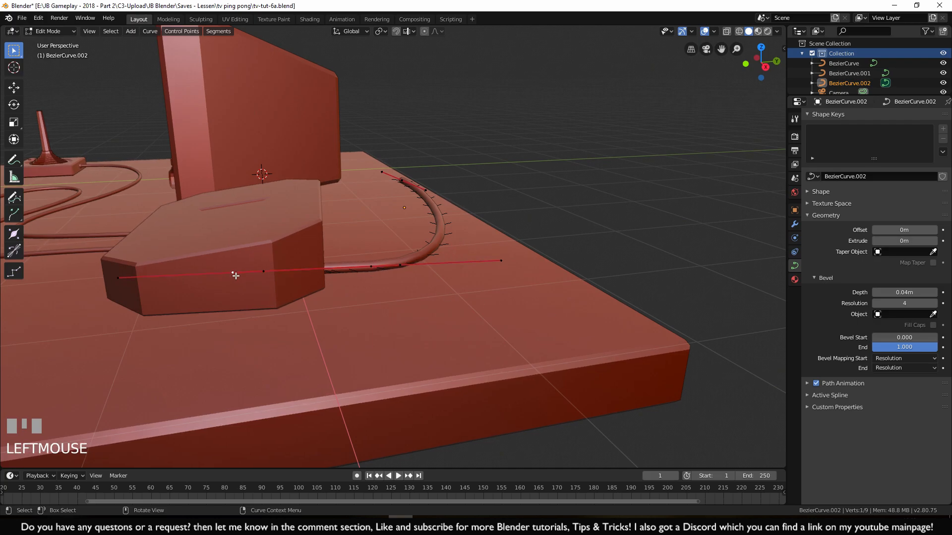
key(KP_7)
key(g)
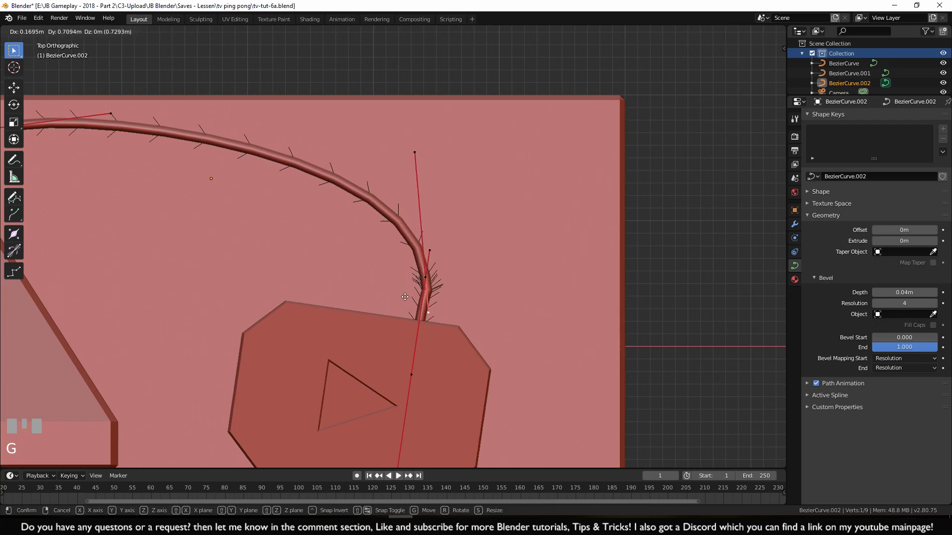
click(410, 340)
Raise the end point inside the device about 0.05 m along Z and move the bend point away from the device along Y
middle_drag(410, 376, 433, 315)
key(g)
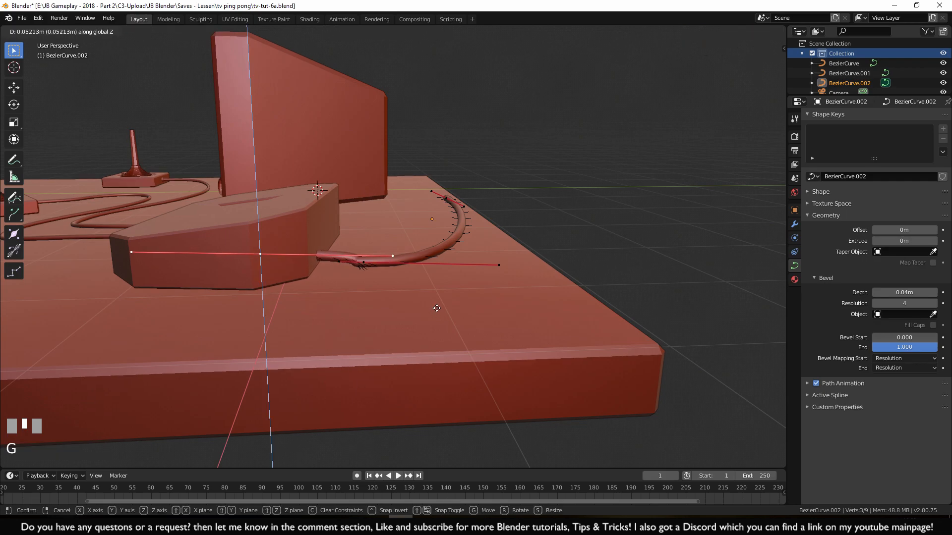
click(380, 264)
key(g)
key(y)
click(430, 271)
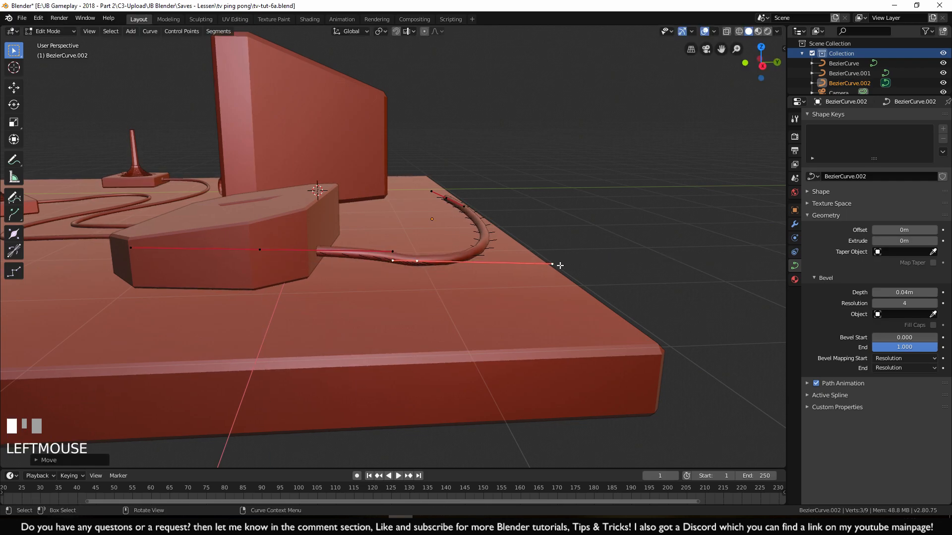
Extend the bend point's inner handle about 0.4 m toward the back of the device
click(389, 259)
key(g)
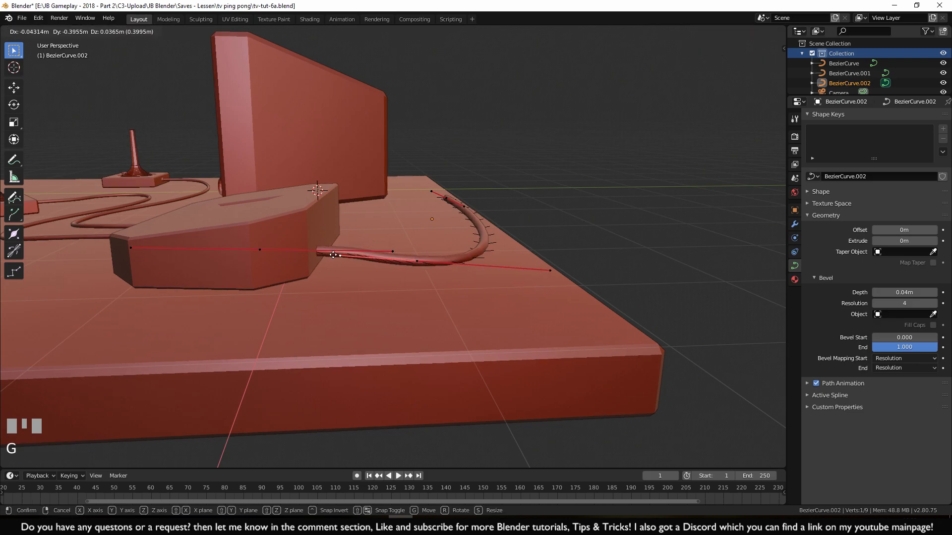
click(261, 252)
Raise the bend point about 0.027 m along Z in the right side view to lift the cable off the floor
middle_drag(653, 240, 645, 226)
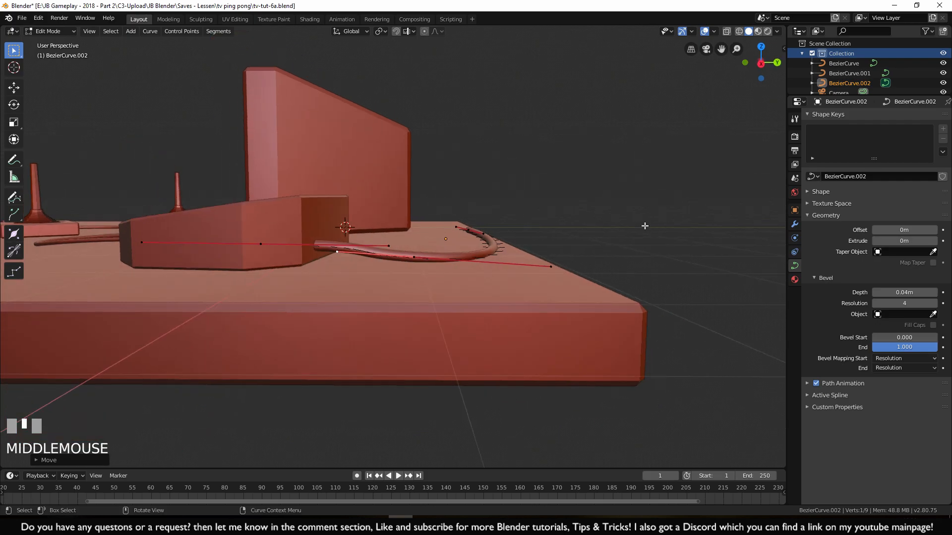
key(KP_3)
scroll(643, 225, up, 2)
shift+middle_drag(637, 276, 545, 273)
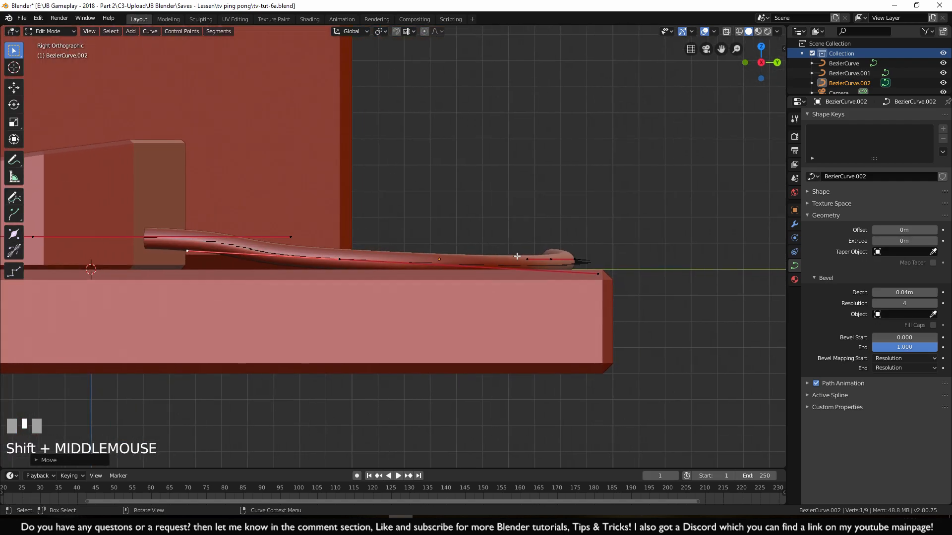
scroll(318, 266, up, 2)
click(491, 283)
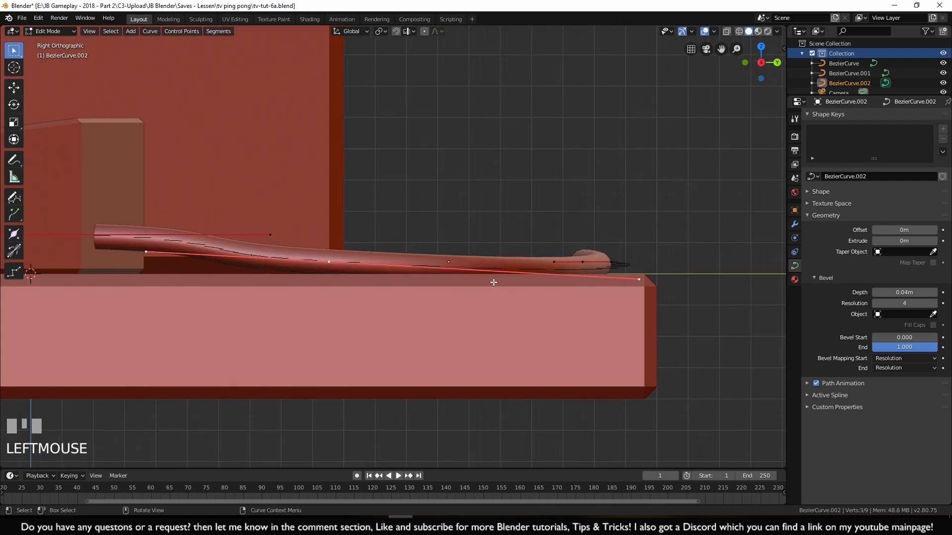
key(g)
key(z)
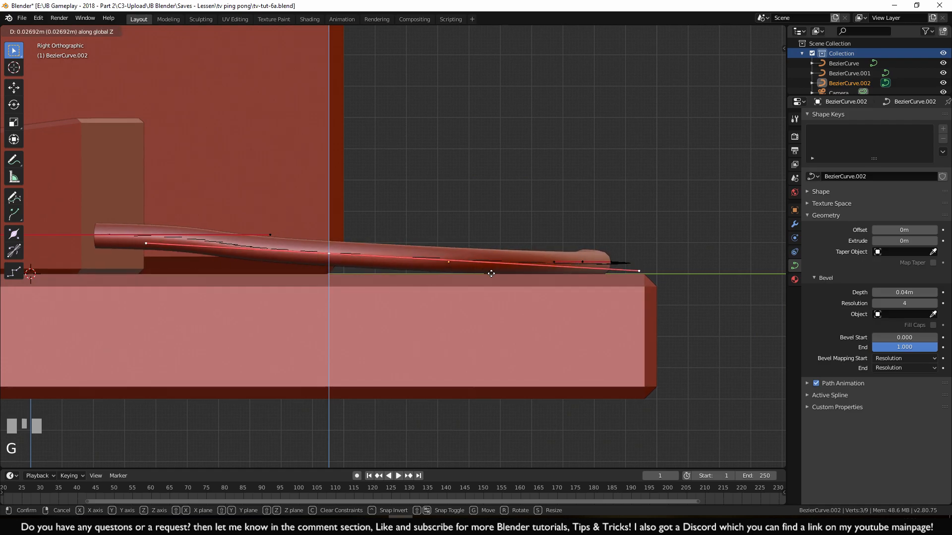
click(491, 273)
Move the bend point's inner handle upward by about 0.03 m to smooth the cable's slope, and leave Edit Mode
click(280, 236)
click(144, 244)
key(g)
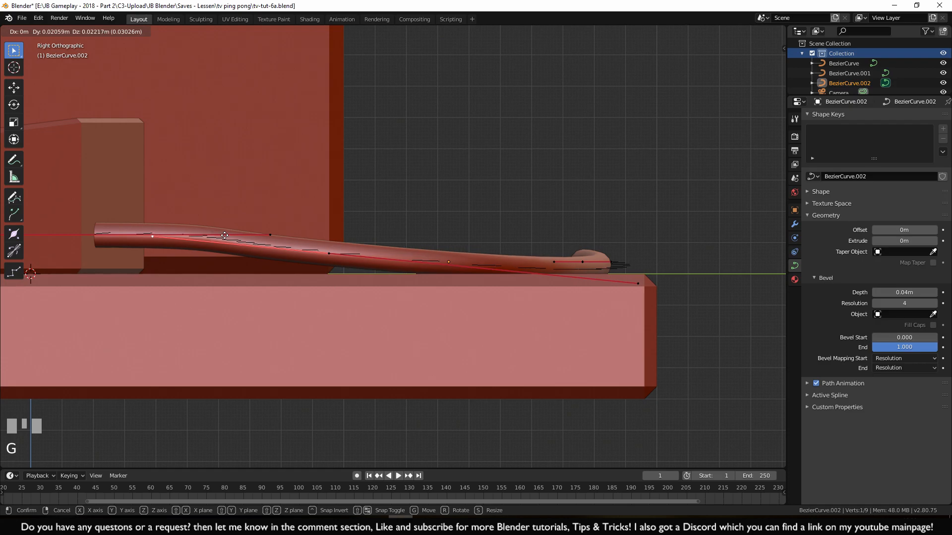
click(226, 236)
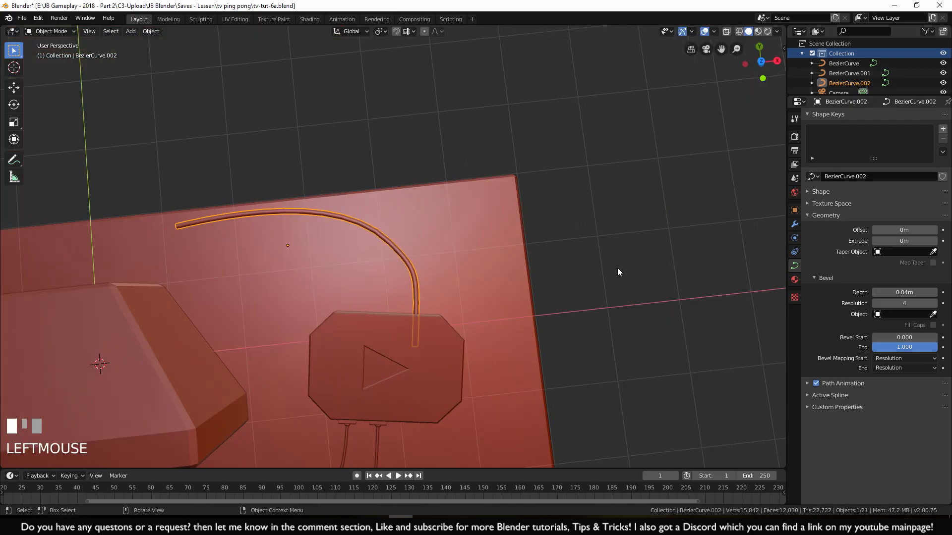
Open the curve's Shape settings and lower its Resolution Preview U to 7
scroll(619, 280, down, 3)
middle_drag(620, 282, 558, 287)
key(KP_7)
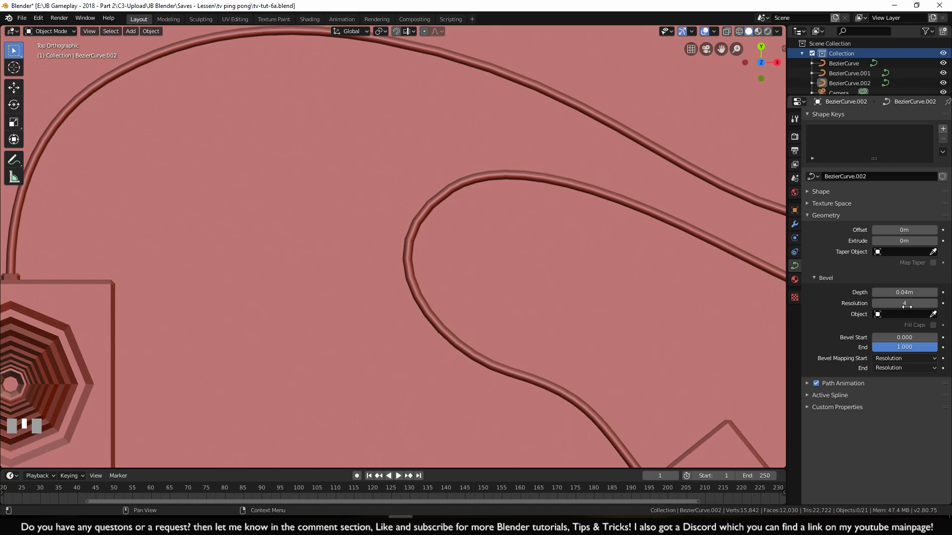
click(814, 195)
shift+middle_drag(495, 163, 681, 245)
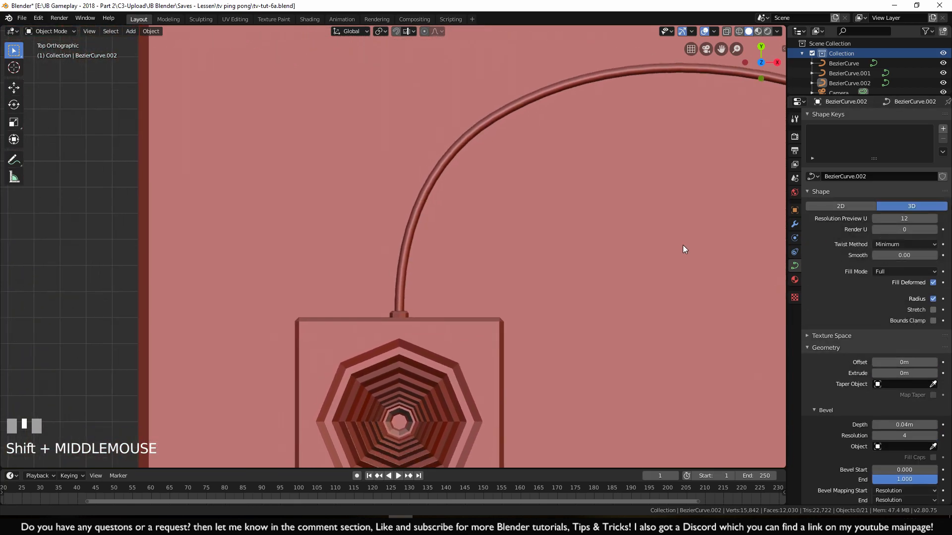
scroll(502, 278, up, 2)
shift+middle_drag(501, 278, 447, 311)
scroll(588, 238, down, 2)
shift+middle_drag(589, 238, 571, 256)
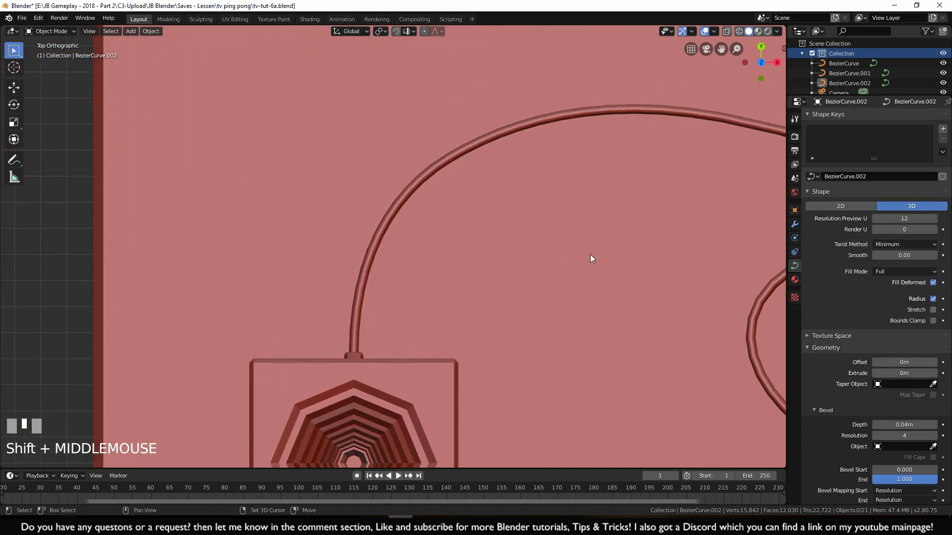
mouse_move(904, 219)
mouse_down()
mouse_move(877, 219)
mouse_move(931, 218)
mouse_move(921, 218)
mouse_up()
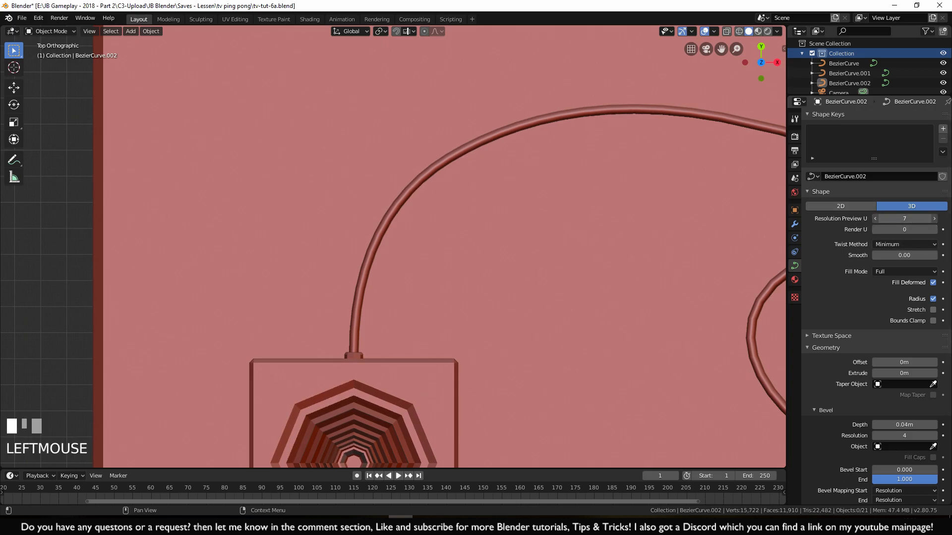
Try Resolution Preview U values of 1 and 64 on the BezierCurve.001 cable to compare its smoothness
scroll(447, 233, up, 5)
shift+middle_drag(447, 233, 465, 327)
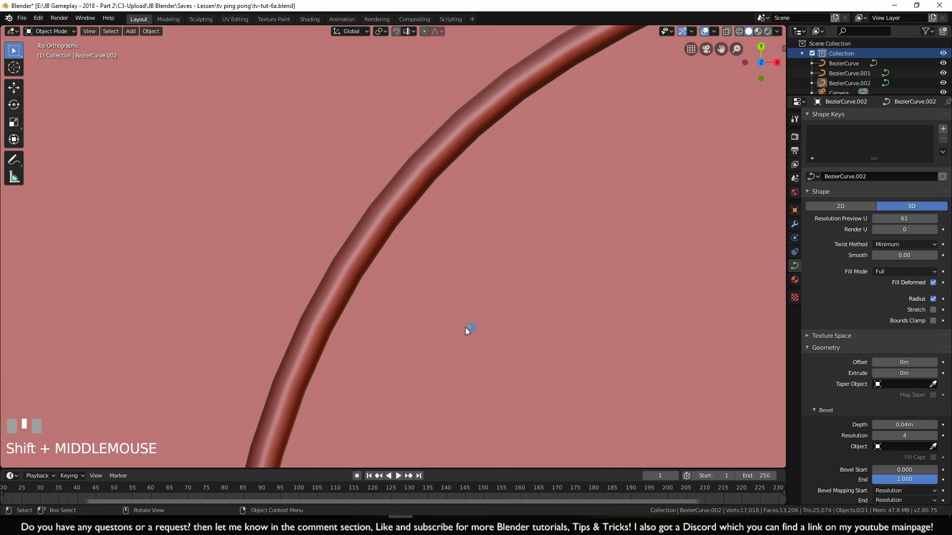
scroll(461, 312, up, 1)
drag(902, 218, 843, 219)
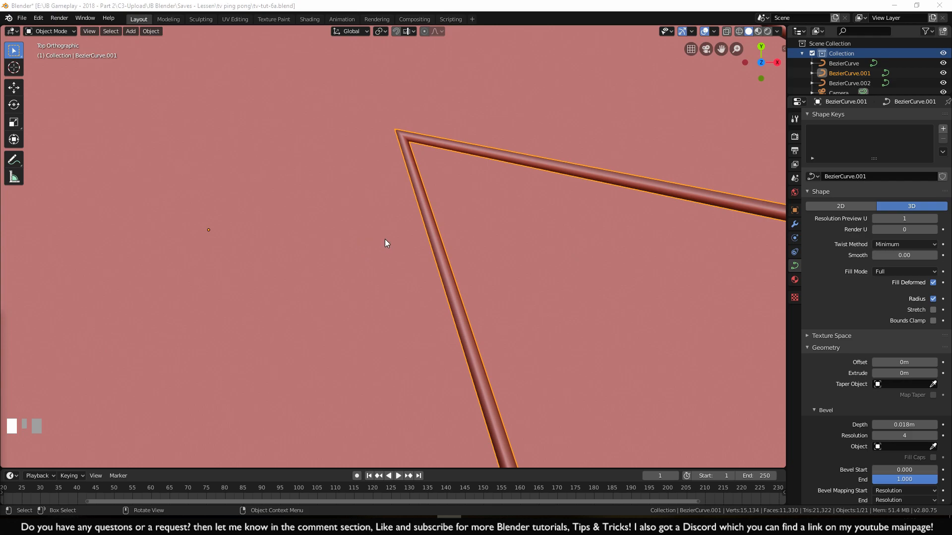
scroll(509, 183, down, 2)
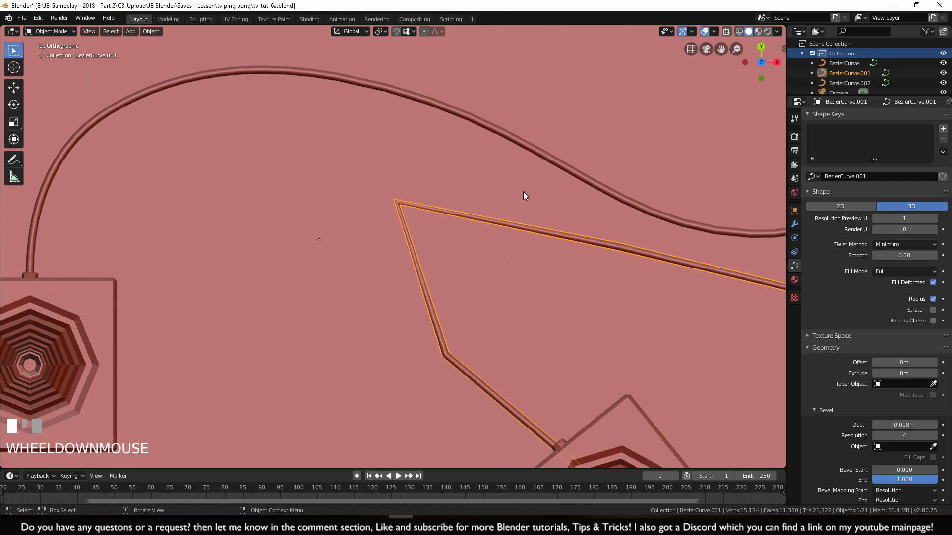
drag(902, 218, 947, 219)
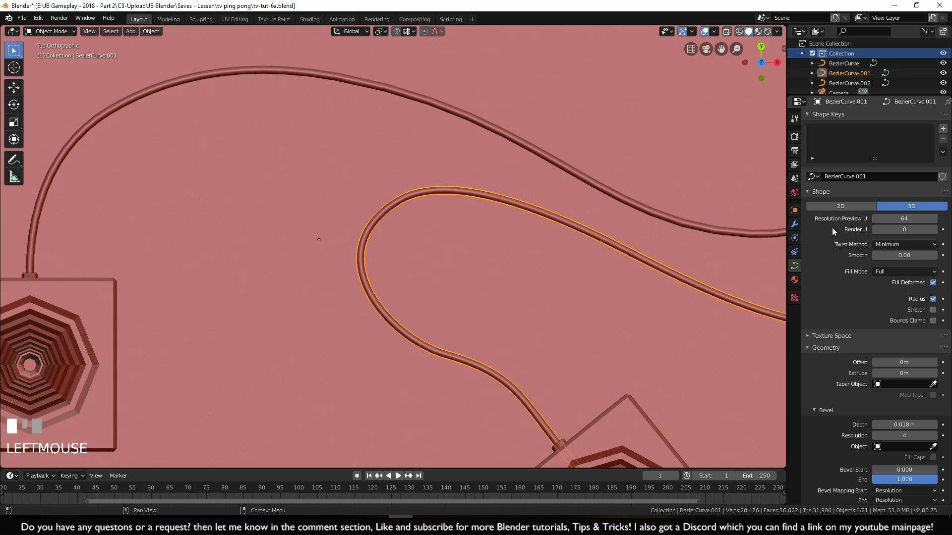
Set the Resolution Preview U of the BezierCurve.001 cable to 24
drag(902, 230, 878, 219)
click(903, 217)
text(24)
key(KP_Enter)
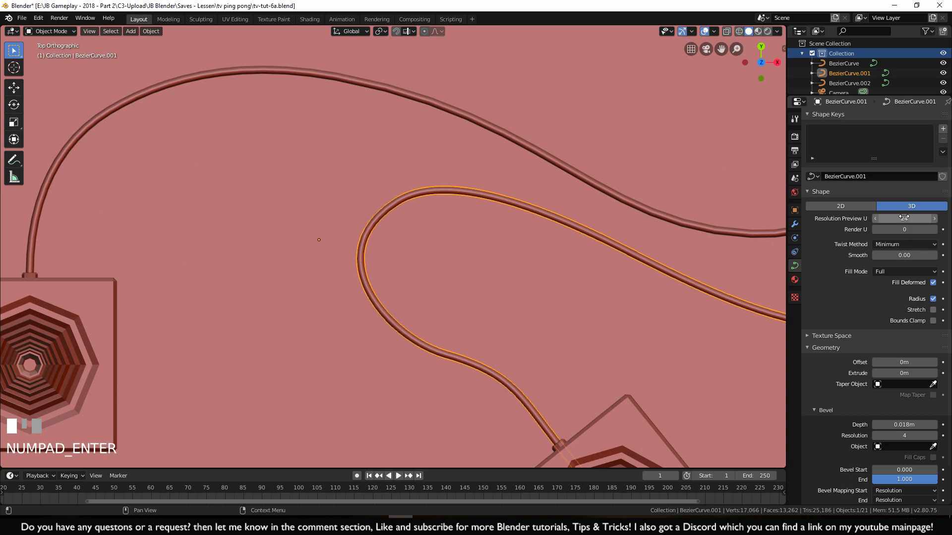
Select the other joystick's cable, BezierCurve, and set its Resolution Preview U to 24
click(388, 91)
scroll(421, 215, up, 2)
scroll(422, 215, up, 2)
scroll(340, 186, down, 6)
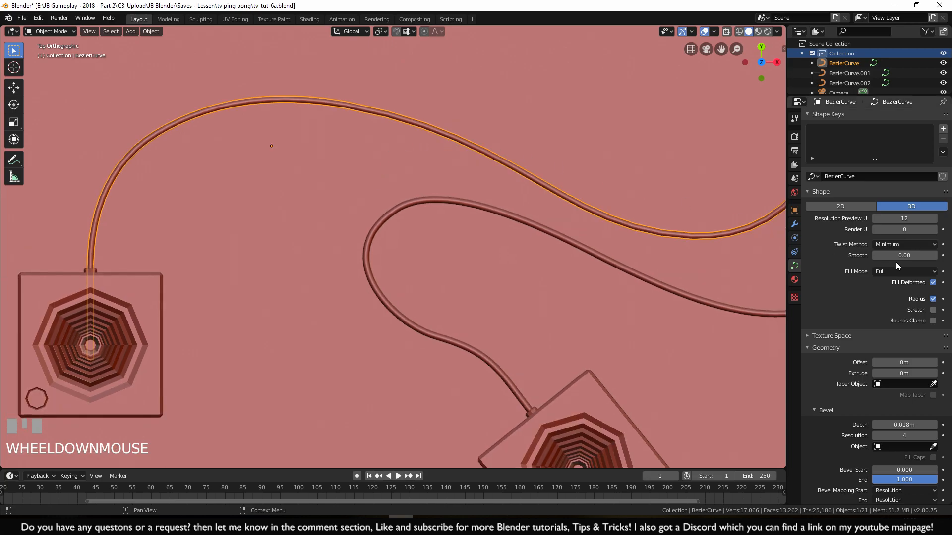
click(908, 219)
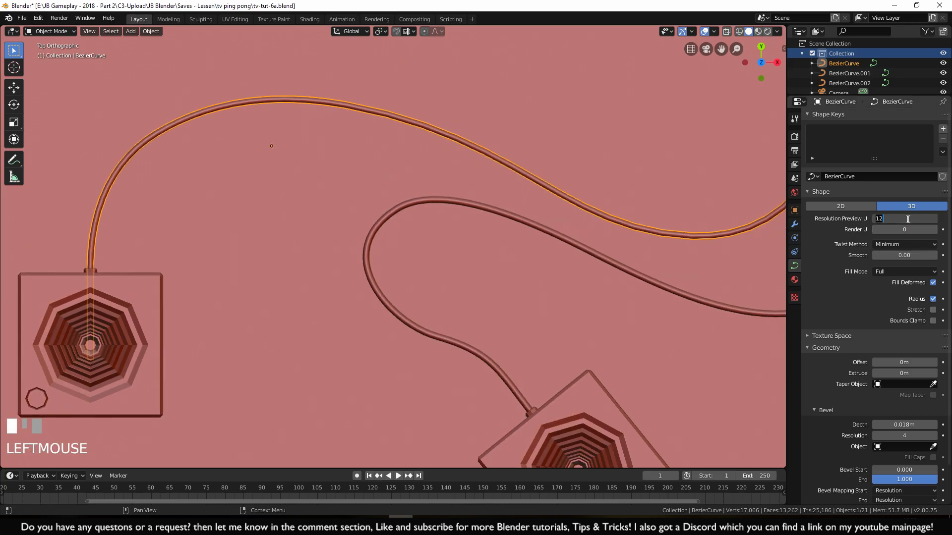
key(KP_Enter)
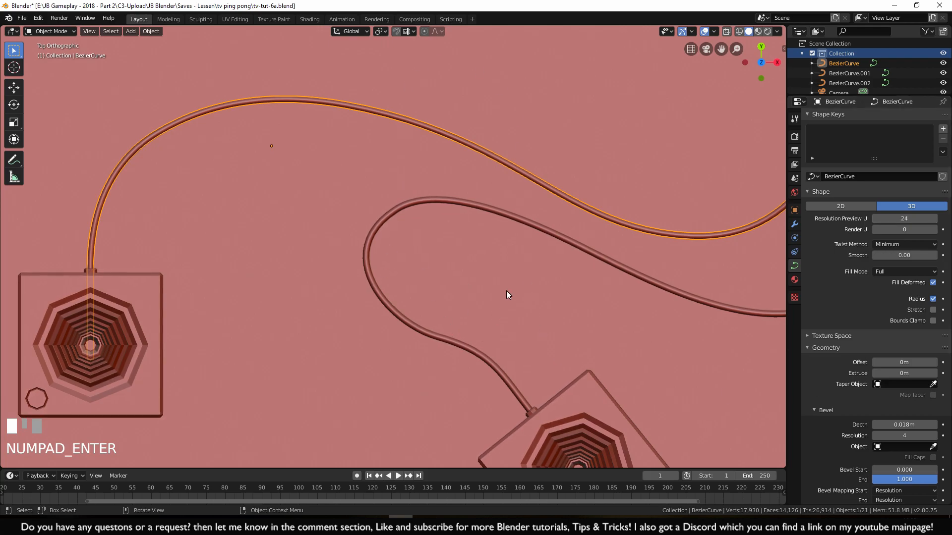
Select the thicker cable behind the console, BezierCurve.002, and set its Resolution Preview U to 24
scroll(511, 268, down, 6)
shift+middle_drag(518, 236, 438, 342)
scroll(540, 218, up, 4)
click(586, 186)
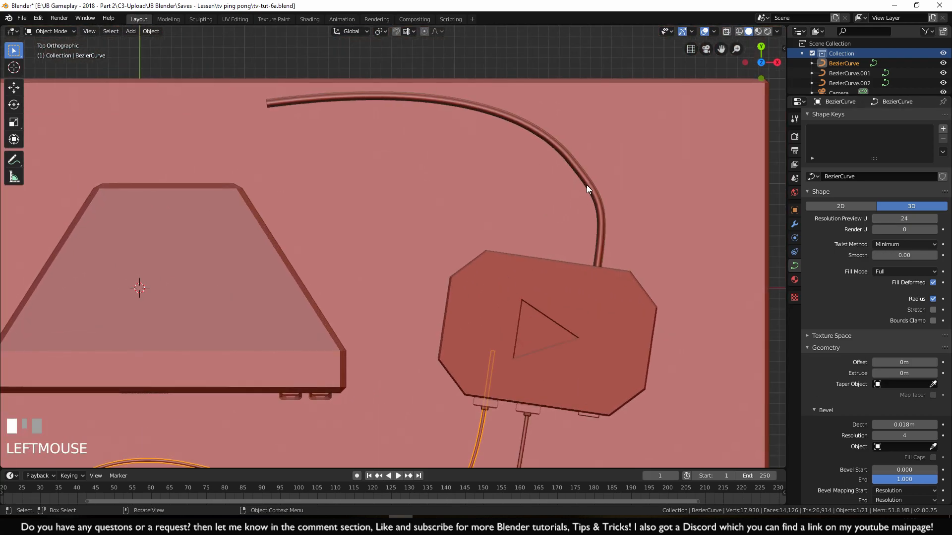
click(904, 219)
text(24)
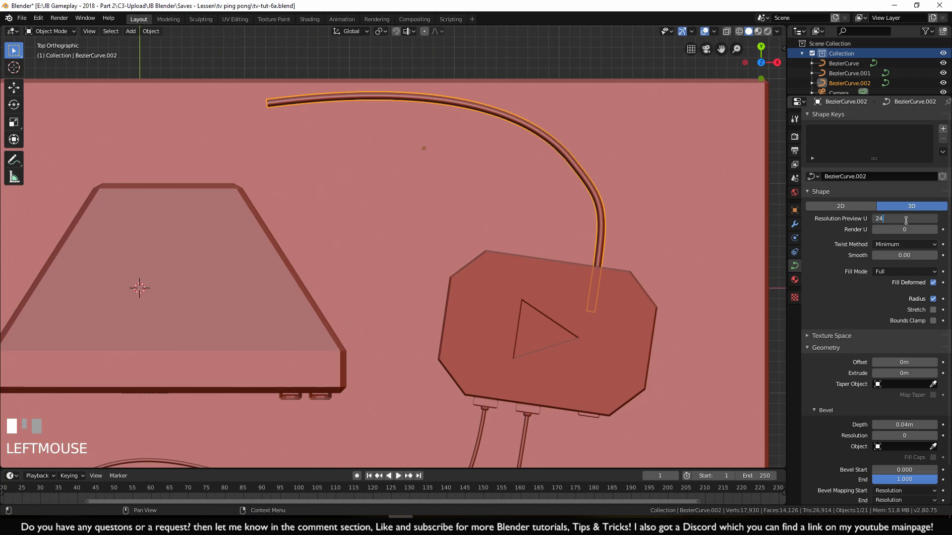
key(KP_Enter)
Deselect the cable and save the Blender file
scroll(563, 208, down, 3)
click(658, 273)
shift+middle_drag(659, 274, 575, 280)
key(ctrl+s)
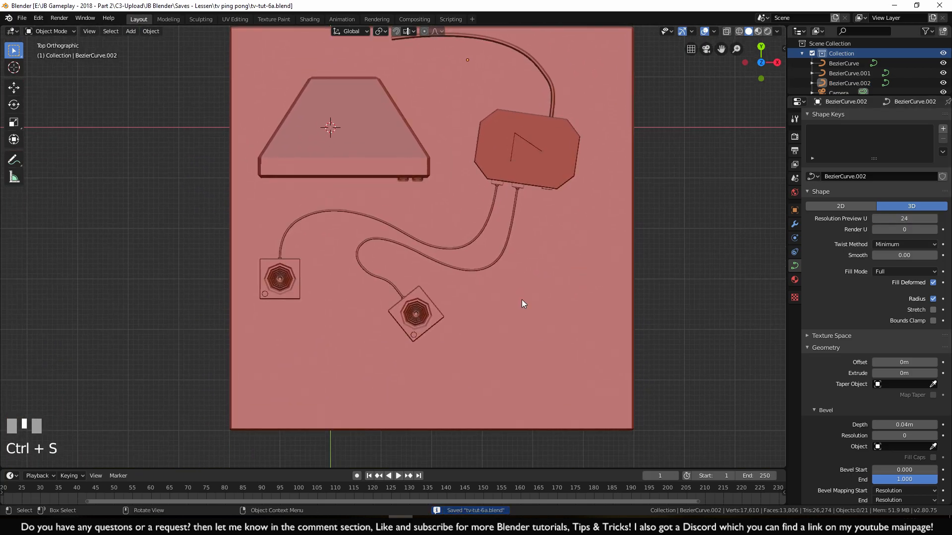
Start a test render from the camera view to check the cables, and stop it partway
middle_drag(522, 299, 617, 234)
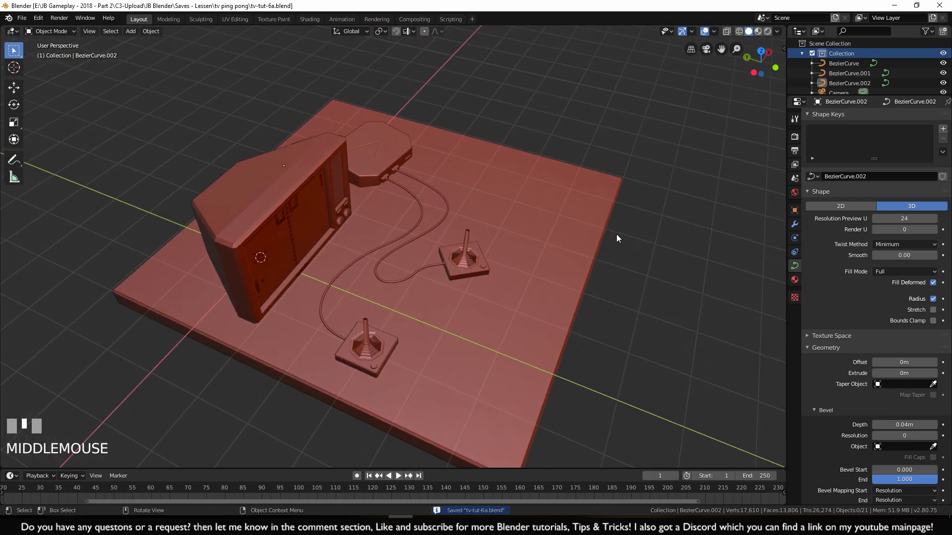
key(KP_0)
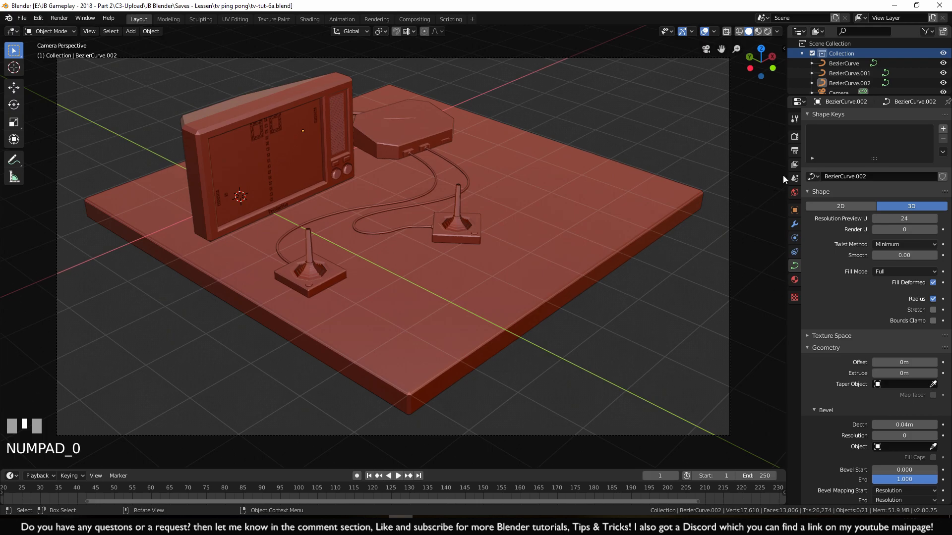
click(794, 136)
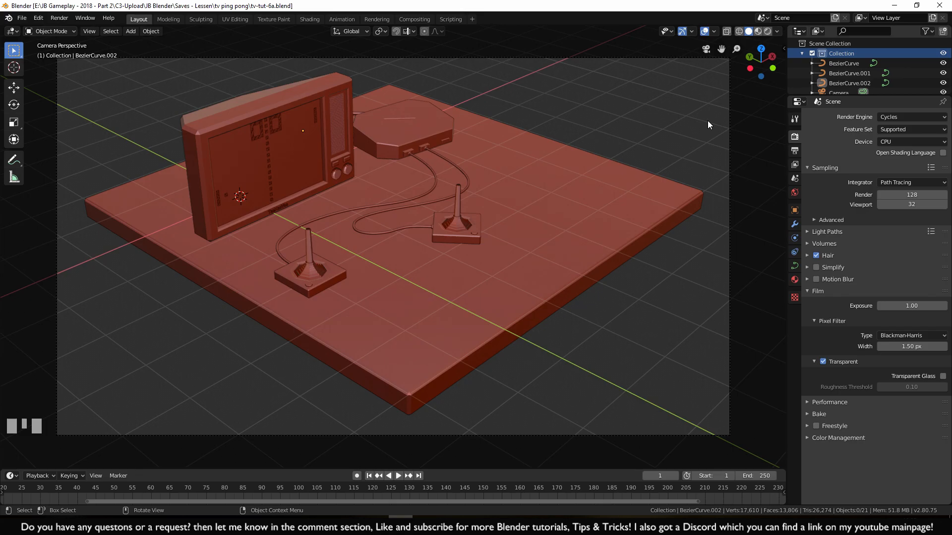
key(F12)
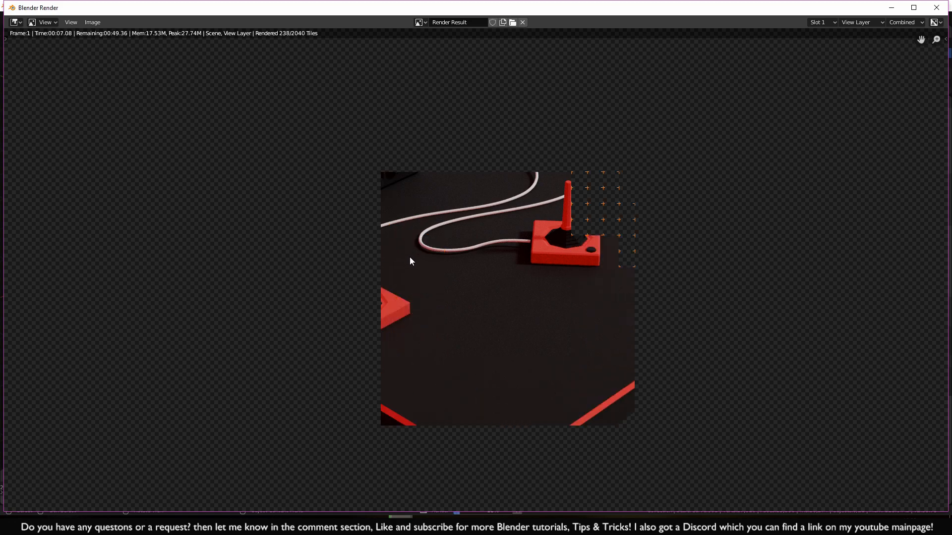
key(Escape)
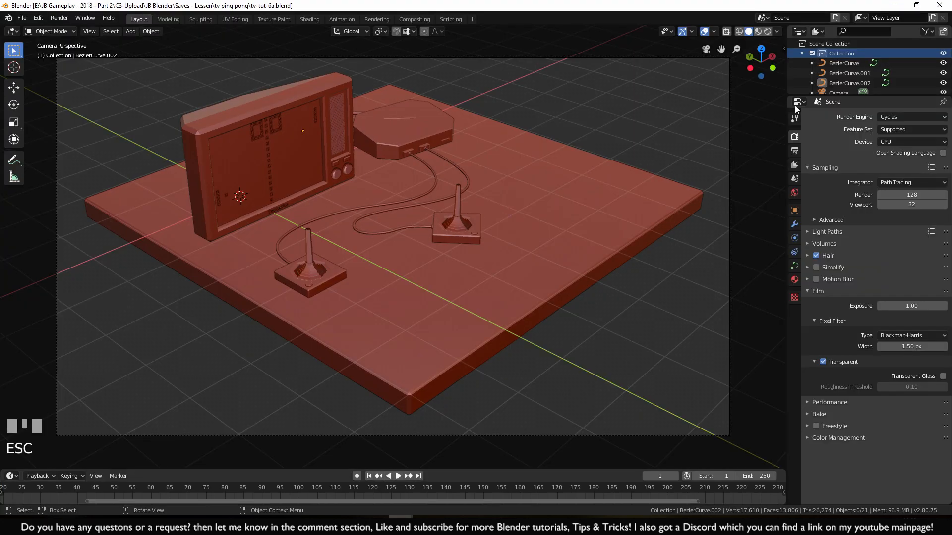
Assign the existing black material to the BezierCurve.001 cable
click(375, 236)
click(377, 231)
click(794, 279)
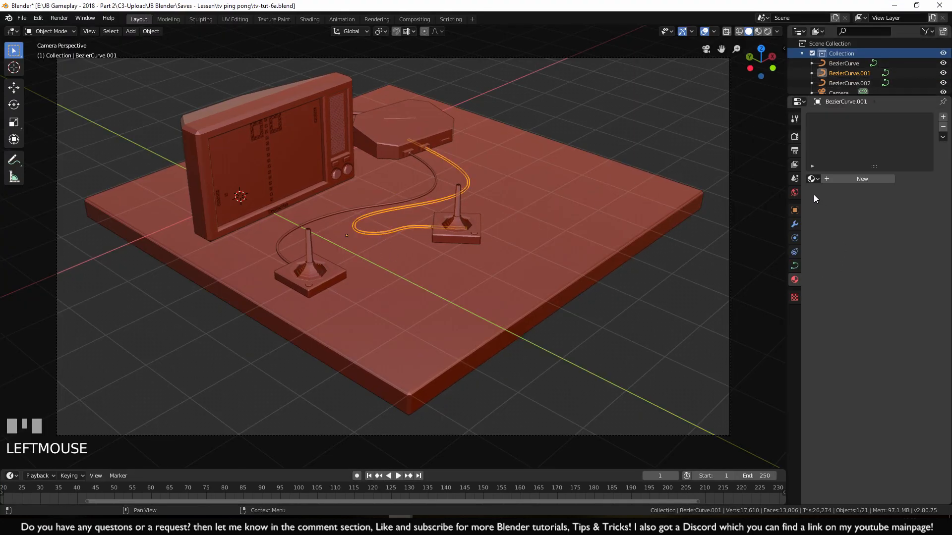
click(811, 179)
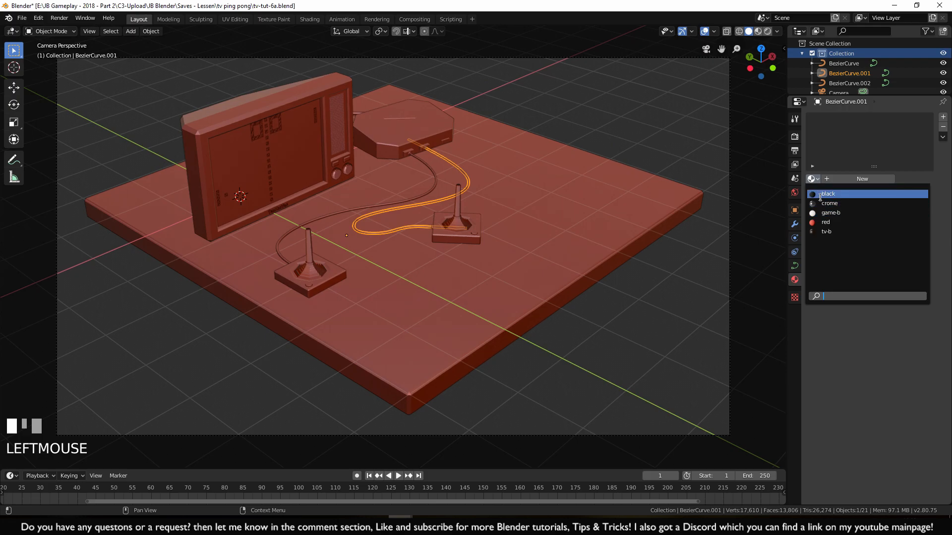
click(826, 194)
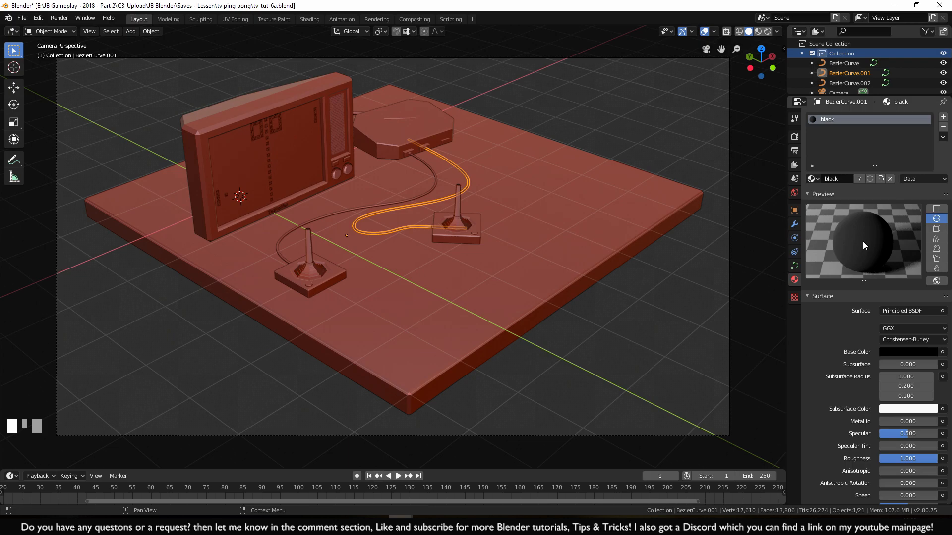
Assign the existing black material to the other joystick's cable, BezierCurve
click(320, 219)
click(321, 219)
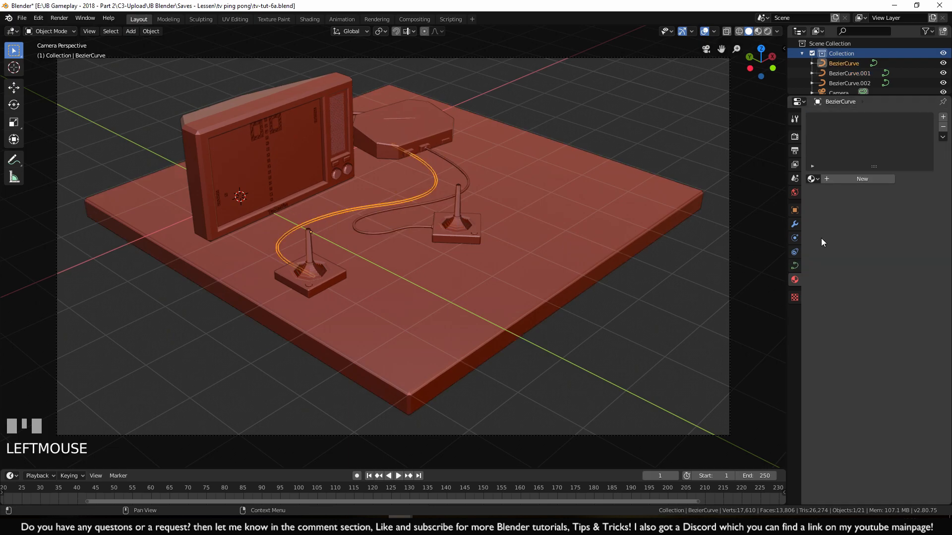
click(812, 179)
click(822, 194)
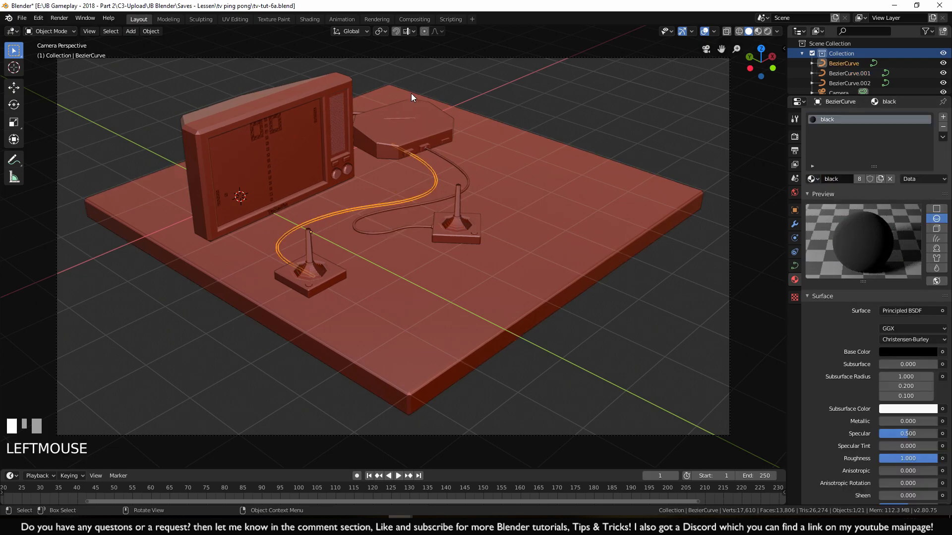
Select the BezierCurve.002 cable behind the console and assign it the existing black material
middle_drag(583, 109, 457, 161)
click(568, 251)
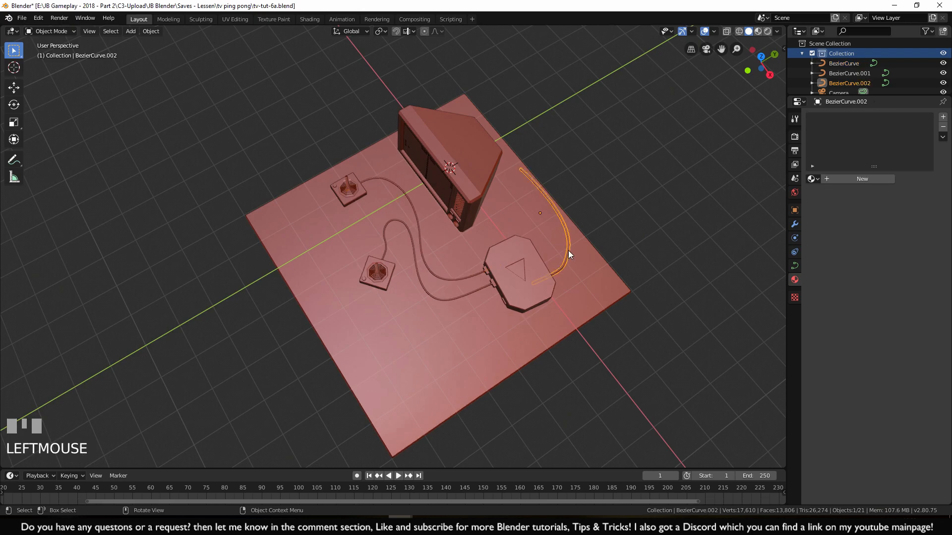
click(813, 180)
click(822, 195)
Render the scene from the camera view, examine the black cables in the result, and close the render
middle_drag(516, 216, 625, 160)
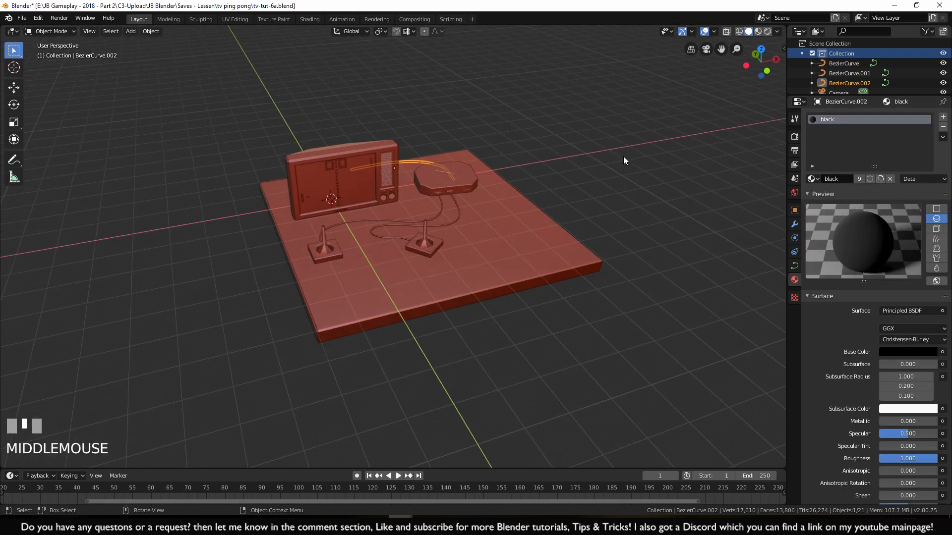
key(KP_0)
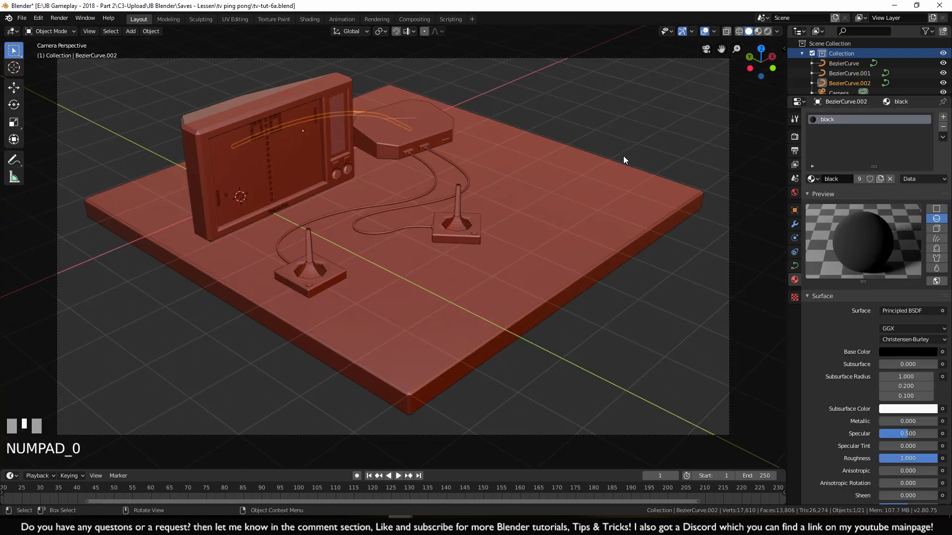
key(F12)
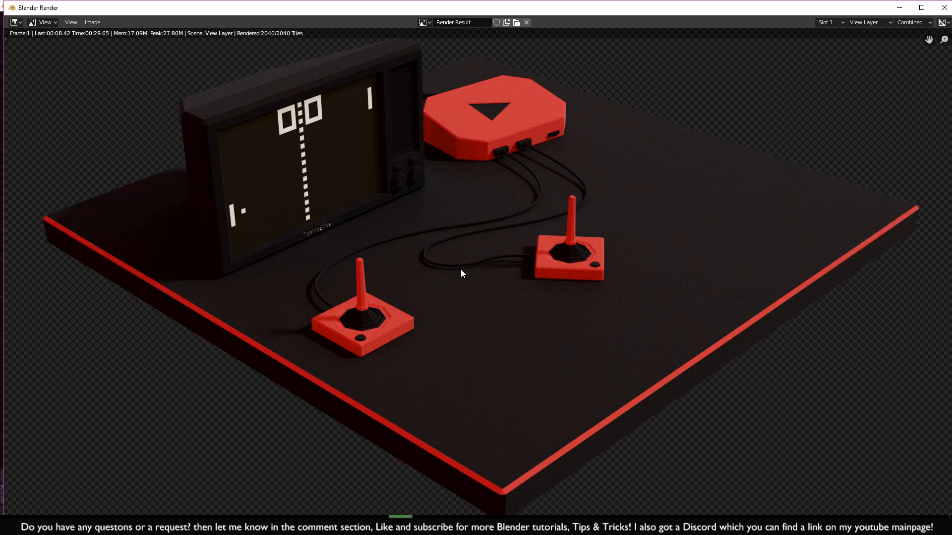
scroll(449, 248, down, 1)
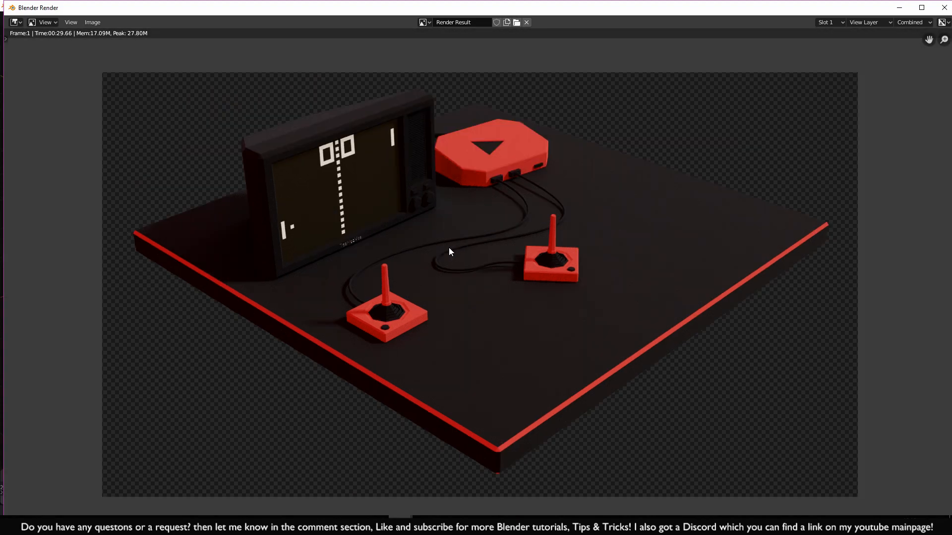
scroll(448, 250, up, 1)
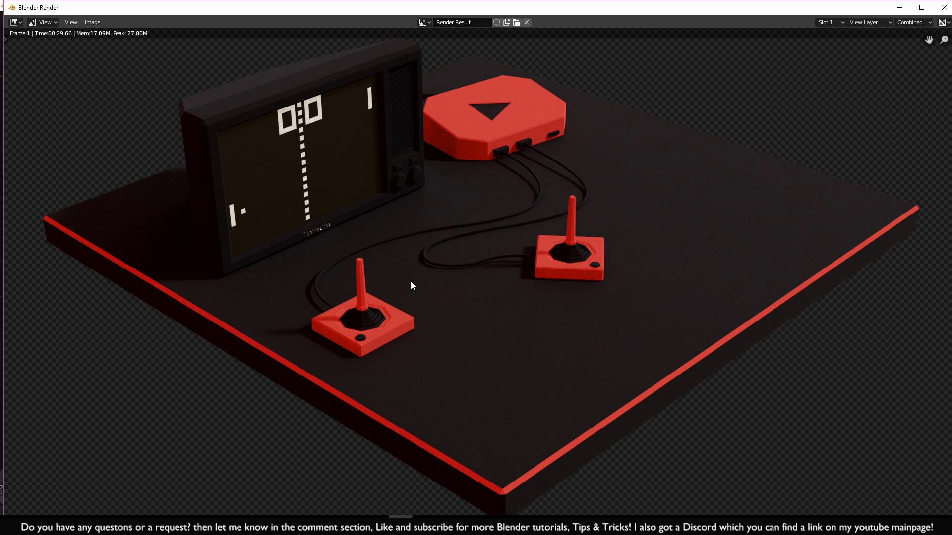
key(Escape)
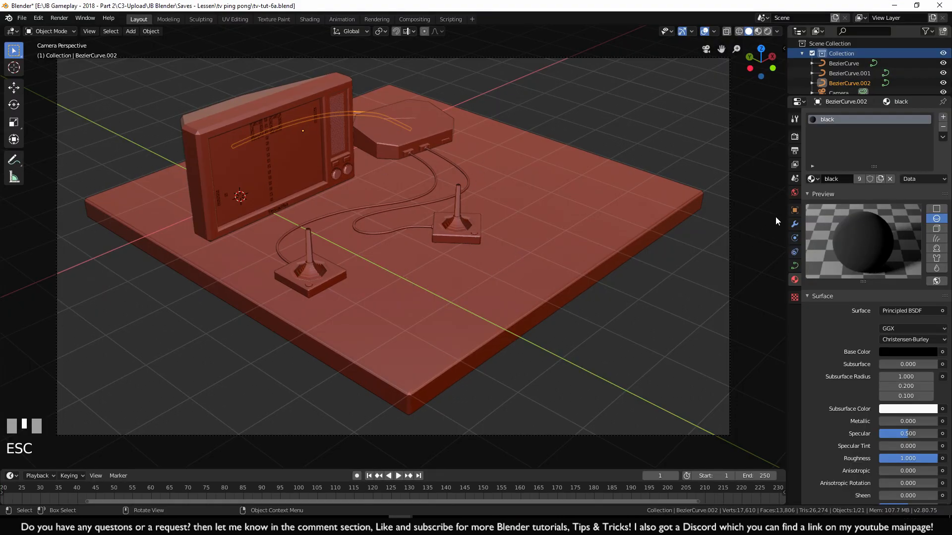
Set the Cycles render samples to 1, render a test image, and close it
click(794, 136)
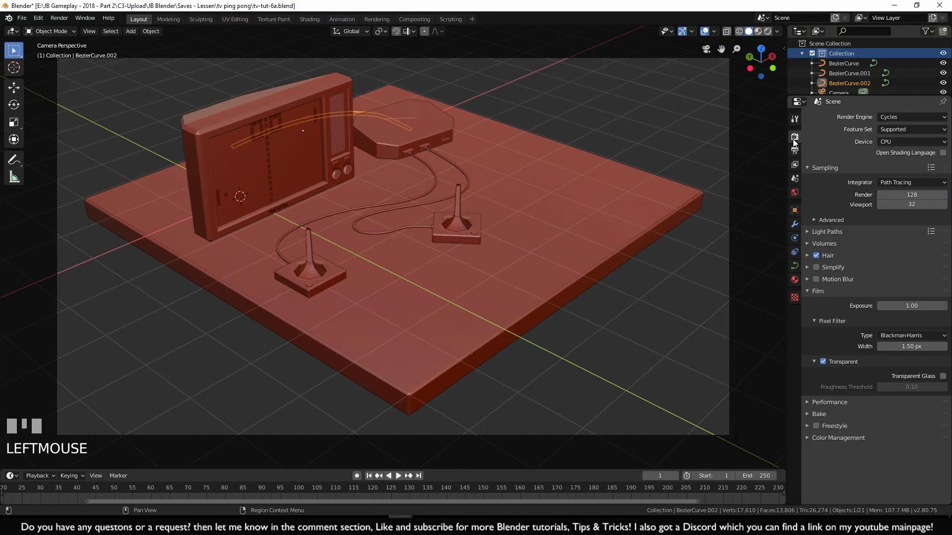
click(906, 197)
text(1)
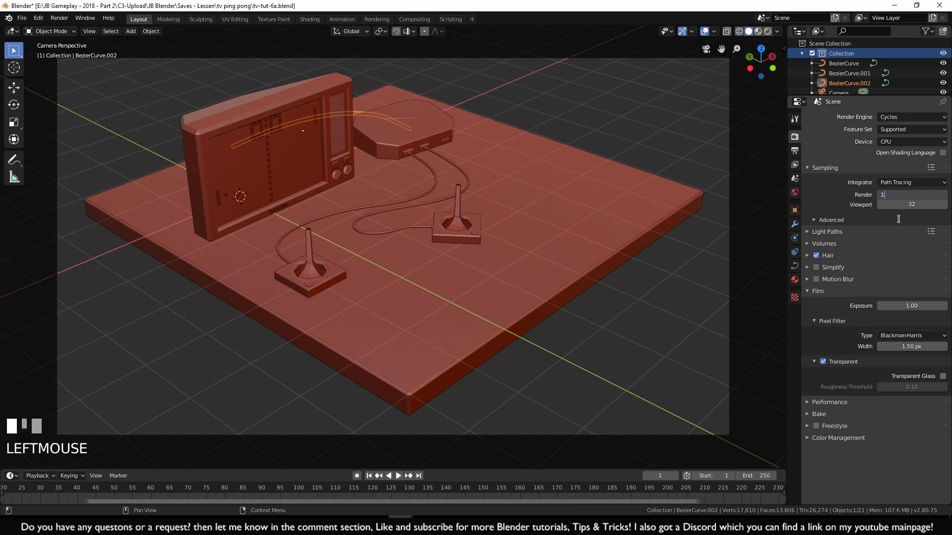
key(KP_Enter)
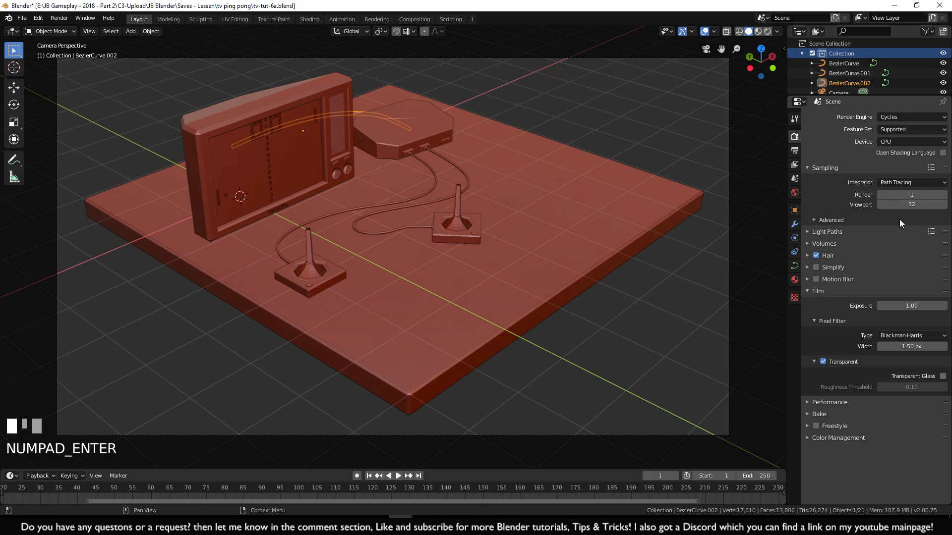
key(F12)
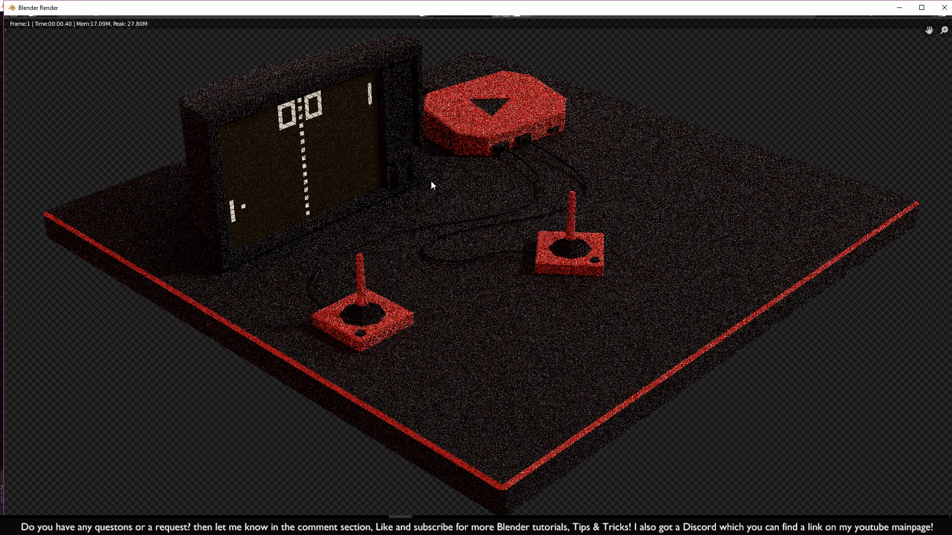
key(Escape)
Set the Cycles render samples to 10, render another test image, and deselect the cable after closing it
click(900, 197)
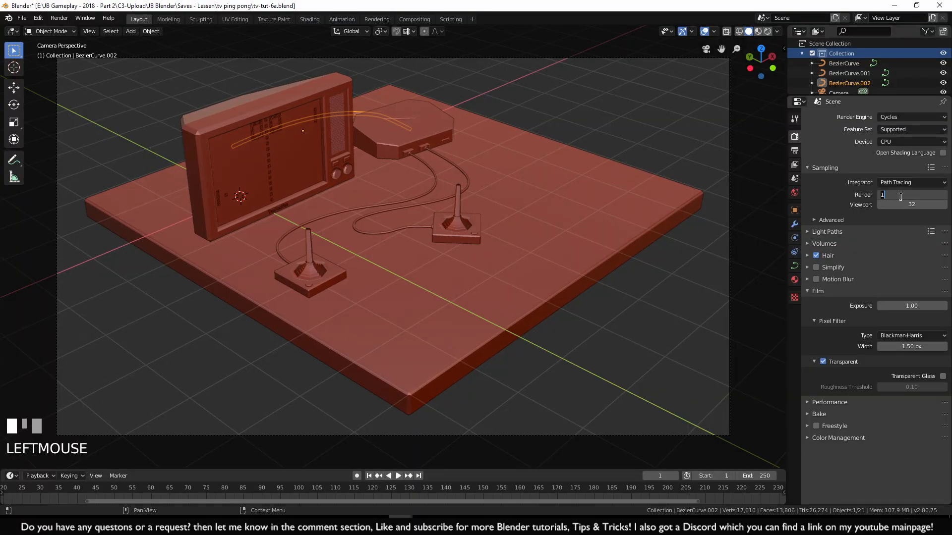
key(KP_Enter)
key(F12)
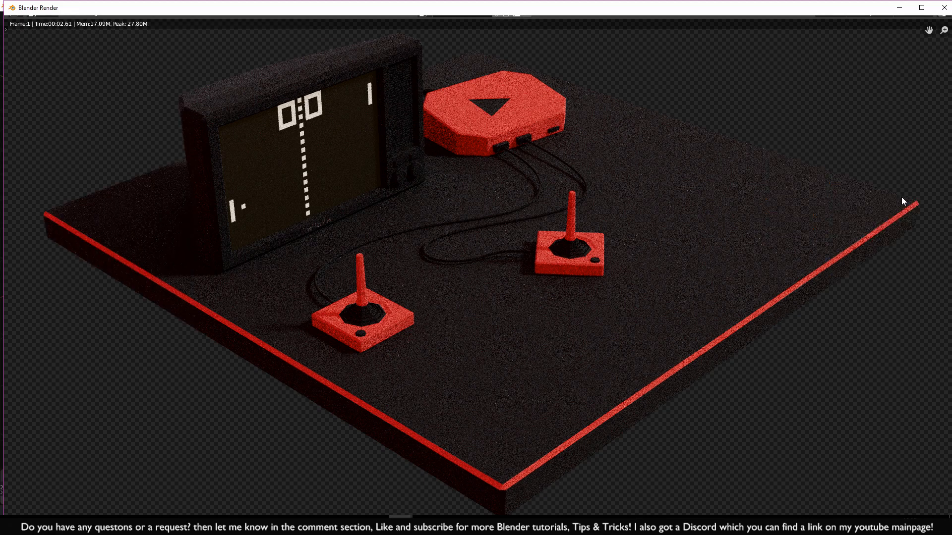
key(Escape)
click(686, 359)
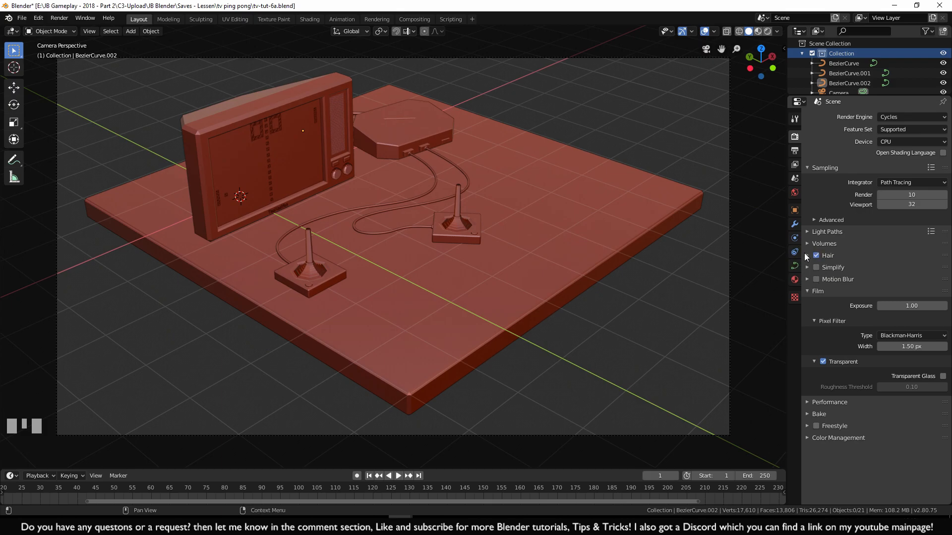
Set the Cycles render samples to 1
click(912, 194)
text(1)
key(KP_Enter)
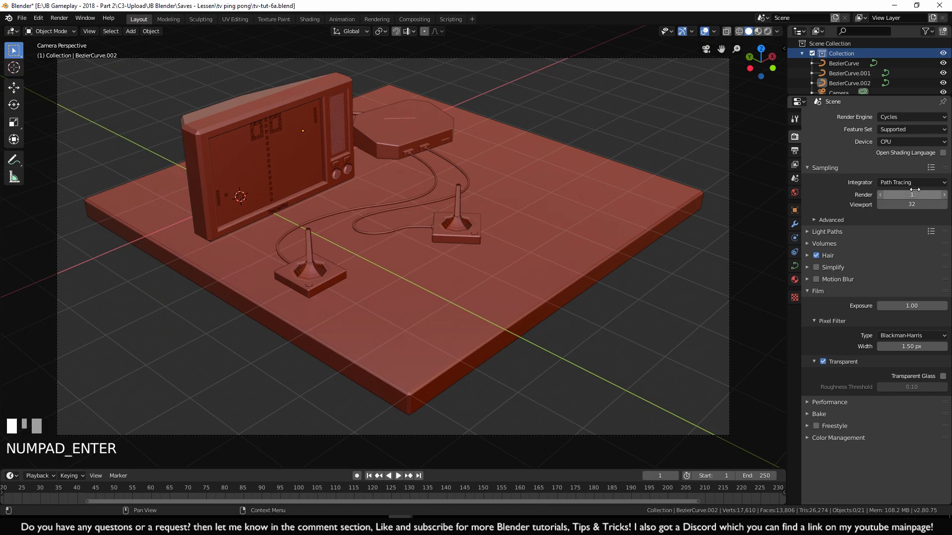
Enable denoising for the view layer, render a test image of the scene, and close the render
click(795, 178)
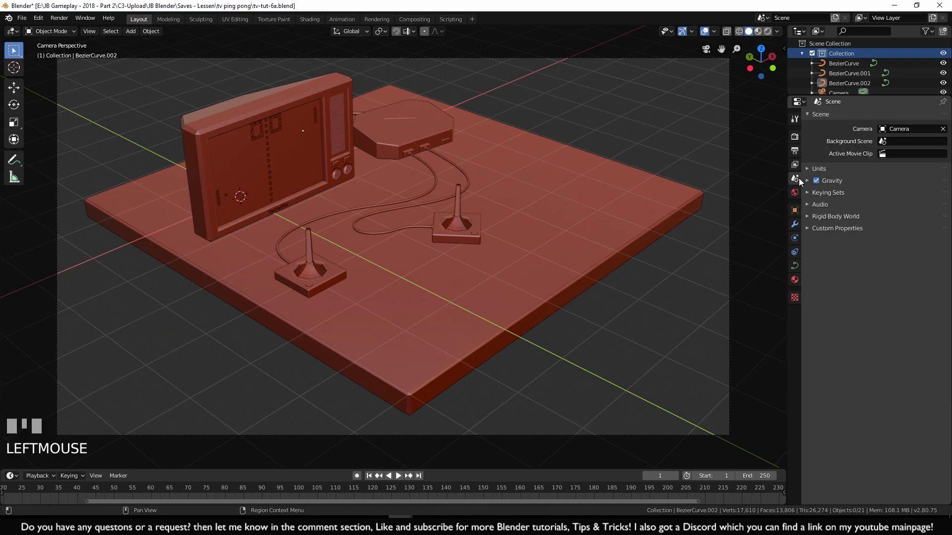
click(796, 166)
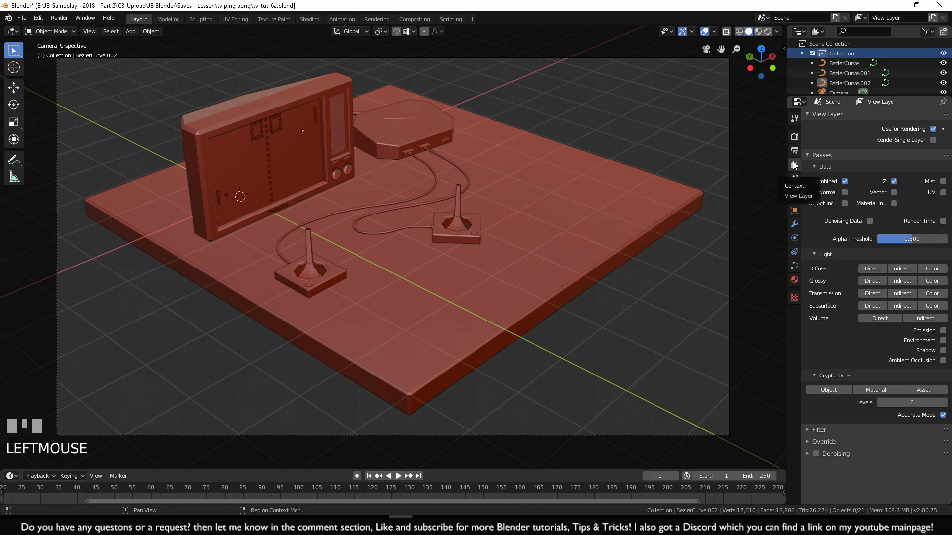
click(816, 454)
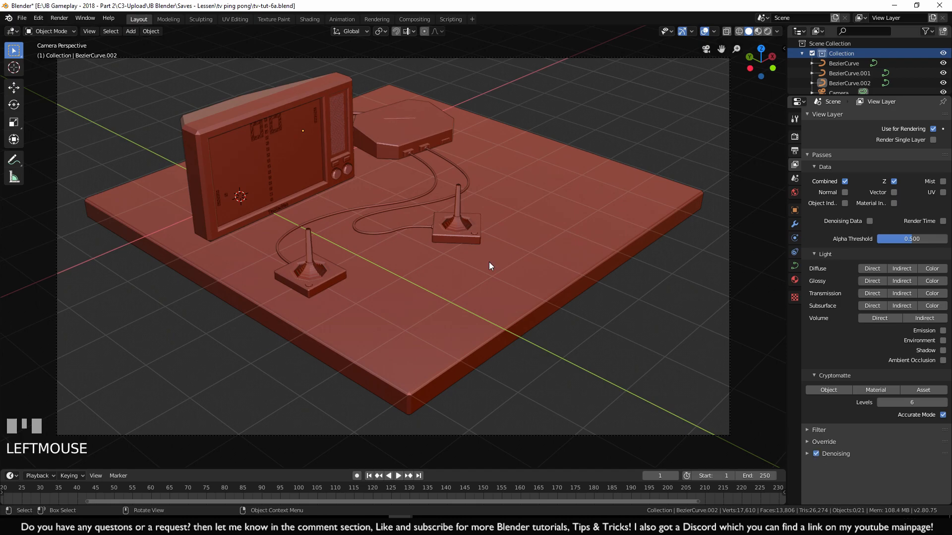
key(F12)
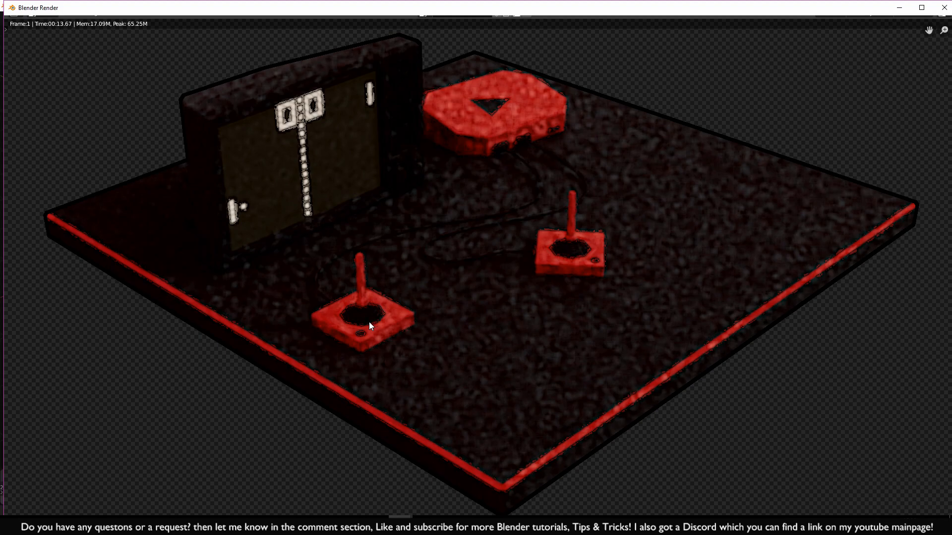
key(Escape)
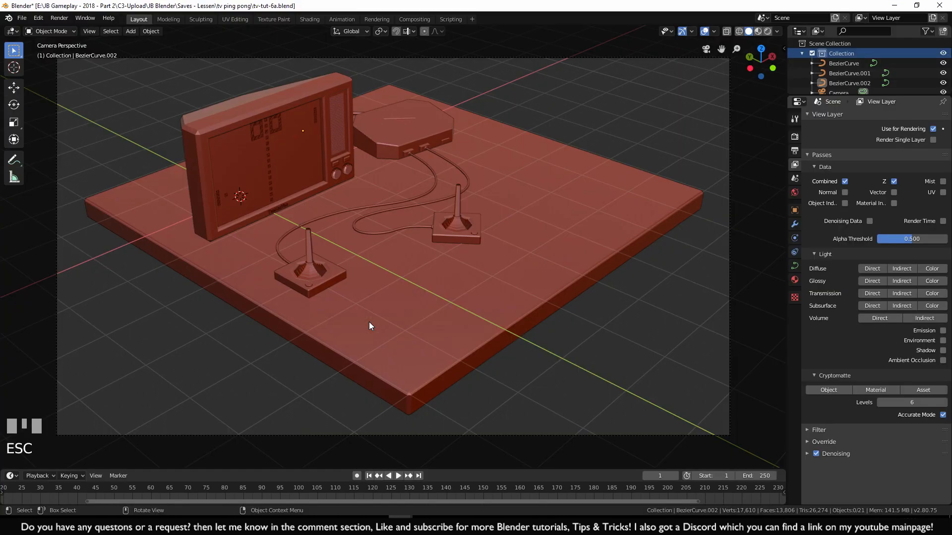
Set the Cycles render samples to 10, render a denoised test image, and close it
click(795, 118)
click(793, 135)
click(905, 193)
text(50)
key(Return)
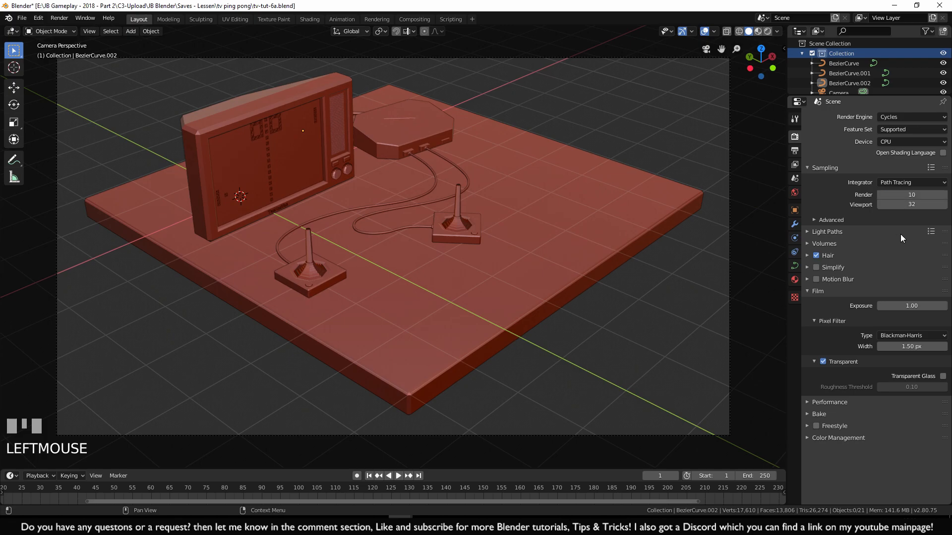
key(F12)
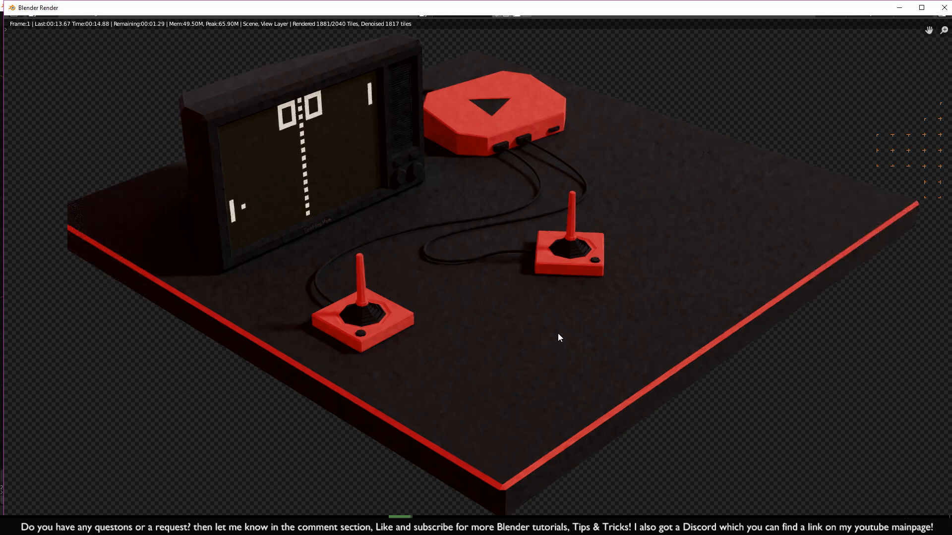
key(Escape)
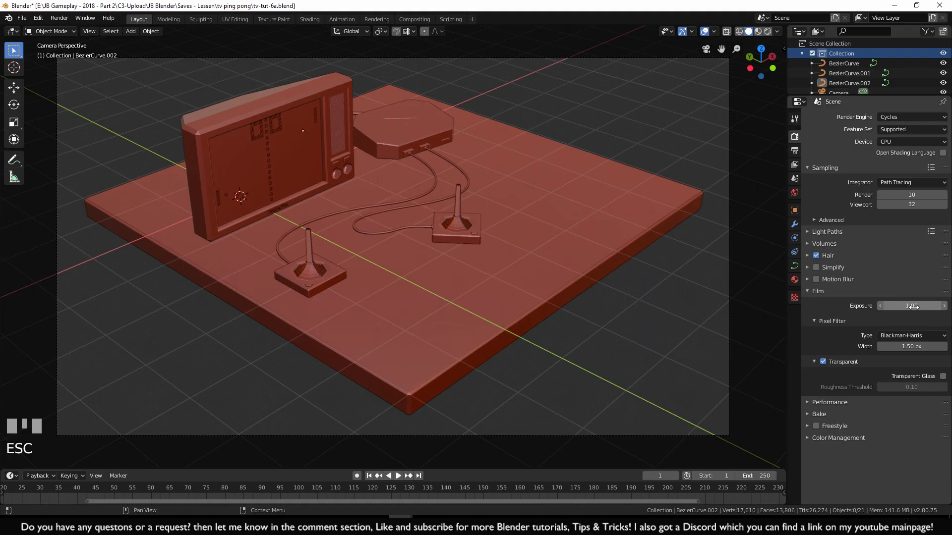
Set the Cycles render samples to 100, render another denoised test image, and close it
click(911, 195)
text(100)
click(891, 257)
key(F12)
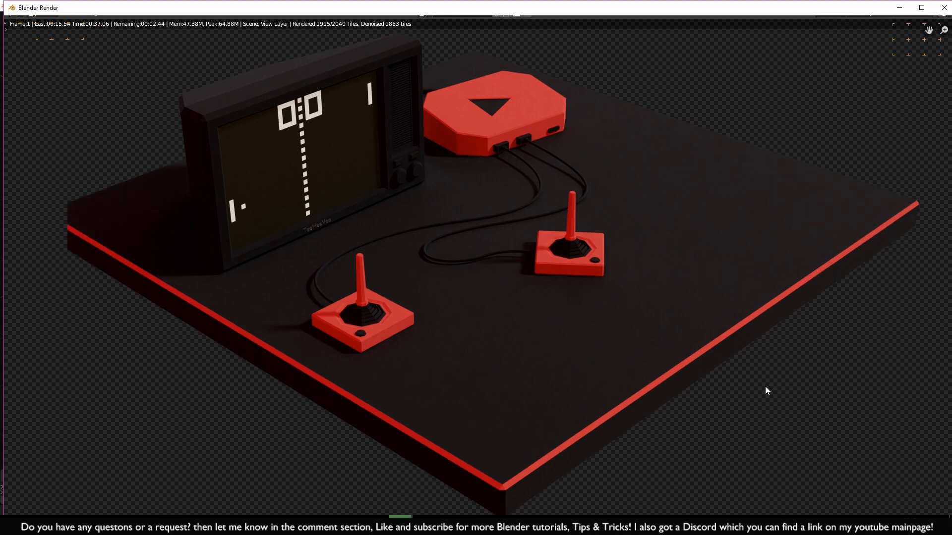
key(Escape)
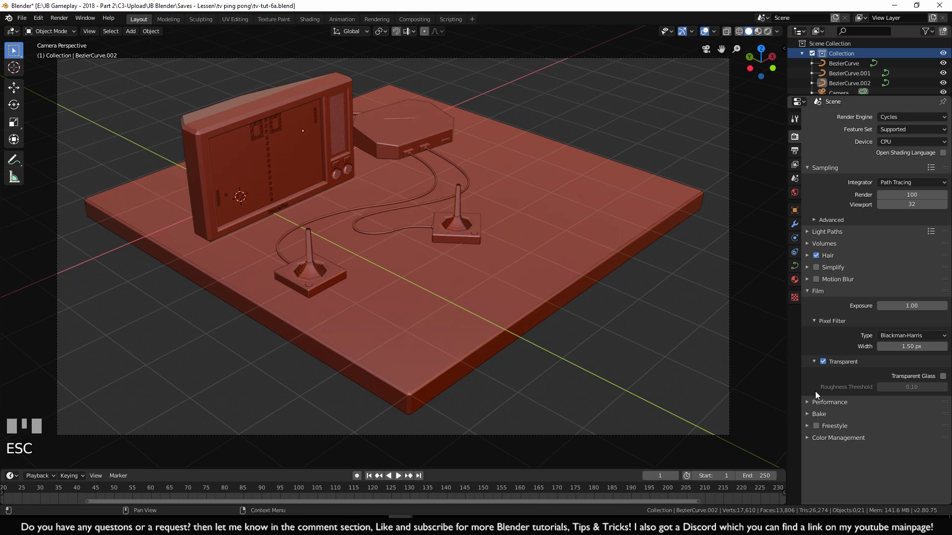
Disable denoising for the view layer, start a comparison render, and close it
click(794, 164)
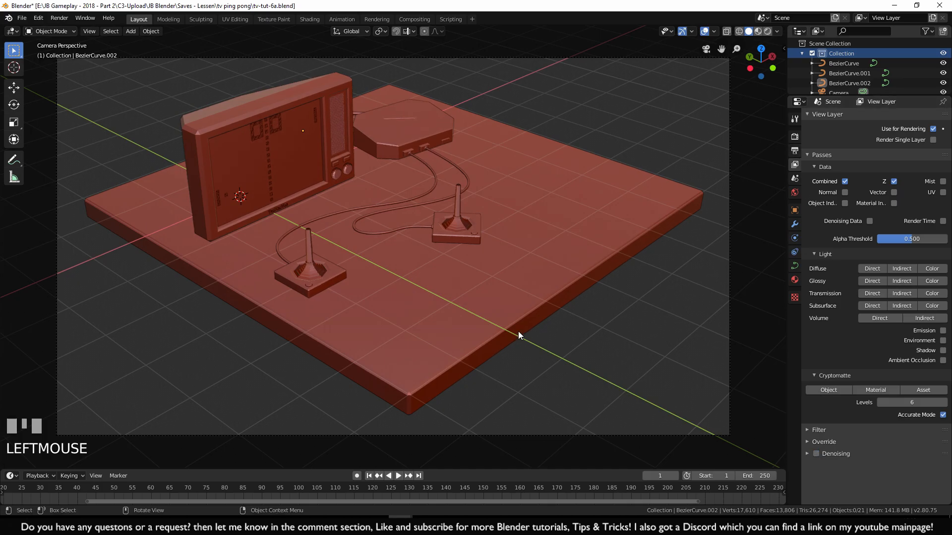
key(F12)
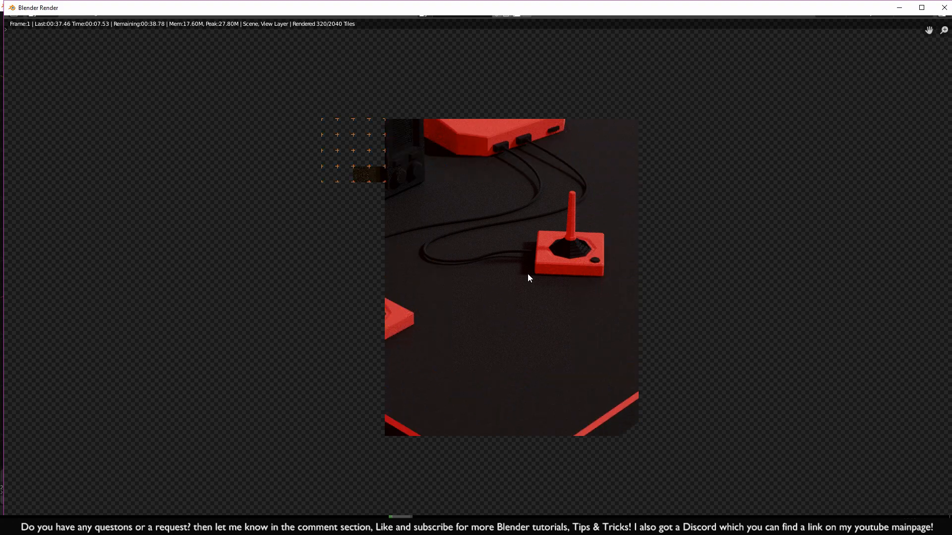
key(Escape)
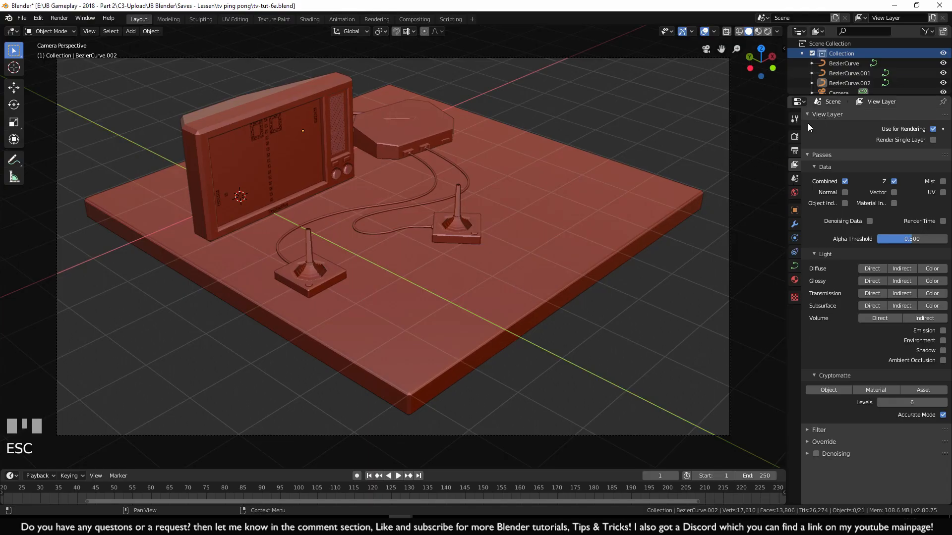
Set the Cycles render samples to 1024
click(795, 138)
click(911, 195)
text(1024)
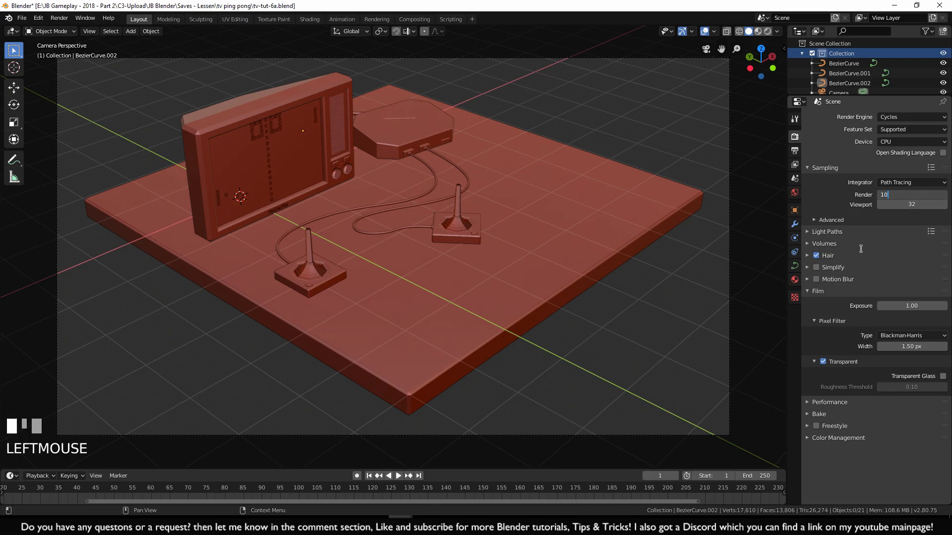
click(904, 270)
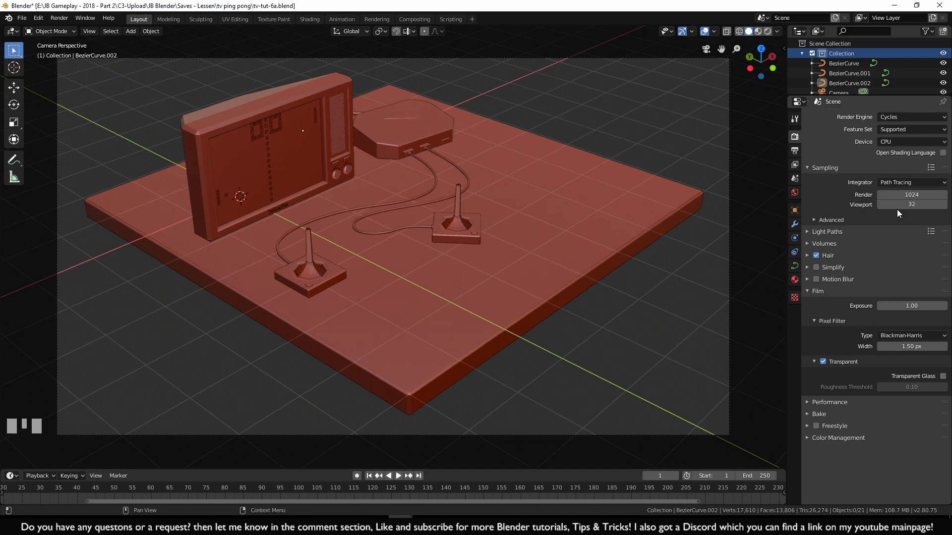
Re-enable denoising for the view layer and return to the render settings
click(794, 150)
click(795, 164)
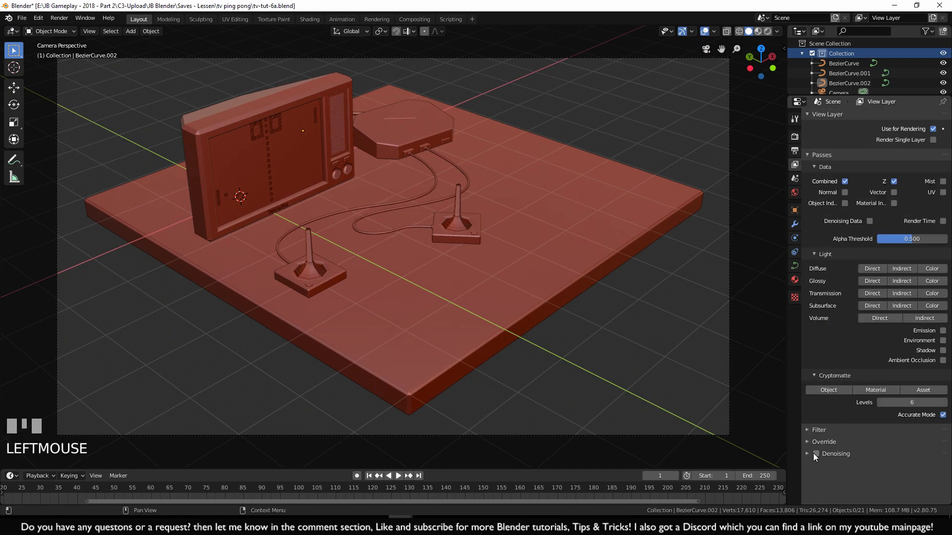
click(792, 155)
click(794, 136)
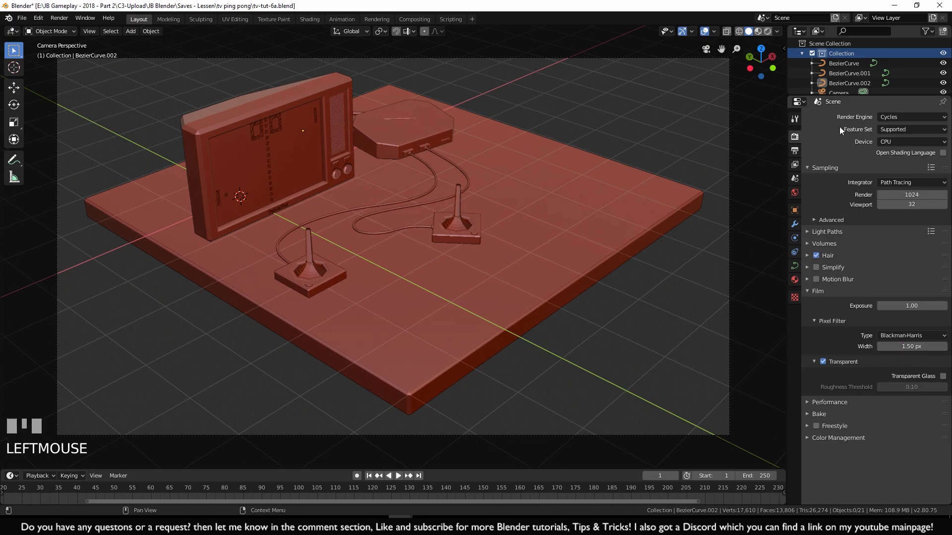
Set the Cycles render device to GPU Compute
scroll(864, 183, up, 1)
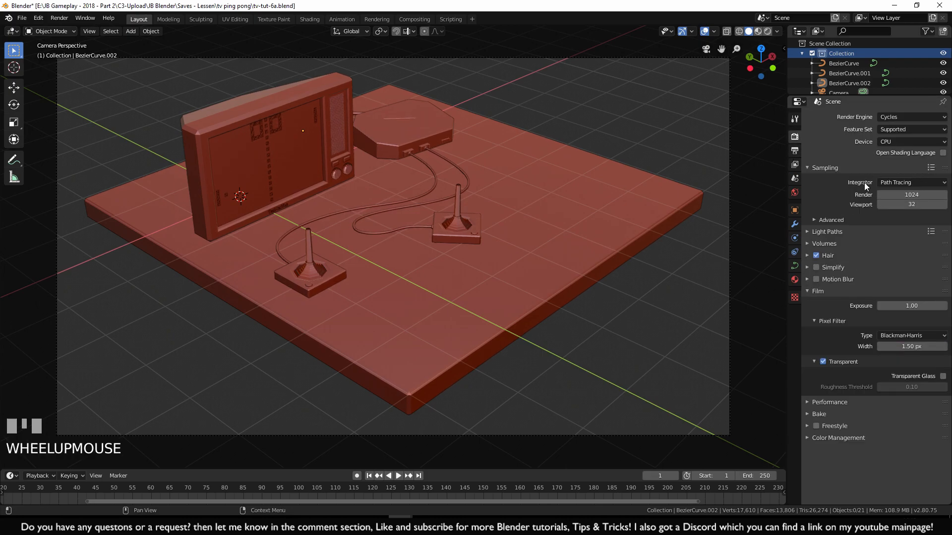
click(890, 144)
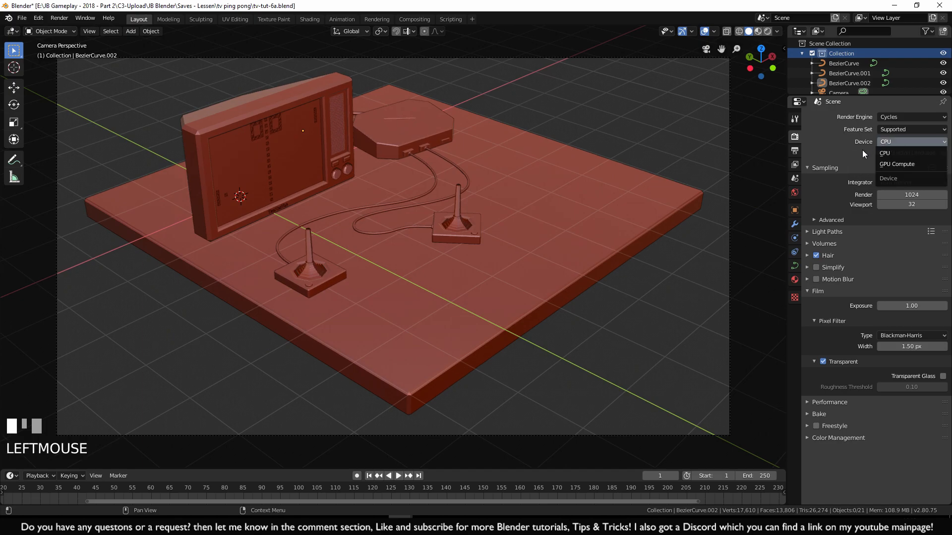
click(906, 165)
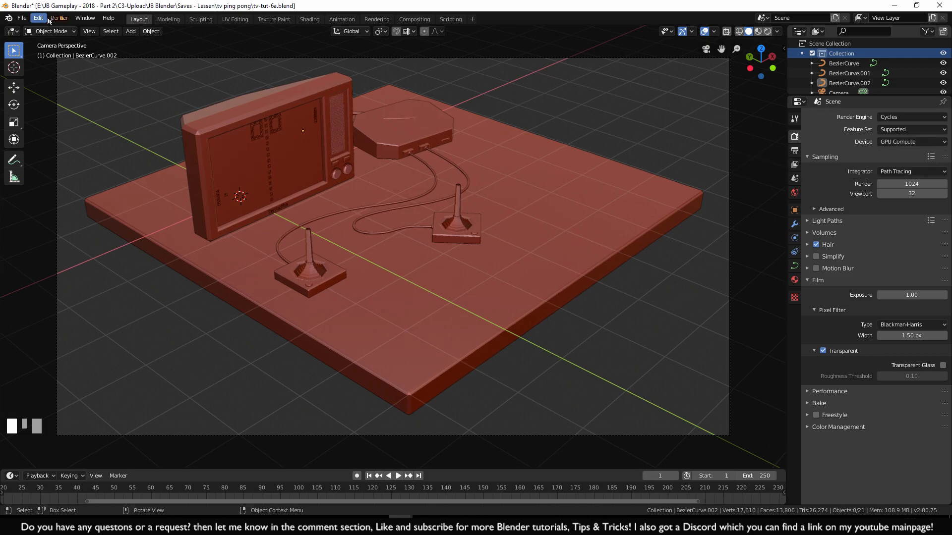
click(38, 18)
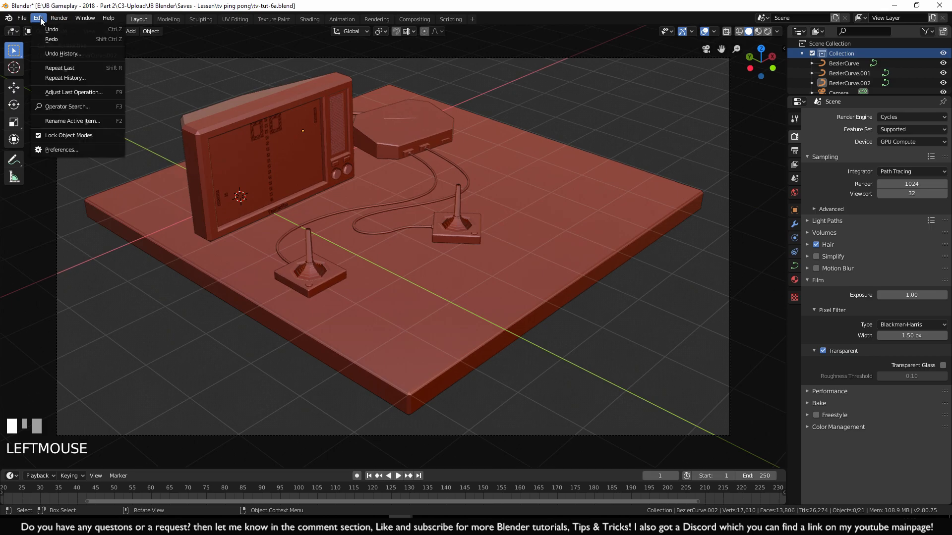
click(72, 148)
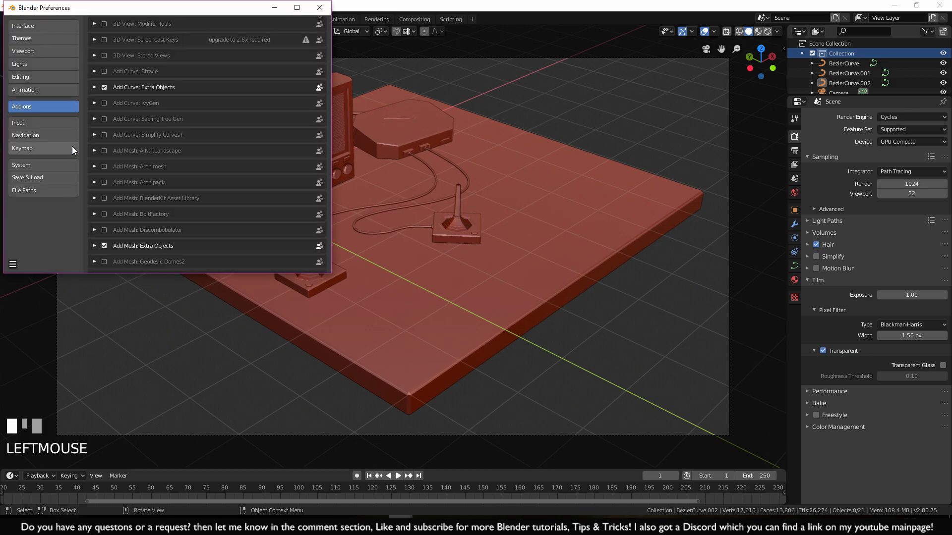
drag(120, 8, 131, 25)
click(331, 25)
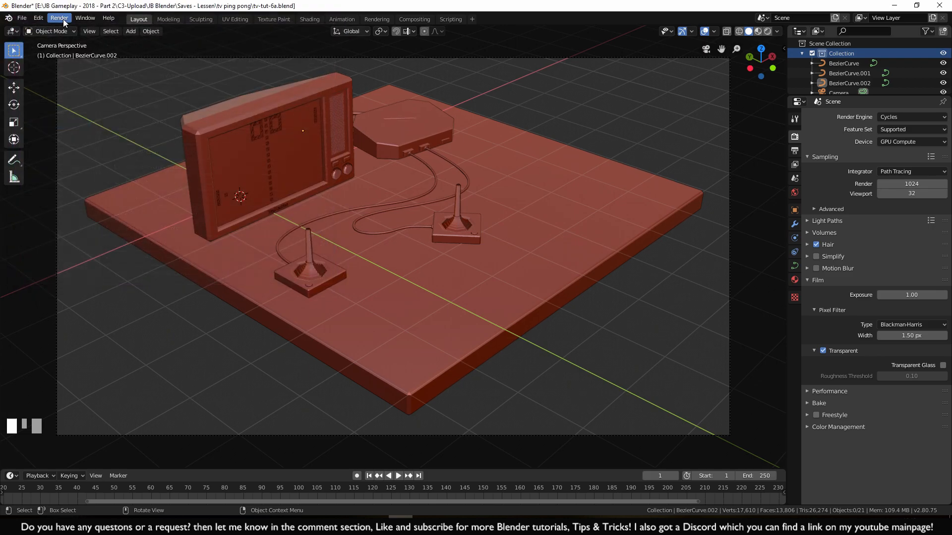
Review the GeForce GTX 1070 entry among the CUDA Cycles render devices in the system preferences, and close the preferences
click(47, 19)
click(80, 148)
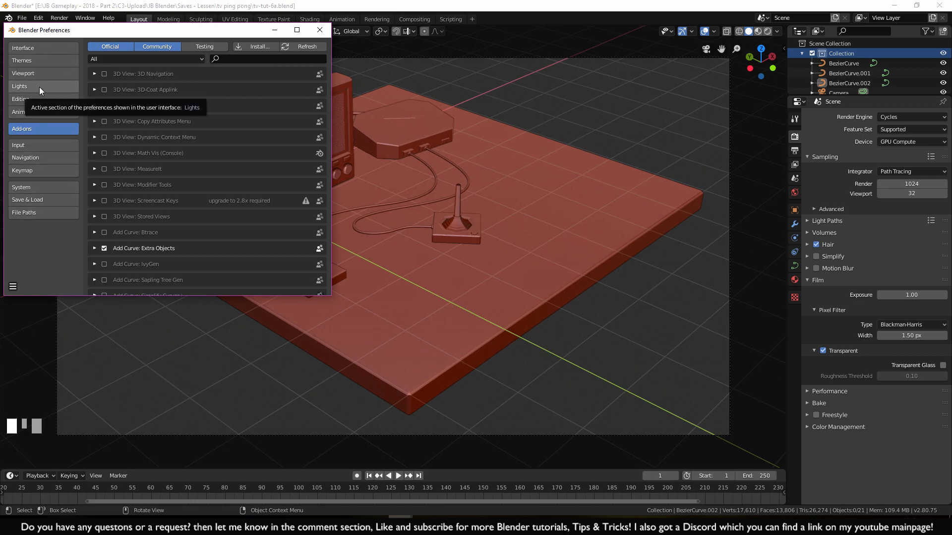
click(28, 185)
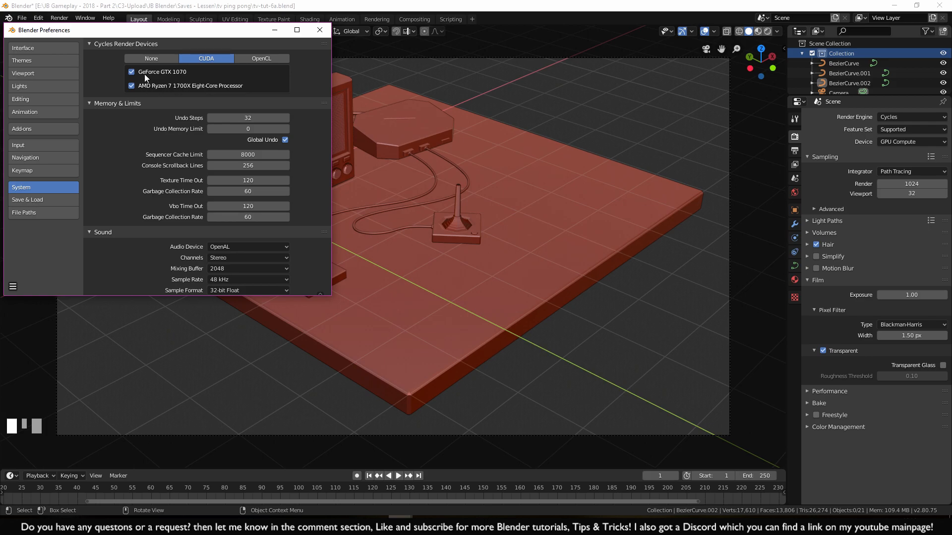
click(131, 72)
click(317, 33)
Switch the render device to CPU and back to GPU Compute, test-render the scene, and close the render
click(903, 145)
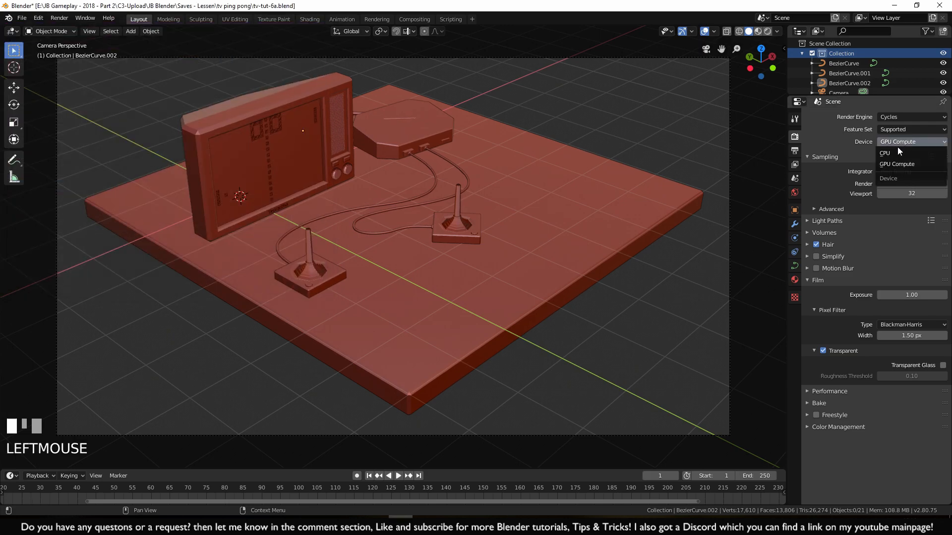
click(890, 153)
click(890, 144)
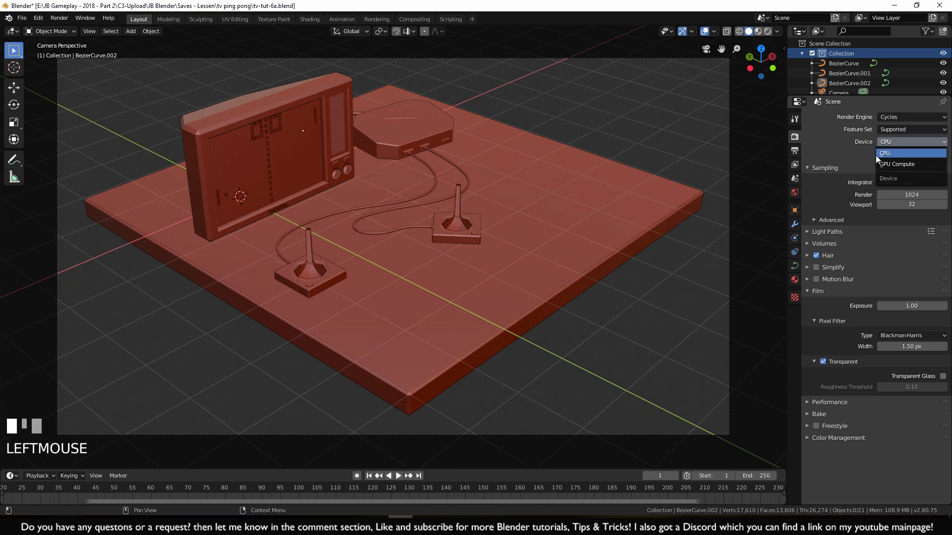
click(880, 163)
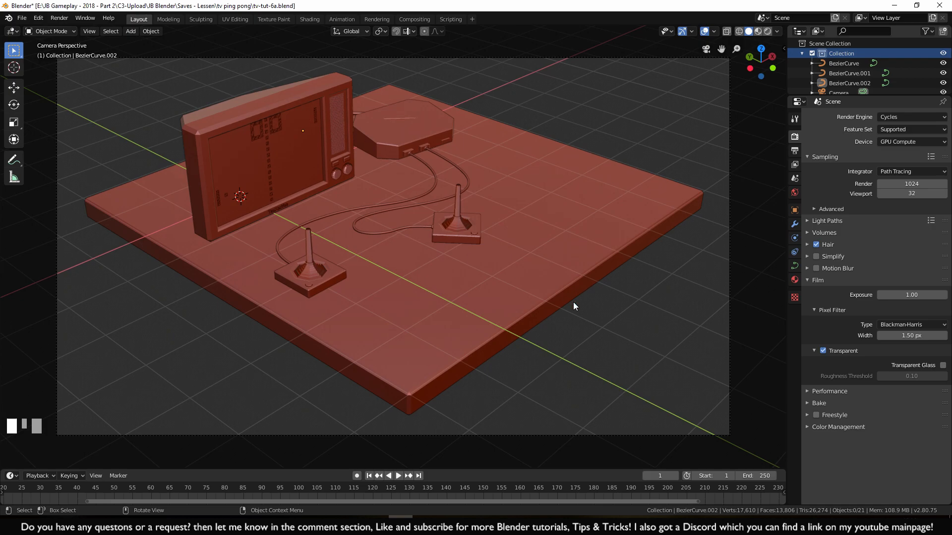
key(F12)
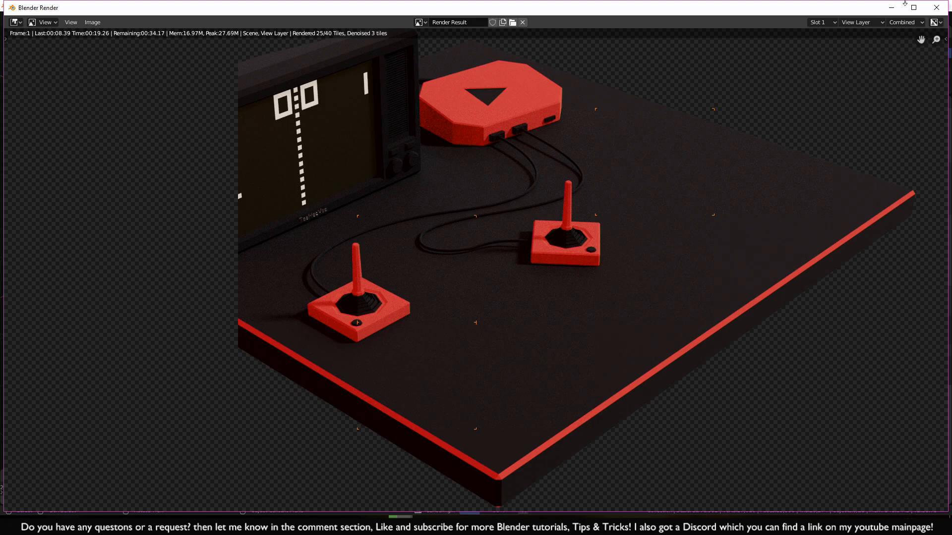
click(936, 9)
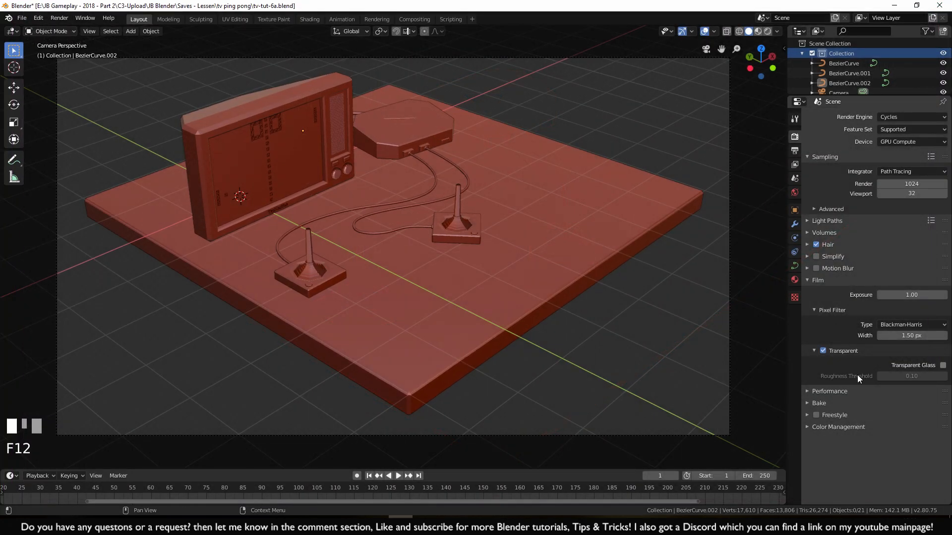
Set the total maximum light bounces to 4 in the Light Paths settings, collapsing the Film and Light Paths sections
click(813, 281)
click(824, 220)
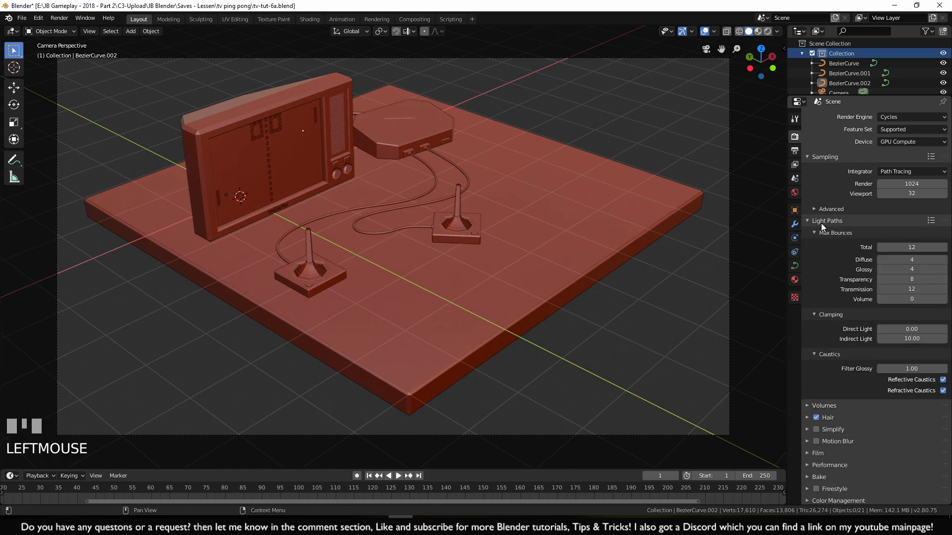
click(913, 247)
text(4)
key(KP_Enter)
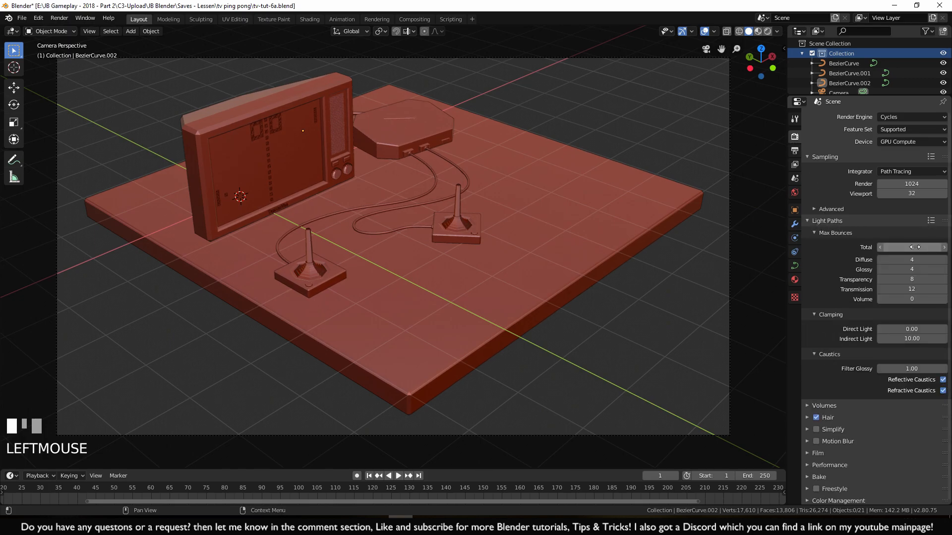
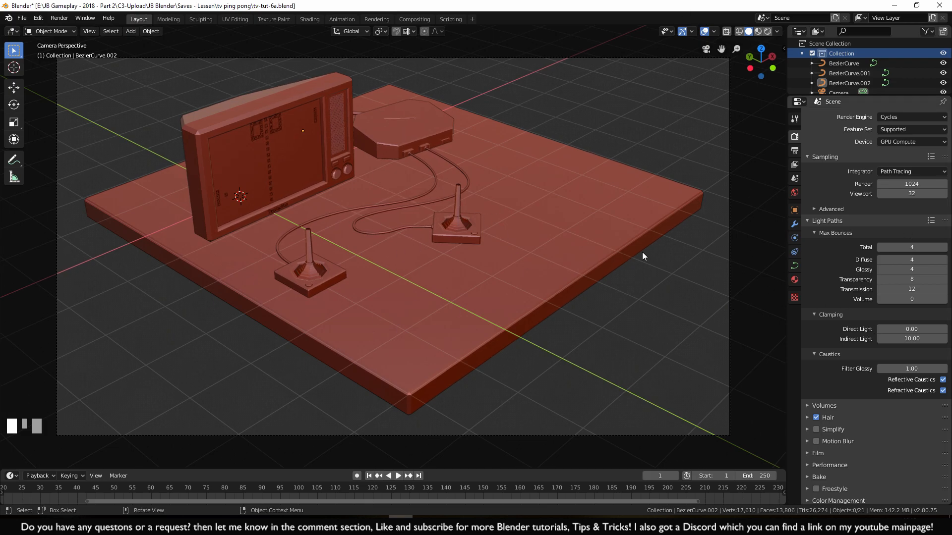
click(828, 221)
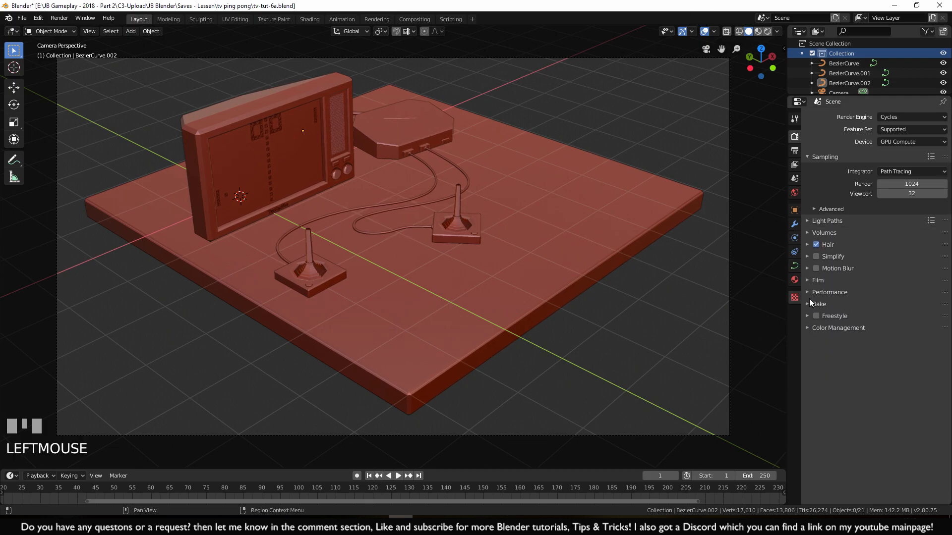
Expand the Performance settings to examine Auto Tile Size, and search the add-ons in the preferences for "tile"
click(822, 293)
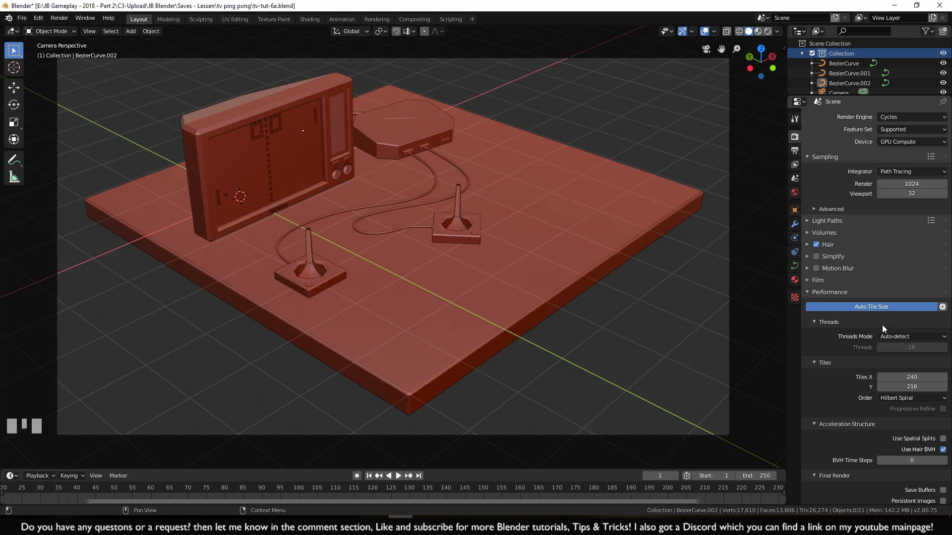
click(886, 308)
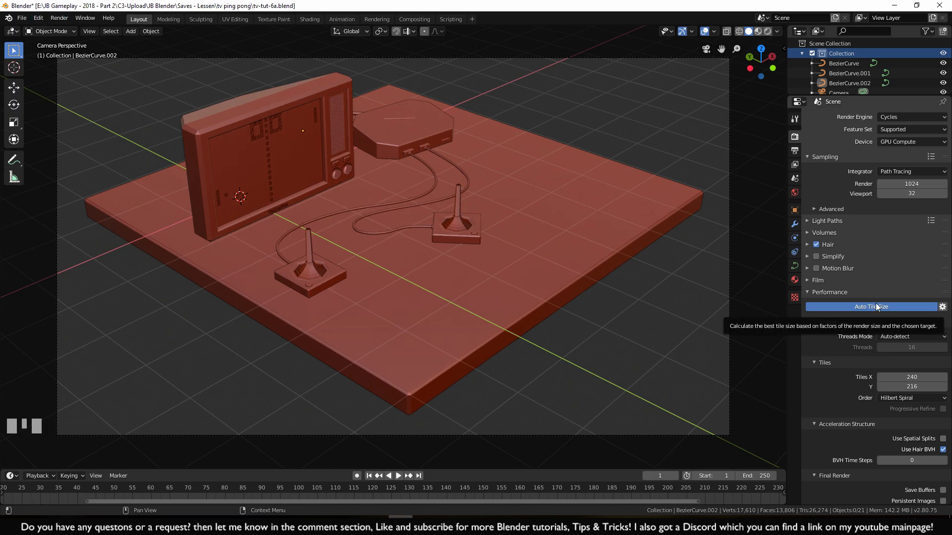
click(39, 18)
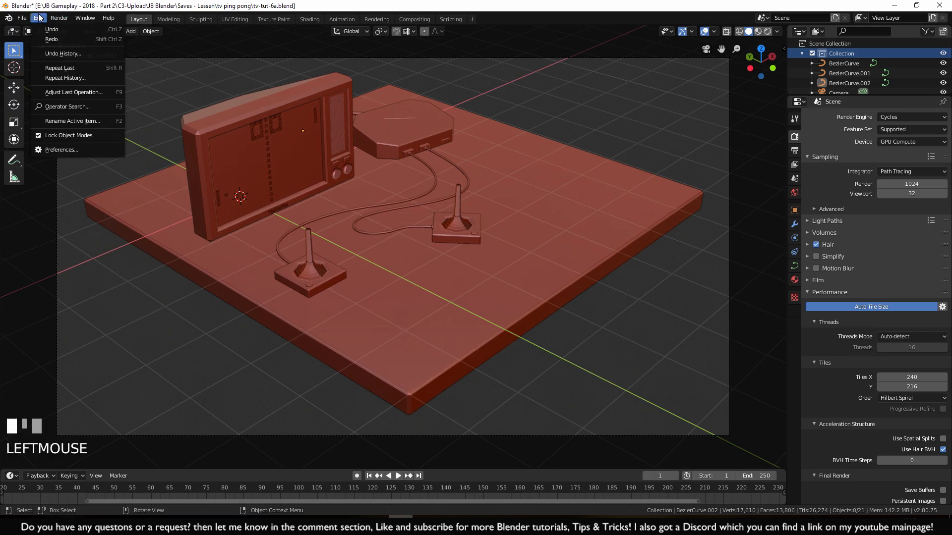
click(51, 150)
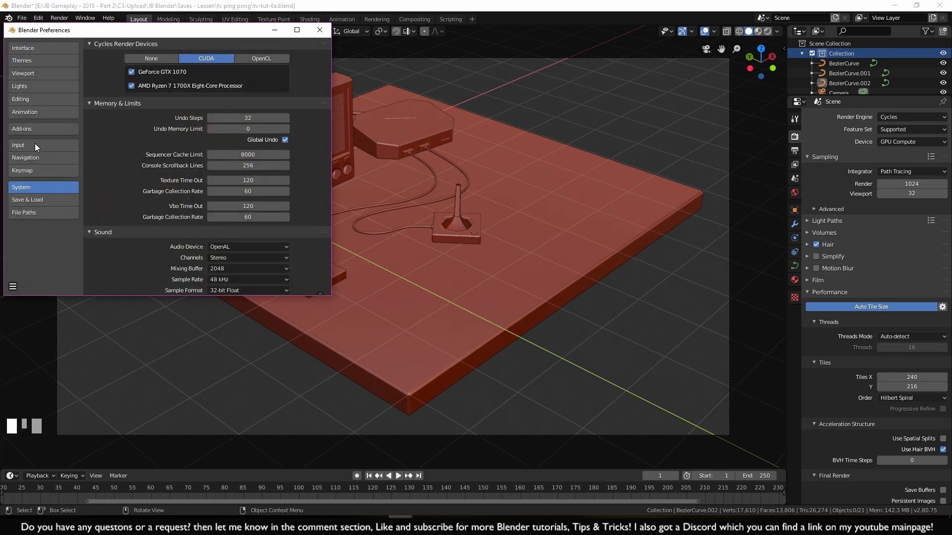
click(27, 125)
click(230, 59)
text(tile)
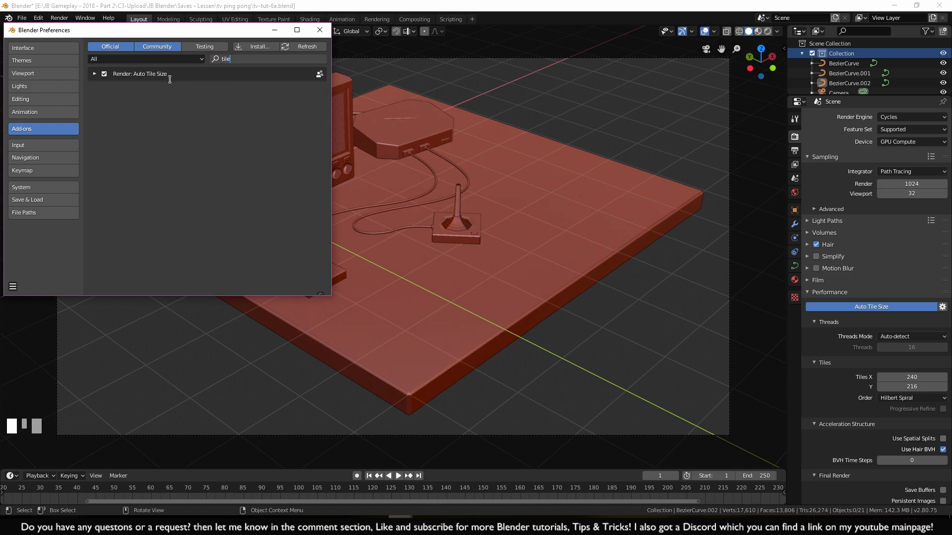
Disable the Render: Auto Tile Size add-on and enable it again, closing the preferences
click(105, 74)
click(105, 73)
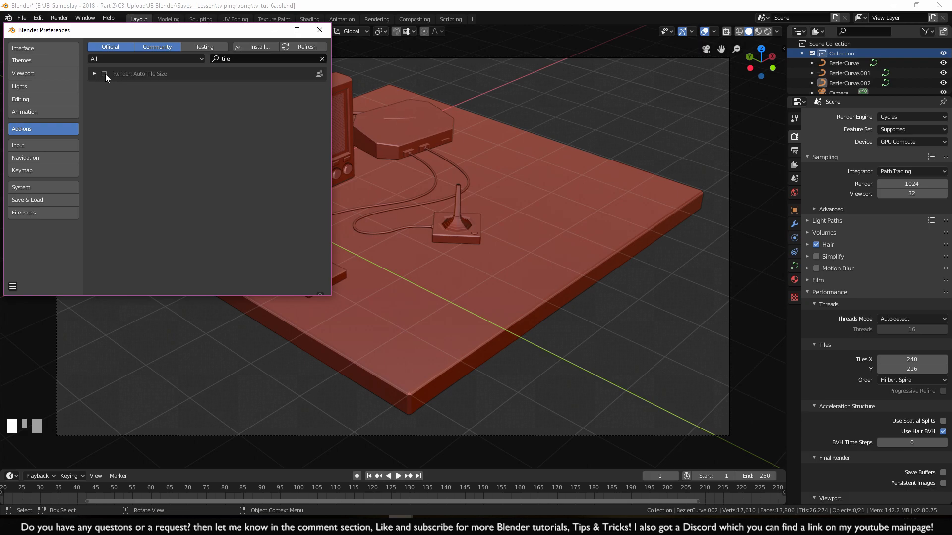
click(105, 73)
click(105, 74)
click(105, 73)
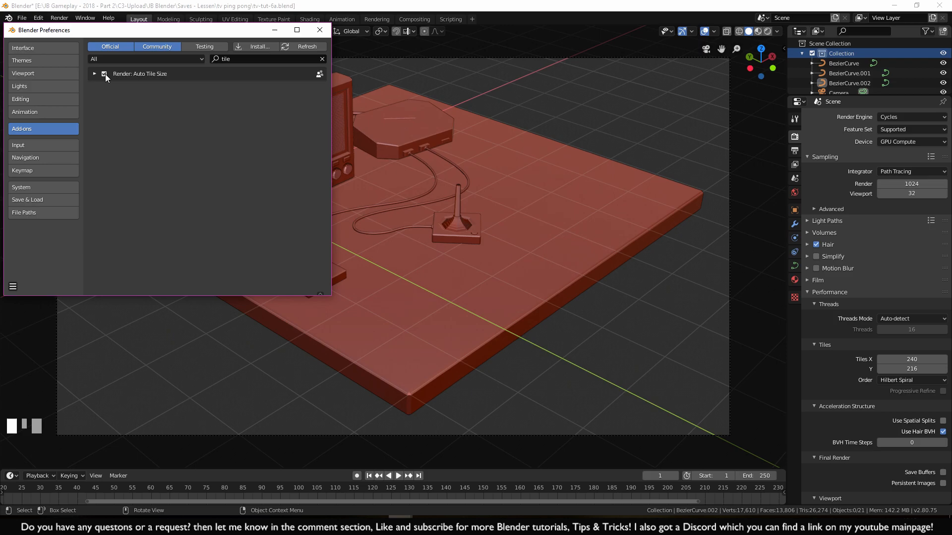
click(319, 29)
click(833, 291)
click(833, 292)
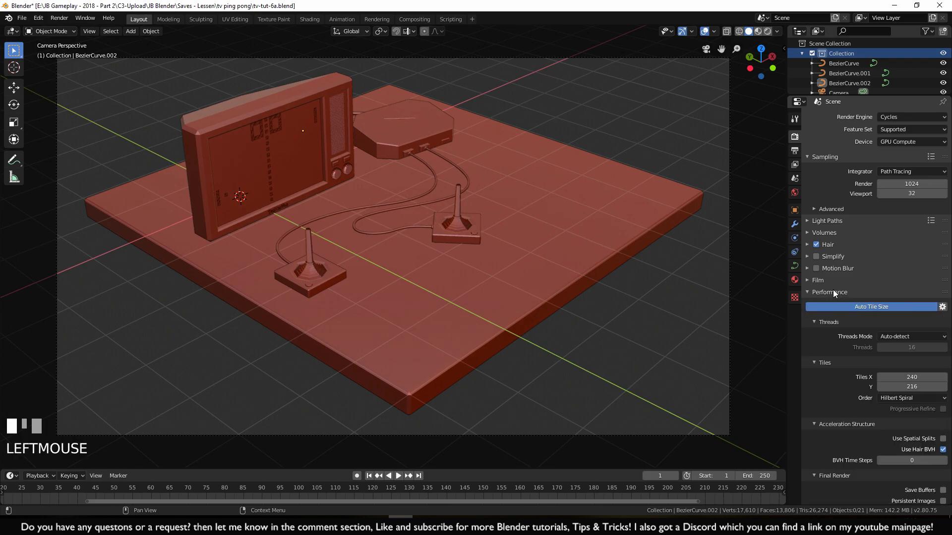
click(815, 291)
click(816, 292)
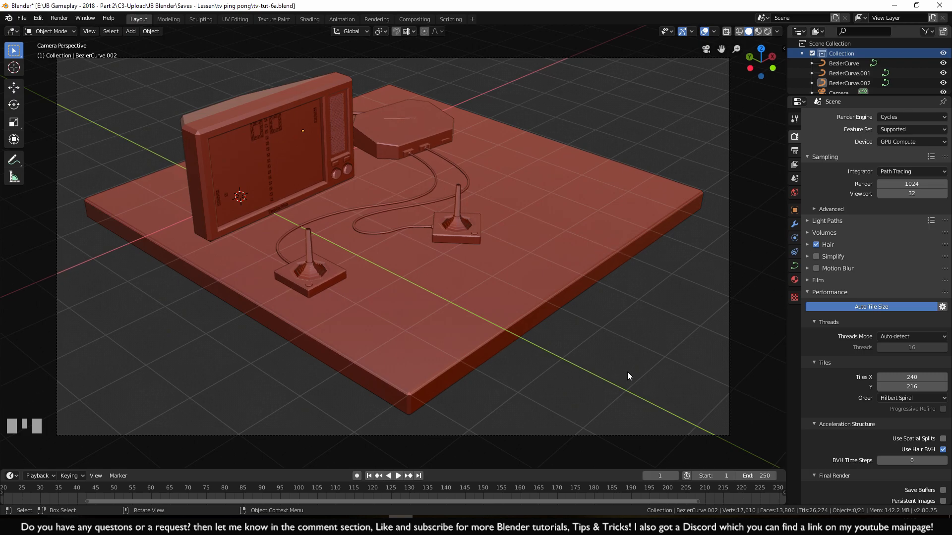
click(580, 364)
click(645, 283)
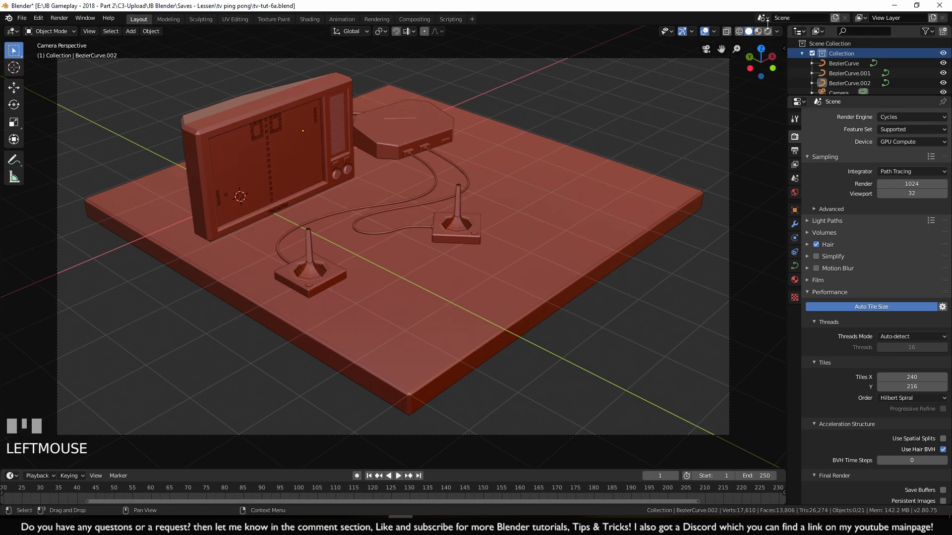
Create a new empty scene and add a camera to it
click(837, 19)
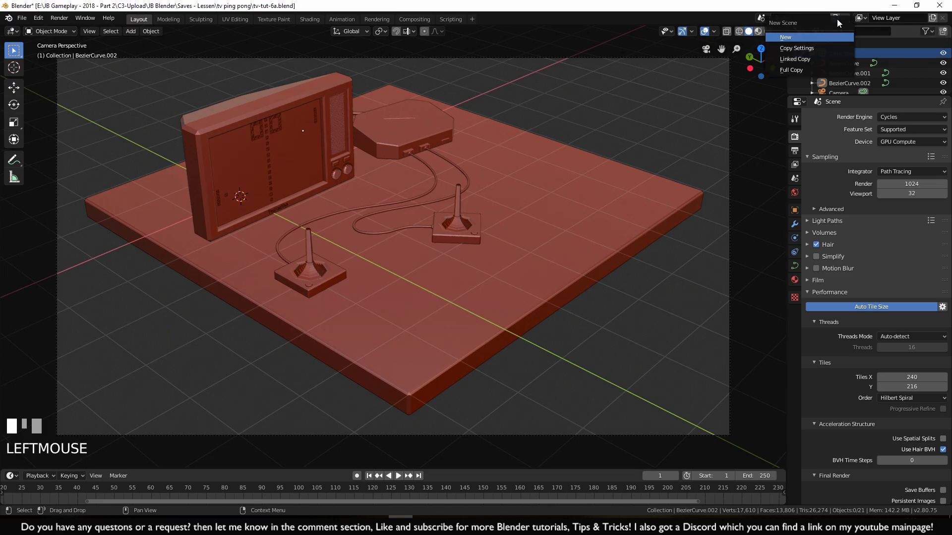
click(812, 39)
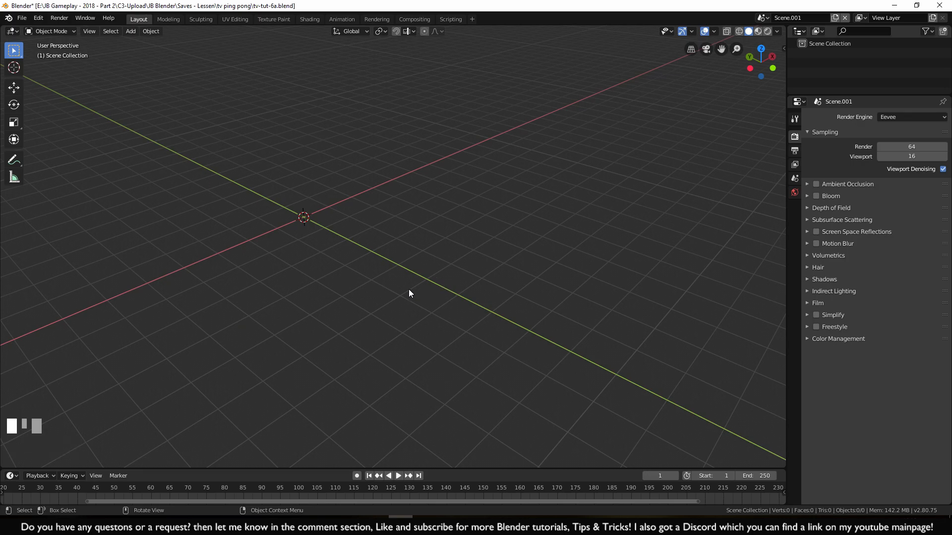
key(shift+a)
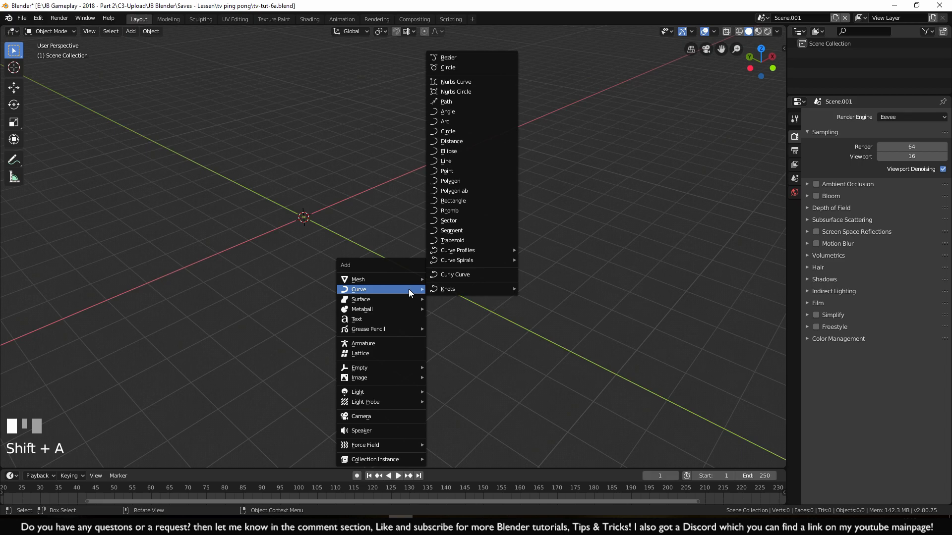
click(365, 417)
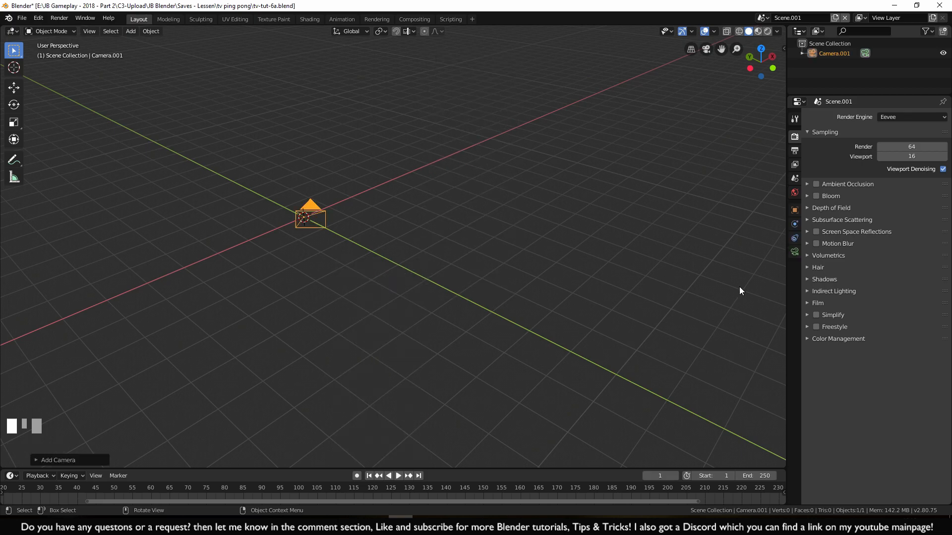
Set the new scene's world background colour to black, and switch back to the original scene with the TV console
click(796, 193)
click(908, 117)
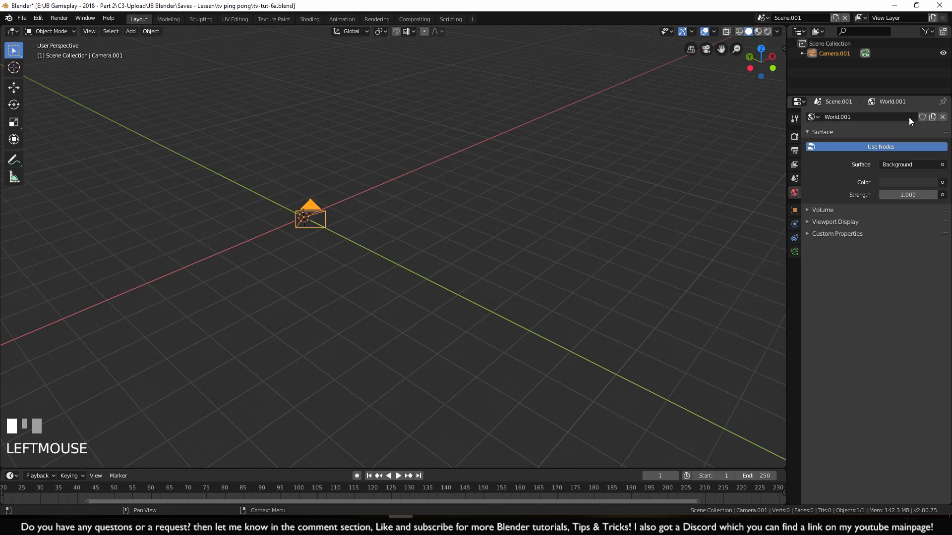
click(911, 181)
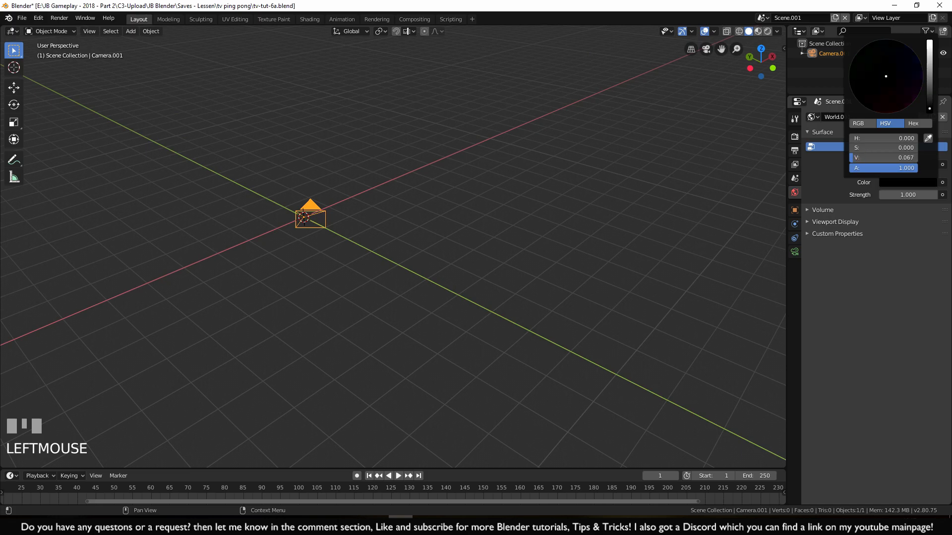
click(761, 16)
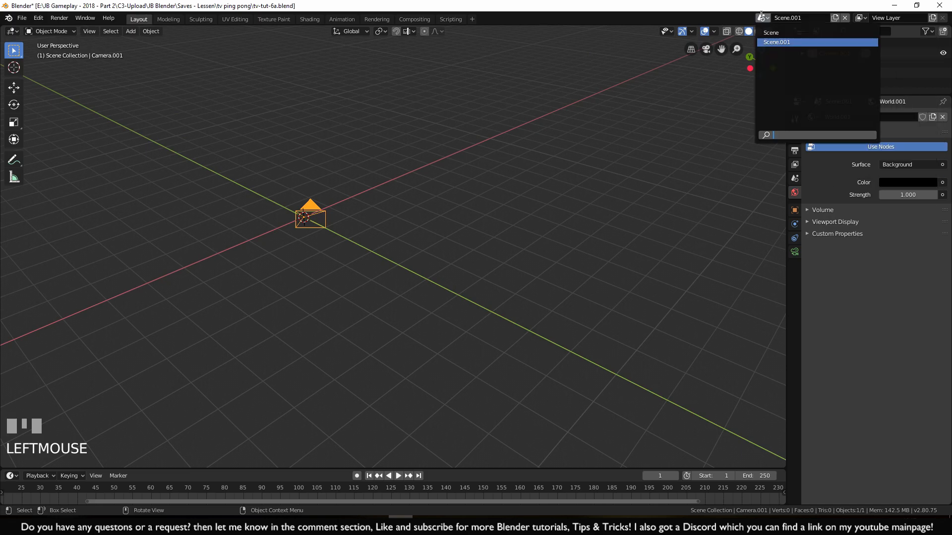
click(771, 33)
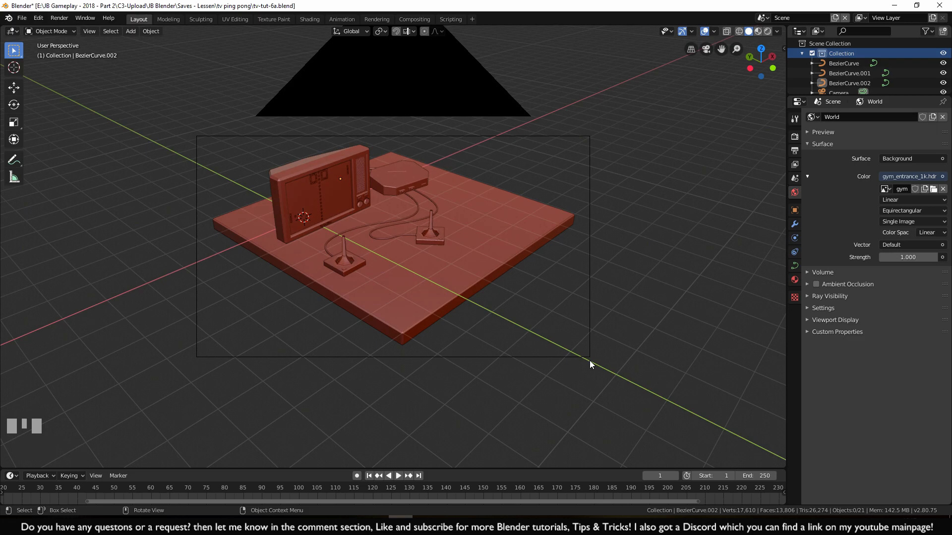
Enlarge the timeline area upward and set the scene's end frame to 1
drag(503, 468, 505, 262)
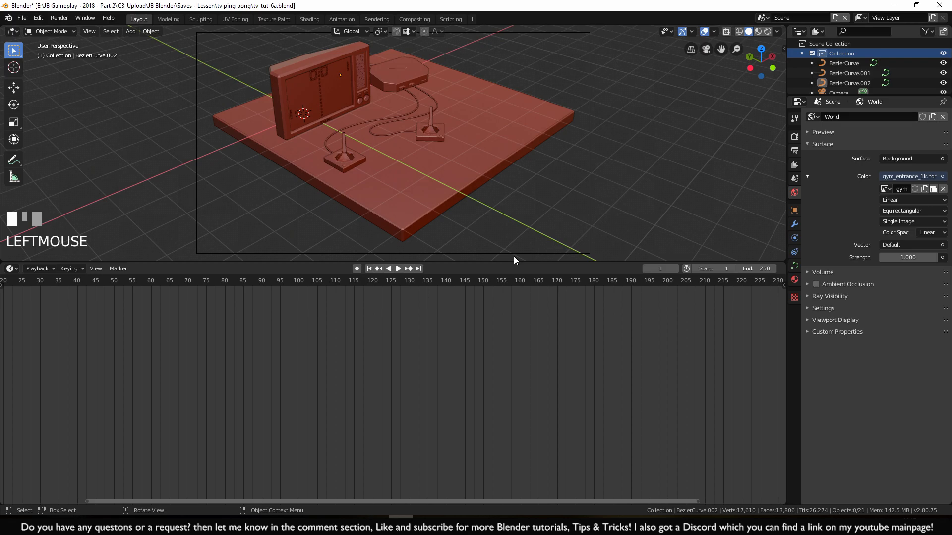
click(756, 268)
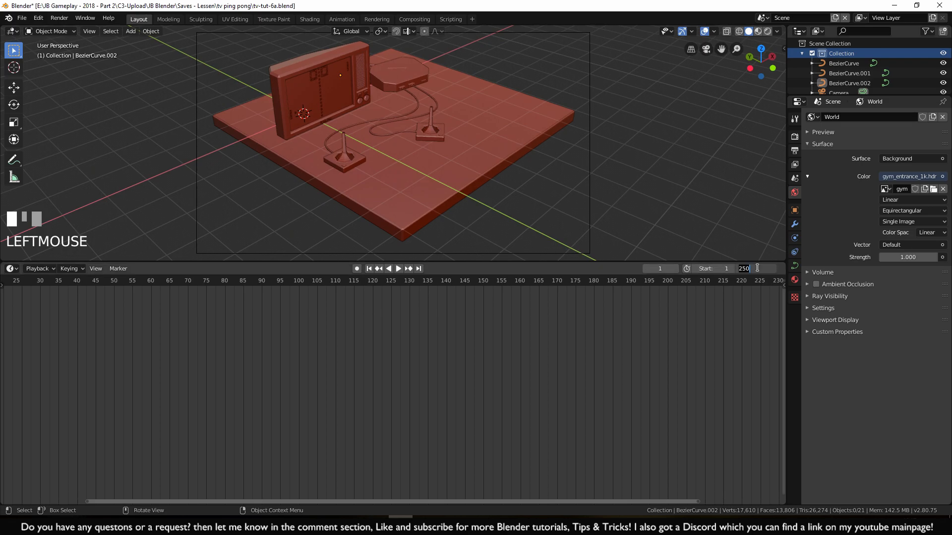
text(1)
key(KP_Enter)
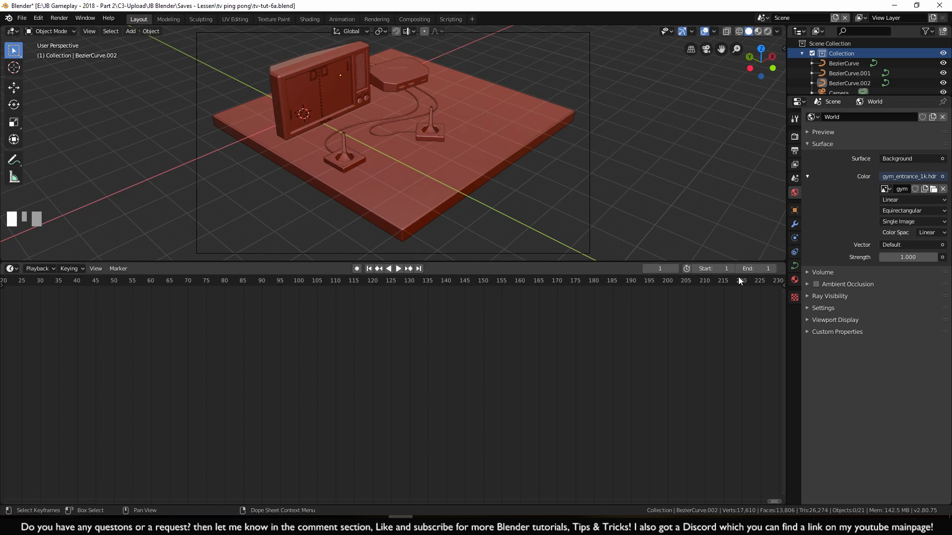
Change the timeline area to the Compositor and enable the use of nodes
click(10, 269)
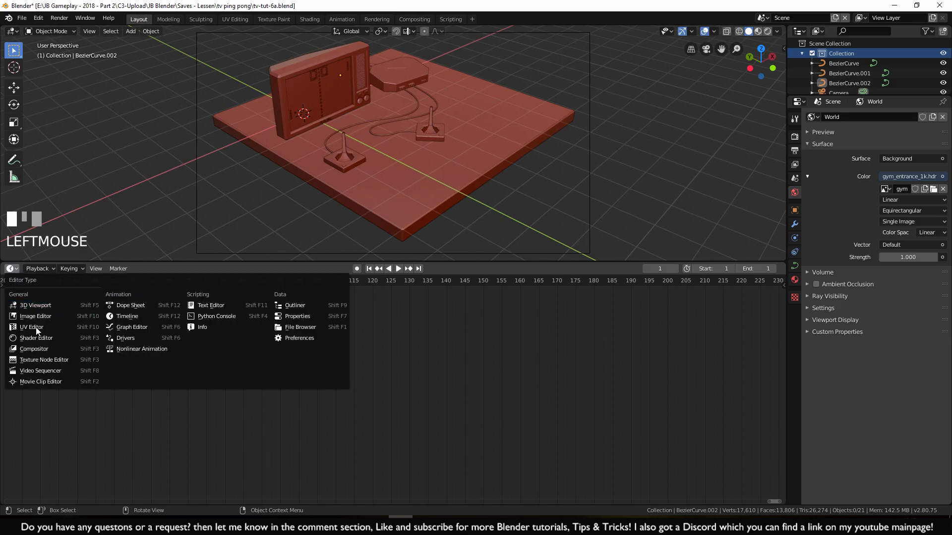
click(33, 349)
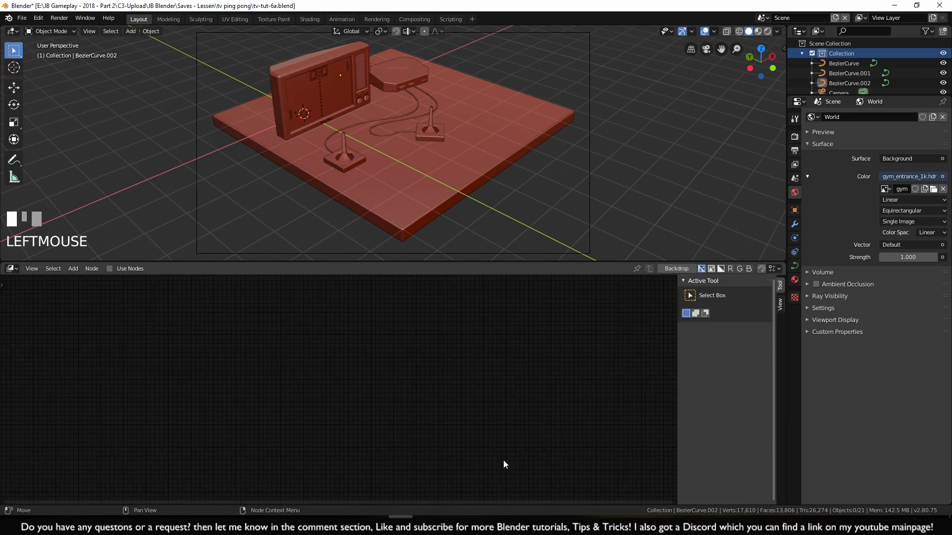
click(109, 268)
Space the Composite and Render Layers nodes apart in the compositor to make room between them
scroll(386, 416, up, 4)
scroll(269, 444, up, 2)
mouse_move(316, 405)
shift+middle_down()
mouse_move(382, 322)
mouse_move(347, 391)
mouse_move(319, 394)
shift+middle_up()
scroll(326, 307, up, 2)
scroll(380, 361, down, 4)
drag(381, 339, 521, 325)
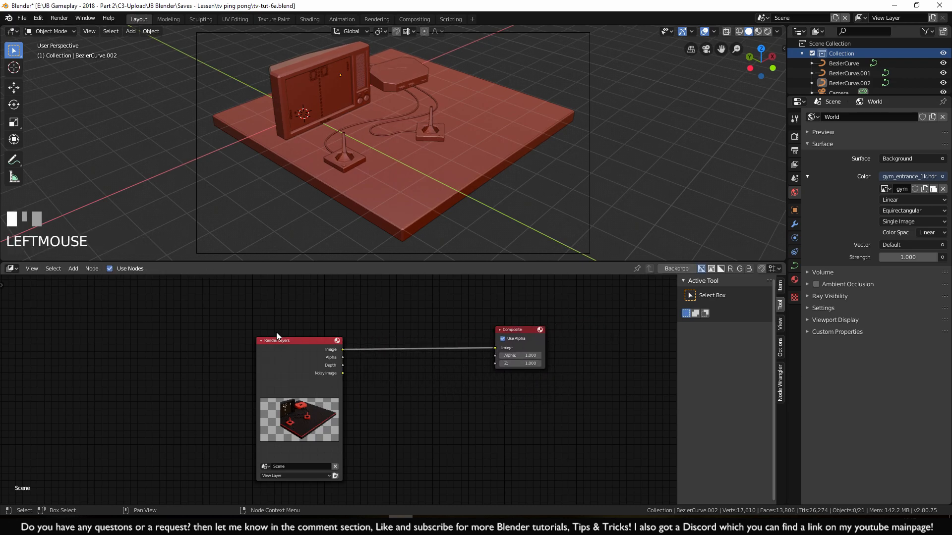
drag(290, 345, 257, 372)
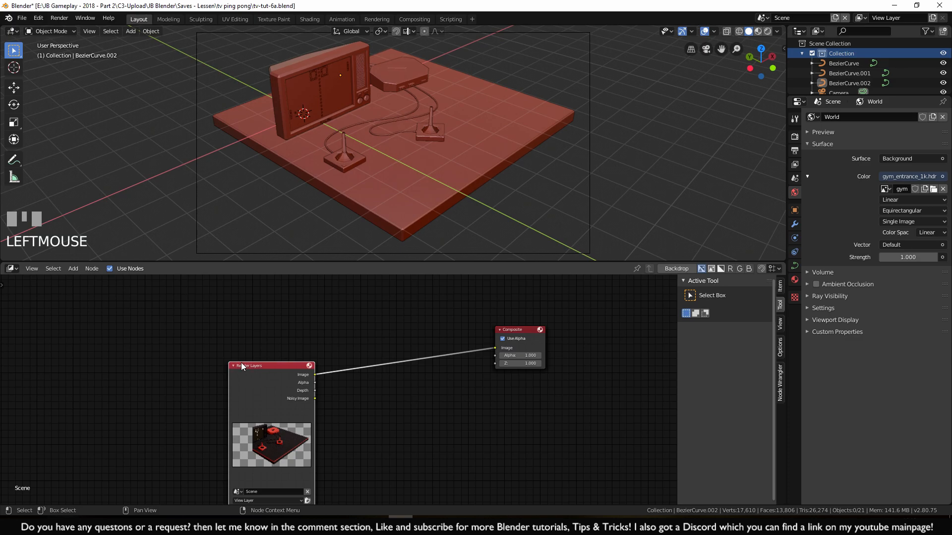
Examine the scenes offered by the Render Layers node's scene selector without changing the selection
click(762, 18)
shift+middle_drag(323, 378, 424, 263)
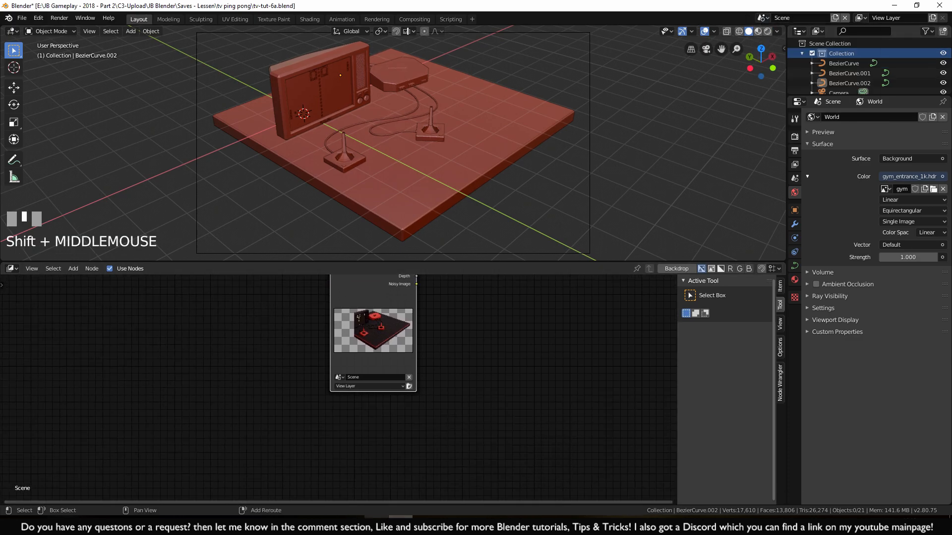
scroll(395, 423, up, 2)
click(337, 370)
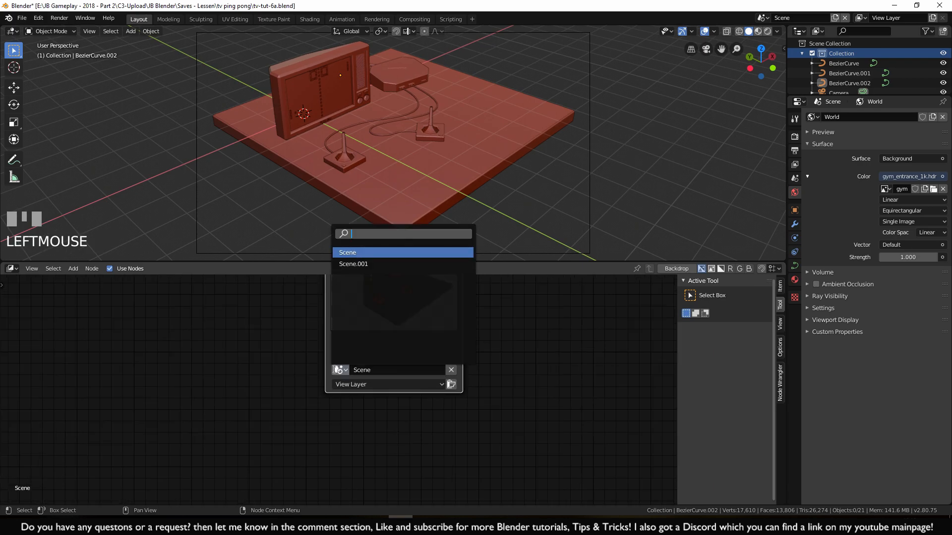
scroll(520, 390, down, 2)
shift+middle_drag(519, 390, 310, 393)
click(310, 393)
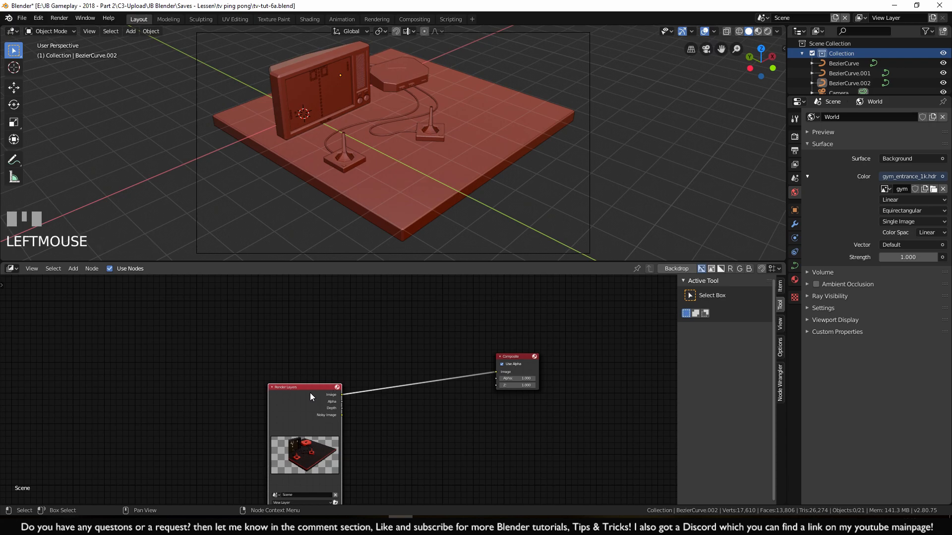
Align the Render Layers node with the Composite node, and place a duplicate of it directly above the original
drag(300, 397, 263, 365)
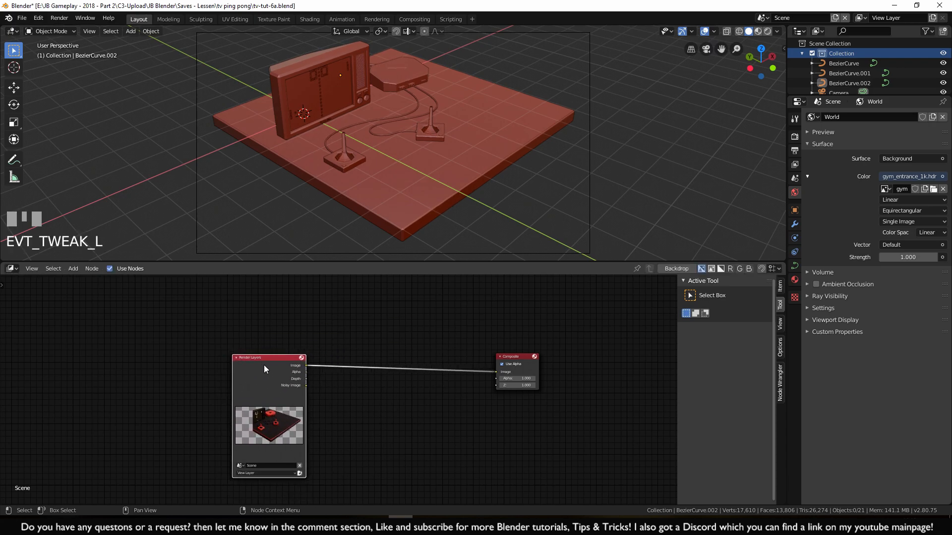
key(shift+d)
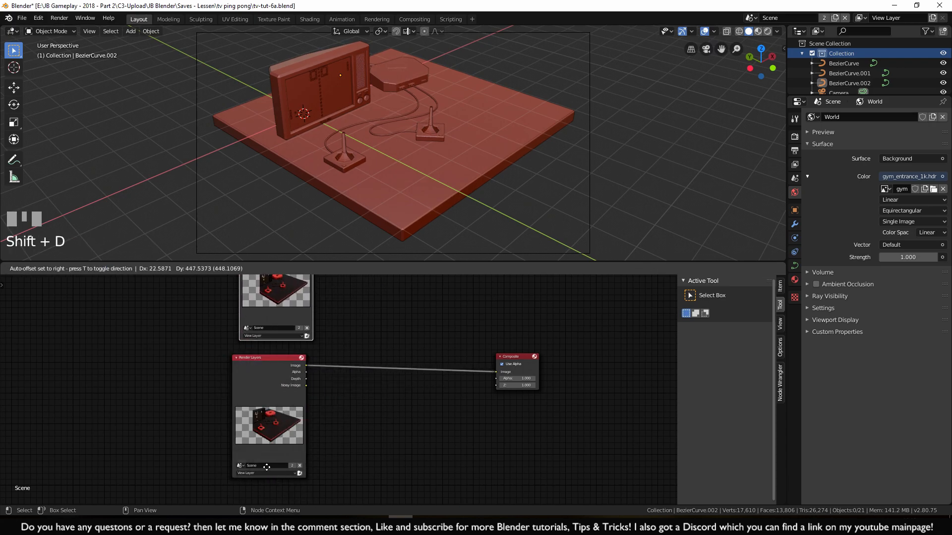
click(256, 468)
shift+middle_drag(334, 408, 303, 470)
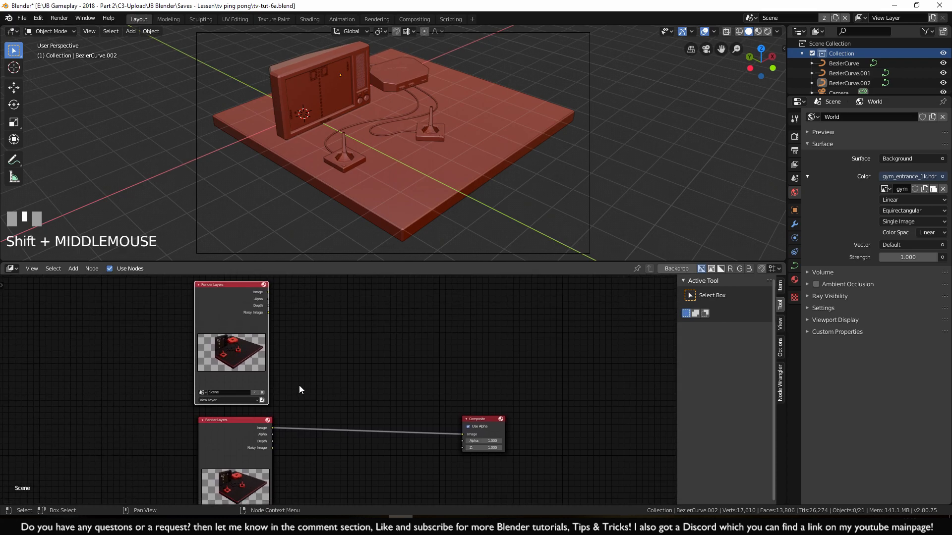
Insert an Alpha Over node before the Composite node and connect the duplicated Render Layers' Image output to its upper Image input
key(shift+a)
click(360, 356)
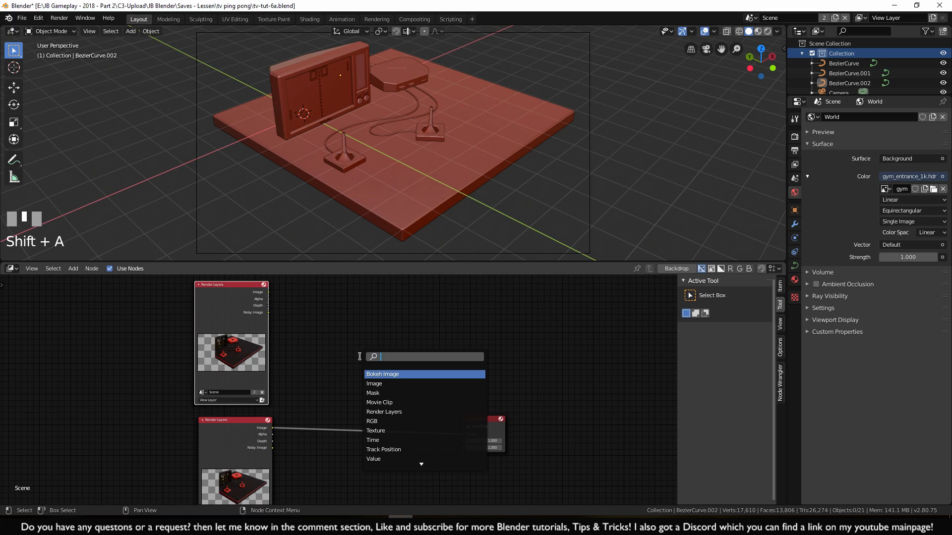
text(alp)
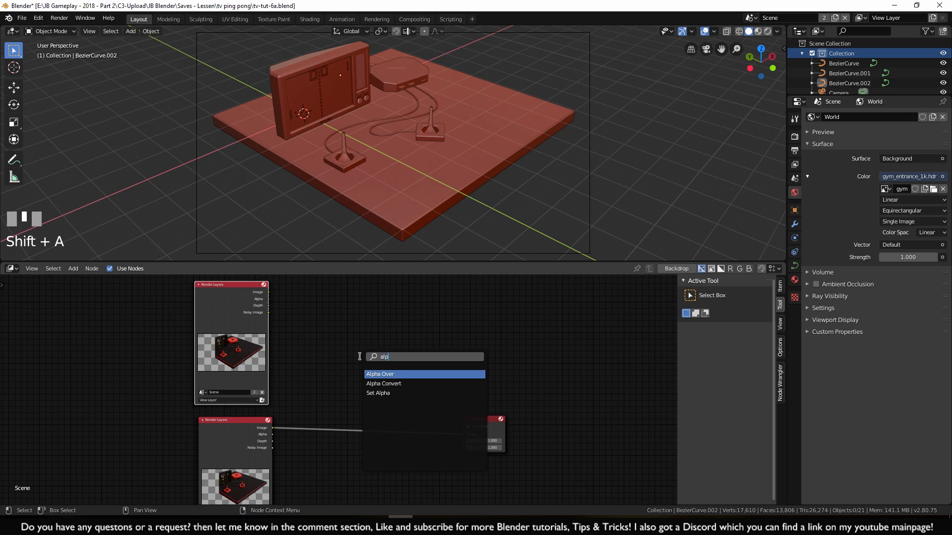
click(393, 375)
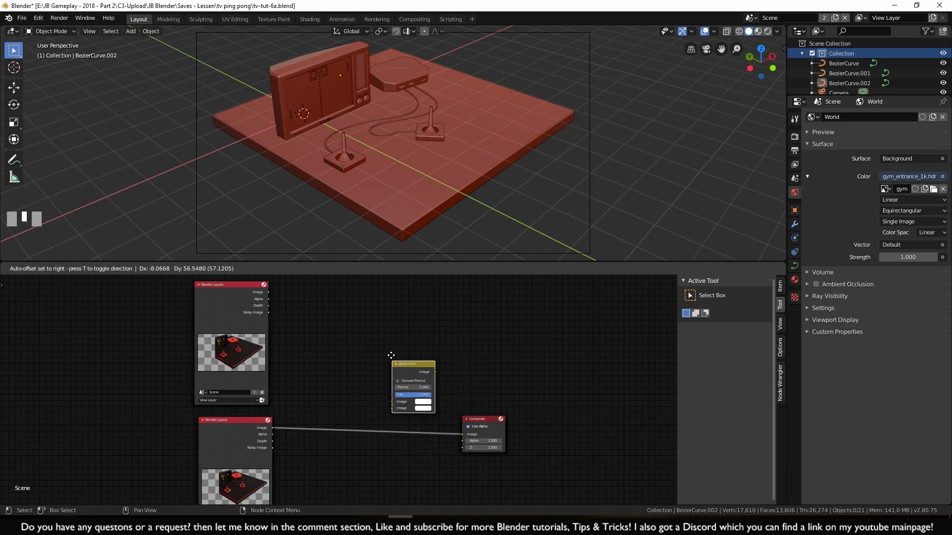
click(361, 388)
drag(268, 293, 364, 427)
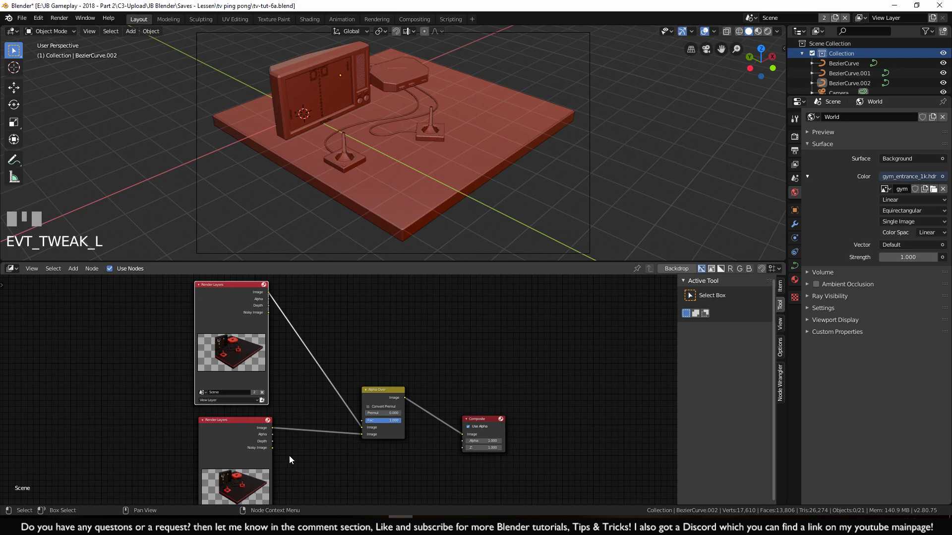
Assign Scene.001 as the source scene of the upper Render Layers node
click(203, 393)
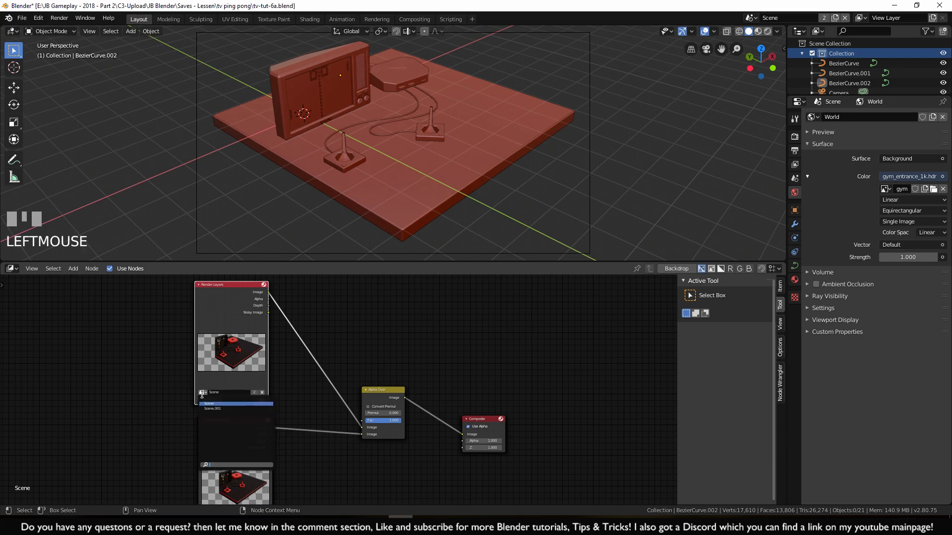
click(202, 409)
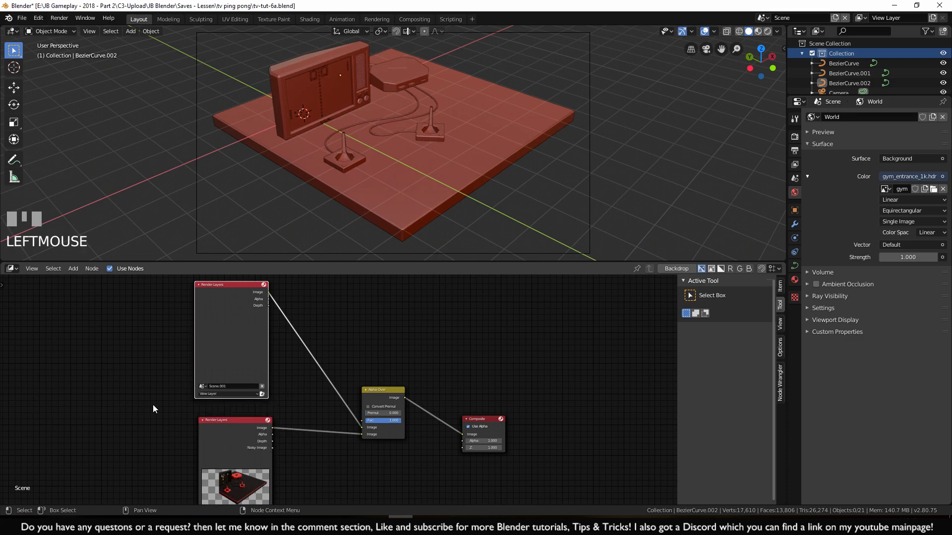
Lower the Cycles render samples to 10 for a quick test render
click(795, 119)
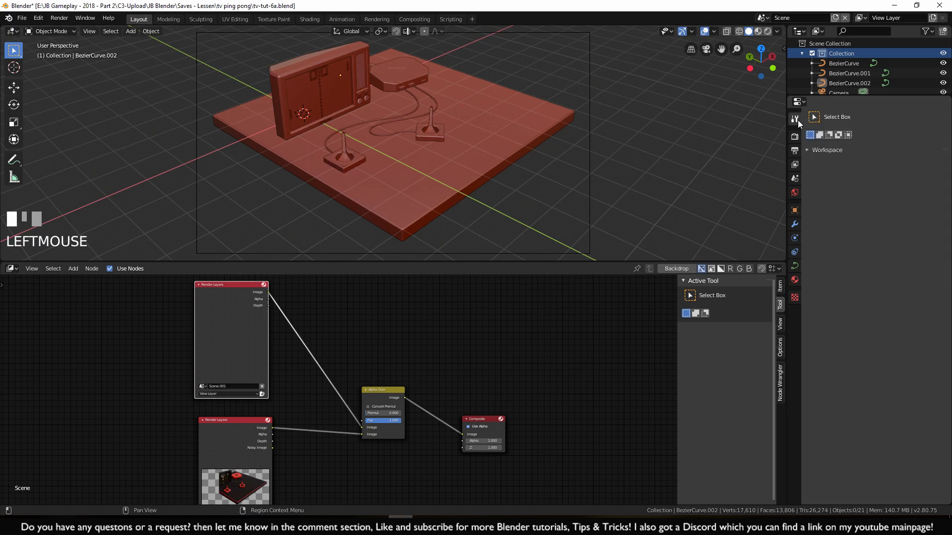
click(795, 136)
click(915, 184)
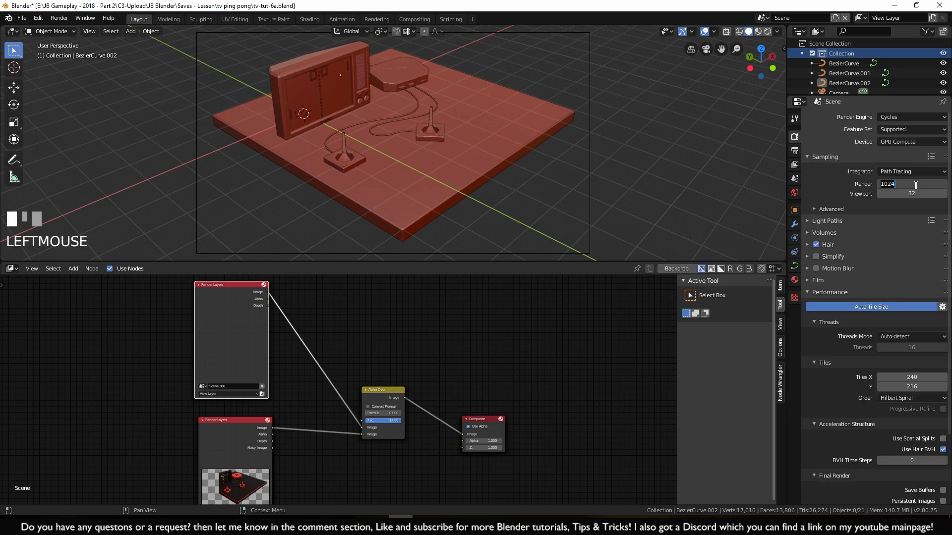
text(16)
key(KP_Enter)
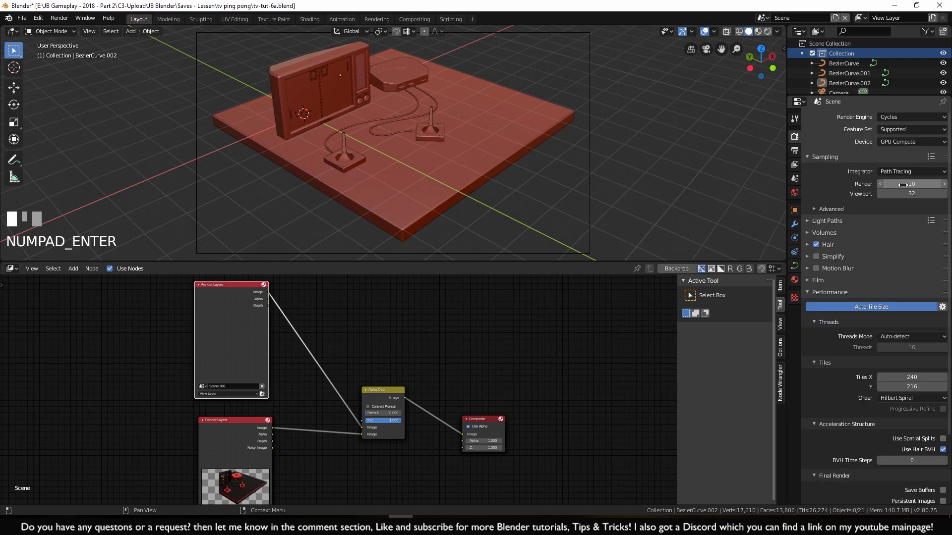
Test-render the scene at full resolution and leave the render view
key(F12)
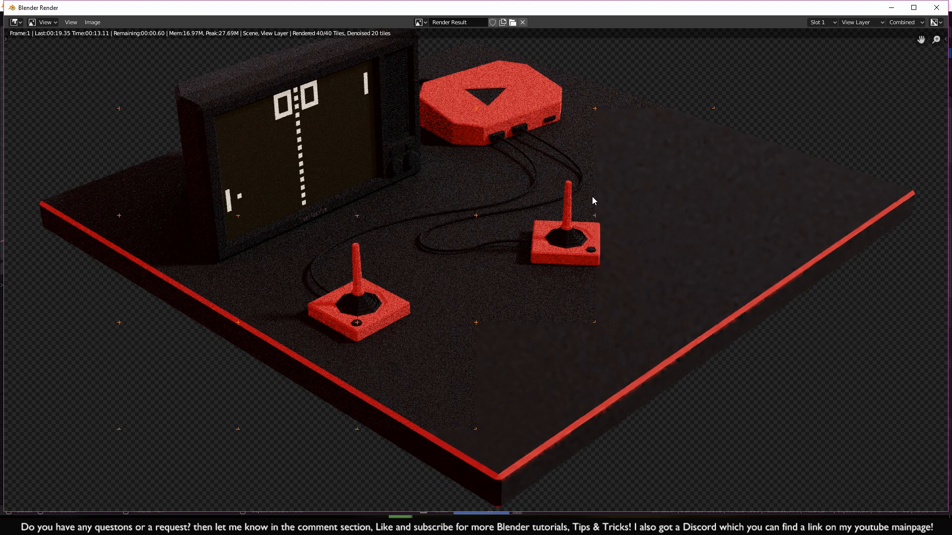
scroll(593, 200, down, 1)
scroll(594, 200, up, 1)
key(Escape)
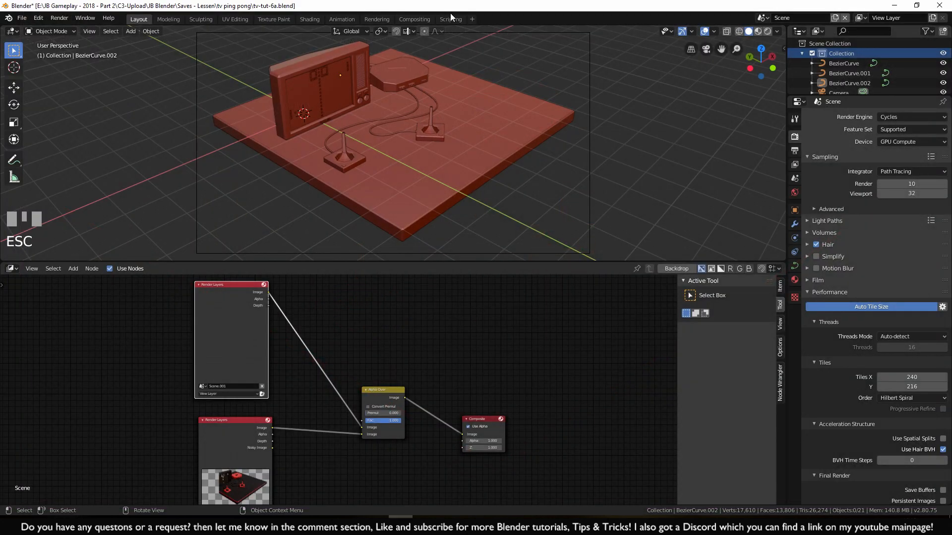
Set the render resolution percentage to 50% in the output dimensions
click(794, 150)
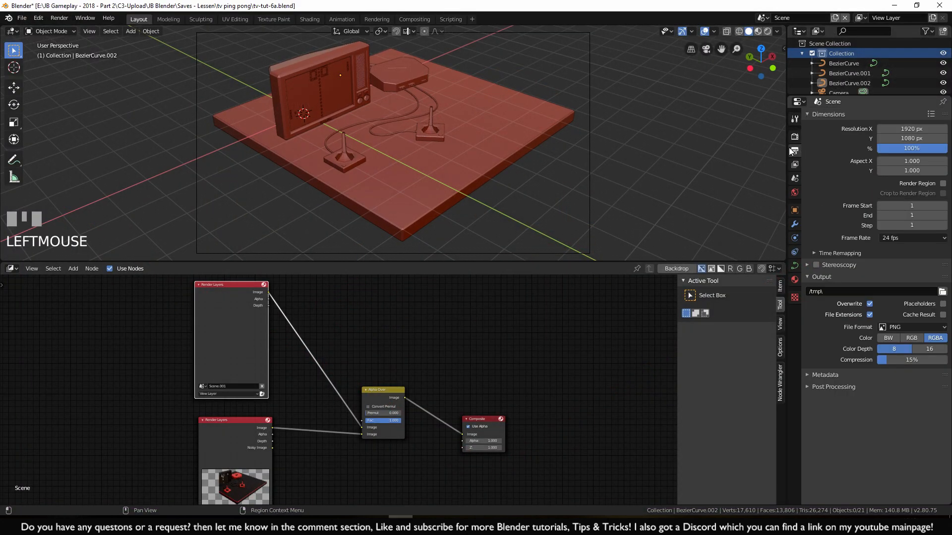
scroll(791, 151, up, 1)
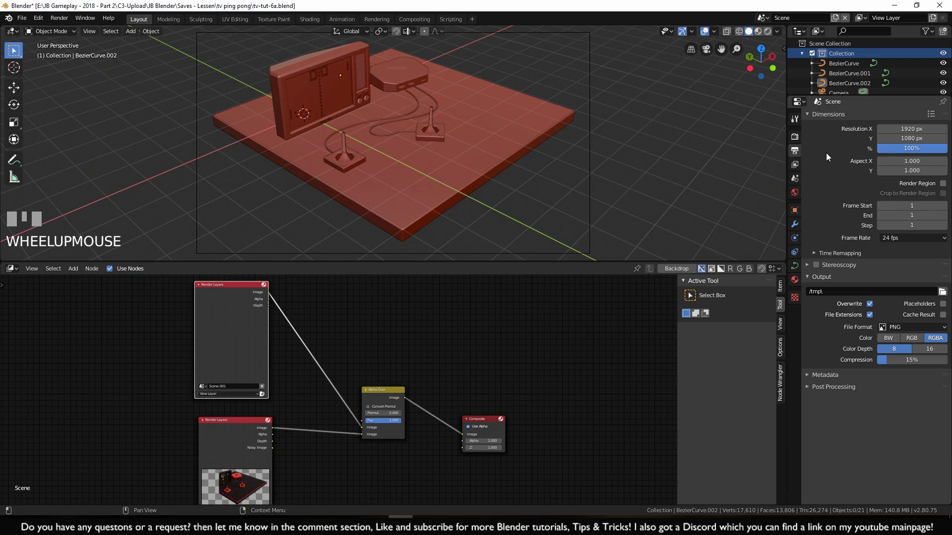
click(911, 149)
text(50)
key(KP_Enter)
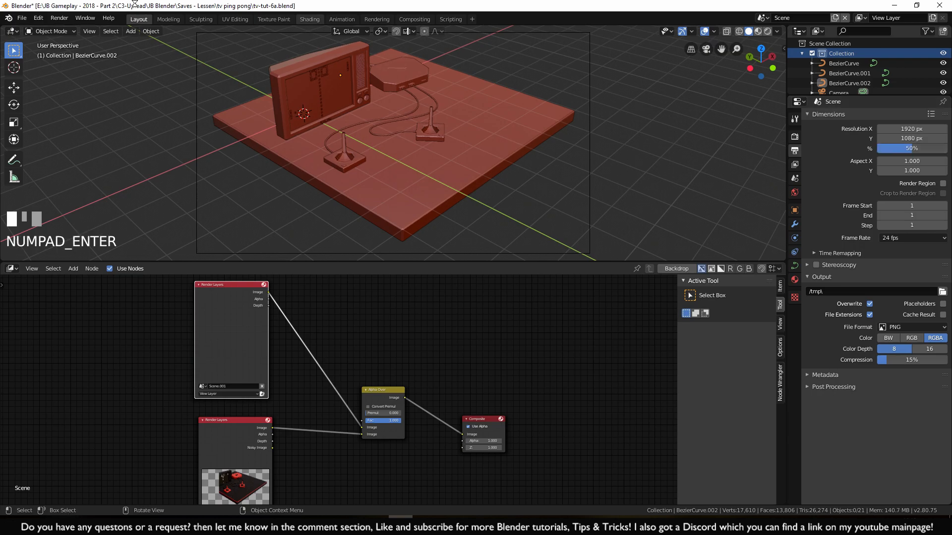
Render the scene to check the composited result over the black background, and close the render window
key(F12)
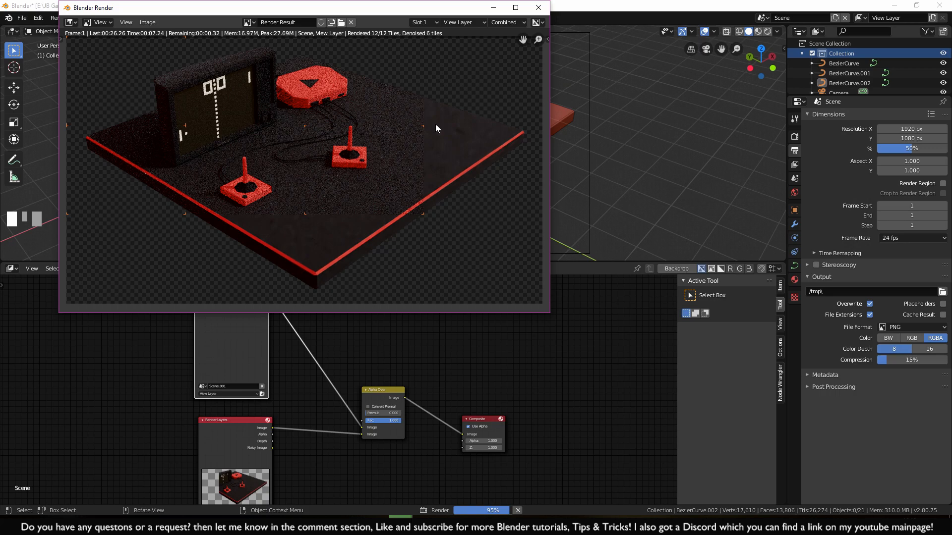
key(F12)
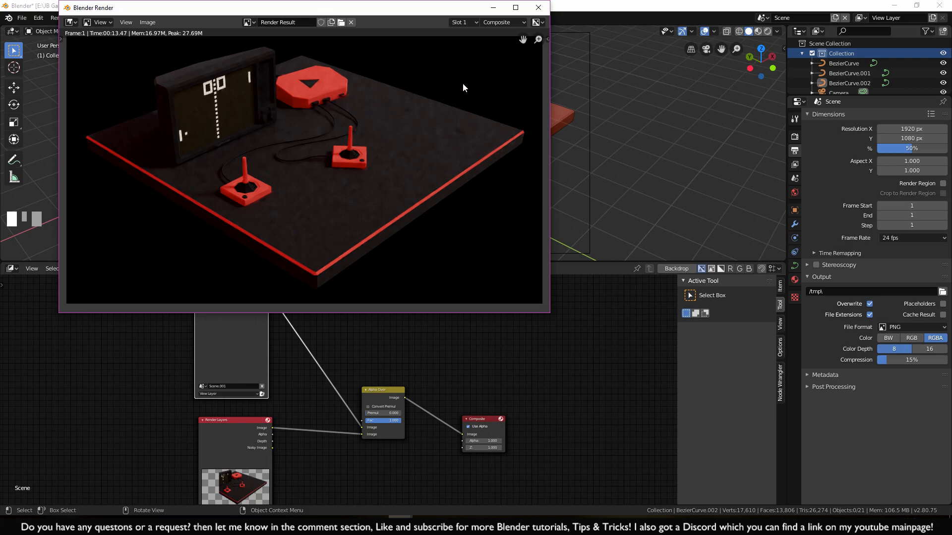
click(539, 8)
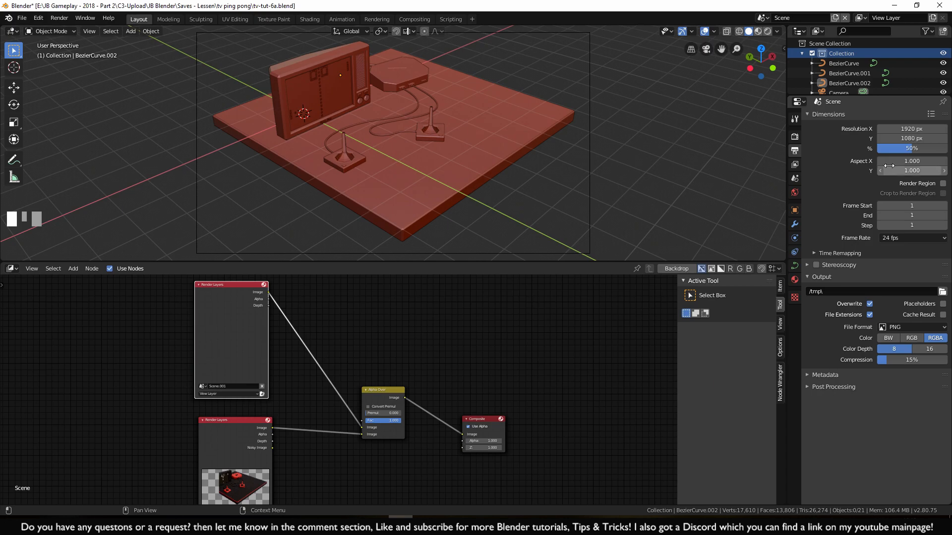
Enable Render Region and set the resolution percentage to 100%
click(917, 183)
drag(903, 147, 944, 148)
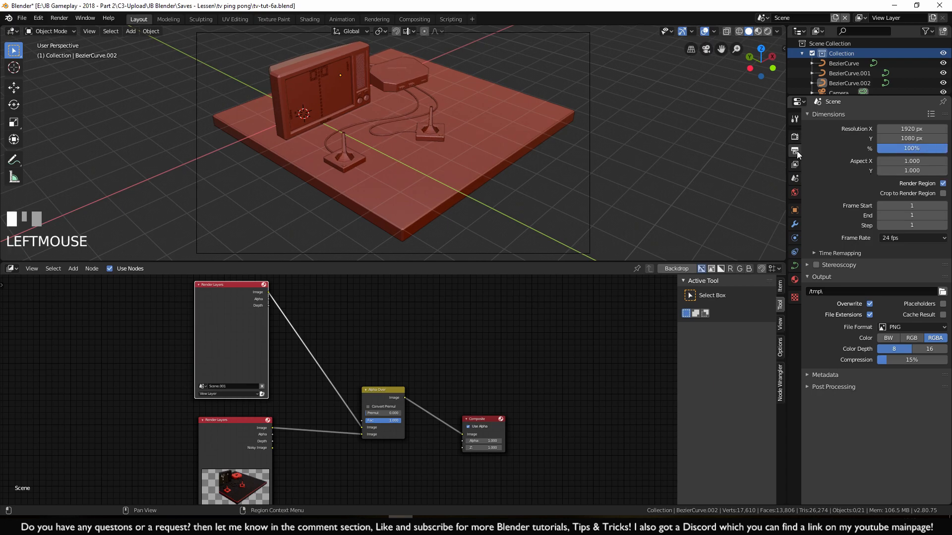
Set the Cycles render samples to 1024 for the final render
scroll(774, 179, up, 1)
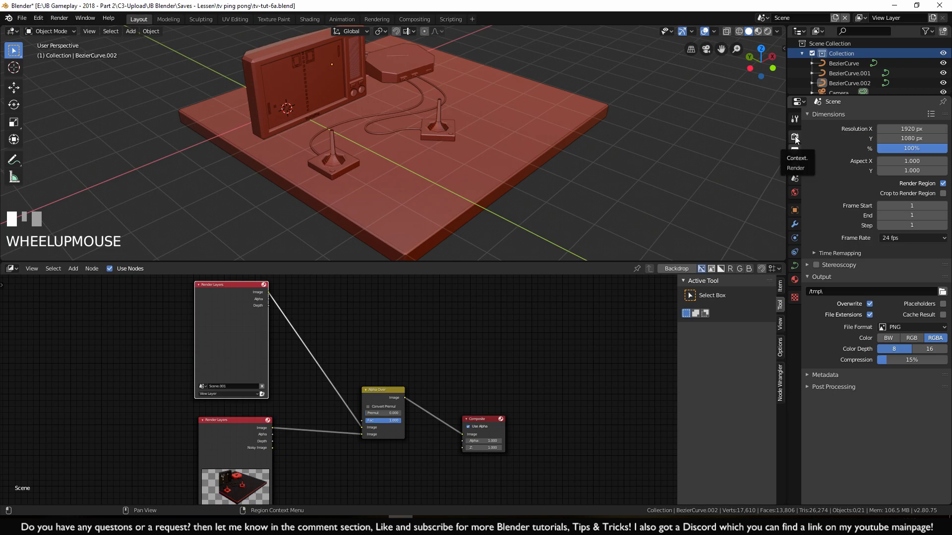
click(794, 136)
click(884, 183)
text(1024)
key(KP_Enter)
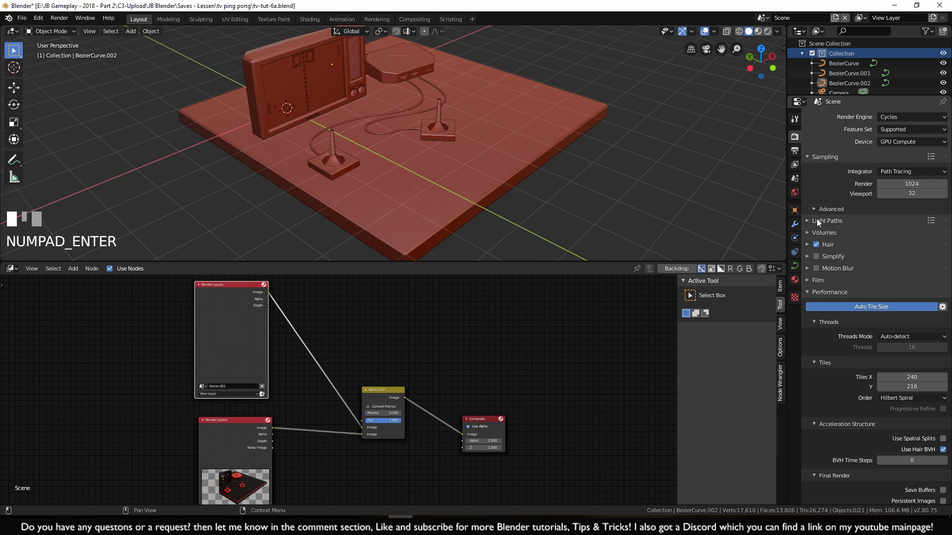
Set the render output folder to E:\renders\ using the recent folders in the file browser
click(794, 150)
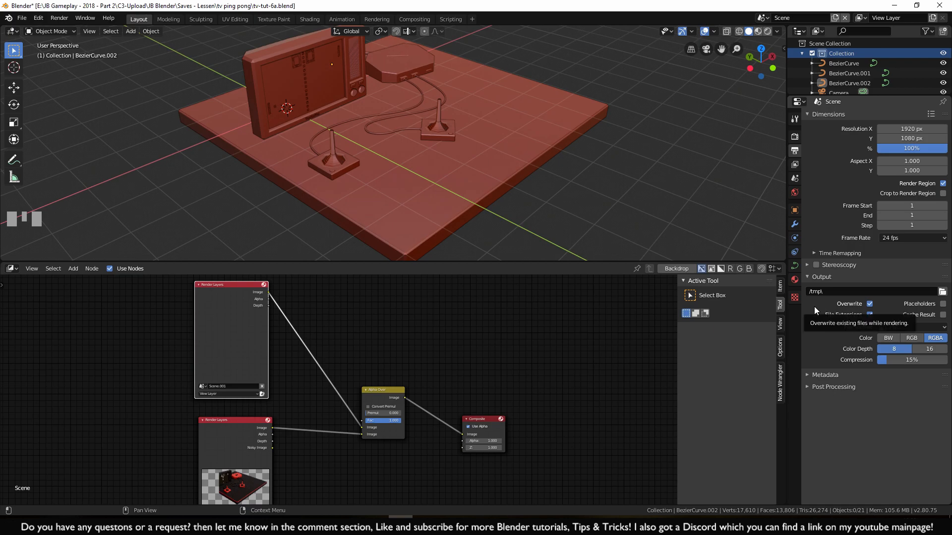
click(942, 292)
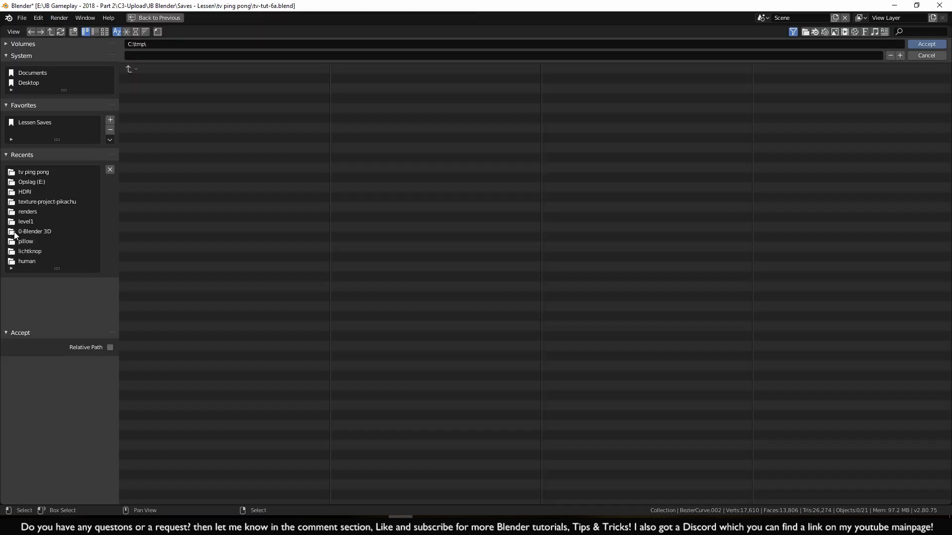
click(30, 212)
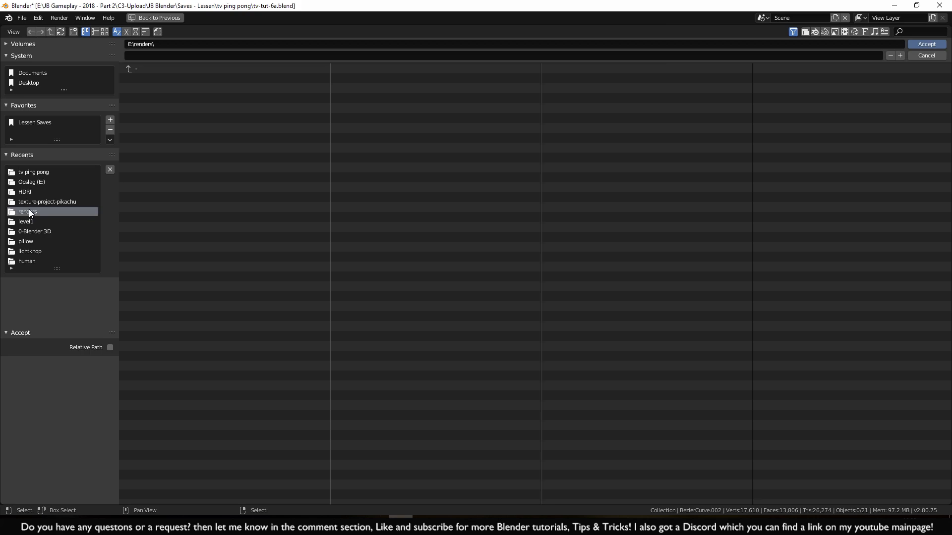
click(926, 44)
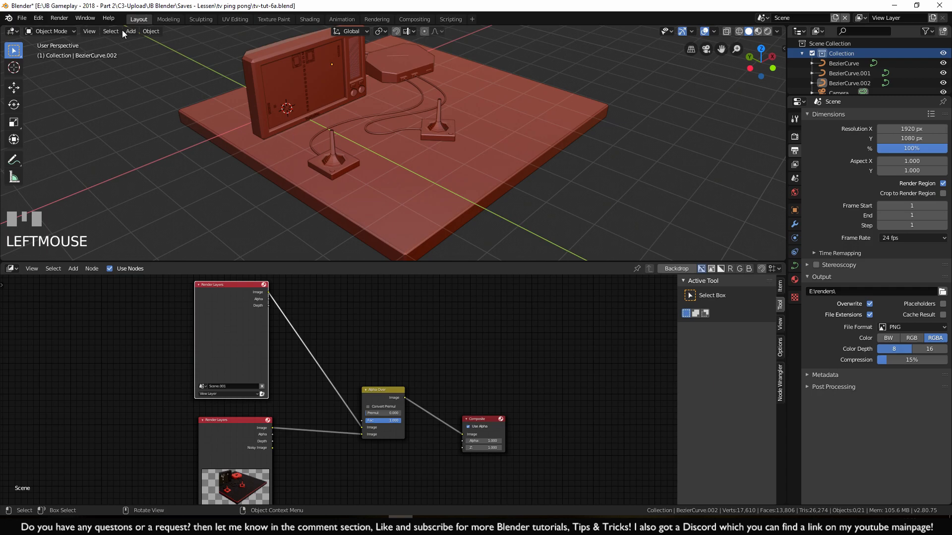
Start rendering the scene as an animation so the frame is written to the output folder
click(59, 20)
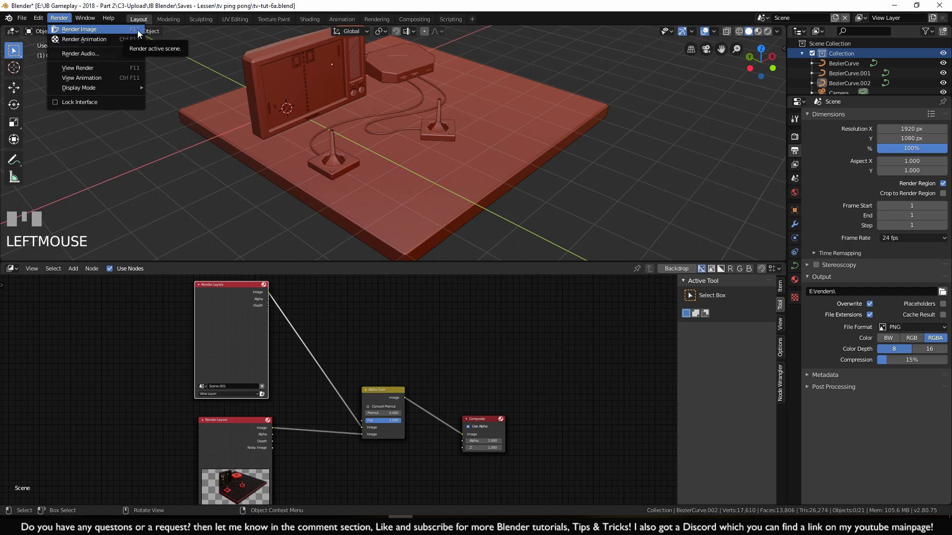
click(114, 39)
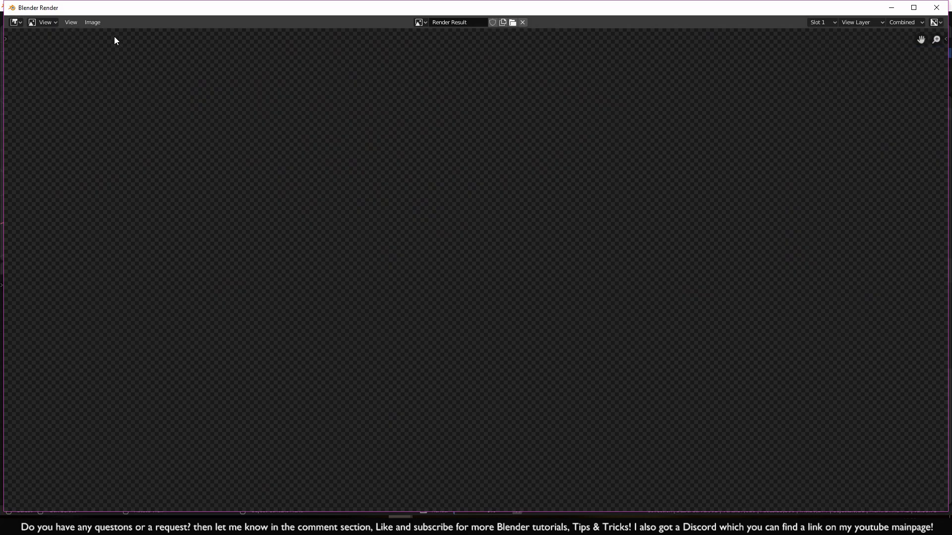